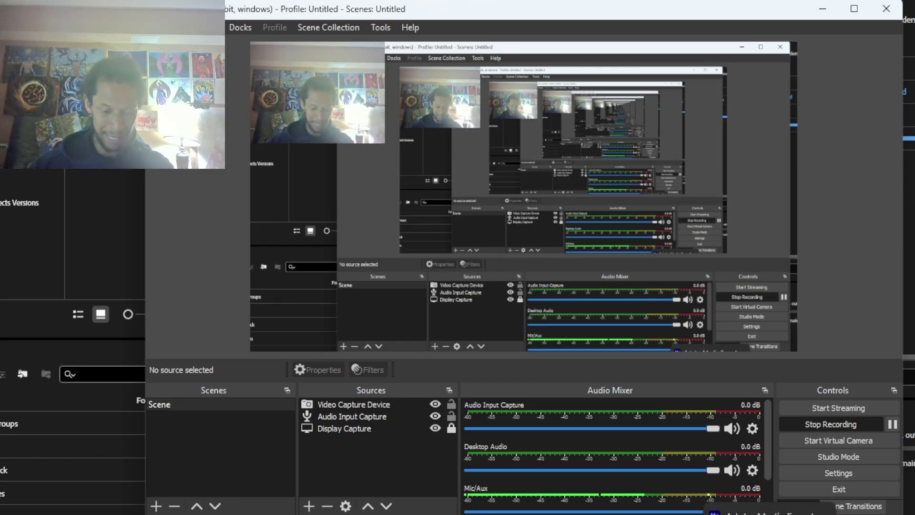
Step: Switch to Illustrator and examine the coloured standing figure, the horse with its rider, and the braided bust up close
{"action": "left_click", "coordinate": [769, 513]}
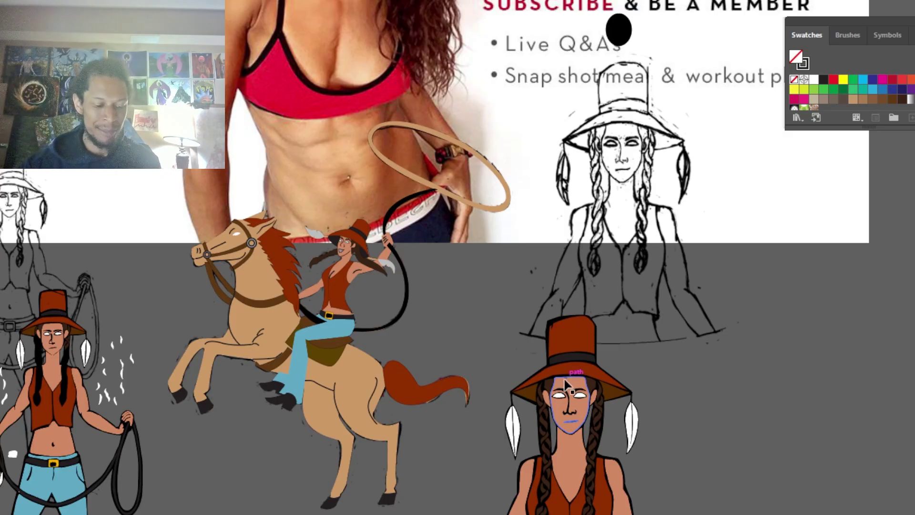
{"action": "left_click_drag", "start_coordinate": [567, 391], "coordinate": [676, 293]}
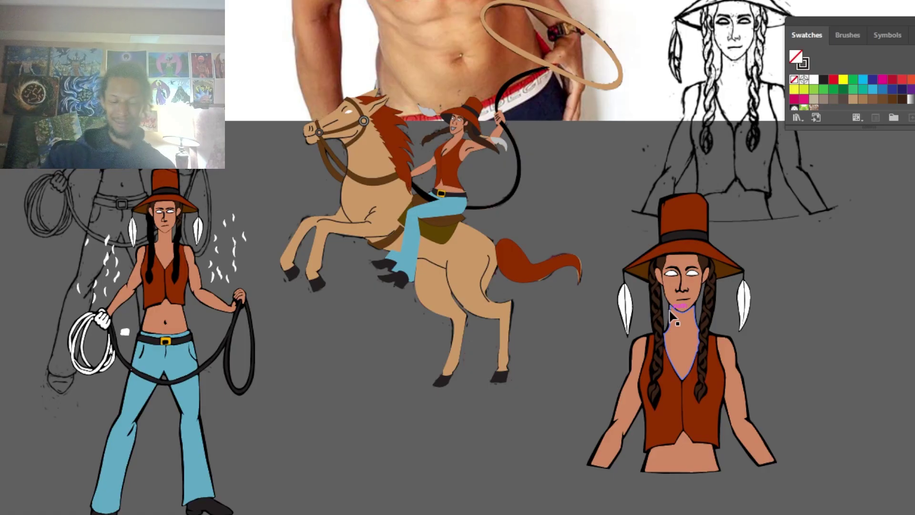
{"action": "scroll", "coordinate": [669, 312], "scroll_direction": "up", "scroll_amount": 5}
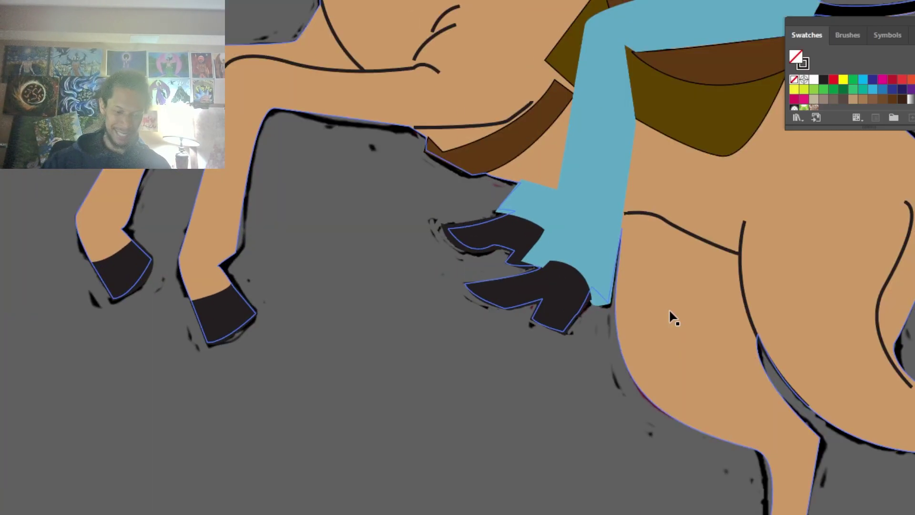
{"action": "left_click_drag", "start_coordinate": [61, 358], "coordinate": [649, 514]}
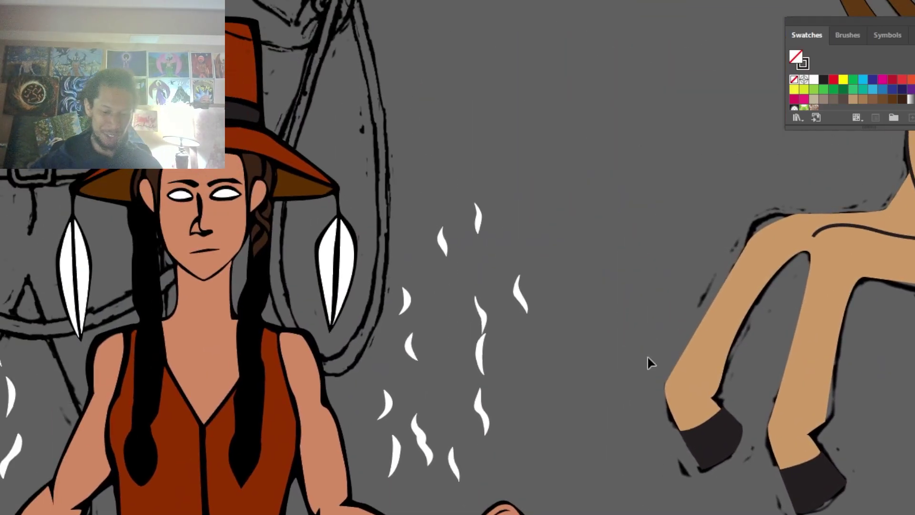
{"action": "left_click_drag", "start_coordinate": [586, 304], "coordinate": [606, 308]}
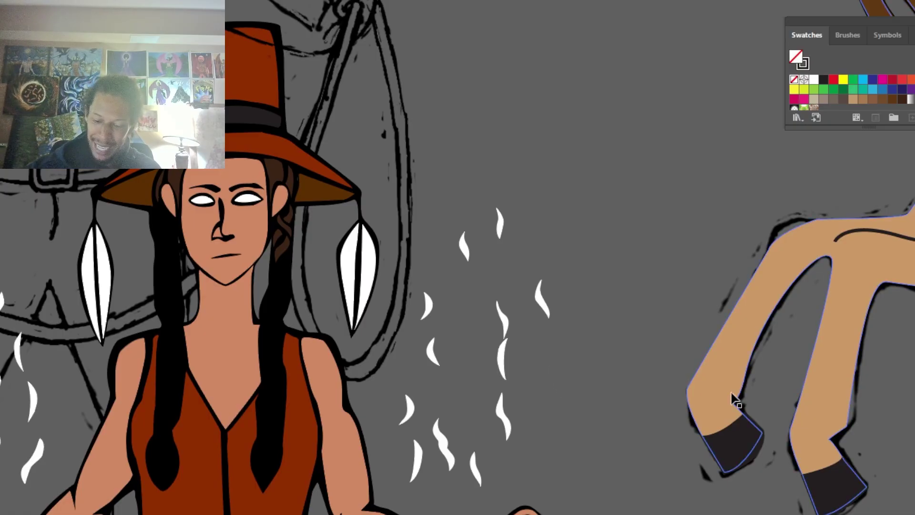
{"action": "left_click_drag", "start_coordinate": [665, 413], "coordinate": [430, 457]}
{"action": "left_click_drag", "start_coordinate": [783, 337], "coordinate": [458, 433]}
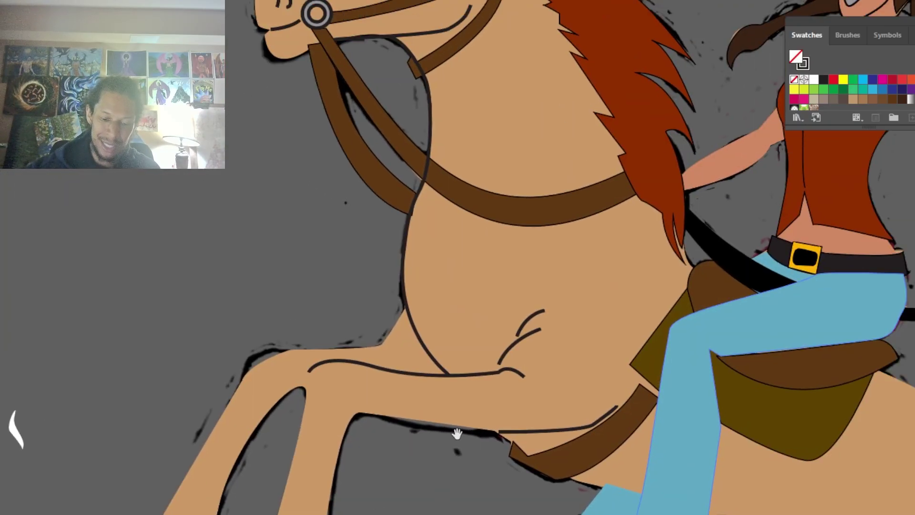
{"action": "left_click_drag", "start_coordinate": [653, 267], "coordinate": [11, 297]}
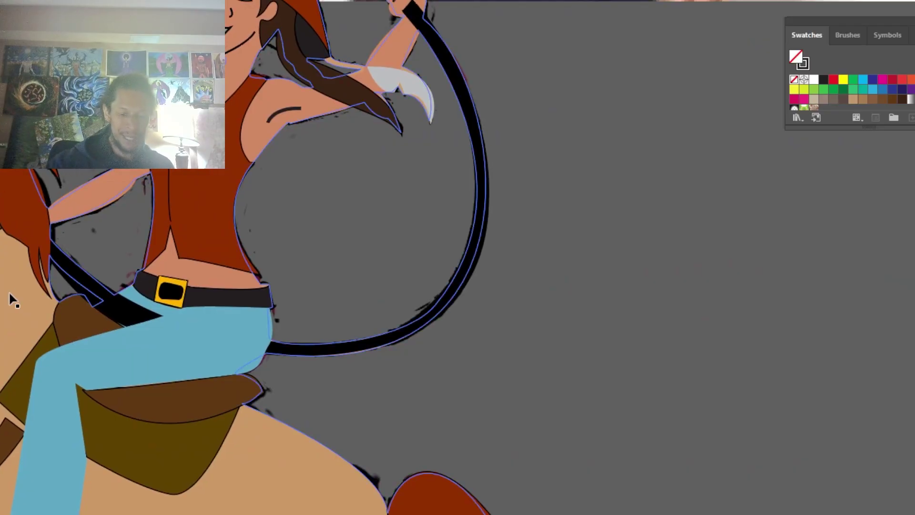
{"action": "left_click_drag", "start_coordinate": [785, 376], "coordinate": [651, 386]}
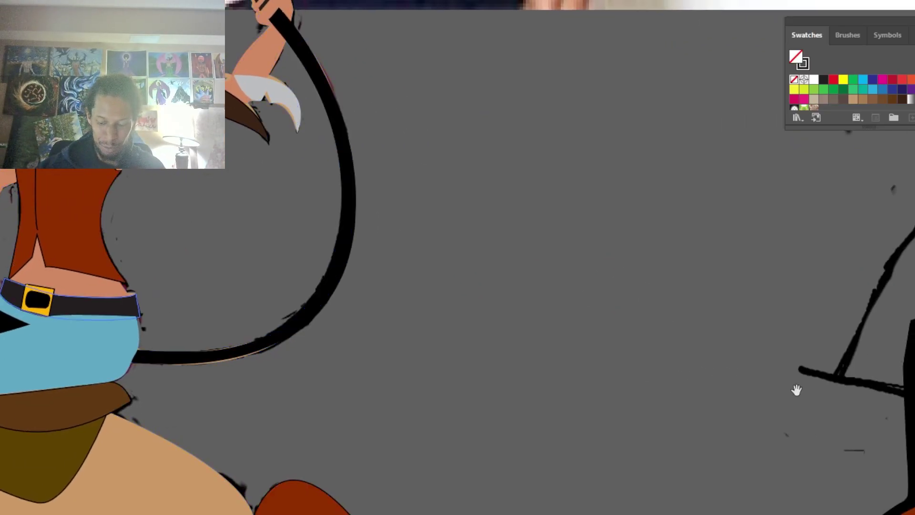
{"action": "left_click_drag", "start_coordinate": [860, 429], "coordinate": [693, 278]}
{"action": "left_click_drag", "start_coordinate": [715, 332], "coordinate": [696, 318]}
{"action": "scroll", "coordinate": [696, 317], "scroll_direction": "down", "scroll_amount": 7}
{"action": "scroll", "coordinate": [696, 317], "scroll_direction": "right", "scroll_amount": 6}
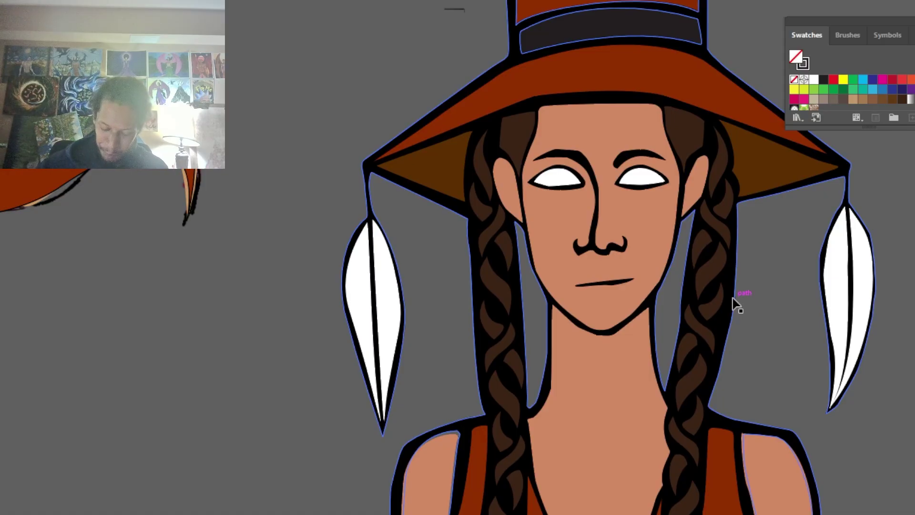
{"action": "scroll", "coordinate": [733, 300], "scroll_direction": "down", "scroll_amount": 5}
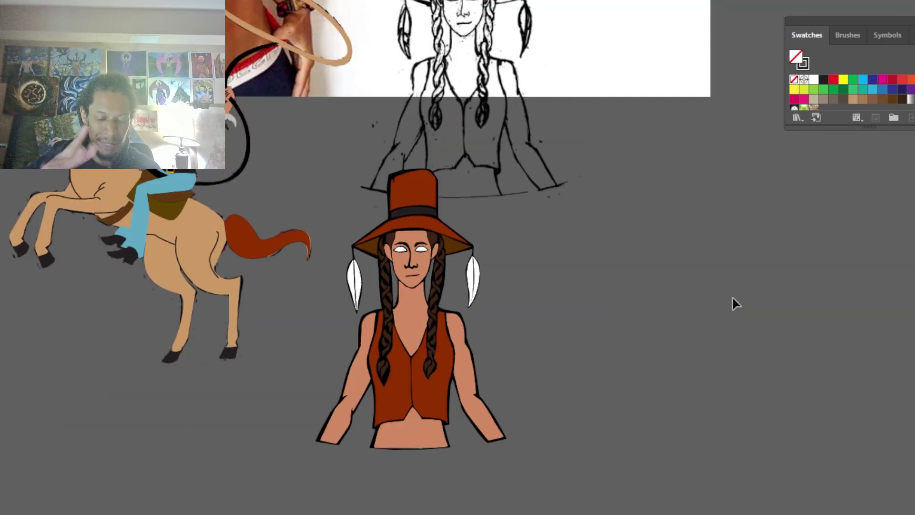
Step: Compare the coloured bust with its pencil sketch and the horse rider, selecting the bust artwork briefly to inspect its outlines
{"action": "left_click_drag", "start_coordinate": [402, 200], "coordinate": [564, 450]}
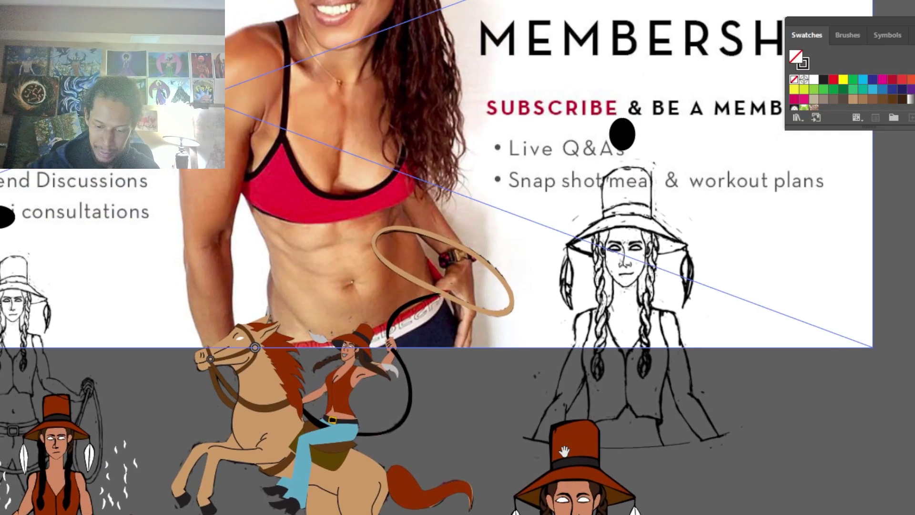
{"action": "left_click", "coordinate": [564, 448]}
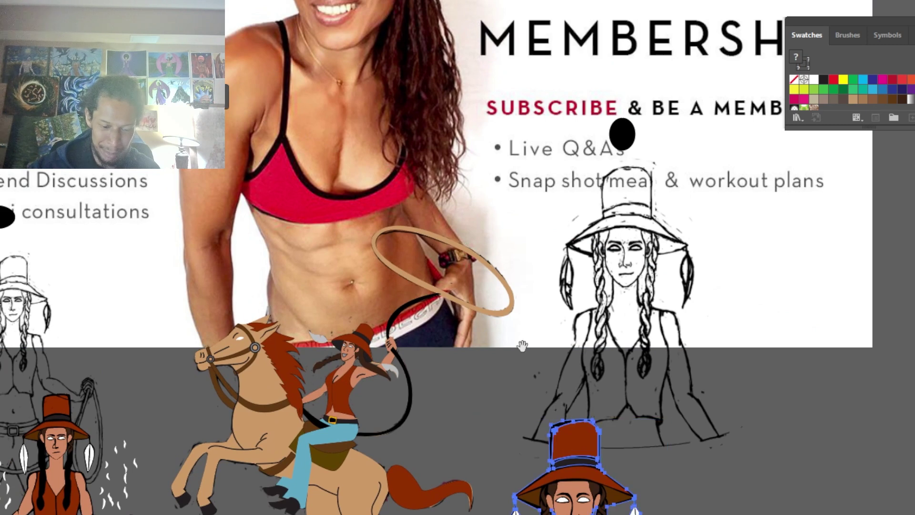
{"action": "left_click_drag", "start_coordinate": [522, 345], "coordinate": [526, 311]}
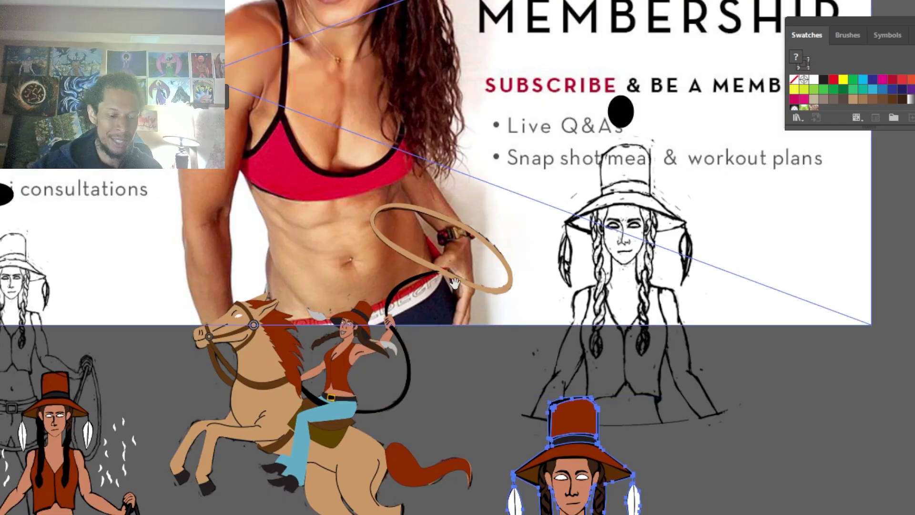
{"action": "left_click_drag", "start_coordinate": [463, 277], "coordinate": [545, 157]}
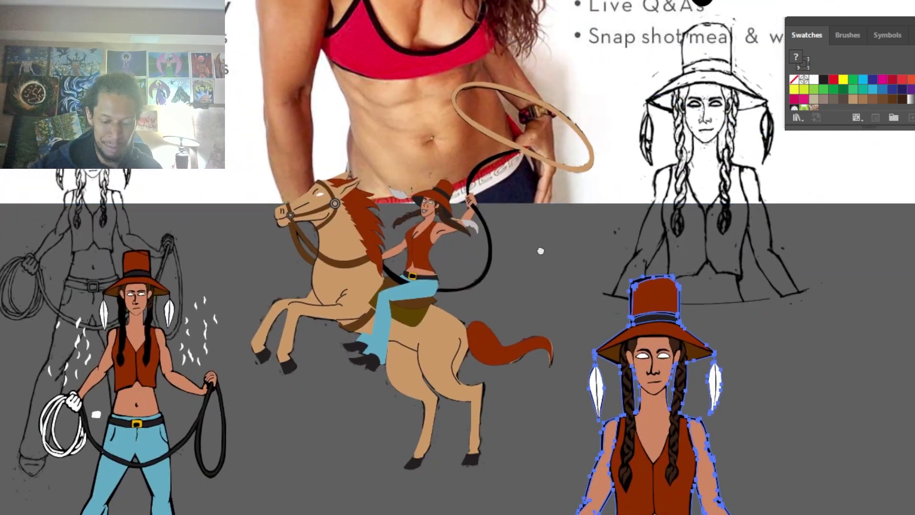
{"action": "left_click_drag", "start_coordinate": [560, 277], "coordinate": [542, 171]}
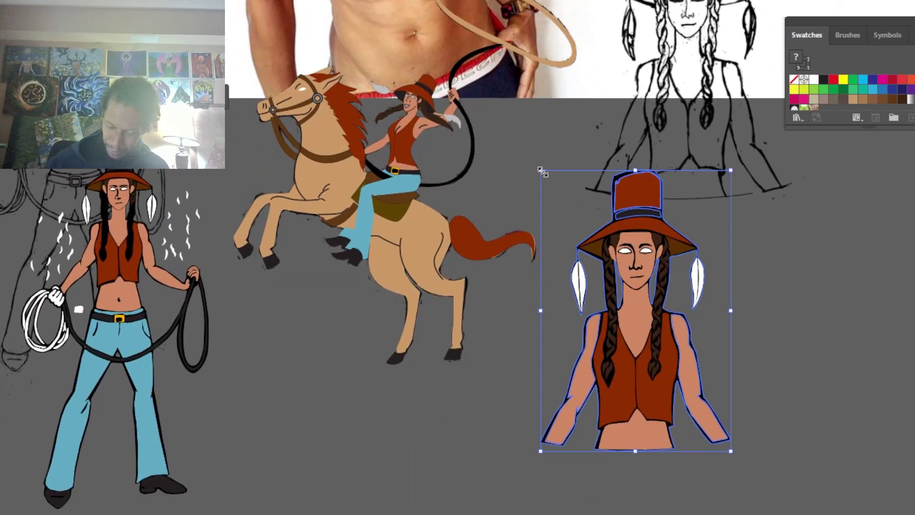
{"action": "key", "text": "ctrl+equal"}
{"action": "key", "text": "ctrl+equal"}
{"action": "left_click", "coordinate": [589, 346]}
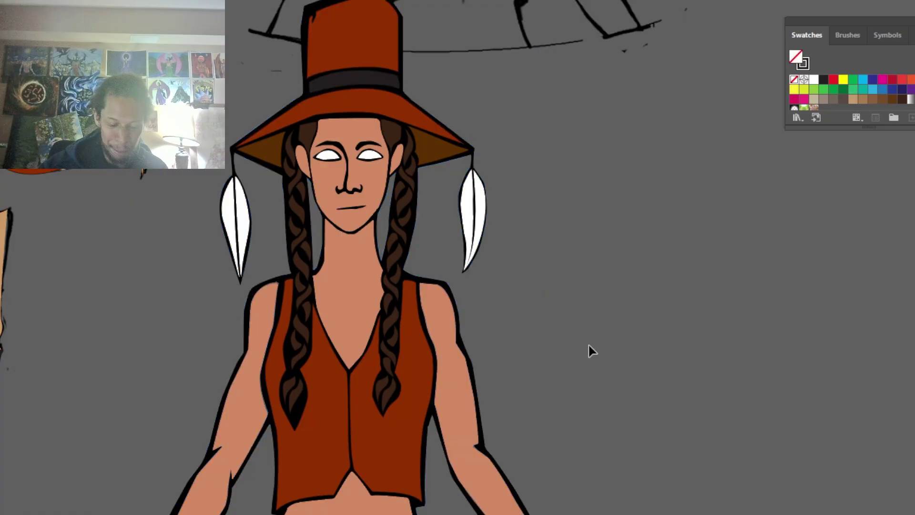
{"action": "mouse_move", "coordinate": [618, 398]}
{"action": "left_mouse_down"}
{"action": "mouse_move", "coordinate": [662, 421]}
{"action": "mouse_move", "coordinate": [760, 512]}
{"action": "left_mouse_up"}
{"action": "left_click_drag", "start_coordinate": [577, 389], "coordinate": [744, 456]}
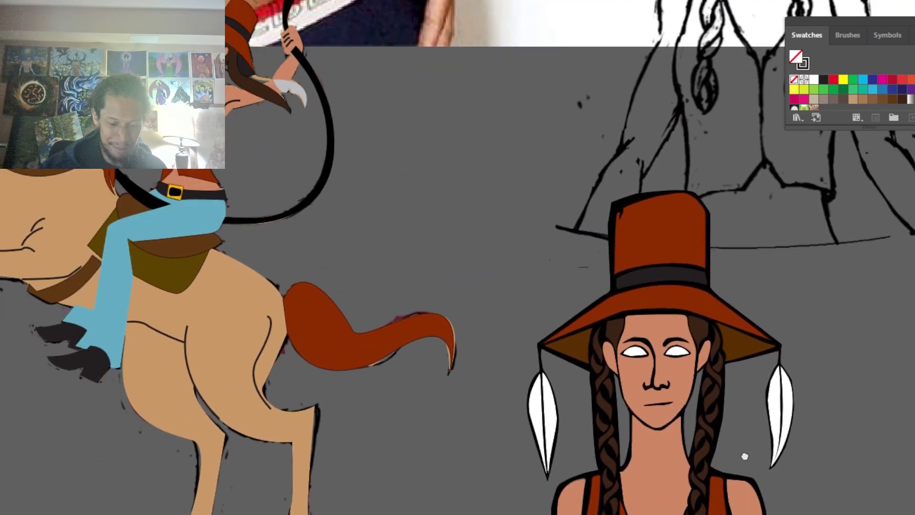
{"action": "left_click_drag", "start_coordinate": [504, 403], "coordinate": [530, 409]}
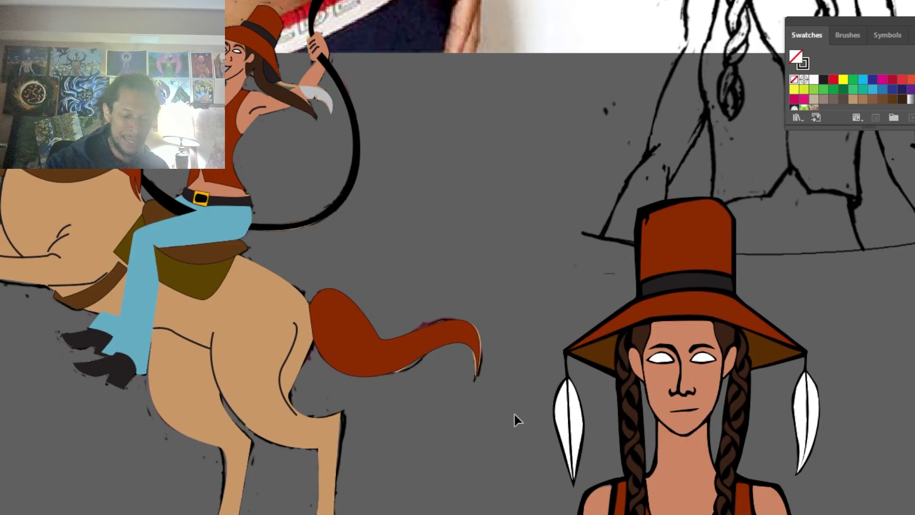
Step: Try to move the olive saddle flap's upper anchor point behind the rider's knee, and undo the move
{"action": "left_click", "coordinate": [198, 223]}
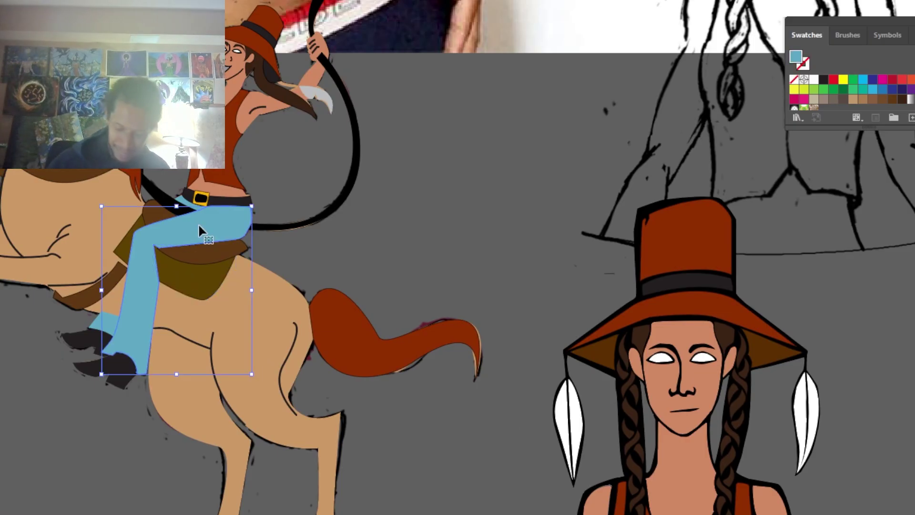
{"action": "left_click", "coordinate": [381, 249]}
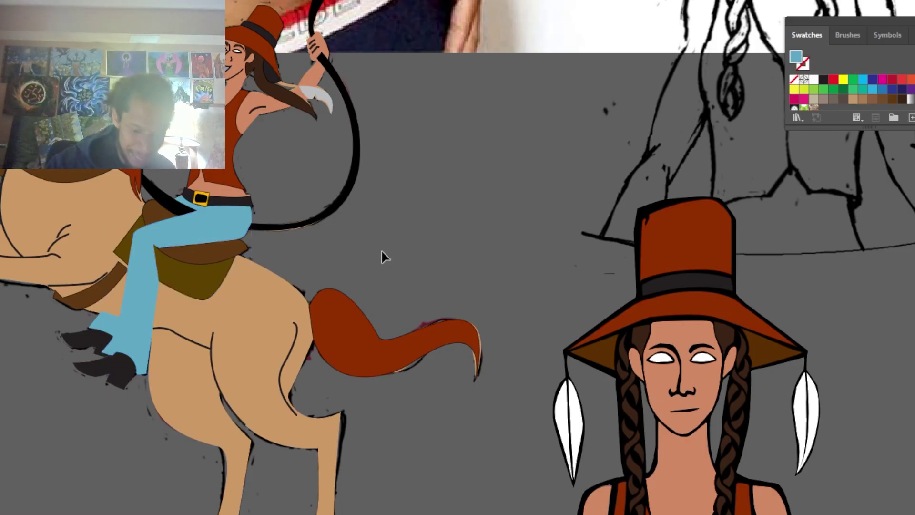
{"action": "left_click", "coordinate": [190, 269]}
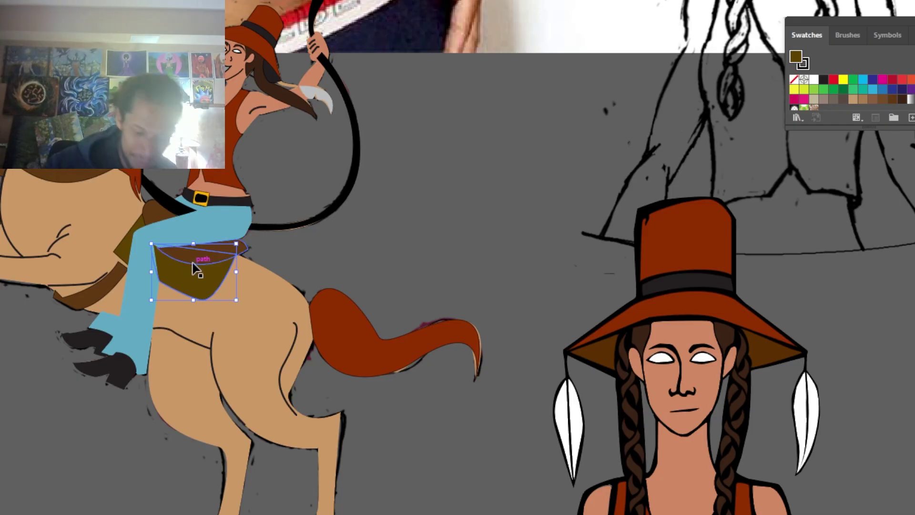
{"action": "scroll", "coordinate": [193, 269], "scroll_direction": "up", "scroll_amount": 5}
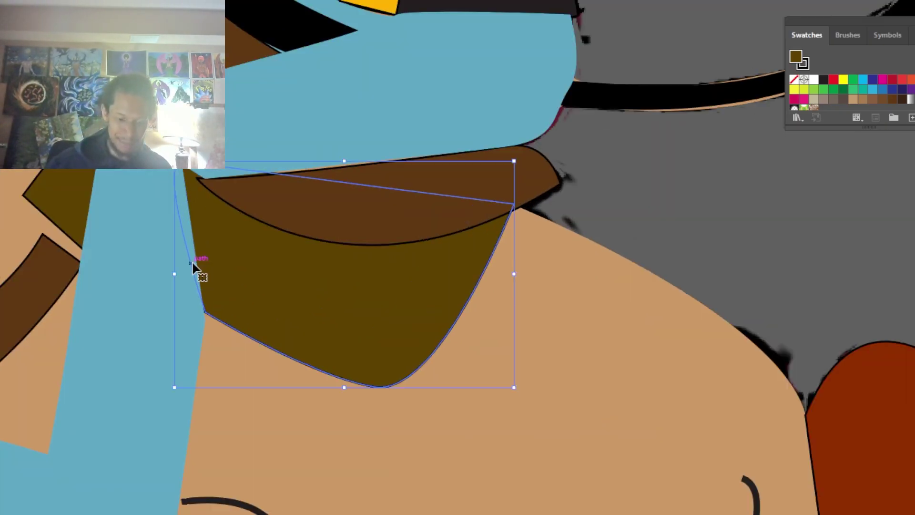
{"action": "left_click_drag", "start_coordinate": [360, 299], "coordinate": [652, 514]}
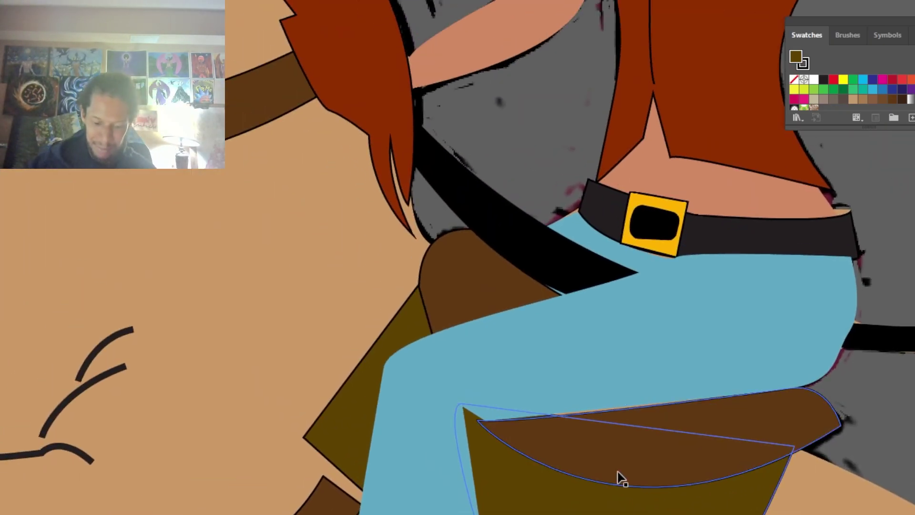
{"action": "key", "text": "a"}
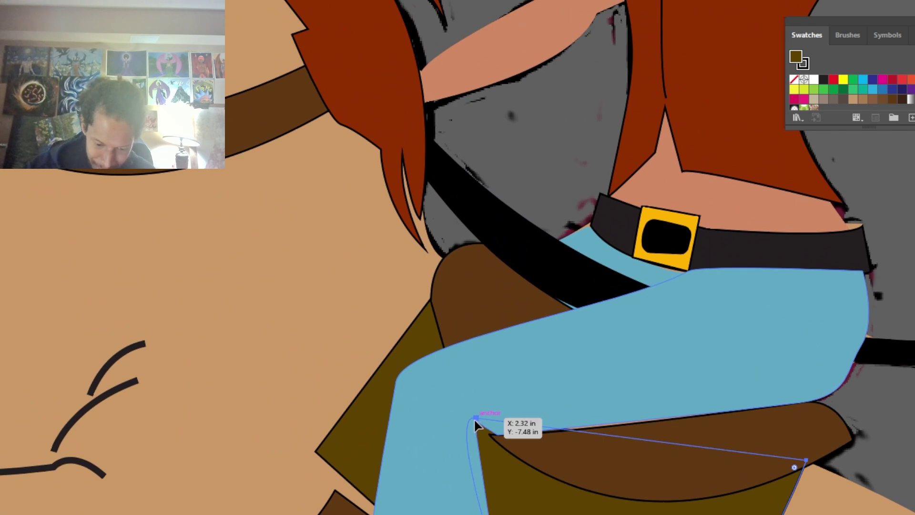
{"action": "left_click", "coordinate": [475, 418]}
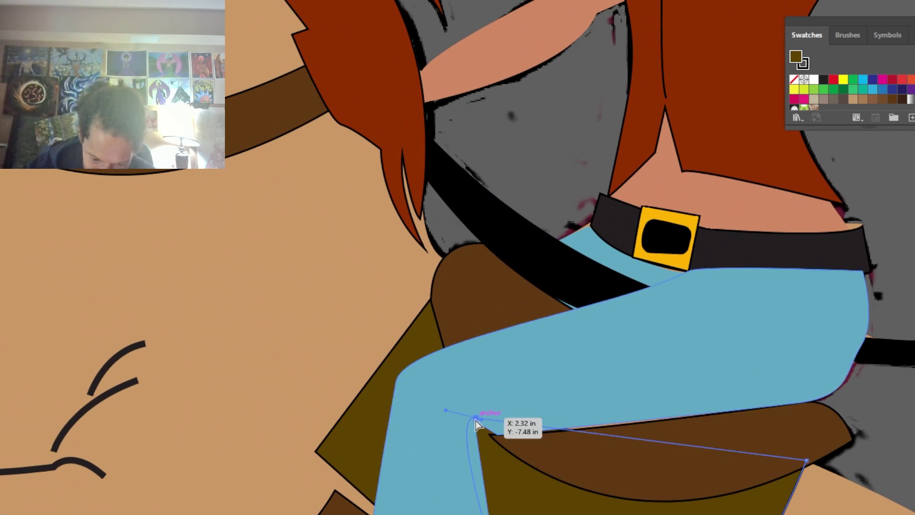
{"action": "left_click_drag", "start_coordinate": [475, 419], "coordinate": [485, 343]}
{"action": "key", "text": "ctrl+z"}
Step: Delete the extra anchor point at the inner bend of the rider's blue trouser leg and deselect the shape
{"action": "left_click", "coordinate": [502, 399]}
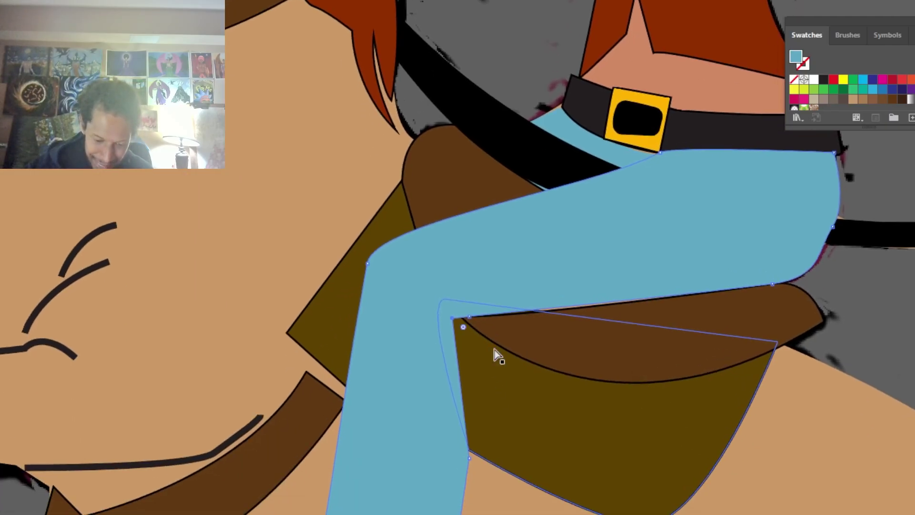
{"action": "scroll", "coordinate": [500, 324], "scroll_direction": "down", "scroll_amount": 4}
{"action": "scroll", "coordinate": [513, 343], "scroll_direction": "up", "scroll_amount": 3}
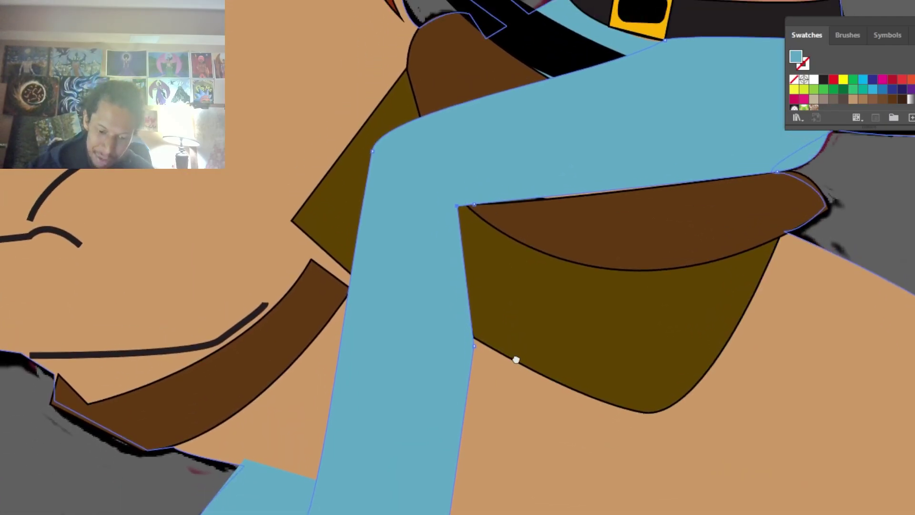
{"action": "key", "text": "p"}
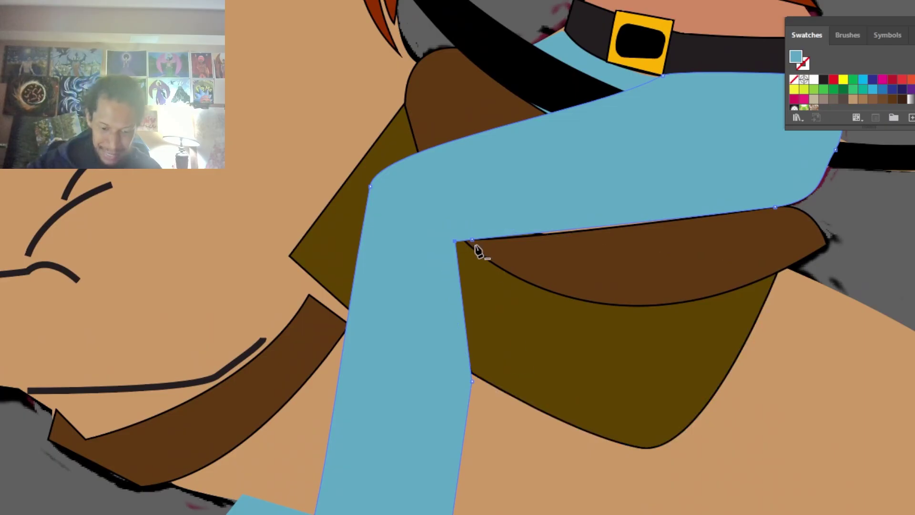
{"action": "left_click", "coordinate": [454, 242]}
{"action": "scroll", "coordinate": [455, 246], "scroll_direction": "down", "scroll_amount": 6}
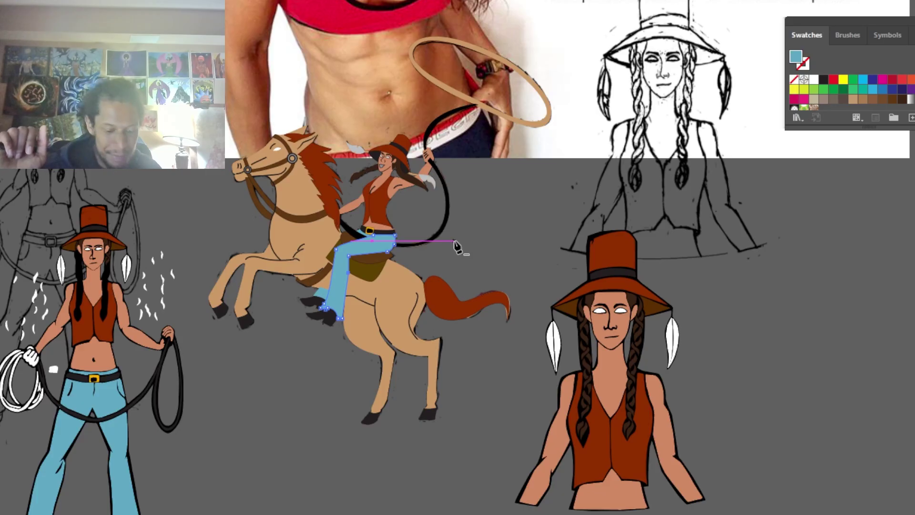
{"action": "key", "text": "v"}
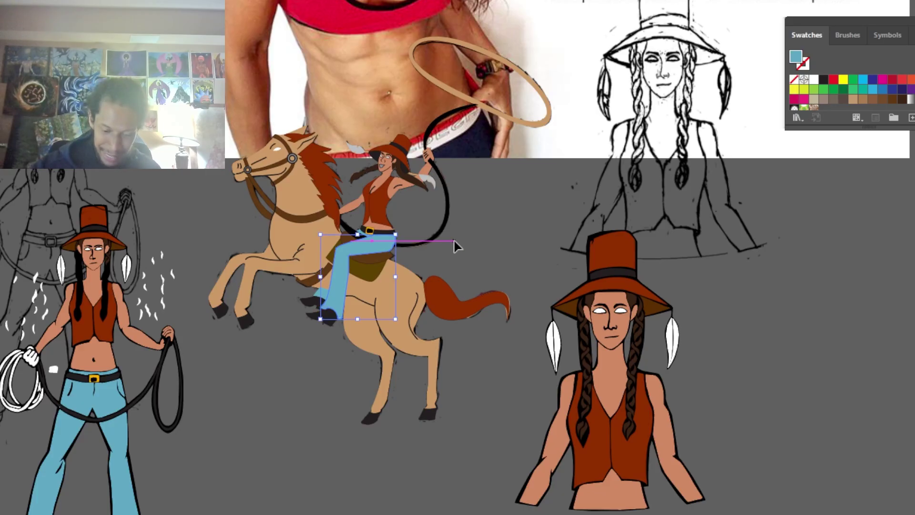
{"action": "left_click", "coordinate": [448, 489]}
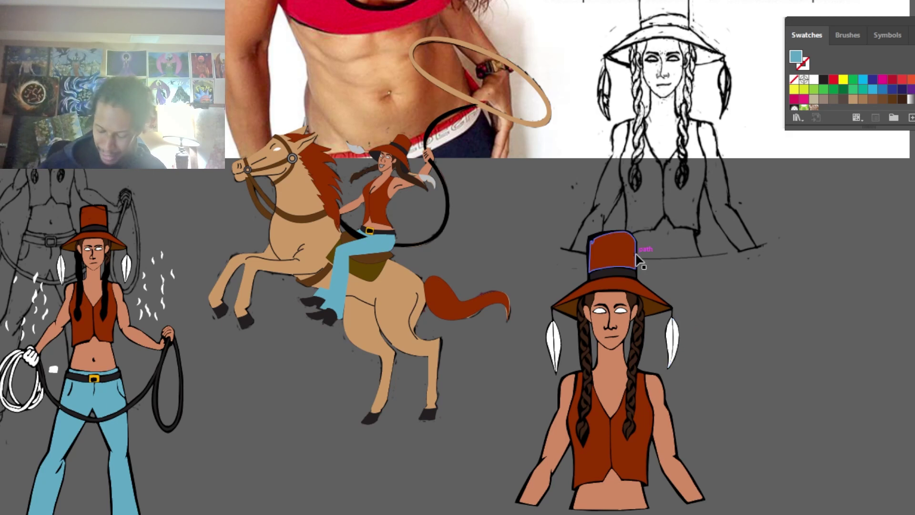
Step: Examine the bust's face, hat, braids and feather earrings up close
{"action": "key", "text": "ctrl+equal"}
{"action": "key", "text": "ctrl+equal"}
{"action": "key", "text": "ctrl+equal"}
{"action": "key", "text": "ctrl+equal"}
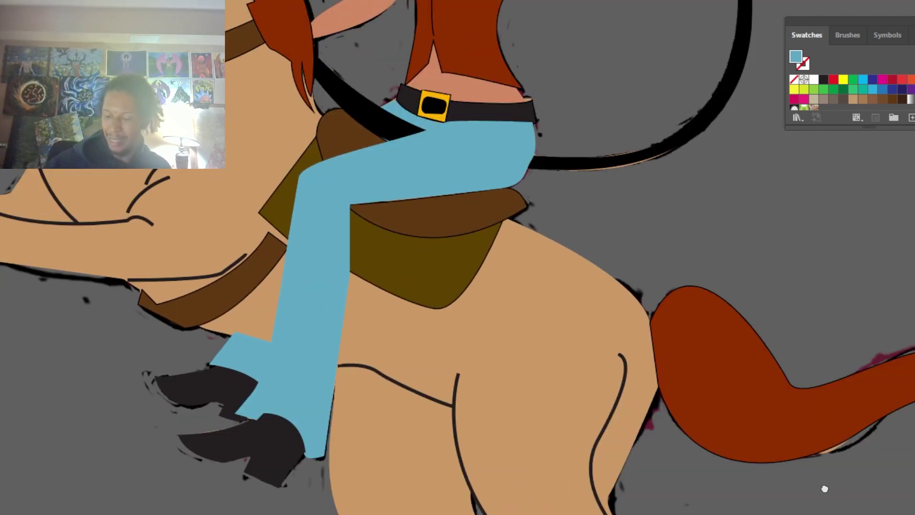
{"action": "left_click_drag", "start_coordinate": [823, 488], "coordinate": [90, 286]}
{"action": "left_click_drag", "start_coordinate": [695, 313], "coordinate": [638, 276]}
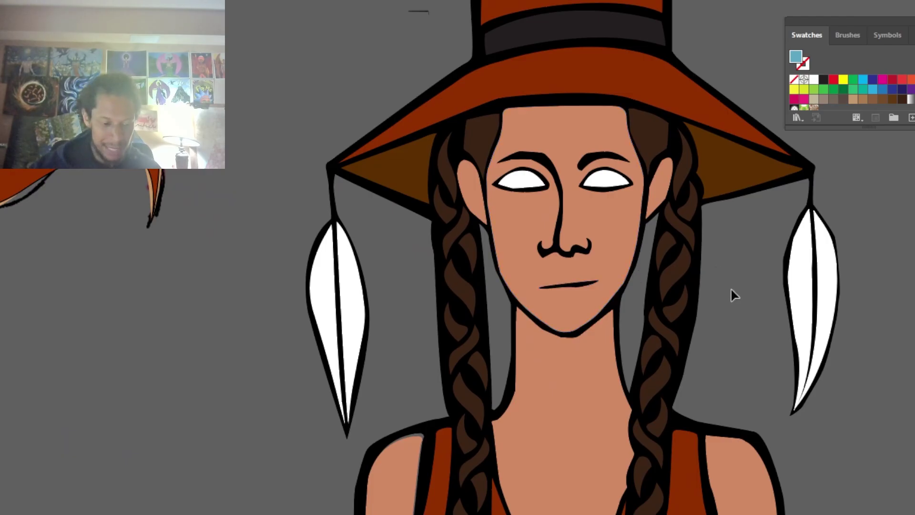
{"action": "left_click_drag", "start_coordinate": [735, 309], "coordinate": [726, 258]}
{"action": "left_click_drag", "start_coordinate": [728, 285], "coordinate": [696, 282]}
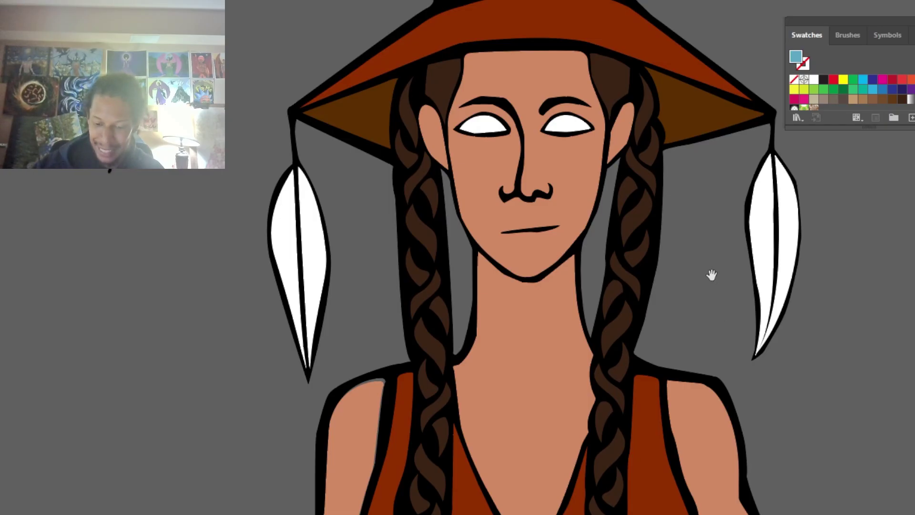
{"action": "left_click_drag", "start_coordinate": [710, 271], "coordinate": [715, 337]}
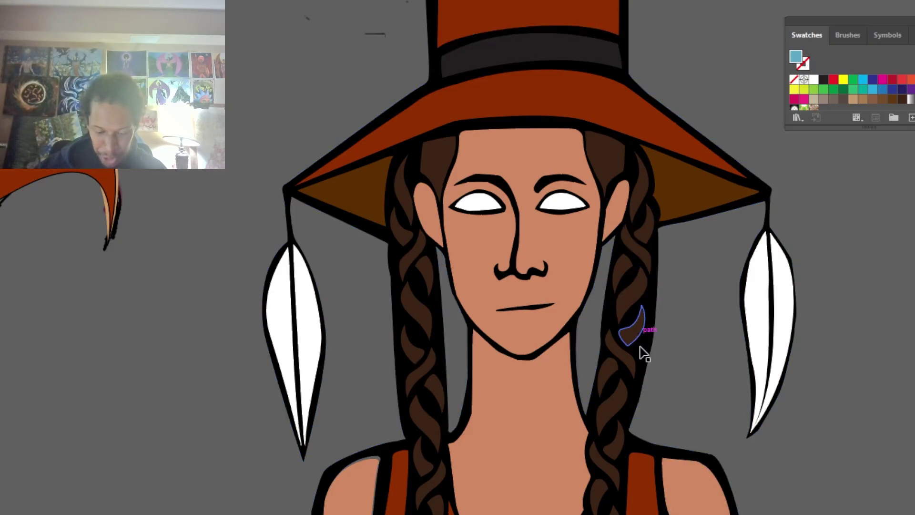
Step: Compare the bust's neck and braids with the horse rider, the standing lasso cowgirl and the loose white slivers beside her
{"action": "scroll", "coordinate": [646, 357], "scroll_direction": "down", "scroll_amount": 5}
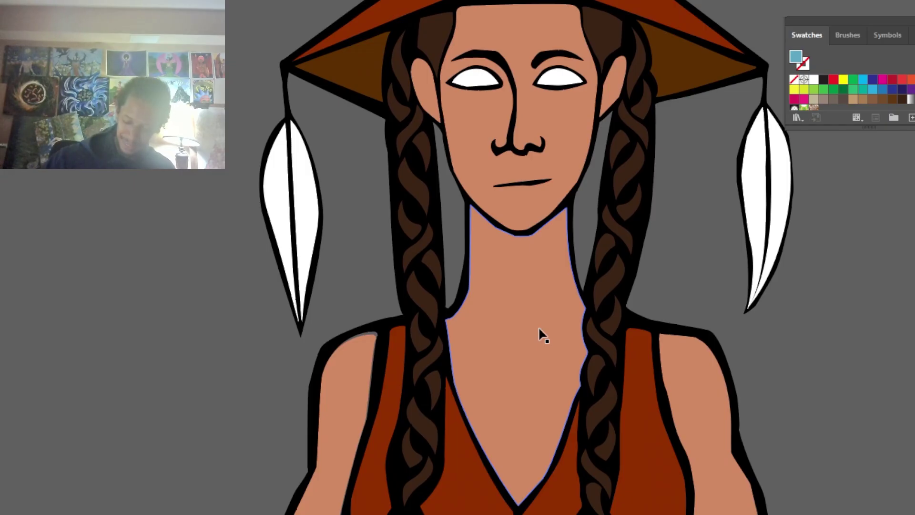
{"action": "key", "text": "ctrl+minus"}
{"action": "key", "text": "ctrl+minus"}
{"action": "key", "text": "ctrl+minus"}
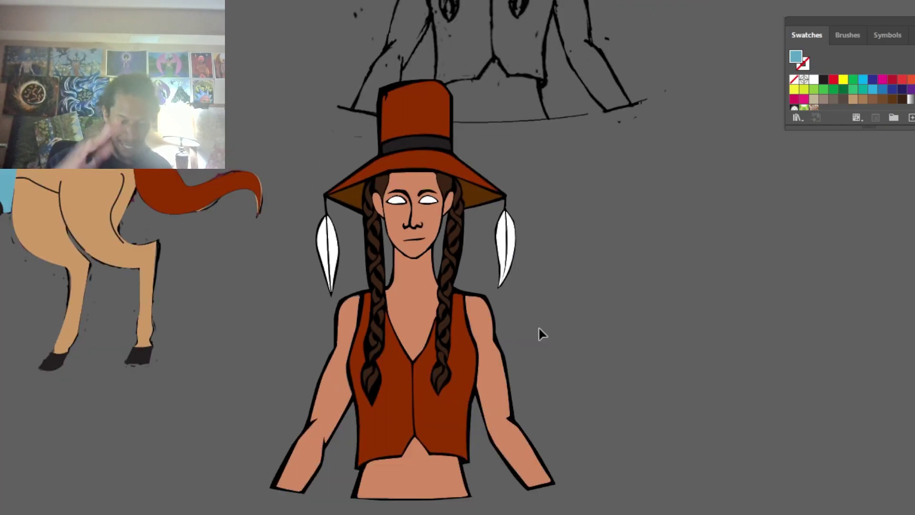
{"action": "left_click_drag", "start_coordinate": [538, 327], "coordinate": [864, 306]}
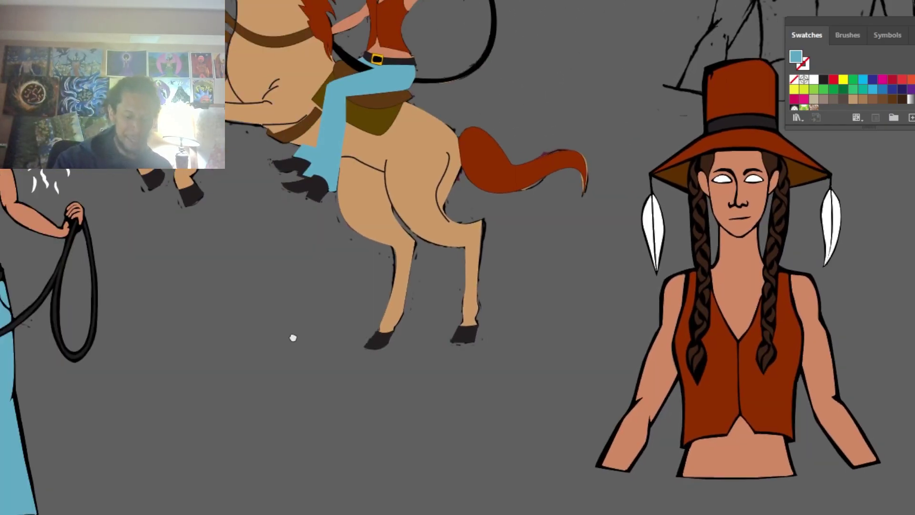
{"action": "left_click_drag", "start_coordinate": [293, 338], "coordinate": [659, 437]}
{"action": "key", "text": "ctrl+plus"}
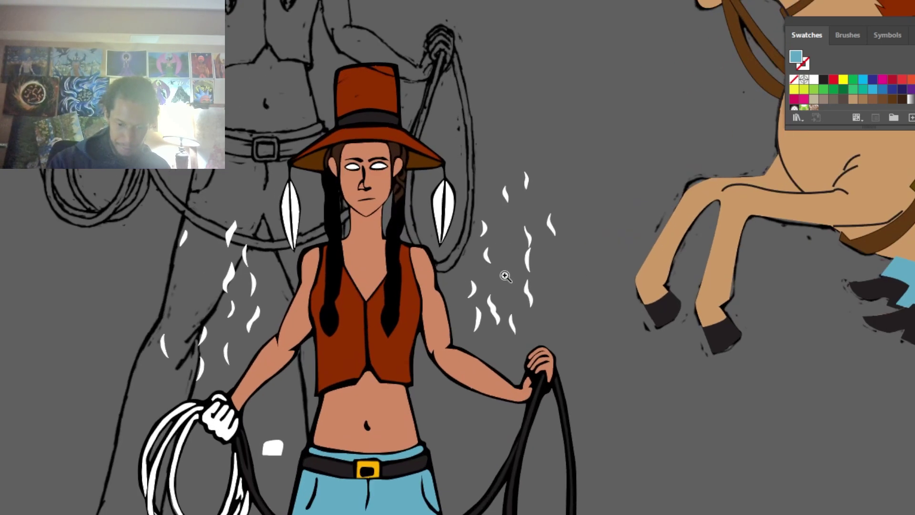
{"action": "key", "text": "ctrl+plus"}
{"action": "key", "text": "ctrl+plus"}
{"action": "key", "text": "ctrl+plus"}
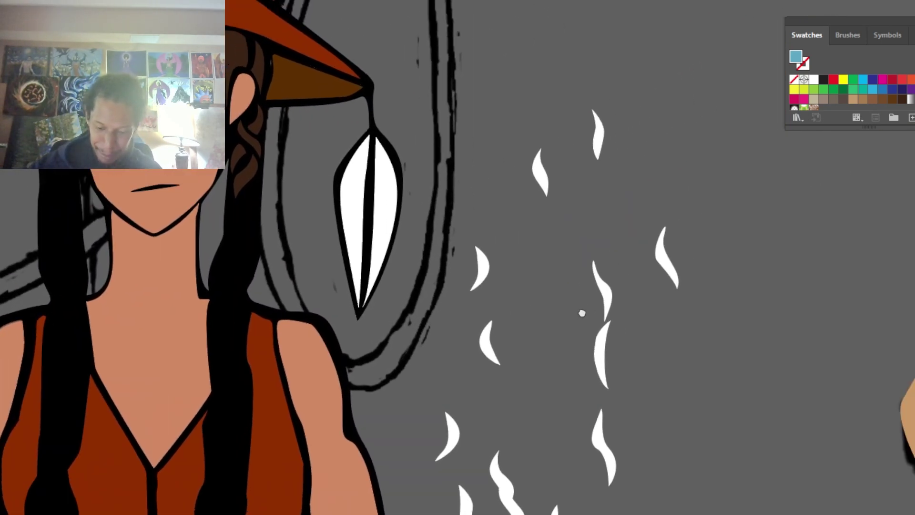
{"action": "left_click_drag", "start_coordinate": [582, 313], "coordinate": [576, 313]}
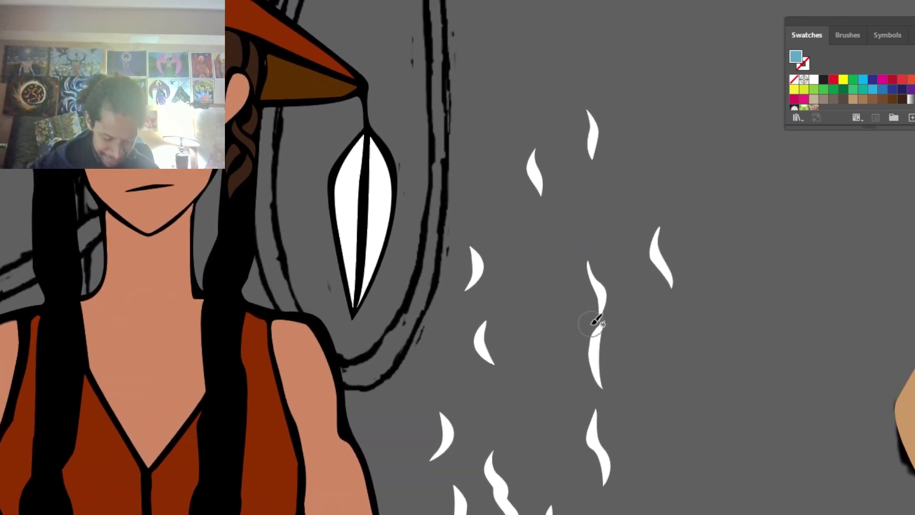
Step: Delete the loose white slivers floating between the standing cowgirl and the horse, pulling overlapping ones apart first
{"action": "left_click_drag", "start_coordinate": [599, 350], "coordinate": [677, 343]}
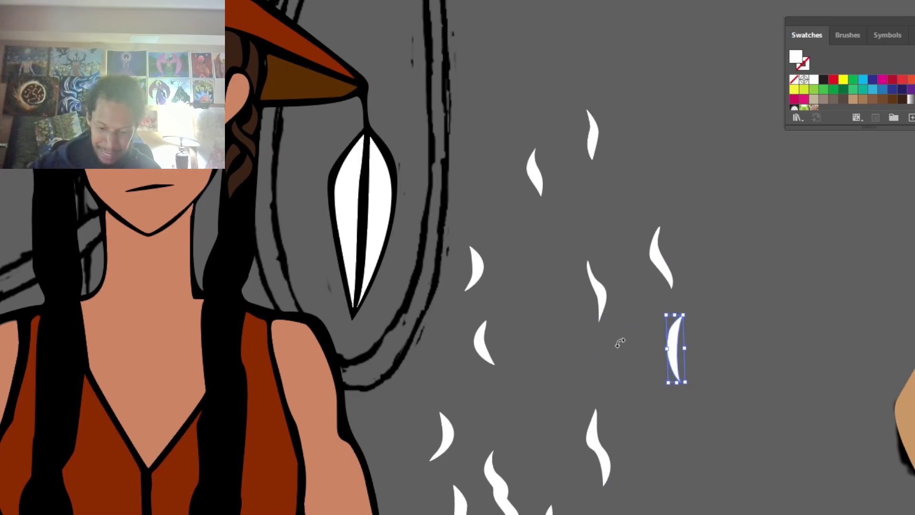
{"action": "left_click_drag", "start_coordinate": [479, 349], "coordinate": [506, 350]}
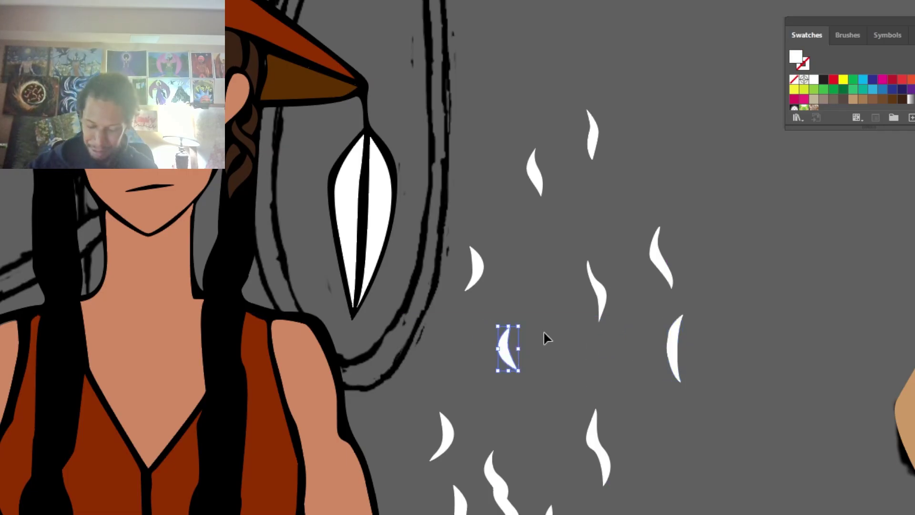
{"action": "key", "text": "Delete"}
{"action": "left_click", "coordinate": [595, 450]}
{"action": "key", "text": "Delete"}
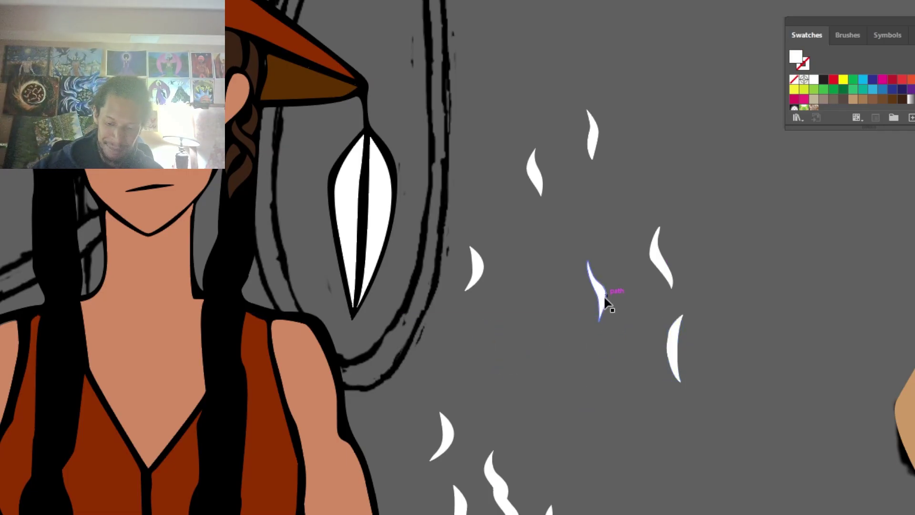
{"action": "left_click", "coordinate": [603, 297]}
{"action": "key", "text": "Delete"}
{"action": "left_click", "coordinate": [661, 252]}
{"action": "key", "text": "Delete"}
{"action": "left_click", "coordinate": [589, 150]}
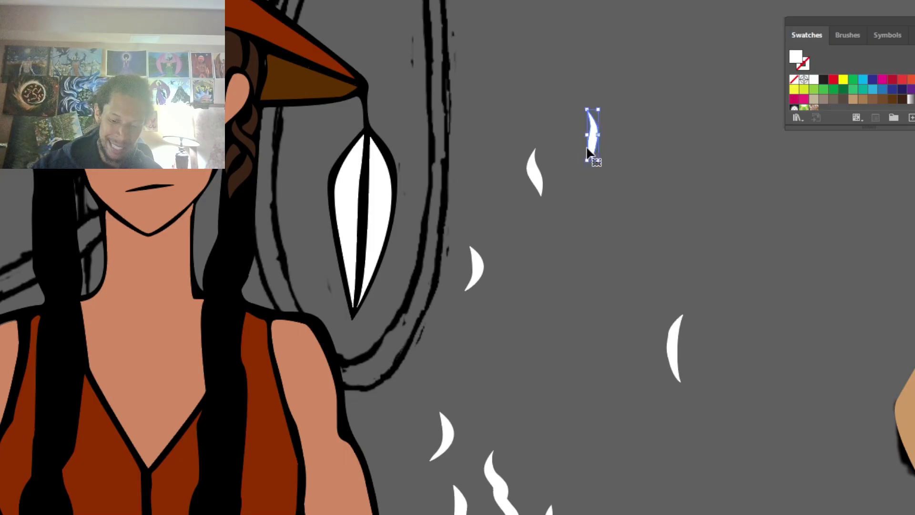
{"action": "key", "text": "Delete"}
{"action": "left_click", "coordinate": [532, 179]}
{"action": "key", "text": "Delete"}
{"action": "left_click", "coordinate": [477, 269]}
{"action": "key", "text": "Delete"}
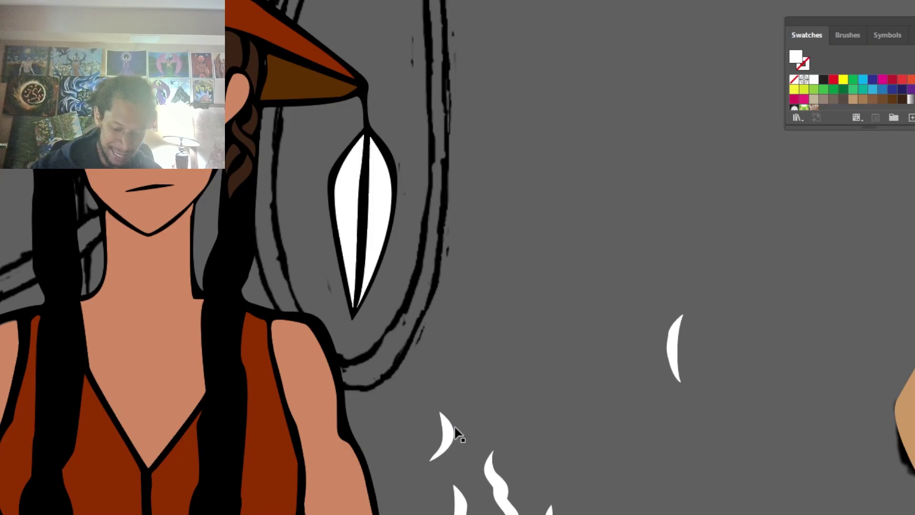
{"action": "key", "text": "Delete"}
{"action": "left_click", "coordinate": [674, 348]}
{"action": "key", "text": "Delete"}
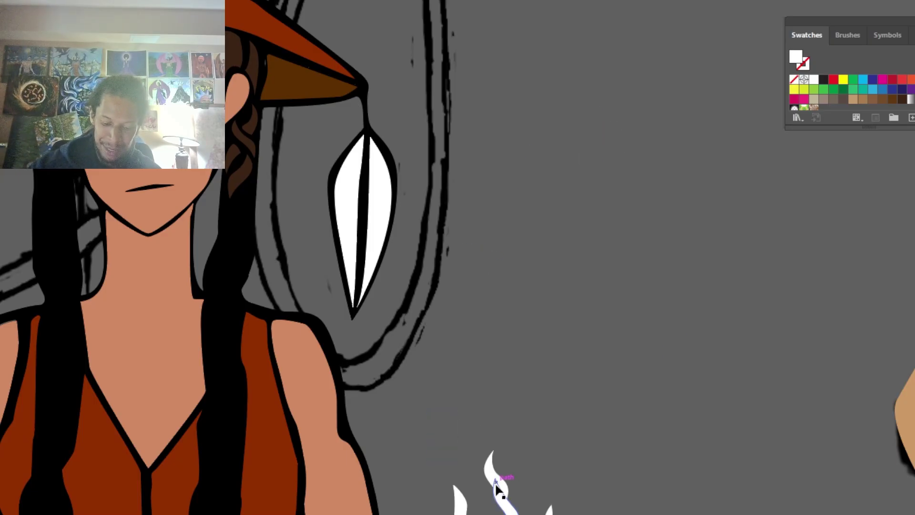
{"action": "left_click", "coordinate": [499, 485]}
{"action": "key", "text": "Delete"}
{"action": "left_click", "coordinate": [460, 498]}
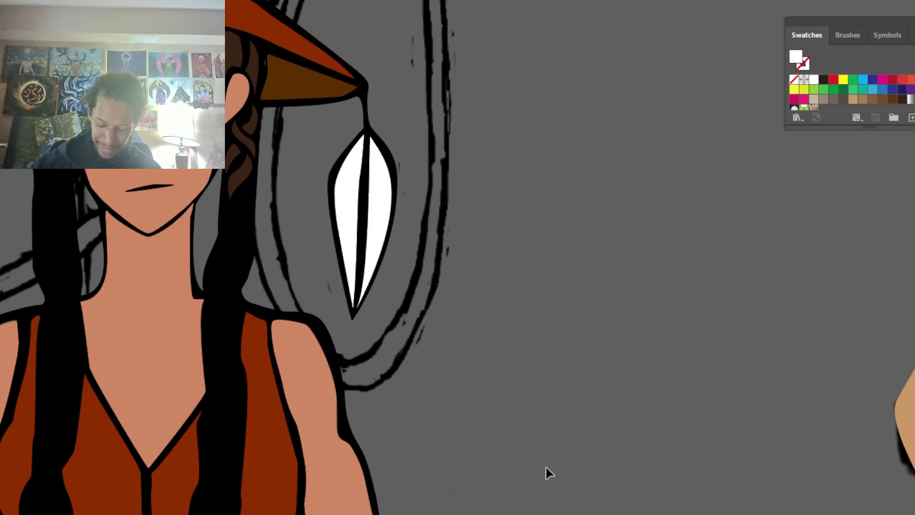
Step: Compare the standing cowgirl and her pencil sketch with the coloured horse rider, checking the horse's body, legs and tail
{"action": "key", "text": "ctrl+minus"}
{"action": "key", "text": "ctrl+minus"}
{"action": "key", "text": "ctrl+minus"}
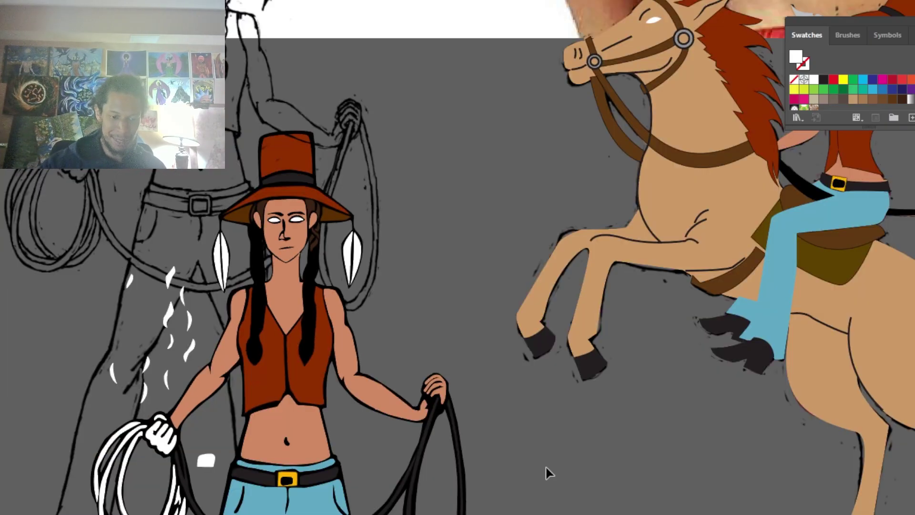
{"action": "left_click_drag", "start_coordinate": [476, 296], "coordinate": [484, 497]}
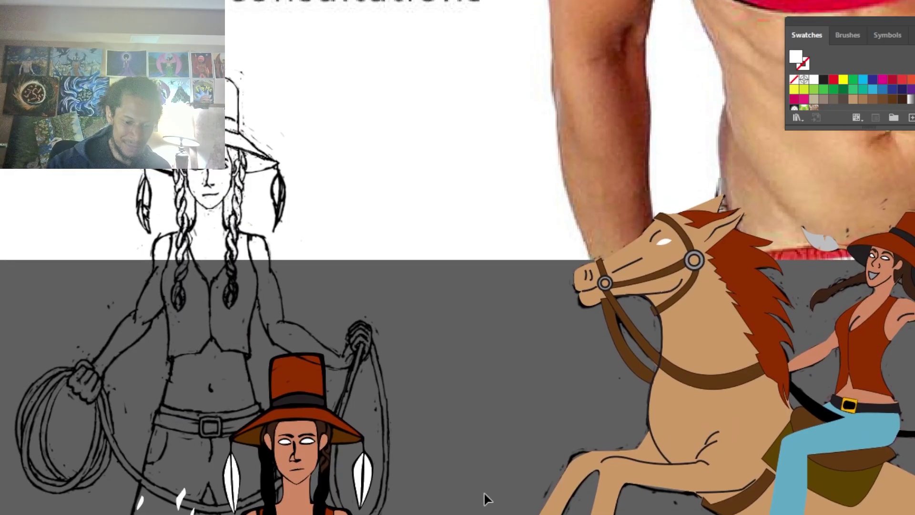
{"action": "left_click", "coordinate": [485, 498]}
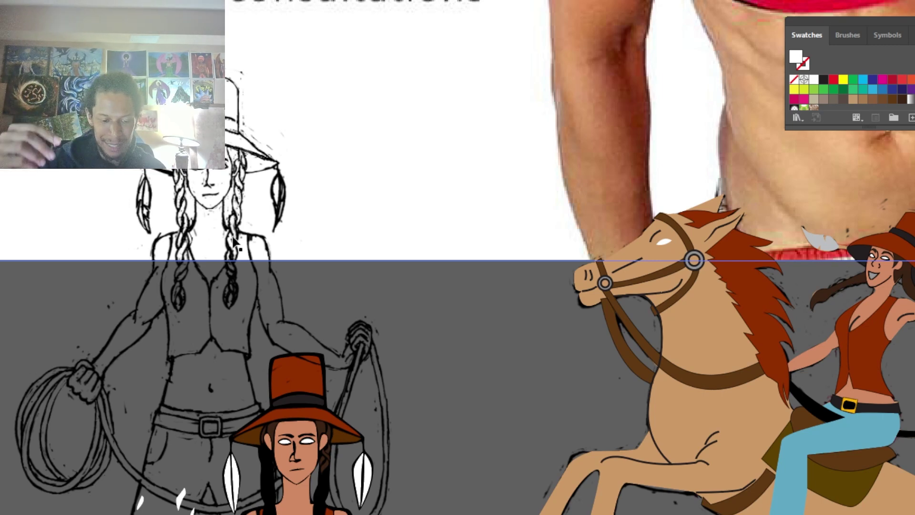
{"action": "left_click_drag", "start_coordinate": [555, 443], "coordinate": [201, 360]}
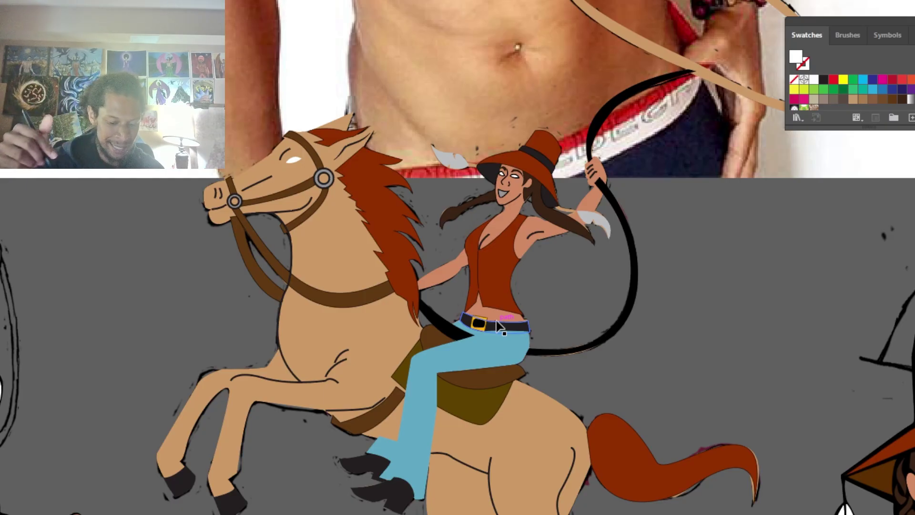
{"action": "scroll", "coordinate": [498, 326], "scroll_direction": "down", "scroll_amount": 8}
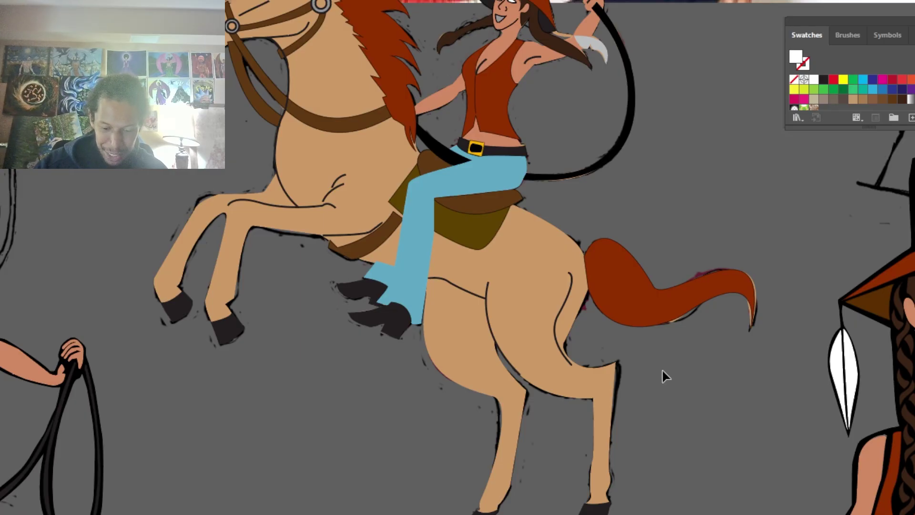
{"action": "left_click_drag", "start_coordinate": [661, 371], "coordinate": [668, 512]}
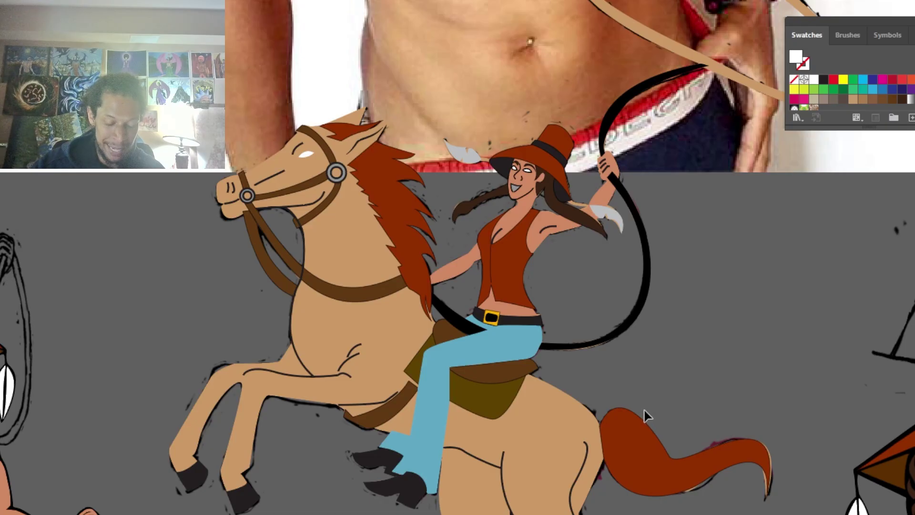
{"action": "left_click_drag", "start_coordinate": [639, 378], "coordinate": [673, 330]}
Step: Select the coloured horse rider artwork to inspect its outlines and survey it among the sketches, coloured figures and banner
{"action": "left_click", "coordinate": [627, 380]}
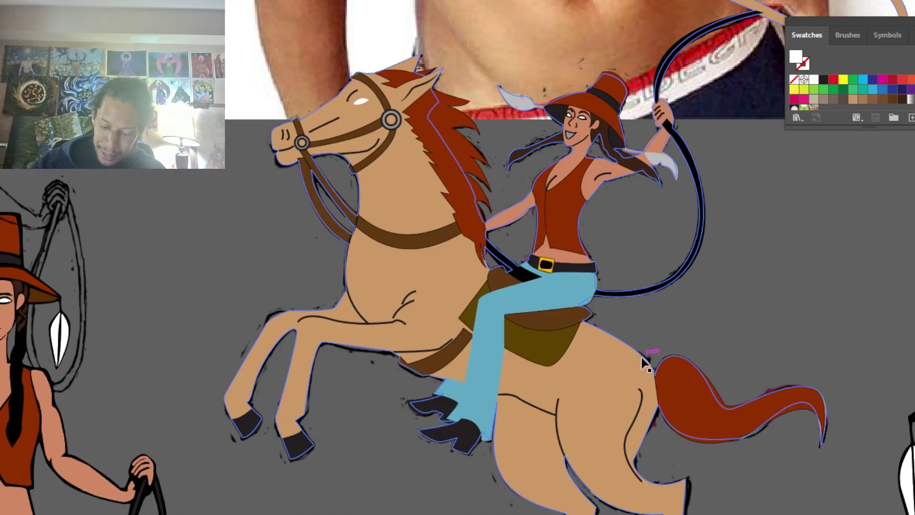
{"action": "left_click", "coordinate": [682, 314]}
{"action": "left_click", "coordinate": [622, 374]}
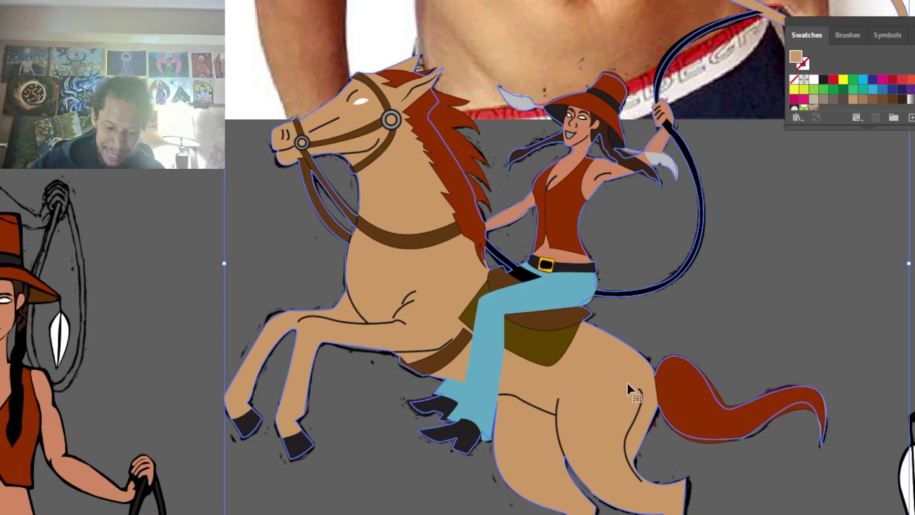
{"action": "scroll", "coordinate": [627, 382], "scroll_direction": "down", "scroll_amount": 5}
{"action": "scroll", "coordinate": [627, 381], "scroll_direction": "left", "scroll_amount": 3}
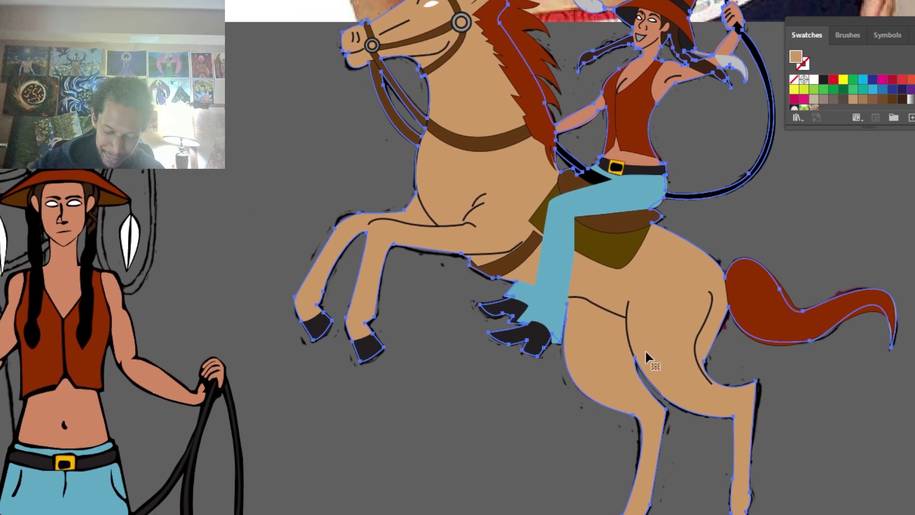
{"action": "key", "text": "ctrl+minus"}
{"action": "key", "text": "ctrl+minus"}
{"action": "key", "text": "ctrl+minus"}
{"action": "key", "text": "ctrl+minus"}
{"action": "key", "text": "ctrl+minus"}
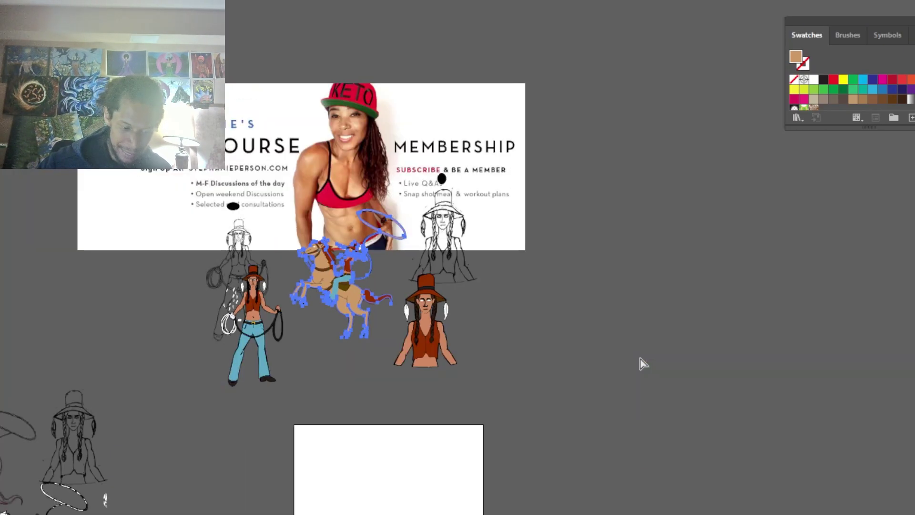
Step: Examine the black-and-white trace of the horse rider up close, compare it with the coloured version and deselect the artwork
{"action": "left_click_drag", "start_coordinate": [127, 499], "coordinate": [235, 310]}
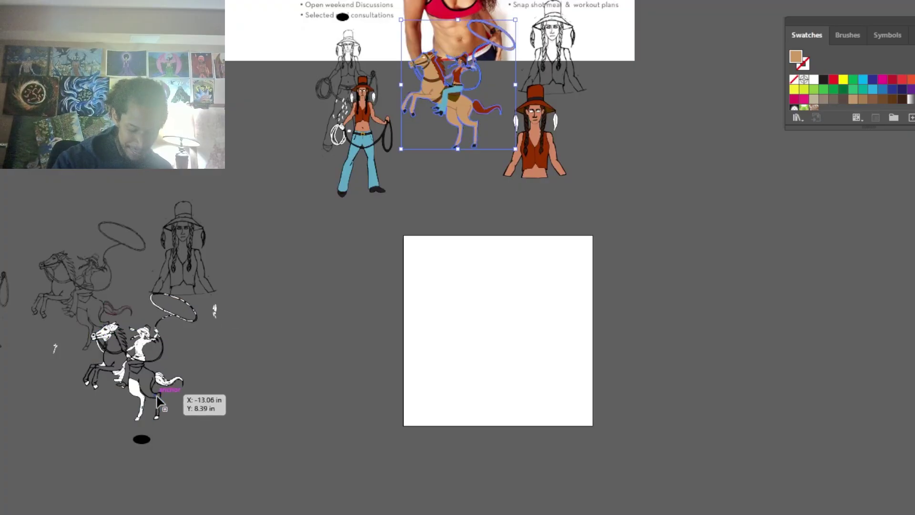
{"action": "scroll", "coordinate": [160, 401], "scroll_direction": "up", "scroll_amount": 10}
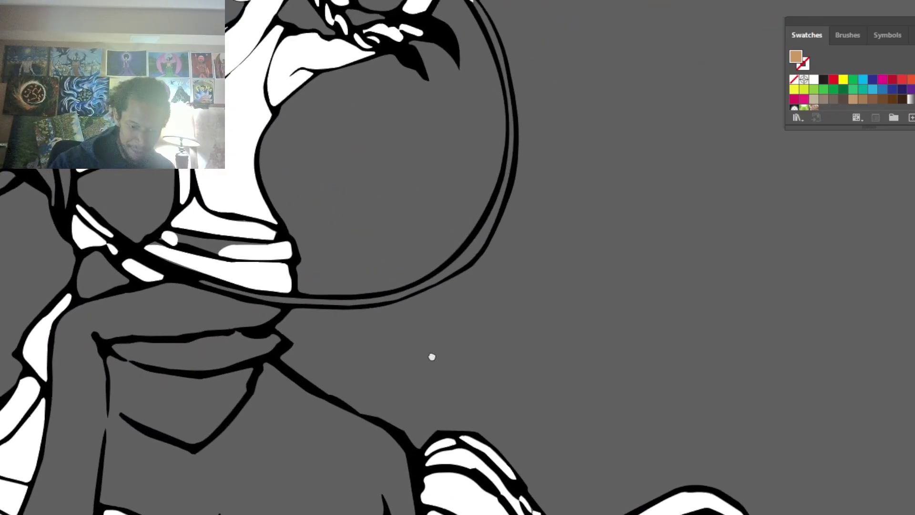
{"action": "left_click_drag", "start_coordinate": [431, 356], "coordinate": [537, 510]}
{"action": "left_click_drag", "start_coordinate": [470, 355], "coordinate": [783, 153]}
{"action": "left_click_drag", "start_coordinate": [451, 338], "coordinate": [265, 155]}
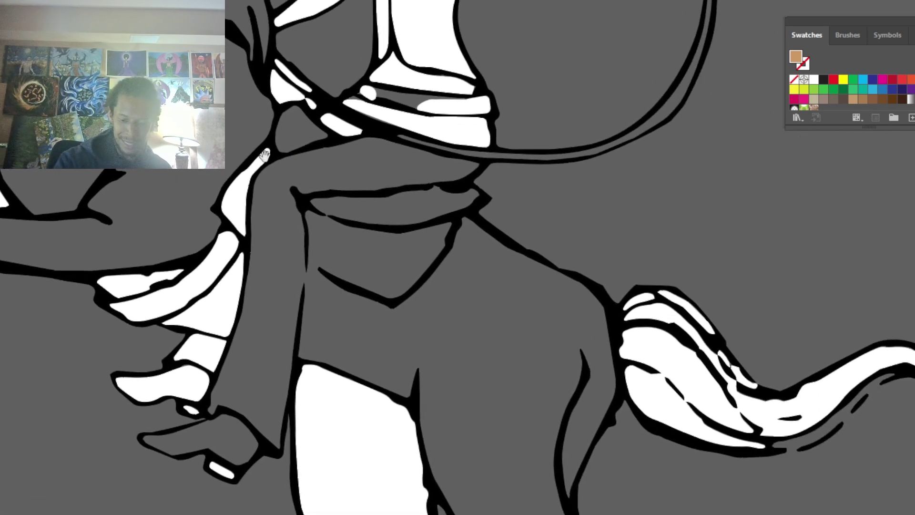
{"action": "left_click_drag", "start_coordinate": [658, 232], "coordinate": [294, 502]}
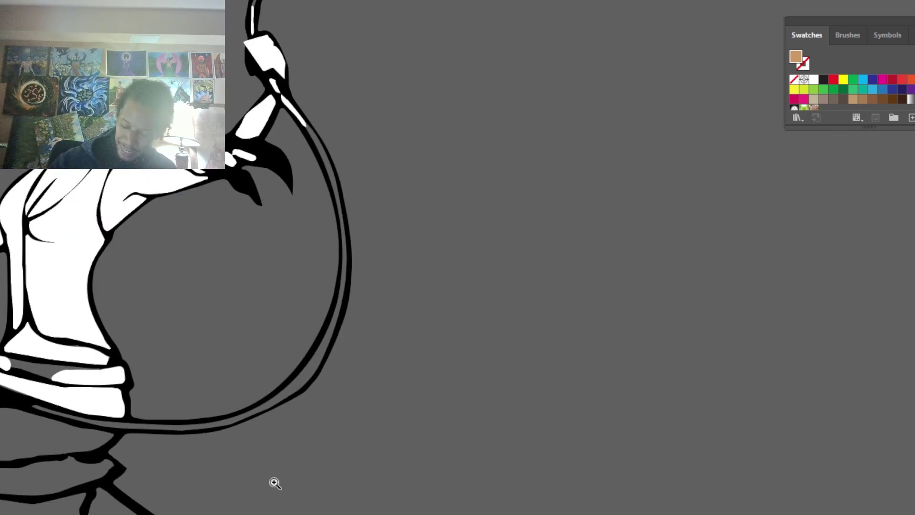
{"action": "key", "text": "ctrl+minus"}
{"action": "key", "text": "ctrl+minus"}
{"action": "key", "text": "ctrl+minus"}
{"action": "key", "text": "ctrl+minus"}
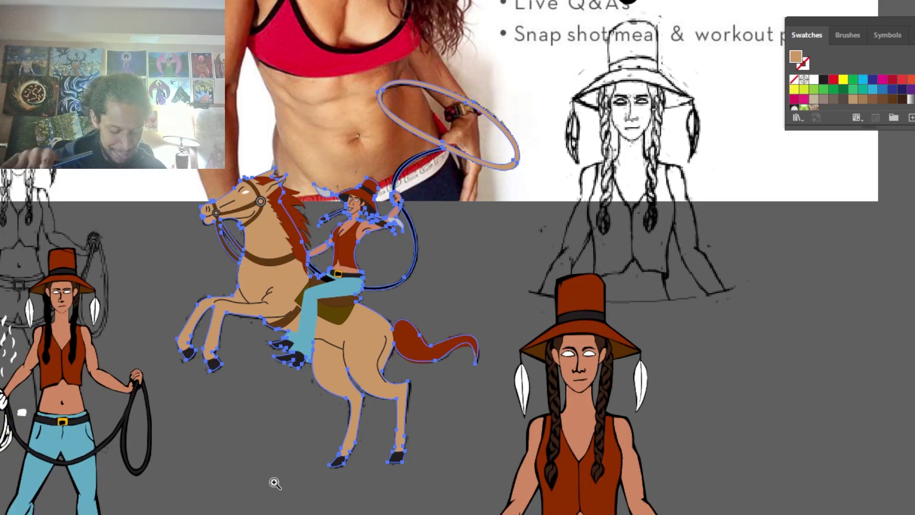
{"action": "key", "text": "v"}
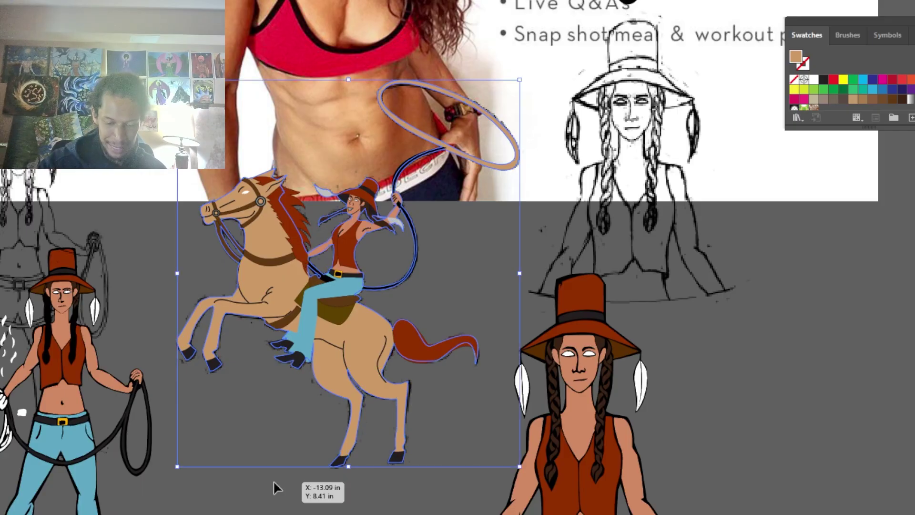
{"action": "left_click", "coordinate": [471, 259]}
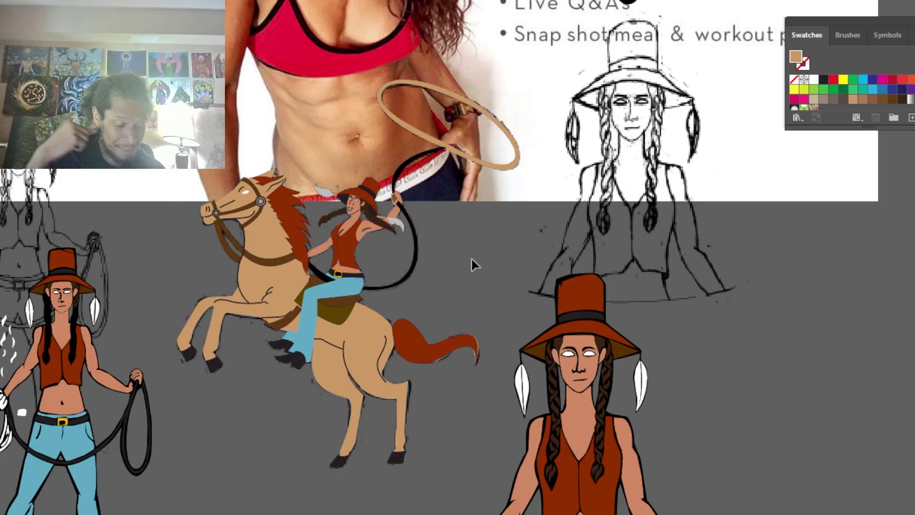
Step: Select the standing cowgirl's black outline artwork at her partly coloured braid to show its anchor points
{"action": "key", "text": "ctrl+equal"}
{"action": "key", "text": "ctrl+equal"}
{"action": "key", "text": "ctrl+equal"}
{"action": "key", "text": "ctrl+equal"}
{"action": "key", "text": "ctrl+equal"}
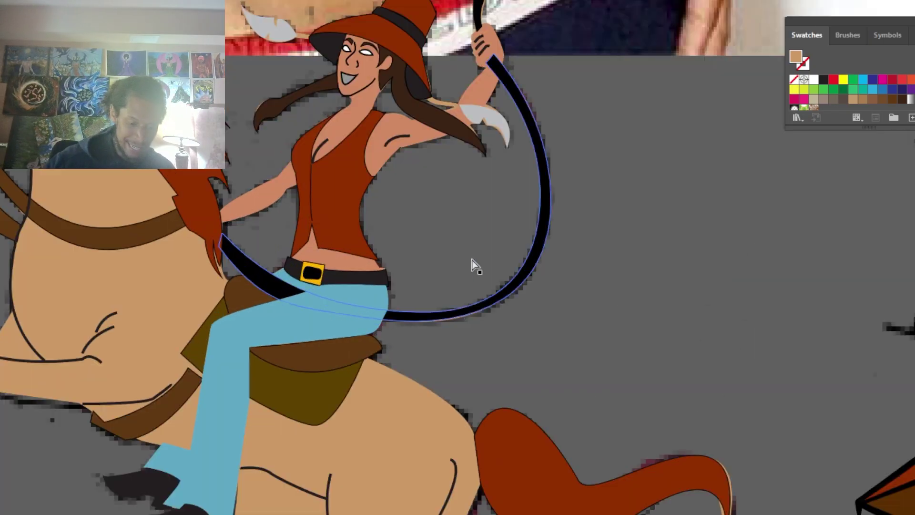
{"action": "key", "text": "ctrl+minus"}
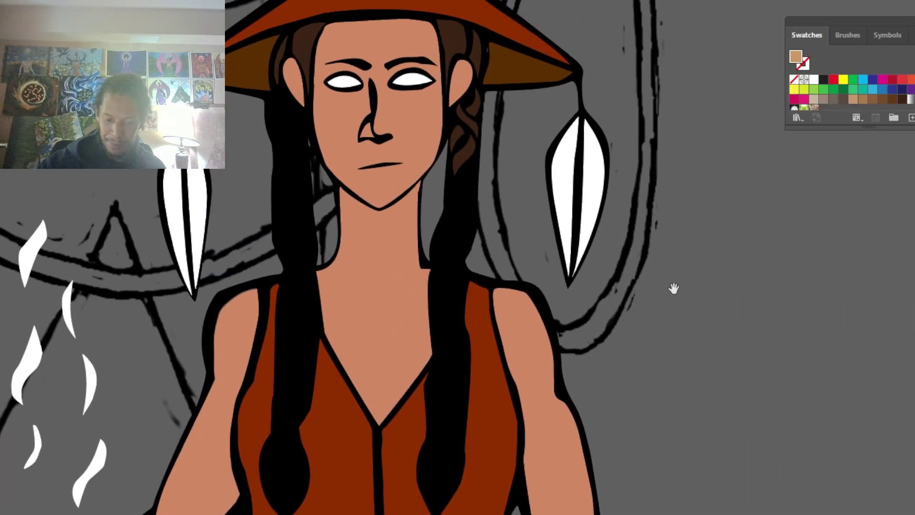
{"action": "key", "text": "ctrl+plus"}
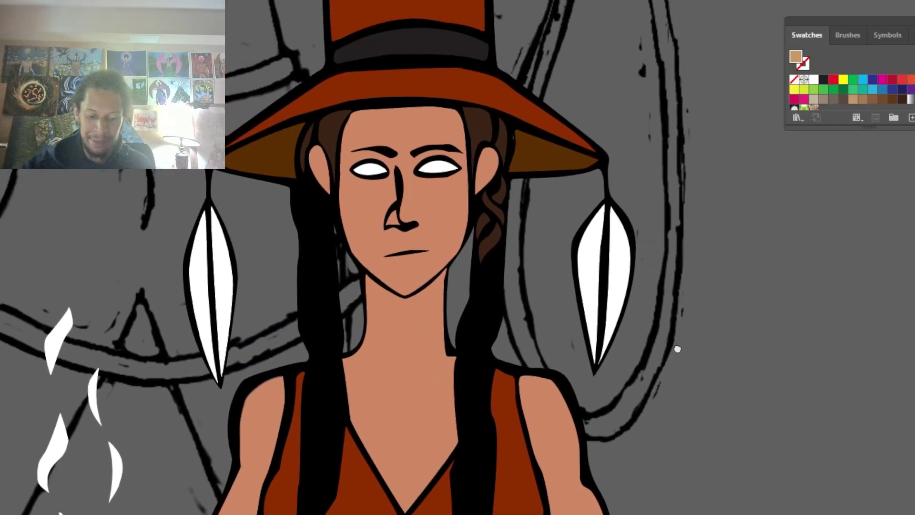
{"action": "key", "text": "ctrl+plus"}
{"action": "key", "text": "ctrl+plus"}
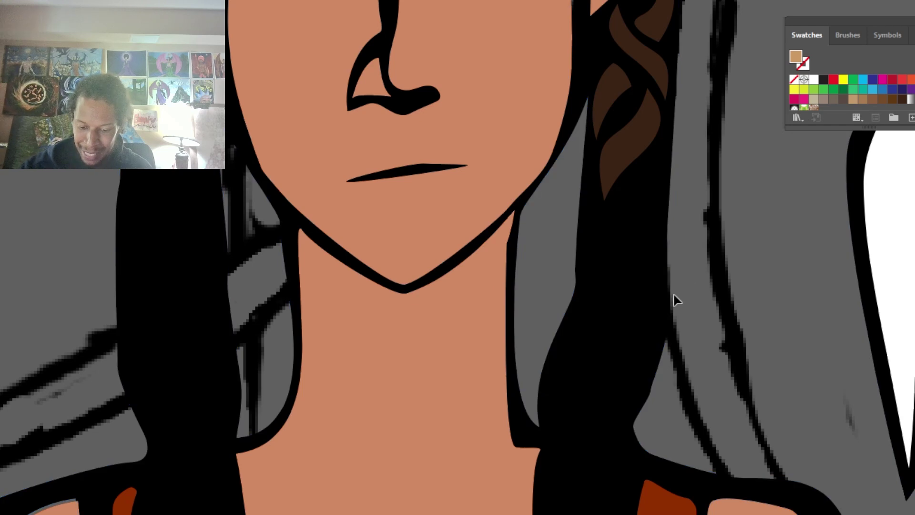
{"action": "left_click", "coordinate": [663, 315]}
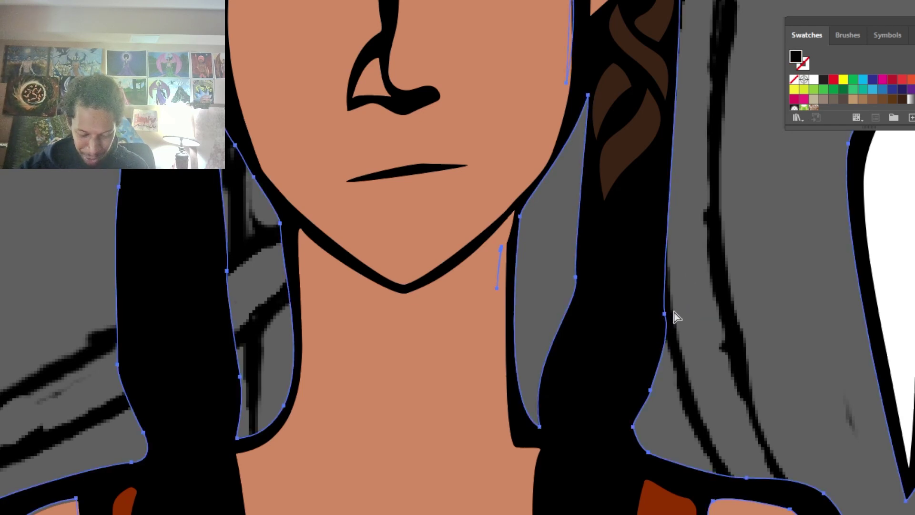
Step: Remove excess anchor points from the outer edges of both braids on the black outline to straighten them
{"action": "key", "text": "p"}
{"action": "left_click", "coordinate": [664, 314]}
{"action": "key", "text": "space"}
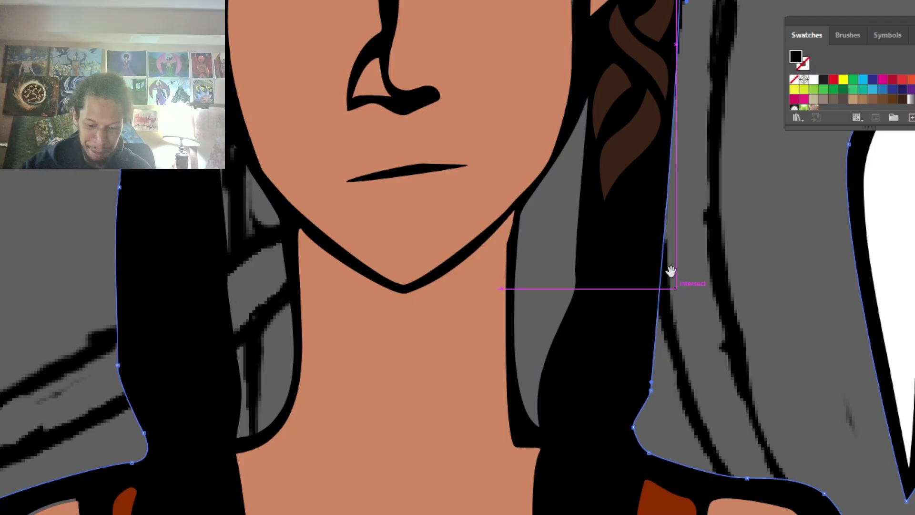
{"action": "key", "text": "space"}
{"action": "left_click_drag", "start_coordinate": [534, 386], "coordinate": [909, 497]}
{"action": "left_click", "coordinate": [449, 284]}
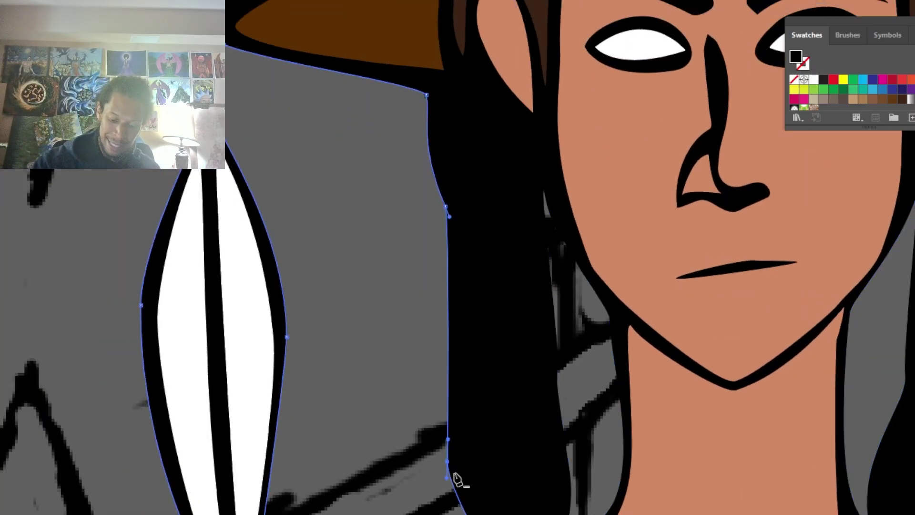
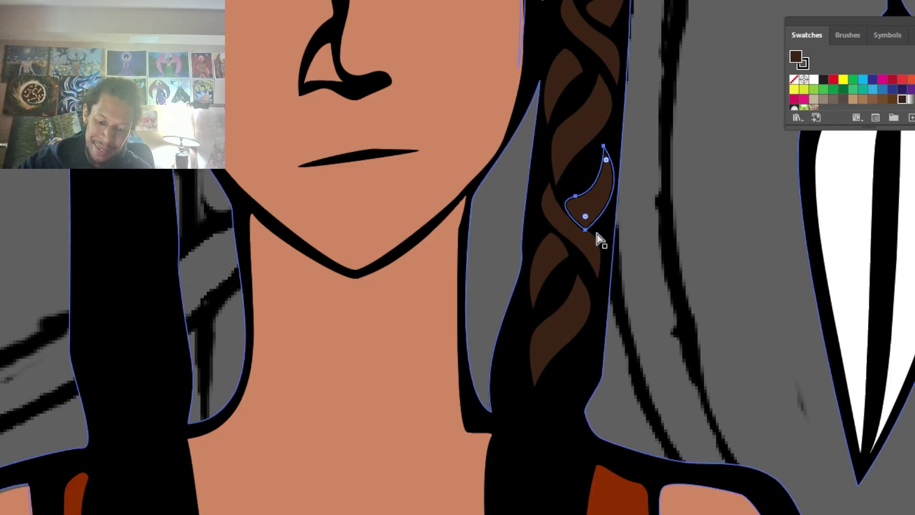
Step: Copy the diagonal strand and the outer crescent strand down the right-hand braid and nudge both into the weave
{"action": "left_click_drag", "start_coordinate": [594, 227], "coordinate": [547, 435]}
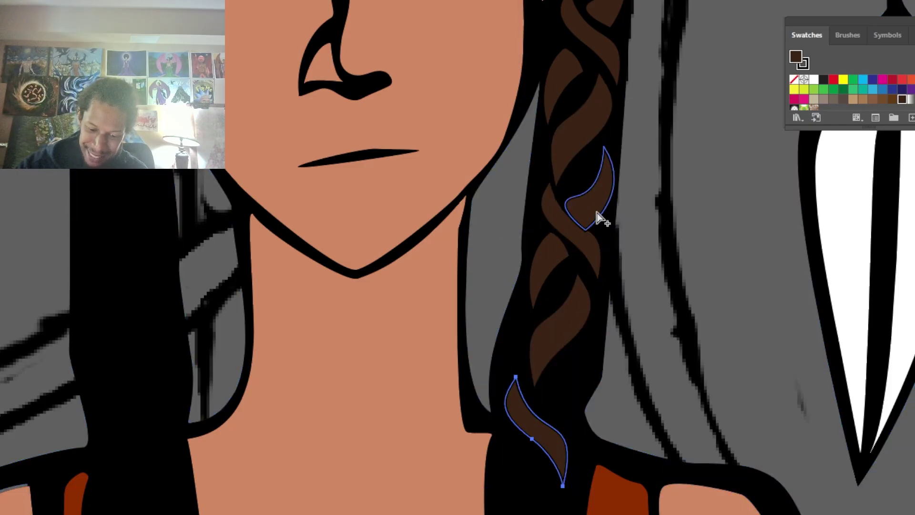
{"action": "left_click_drag", "start_coordinate": [595, 204], "coordinate": [569, 396]}
{"action": "scroll", "coordinate": [629, 285], "scroll_direction": "down", "scroll_amount": 3}
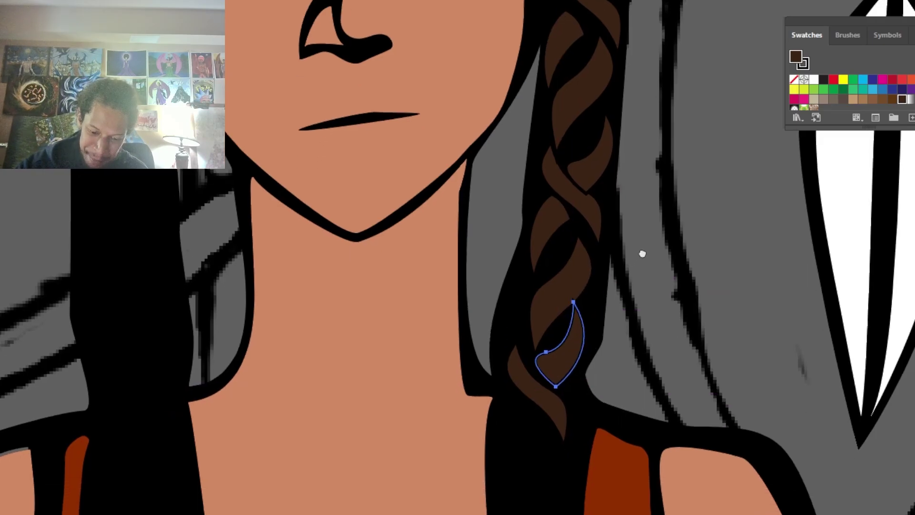
{"action": "left_click_drag", "start_coordinate": [554, 367], "coordinate": [554, 385]}
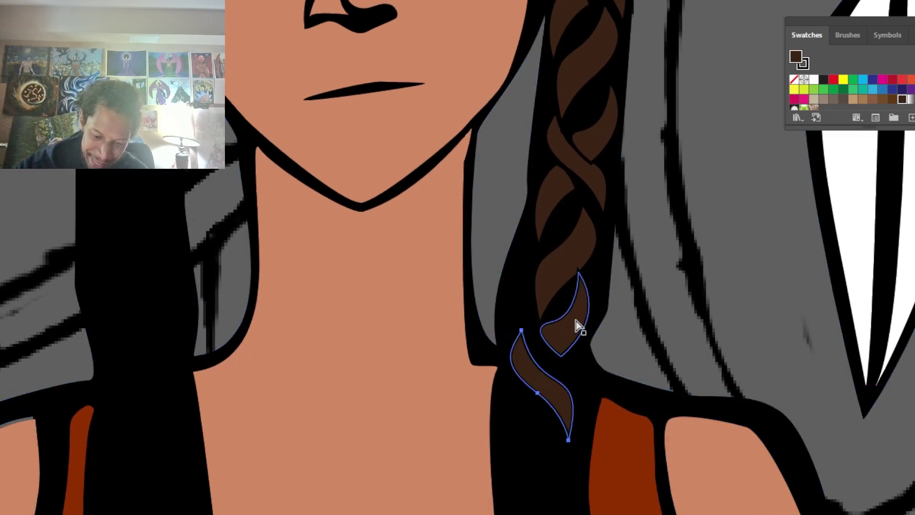
{"action": "left_click_drag", "start_coordinate": [576, 320], "coordinate": [575, 333]}
Step: Copy the inner crescent strand below the new diagonal strand at shoulder level, fit it into the weave and deselect it
{"action": "mouse_move", "coordinate": [554, 208]}
{"action": "left_mouse_down"}
{"action": "mouse_move", "coordinate": [535, 439]}
{"action": "mouse_move", "coordinate": [526, 434]}
{"action": "mouse_move", "coordinate": [534, 401]}
{"action": "left_mouse_up"}
{"action": "key", "text": "r"}
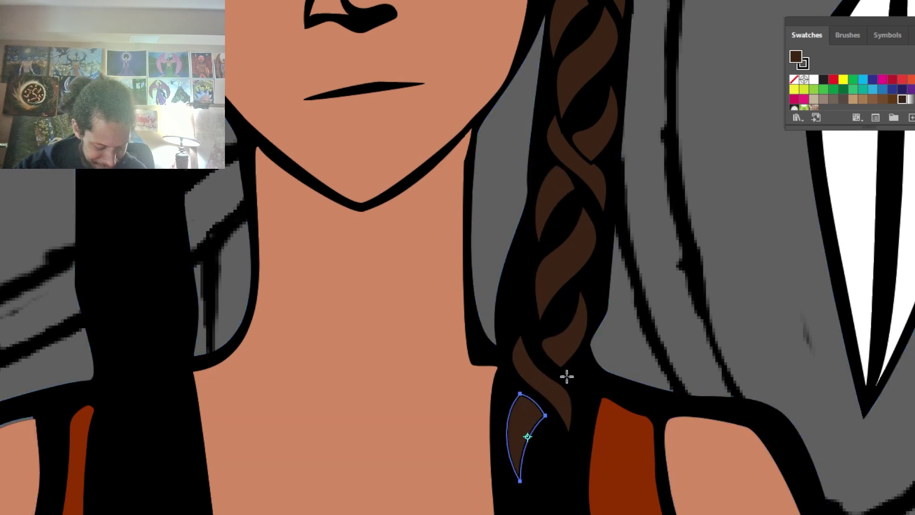
{"action": "key", "text": "v"}
{"action": "left_click", "coordinate": [658, 275]}
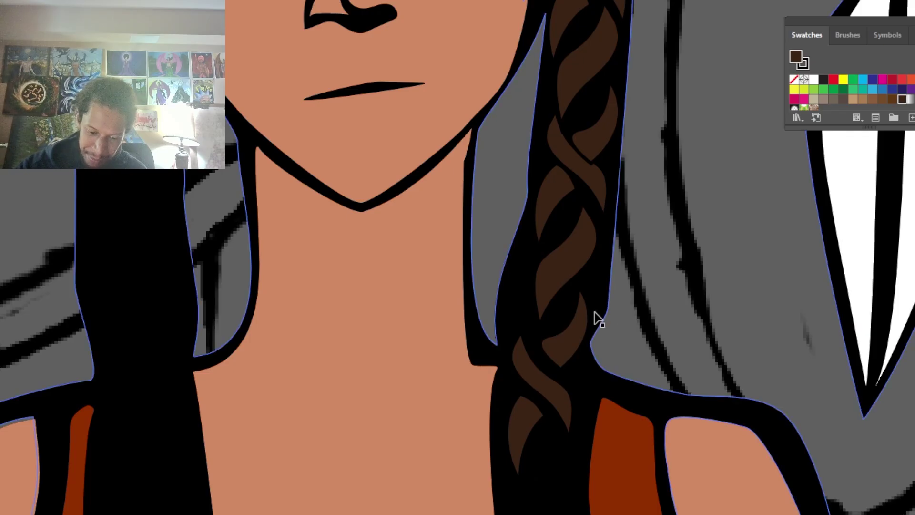
Step: Copy the leaf-shaped strand below the lowest inner crescent, rotate it more upright and fit it against the diagonal strand
{"action": "left_click", "coordinate": [554, 393]}
{"action": "scroll", "coordinate": [618, 285], "scroll_direction": "down", "scroll_amount": 3}
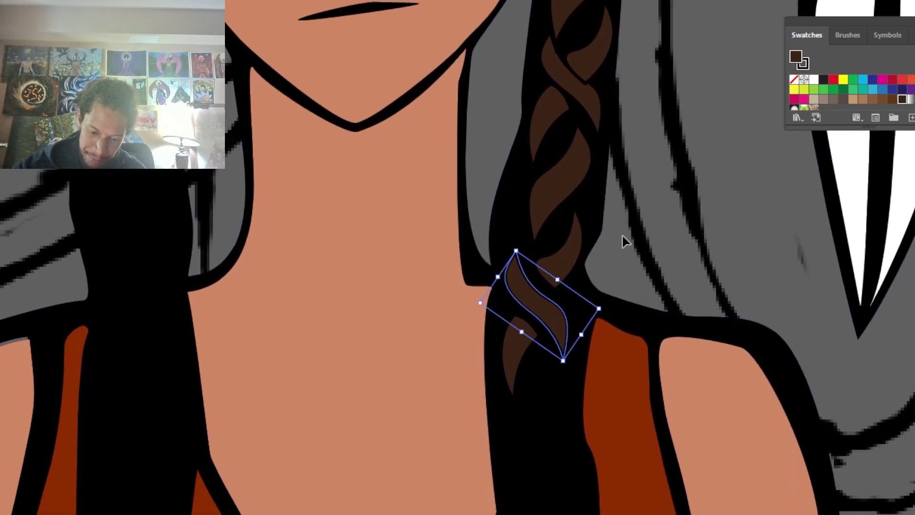
{"action": "left_click_drag", "start_coordinate": [571, 185], "coordinate": [548, 416]}
{"action": "key", "text": "r"}
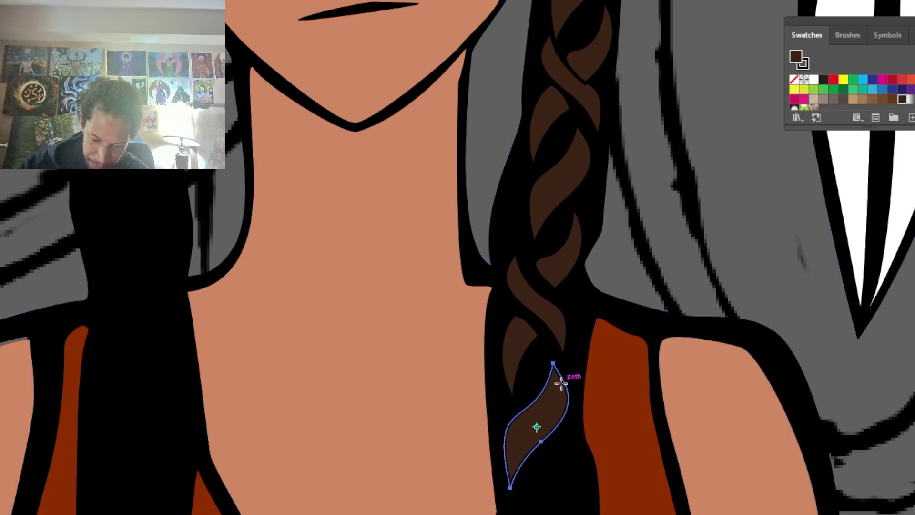
{"action": "left_click_drag", "start_coordinate": [561, 382], "coordinate": [552, 376]}
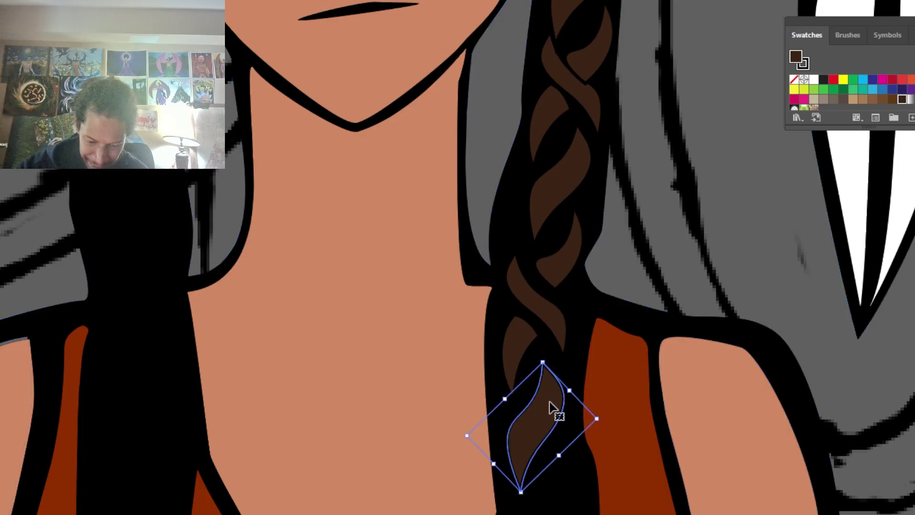
{"action": "left_click_drag", "start_coordinate": [551, 409], "coordinate": [556, 398]}
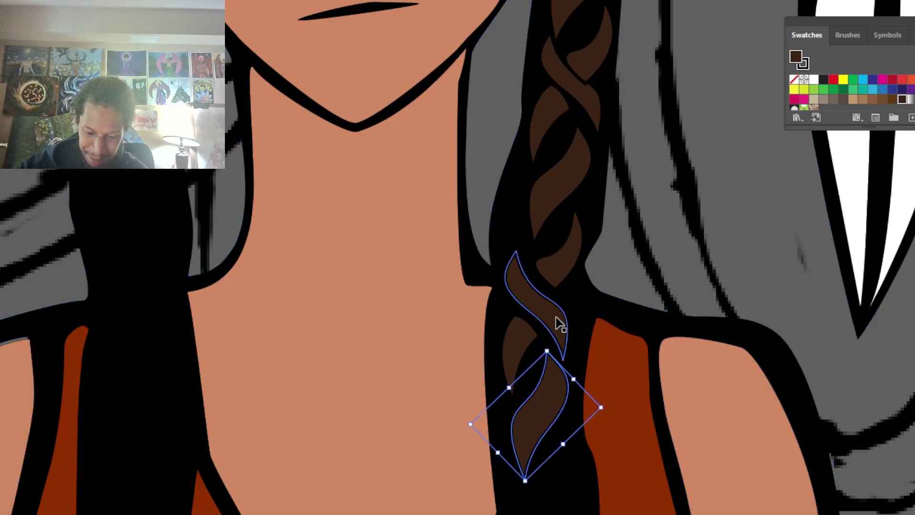
Step: Copy both crescent strands and the diagonal strand down to continue the braid below the lowest leaf-shaped strand
{"action": "left_click", "coordinate": [572, 267]}
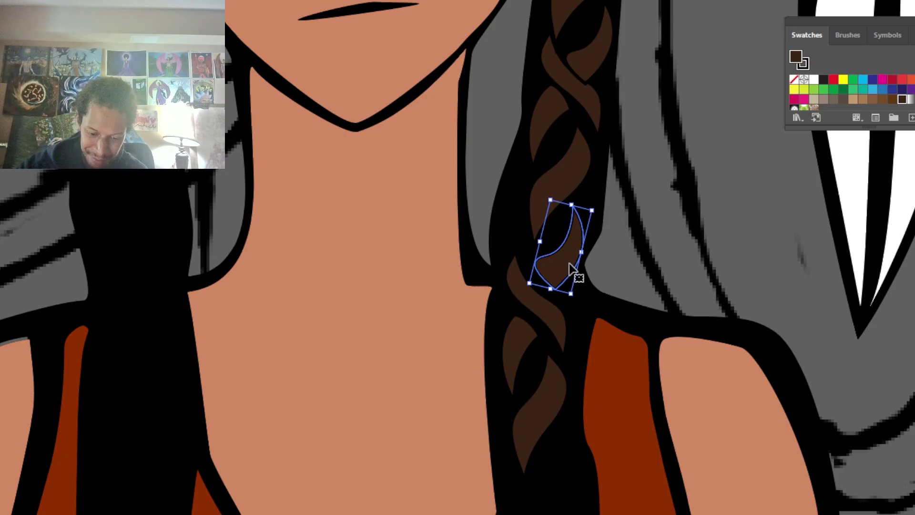
{"action": "left_click", "coordinate": [533, 335], "text": "shift"}
{"action": "left_click_drag", "start_coordinate": [567, 268], "coordinate": [573, 477]}
{"action": "left_click_drag", "start_coordinate": [624, 371], "coordinate": [625, 286]}
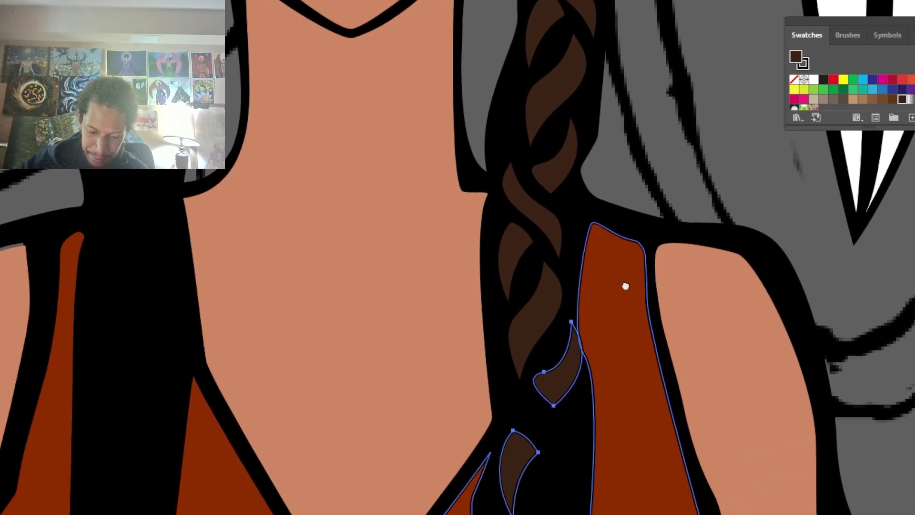
{"action": "left_click_drag", "start_coordinate": [565, 368], "coordinate": [567, 389]}
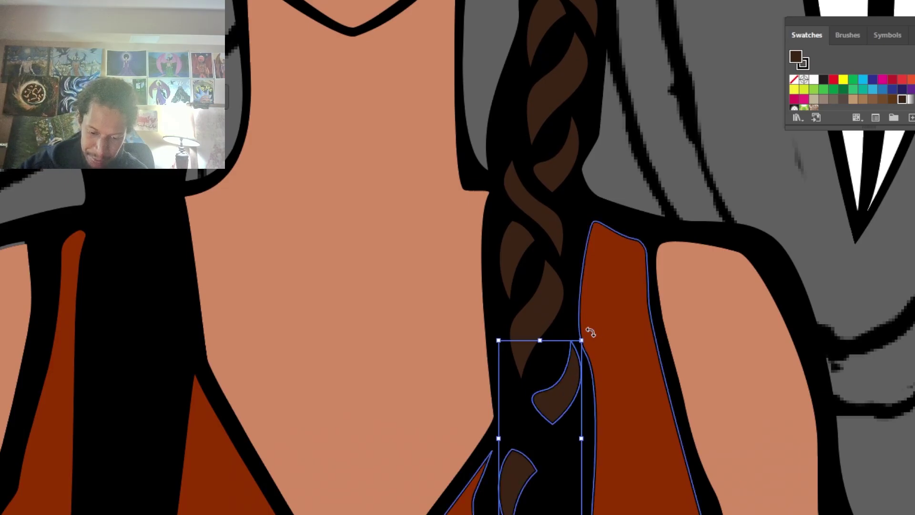
{"action": "scroll", "coordinate": [600, 317], "scroll_direction": "up", "scroll_amount": 2}
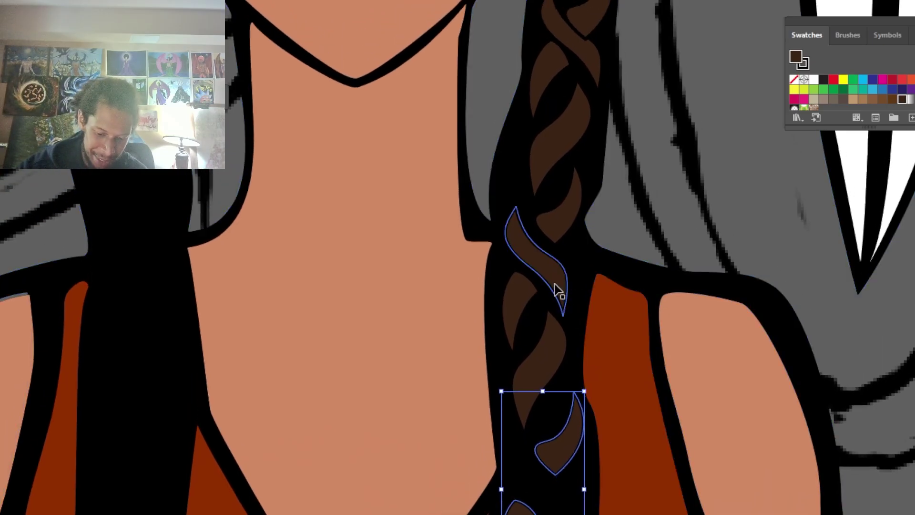
{"action": "left_click_drag", "start_coordinate": [556, 290], "coordinate": [557, 500]}
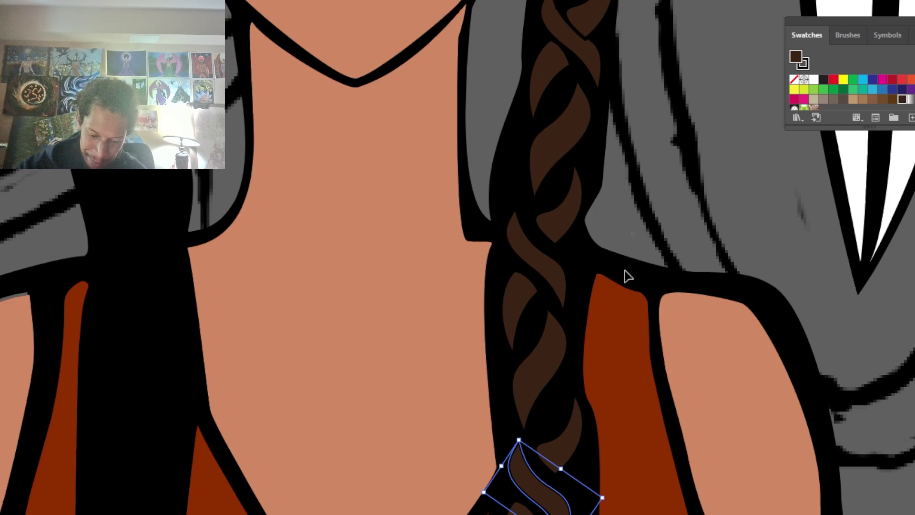
{"action": "left_click", "coordinate": [633, 234]}
Step: Rotate the newest outer crescent strand slightly, move it inward and shift the diagonal strand below it to match
{"action": "left_click", "coordinate": [571, 432]}
{"action": "key", "text": "r"}
{"action": "mouse_move", "coordinate": [579, 401]}
{"action": "left_mouse_down"}
{"action": "mouse_move", "coordinate": [571, 394]}
{"action": "mouse_move", "coordinate": [573, 402]}
{"action": "left_mouse_up"}
{"action": "key", "text": "v"}
{"action": "left_click_drag", "start_coordinate": [580, 435], "coordinate": [567, 426]}
{"action": "left_click", "coordinate": [550, 488]}
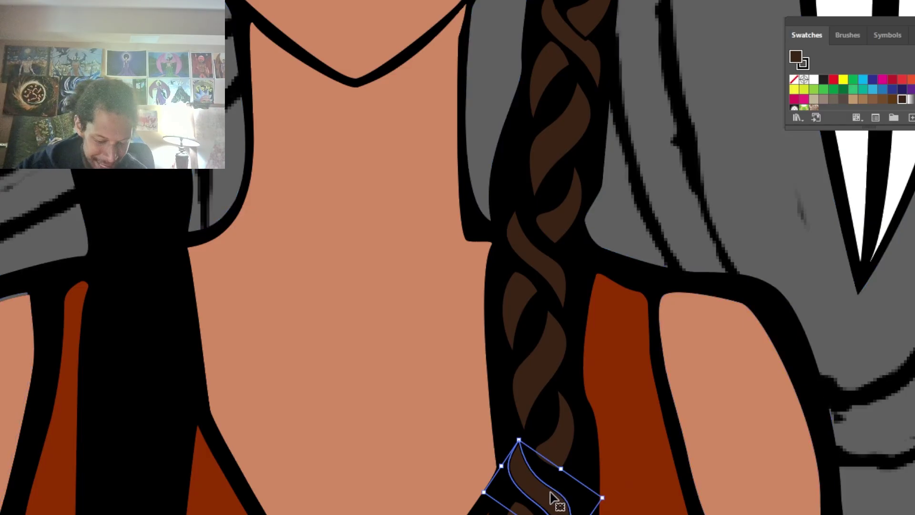
{"action": "mouse_move", "coordinate": [550, 492]}
{"action": "left_mouse_down"}
{"action": "mouse_move", "coordinate": [548, 478]}
{"action": "mouse_move", "coordinate": [545, 492]}
{"action": "left_mouse_up"}
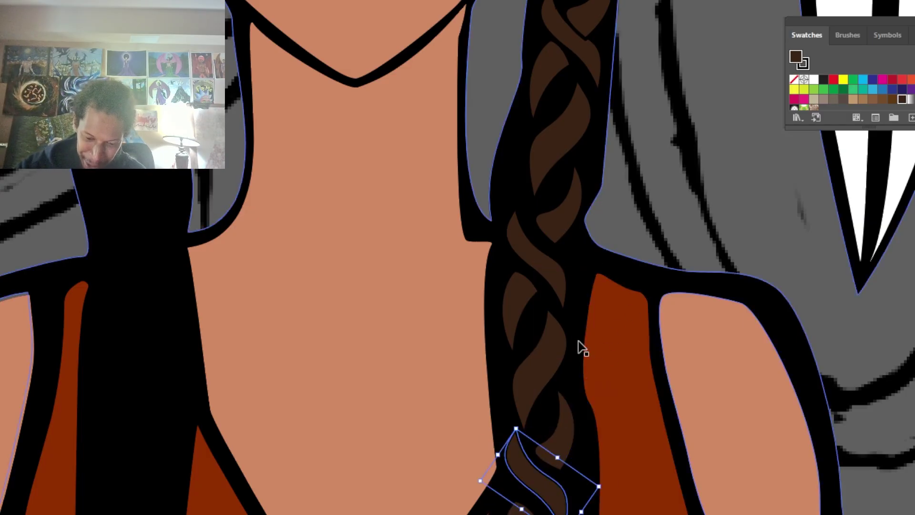
Step: Nudge the lowest inner crescent strand upward and add a copy of the leaf-shaped strand beneath it
{"action": "scroll", "coordinate": [599, 352], "scroll_direction": "down", "scroll_amount": 5}
{"action": "left_click", "coordinate": [542, 413]}
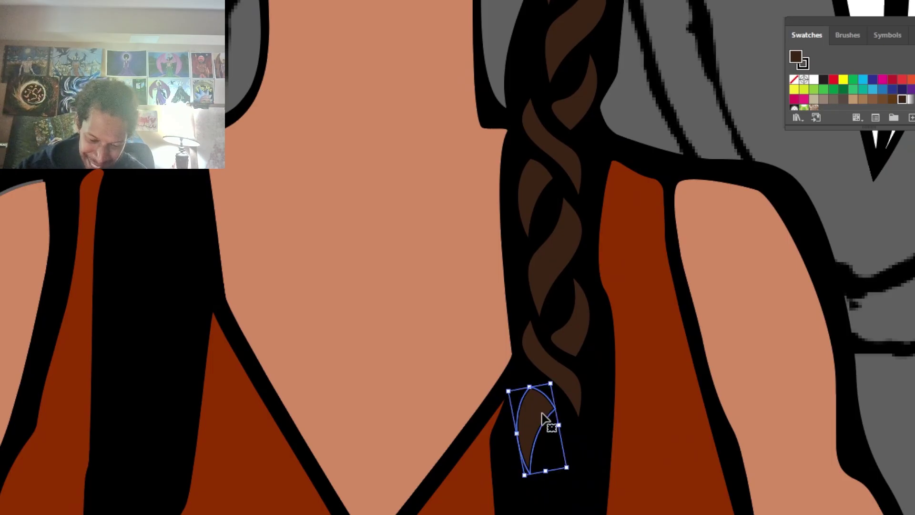
{"action": "left_click_drag", "start_coordinate": [543, 418], "coordinate": [541, 409]}
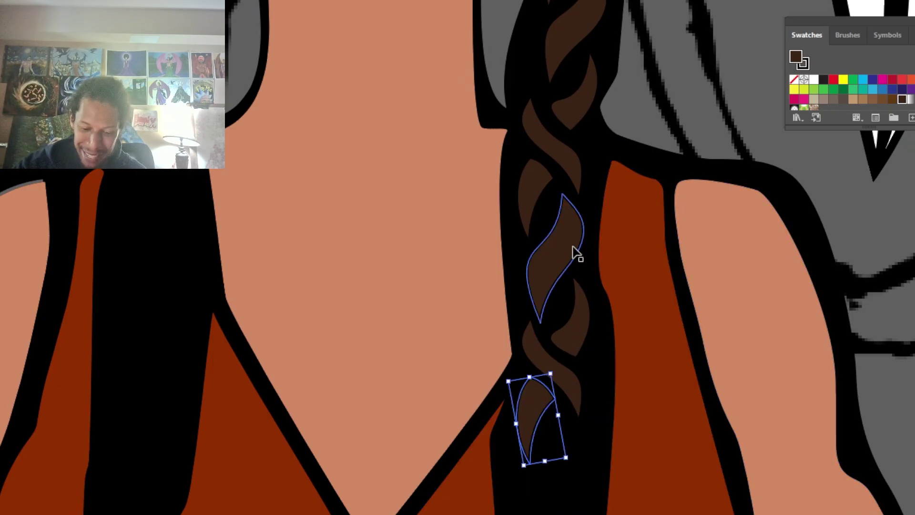
{"action": "left_click_drag", "start_coordinate": [567, 252], "coordinate": [570, 454]}
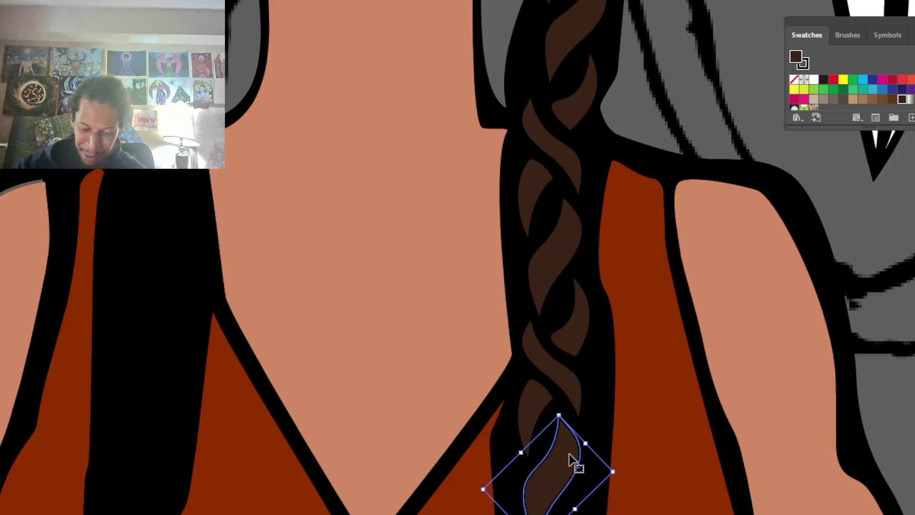
{"action": "left_click_drag", "start_coordinate": [655, 354], "coordinate": [671, 261]}
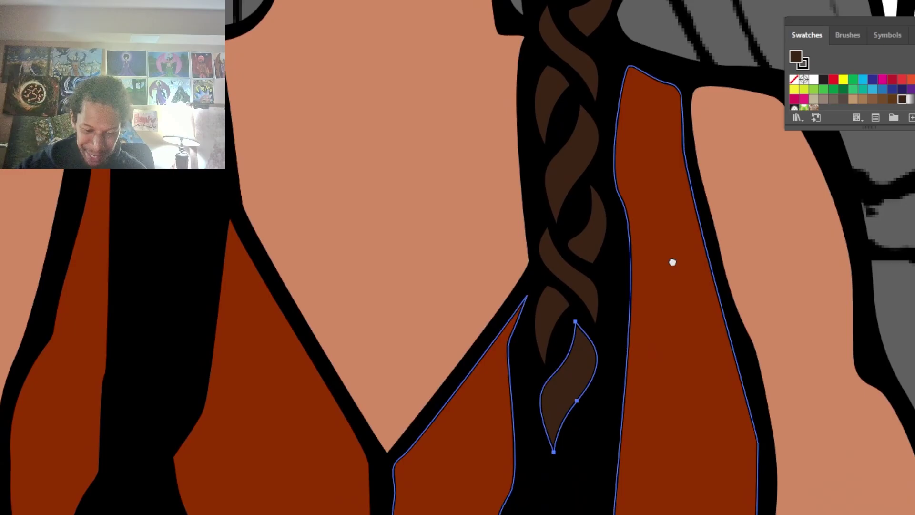
Step: Copy the crescent pair and the diagonal strand down to fill the last section above the braid's end
{"action": "left_click", "coordinate": [594, 237]}
{"action": "left_click", "coordinate": [558, 321], "text": "shift"}
{"action": "left_click_drag", "start_coordinate": [596, 237], "coordinate": [595, 448]}
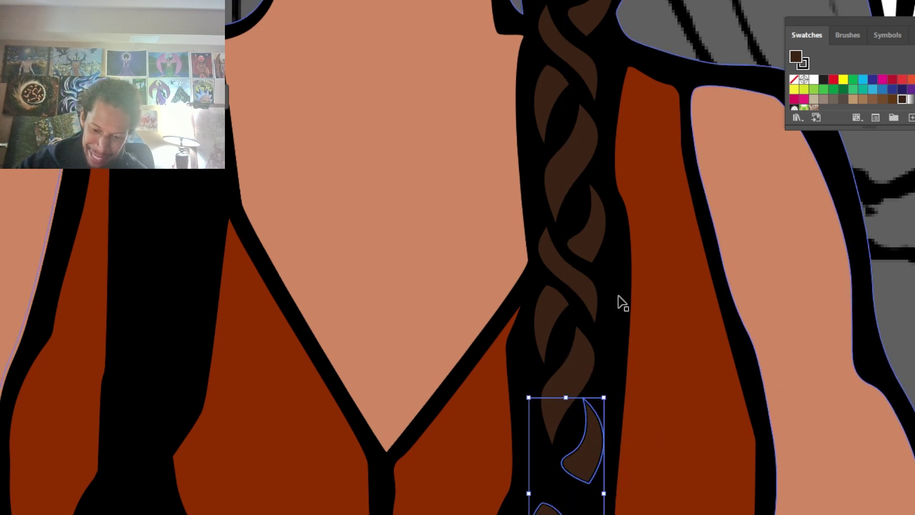
{"action": "left_click", "coordinate": [686, 67]}
{"action": "left_click", "coordinate": [574, 396]}
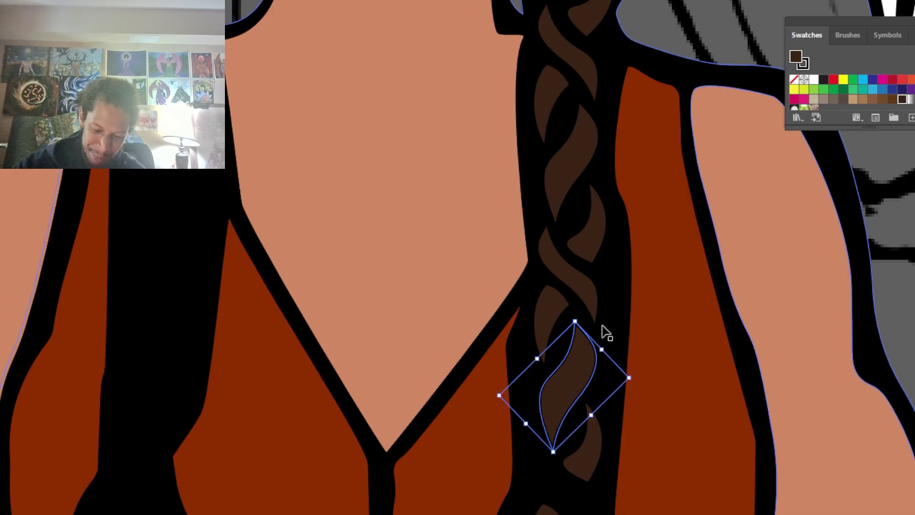
{"action": "left_click_drag", "start_coordinate": [589, 301], "coordinate": [629, 498]}
{"action": "scroll", "coordinate": [609, 278], "scroll_direction": "down", "scroll_amount": 5}
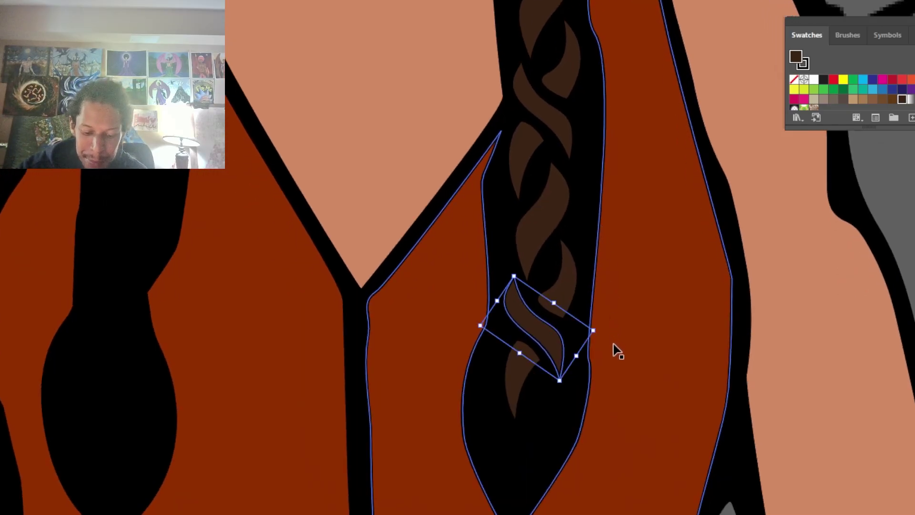
Step: Reshape the red vest's edges around the braid's end to form a narrow tie above a pointed black tuft
{"action": "key", "text": "a"}
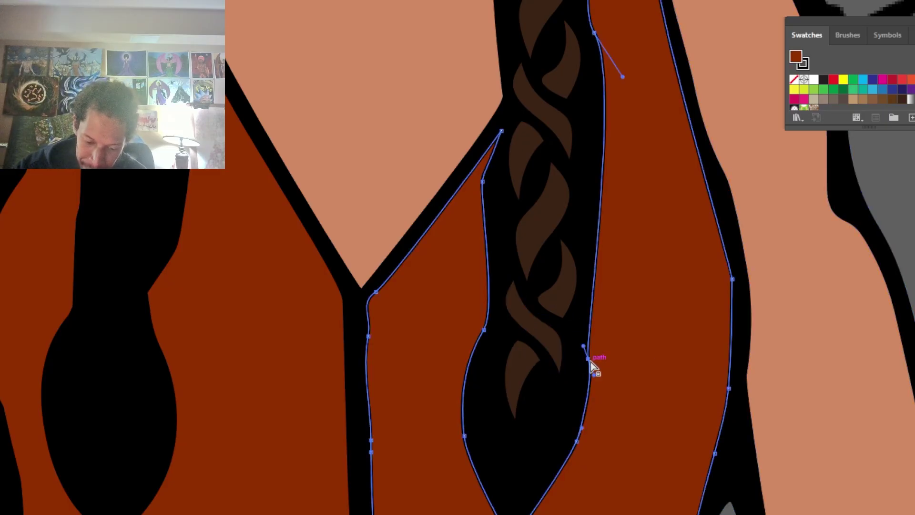
{"action": "left_click_drag", "start_coordinate": [590, 361], "coordinate": [572, 389]}
{"action": "left_click_drag", "start_coordinate": [484, 329], "coordinate": [497, 378]}
{"action": "scroll", "coordinate": [496, 377], "scroll_direction": "down", "scroll_amount": 3}
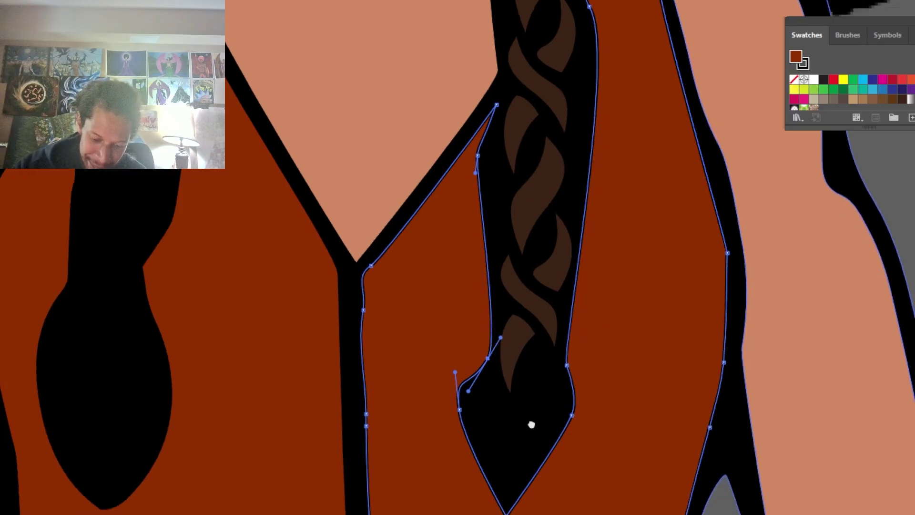
{"action": "left_click_drag", "start_coordinate": [503, 465], "coordinate": [506, 514]}
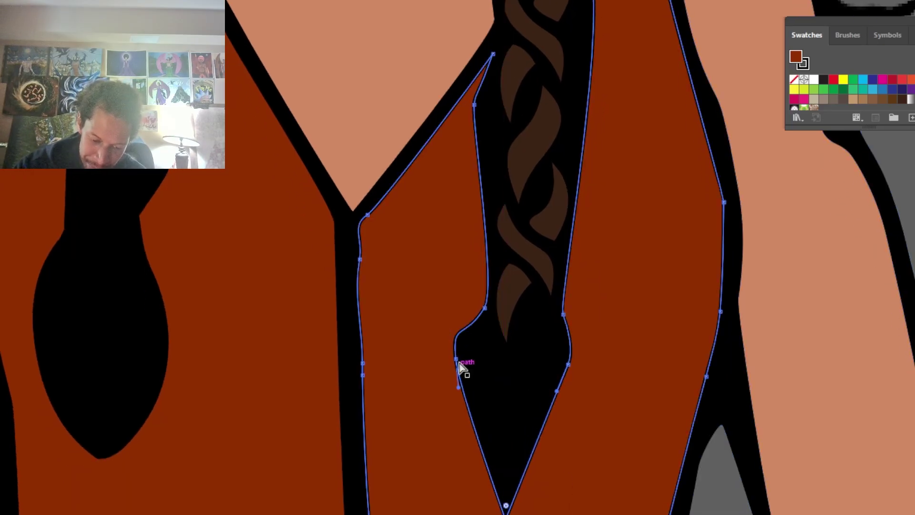
{"action": "left_click_drag", "start_coordinate": [456, 360], "coordinate": [457, 373]}
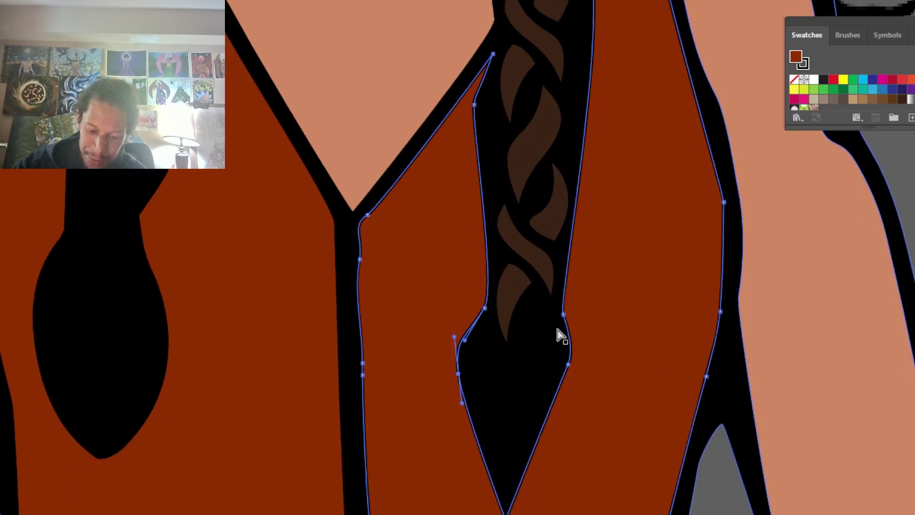
{"action": "left_click", "coordinate": [556, 324]}
Step: Examine the coloured braid from the hat down to the waist against the uncoloured one and deselect the outline
{"action": "mouse_move", "coordinate": [582, 296]}
{"action": "left_mouse_down"}
{"action": "mouse_move", "coordinate": [619, 514]}
{"action": "mouse_move", "coordinate": [593, 503]}
{"action": "left_mouse_up"}
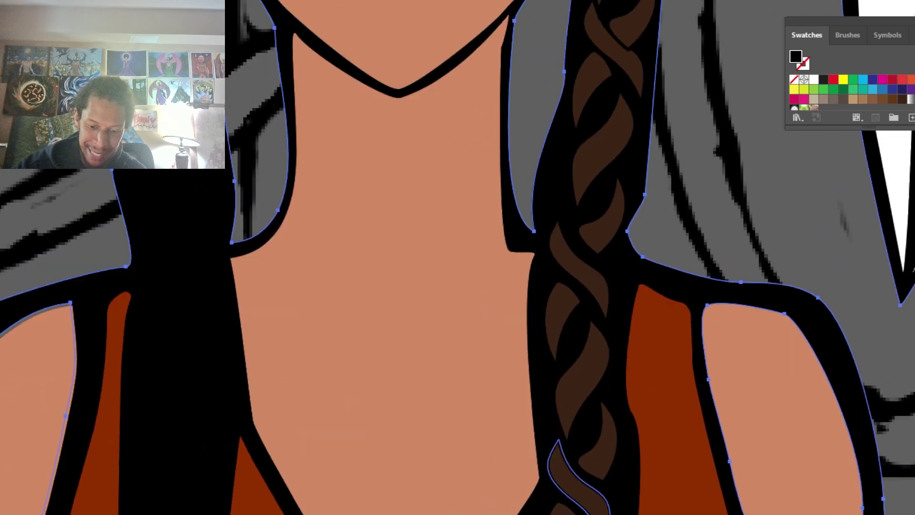
{"action": "mouse_move", "coordinate": [605, 305]}
{"action": "left_mouse_down"}
{"action": "mouse_move", "coordinate": [602, 431]}
{"action": "mouse_move", "coordinate": [613, 513]}
{"action": "left_mouse_up"}
{"action": "scroll", "coordinate": [613, 513], "scroll_direction": "up", "scroll_amount": 4}
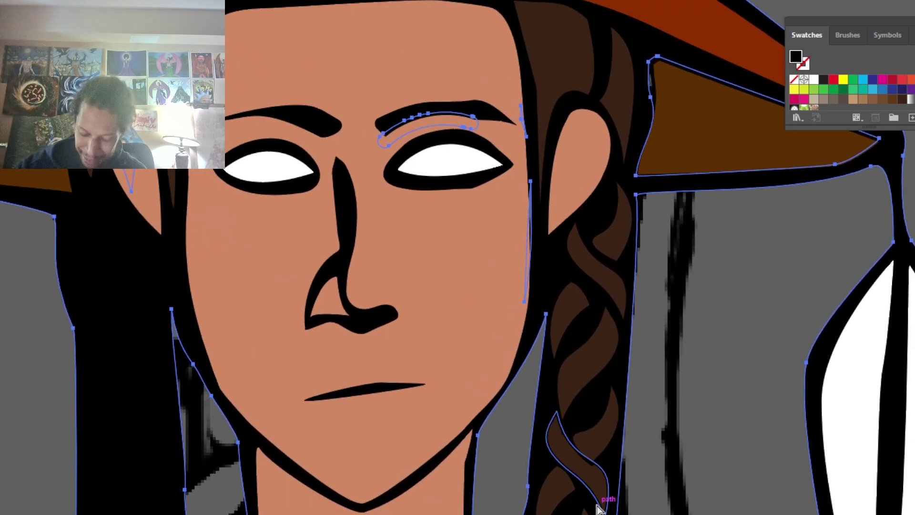
{"action": "scroll", "coordinate": [599, 509], "scroll_direction": "down", "scroll_amount": 10}
{"action": "scroll", "coordinate": [598, 508], "scroll_direction": "up", "scroll_amount": 5}
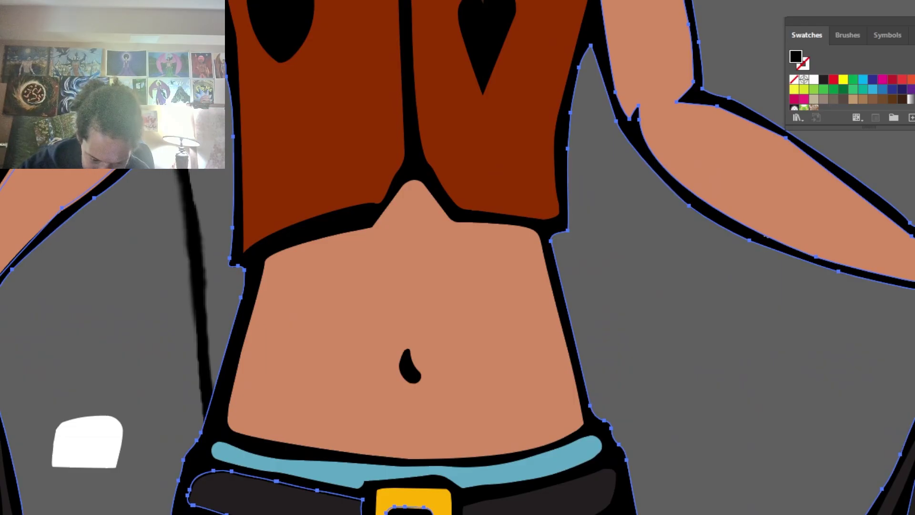
{"action": "left_click", "coordinate": [412, 513]}
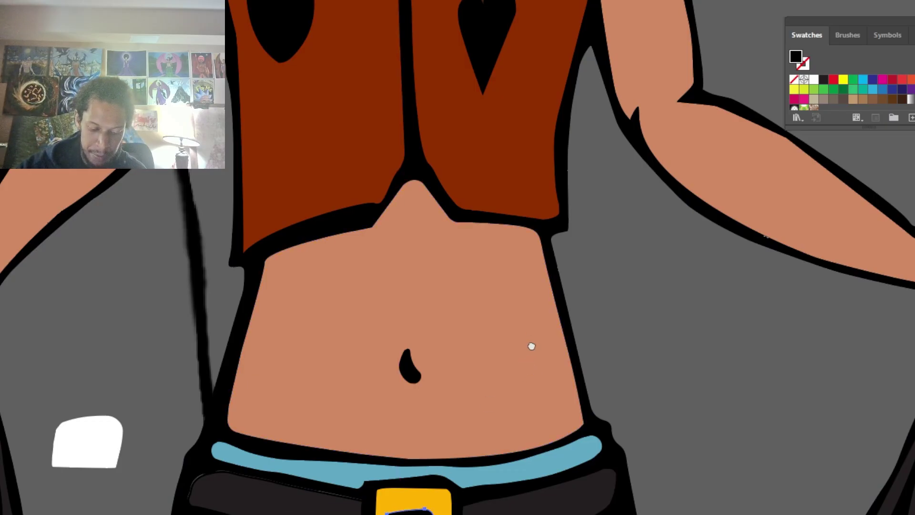
{"action": "scroll", "coordinate": [531, 346], "scroll_direction": "up", "scroll_amount": 15}
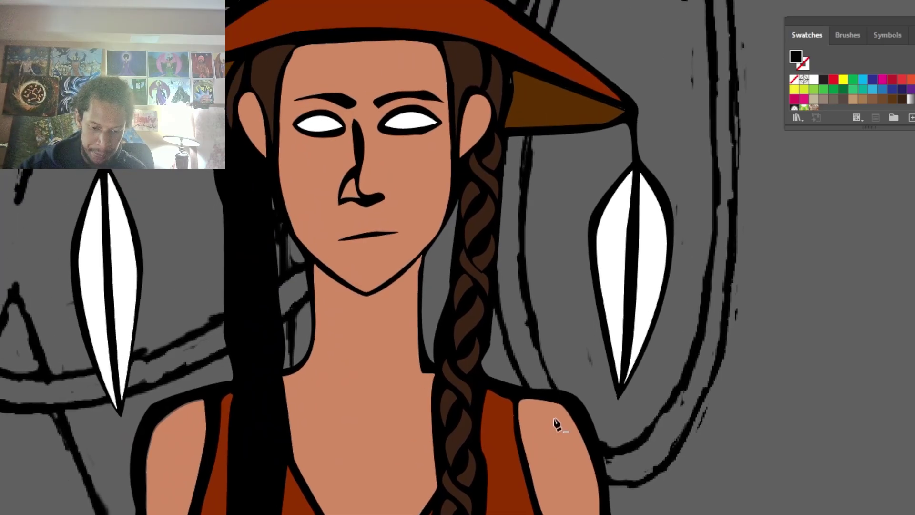
Step: Reshape the black outline's anchor points where the coloured braid meets the neck and shoulder
{"action": "key", "text": "a"}
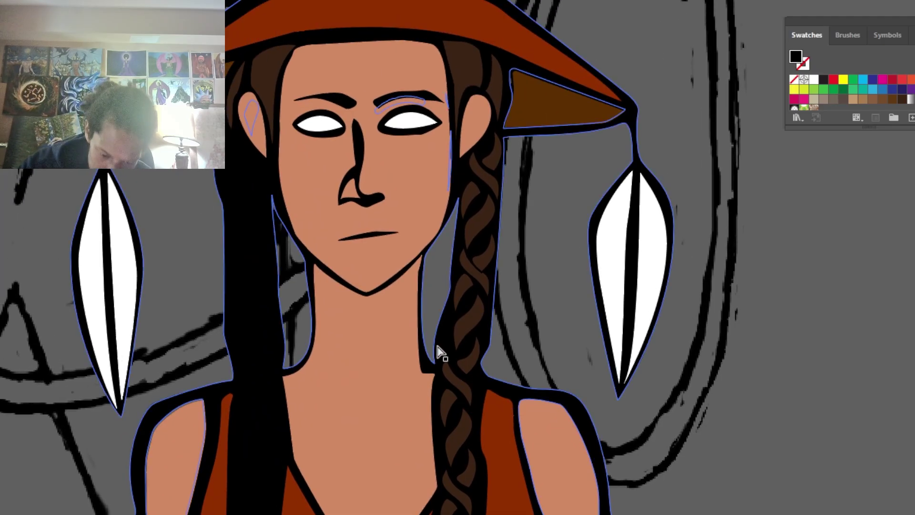
{"action": "left_click", "coordinate": [439, 342]}
{"action": "left_click", "coordinate": [435, 367]}
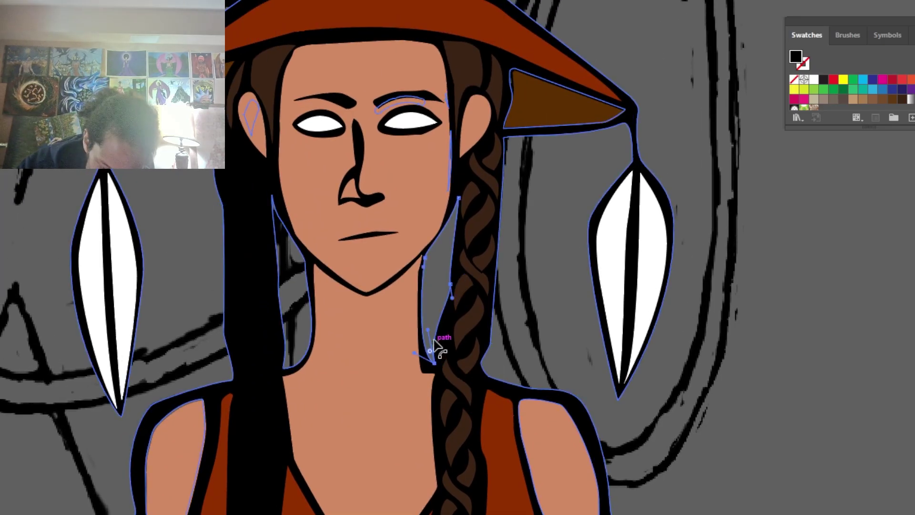
{"action": "left_click_drag", "start_coordinate": [452, 321], "coordinate": [490, 332]}
{"action": "left_click", "coordinate": [492, 346]}
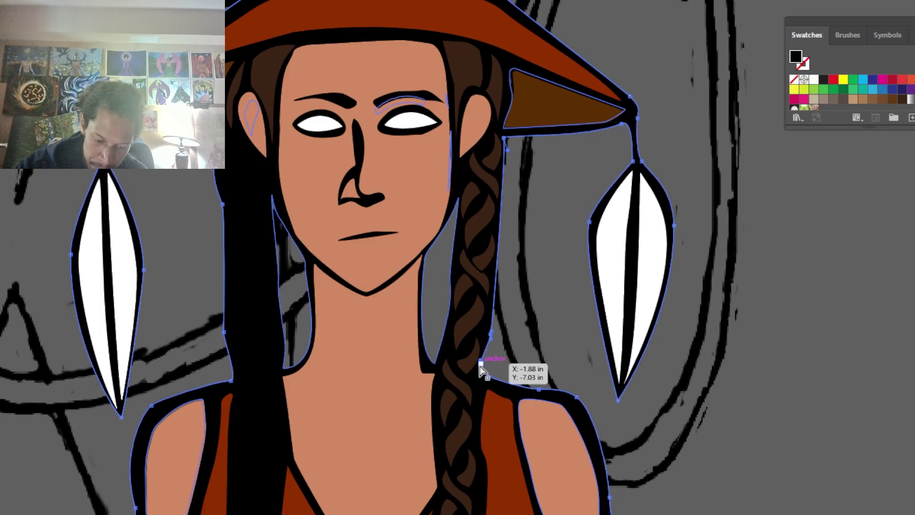
{"action": "left_click_drag", "start_coordinate": [480, 366], "coordinate": [488, 378]}
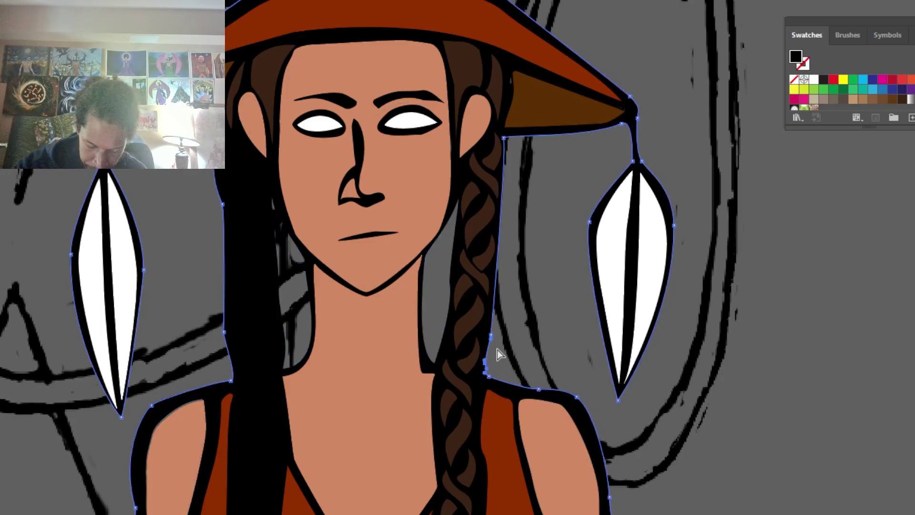
{"action": "key", "text": "minus"}
{"action": "left_click", "coordinate": [499, 352]}
{"action": "left_click", "coordinate": [557, 284]}
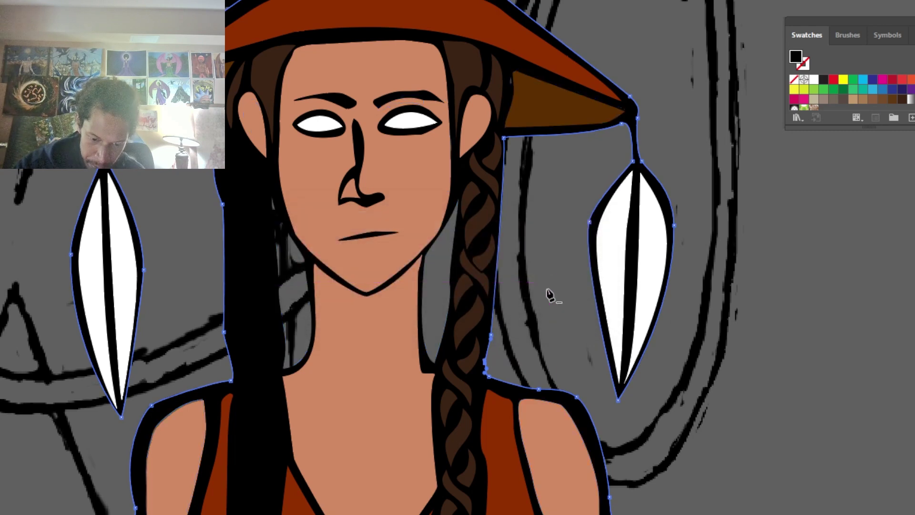
{"action": "left_click_drag", "start_coordinate": [527, 320], "coordinate": [557, 347]}
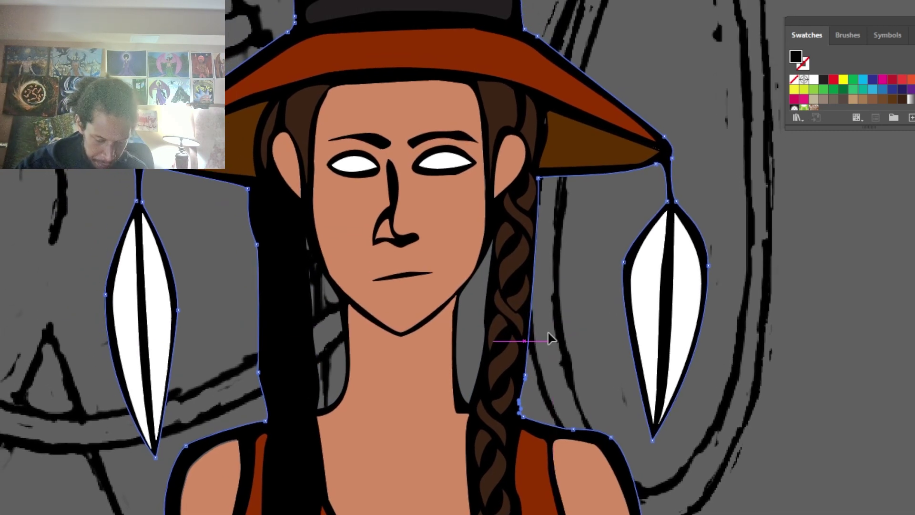
Step: Copy the coloured braid's top three strands onto the uncoloured braid, mirror them across the vertical axis and fit them below the ear
{"action": "left_click", "coordinate": [531, 206]}
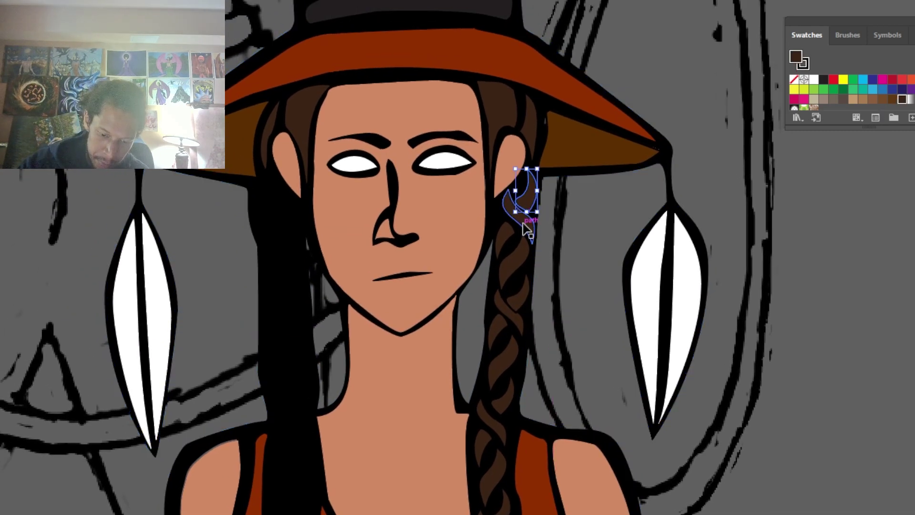
{"action": "left_click_drag", "start_coordinate": [527, 228], "coordinate": [287, 231]}
{"action": "left_click_drag", "start_coordinate": [413, 183], "coordinate": [579, 276]}
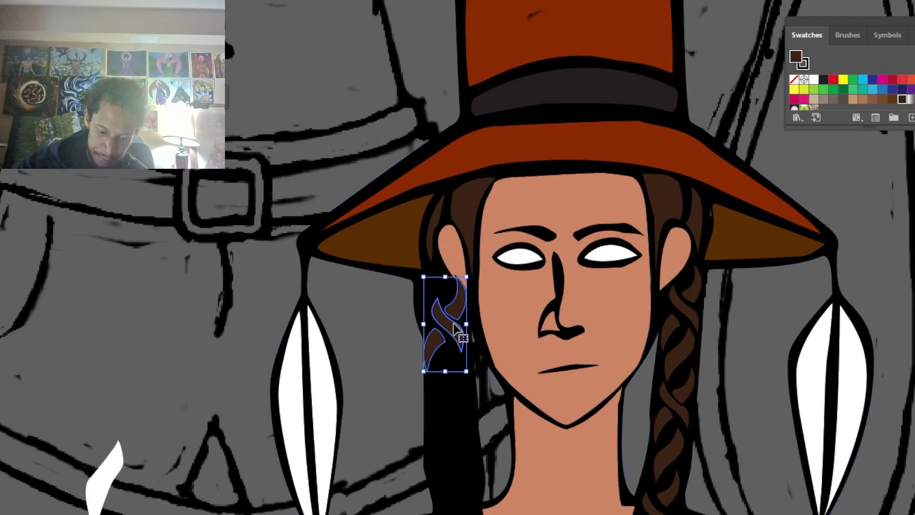
{"action": "right_click", "coordinate": [461, 311]}
{"action": "mouse_move", "coordinate": [527, 236]}
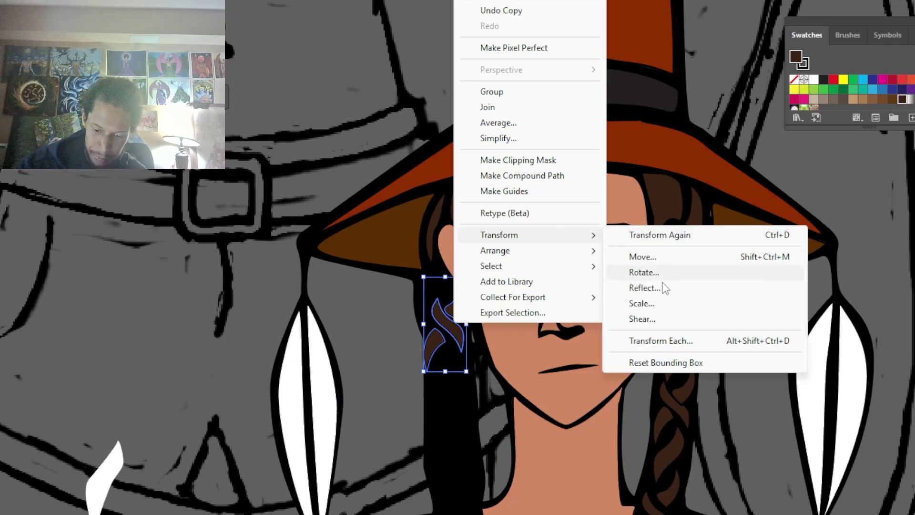
{"action": "left_click", "coordinate": [665, 288]}
{"action": "key", "text": "Return"}
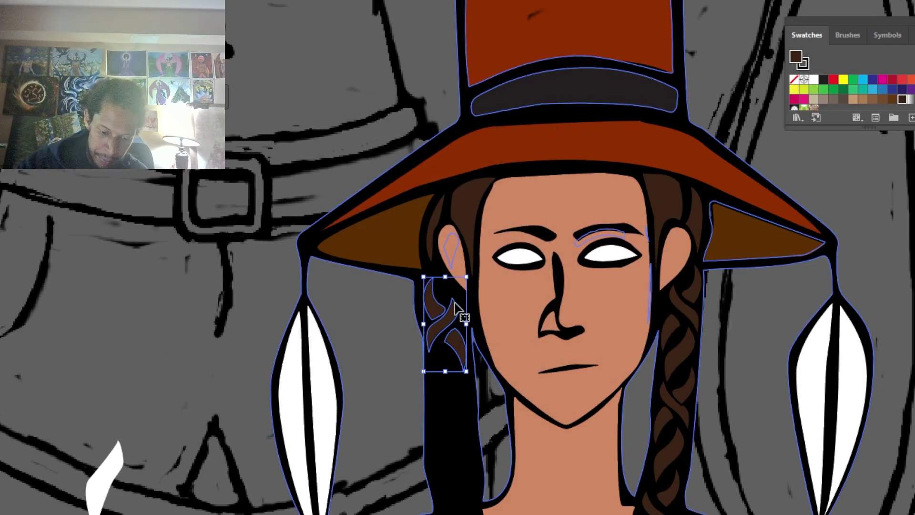
{"action": "mouse_move", "coordinate": [461, 317]}
{"action": "left_mouse_down"}
{"action": "mouse_move", "coordinate": [453, 307]}
{"action": "mouse_move", "coordinate": [456, 332]}
{"action": "left_mouse_up"}
{"action": "left_click", "coordinate": [745, 319]}
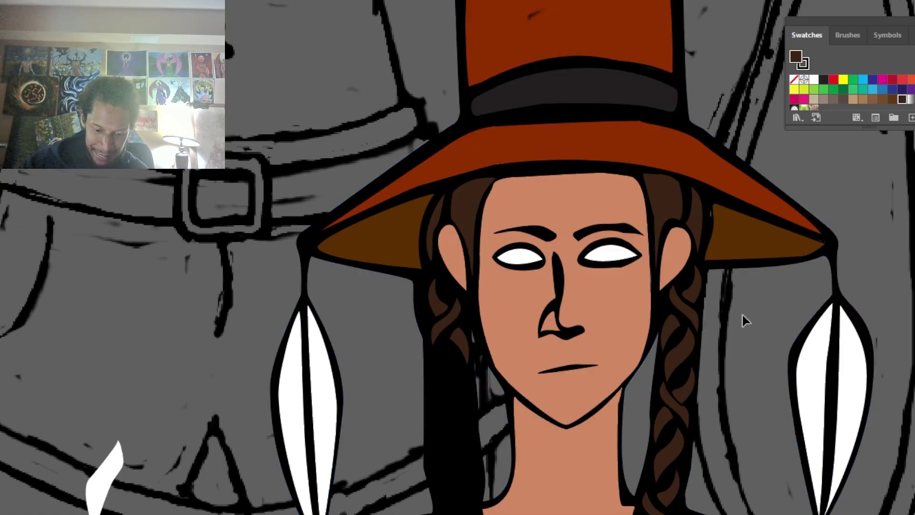
Step: Add a copy of the coloured braid's leaf-shaped strand below the mirrored strands, reflected across the vertical axis
{"action": "left_click_drag", "start_coordinate": [682, 363], "coordinate": [450, 372]}
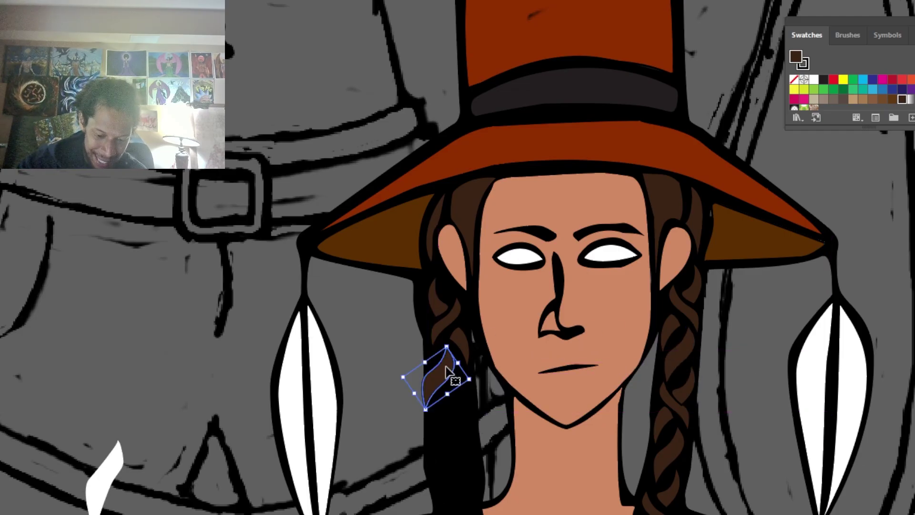
{"action": "right_click", "coordinate": [445, 372]}
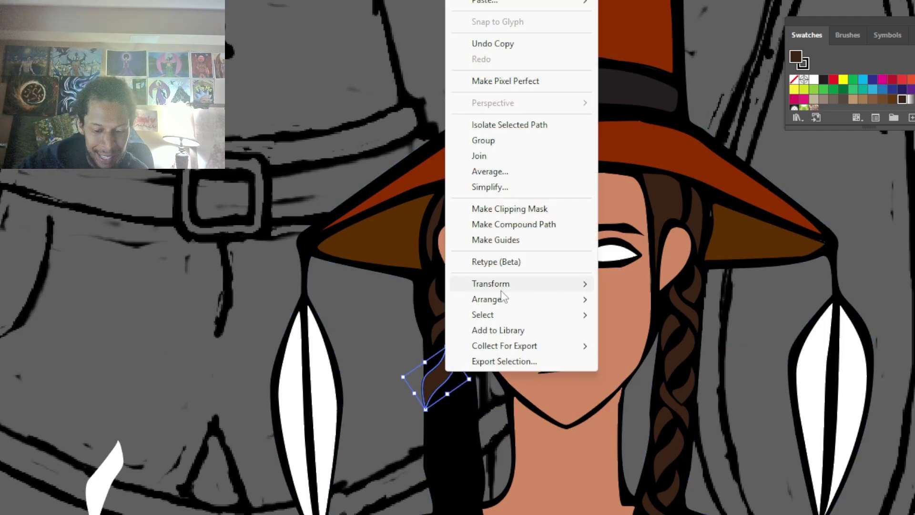
{"action": "mouse_move", "coordinate": [508, 289]}
{"action": "left_click", "coordinate": [627, 336]}
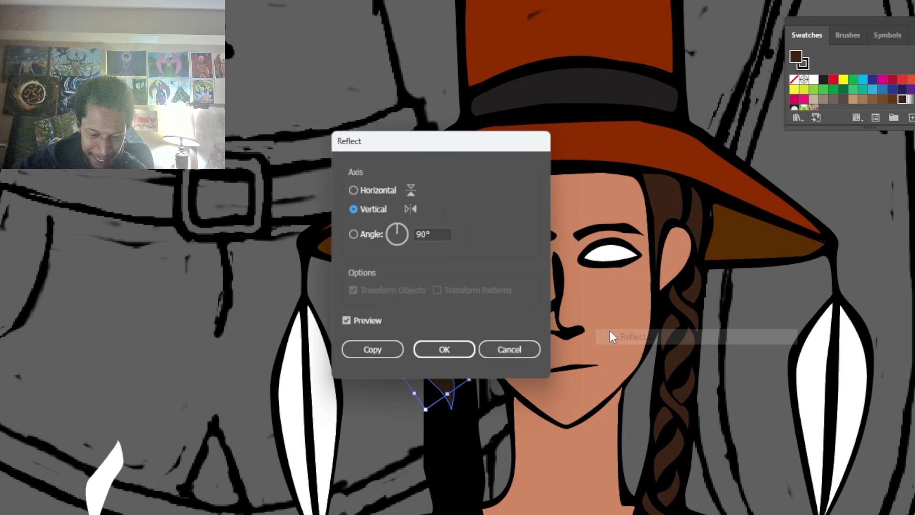
{"action": "left_click", "coordinate": [472, 353]}
{"action": "left_click_drag", "start_coordinate": [445, 377], "coordinate": [469, 374]}
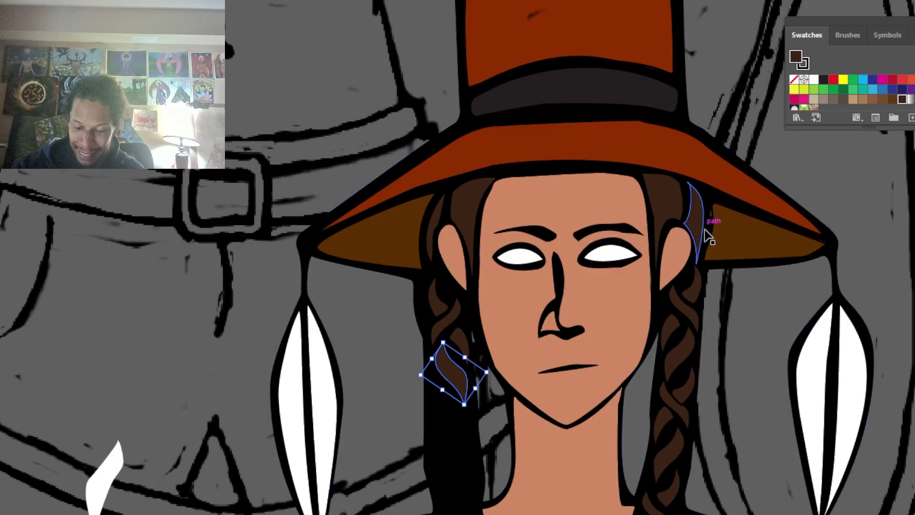
Step: Nudge the mirrored leaf-shaped strand and the crescent beside it so they interlock with the strand above
{"action": "scroll", "coordinate": [703, 241], "scroll_direction": "down", "scroll_amount": 3}
{"action": "key", "text": "v"}
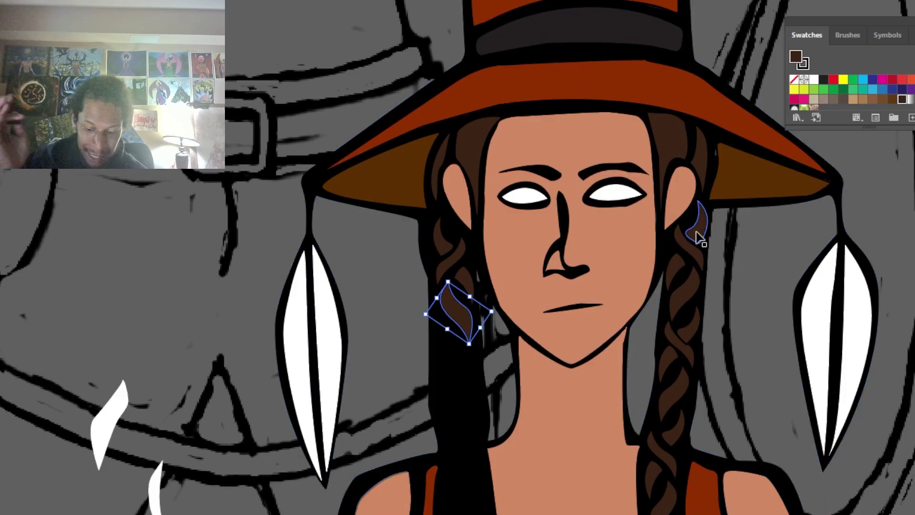
{"action": "scroll", "coordinate": [699, 237], "scroll_direction": "up", "scroll_amount": 6}
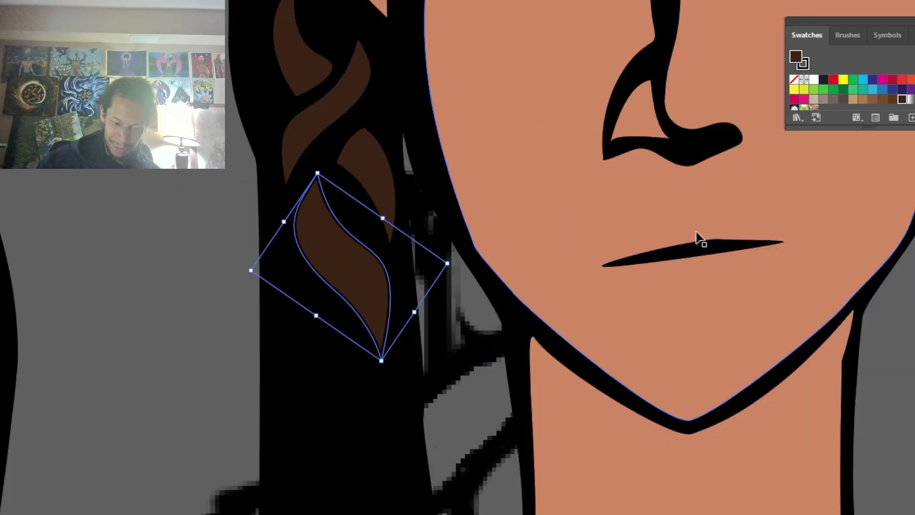
{"action": "key", "text": "a"}
{"action": "key", "text": "v"}
{"action": "left_click_drag", "start_coordinate": [469, 445], "coordinate": [466, 435]}
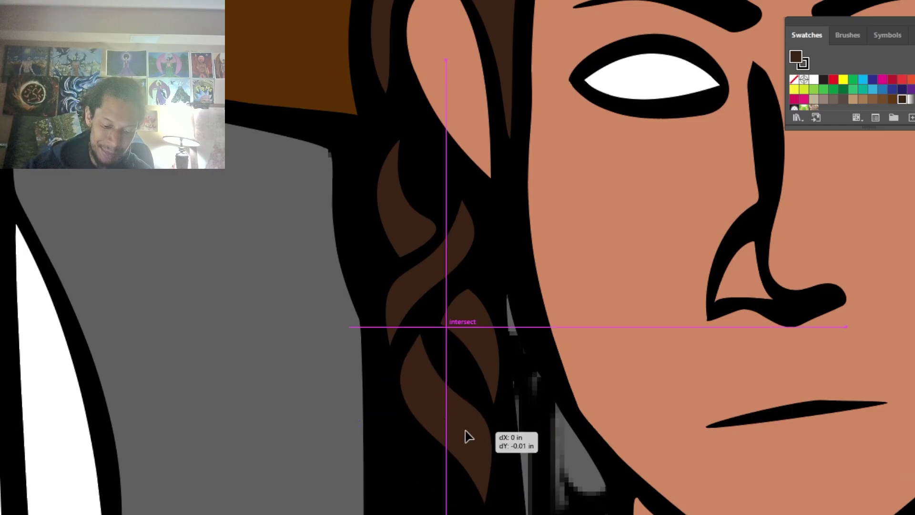
{"action": "left_click_drag", "start_coordinate": [486, 347], "coordinate": [478, 343]}
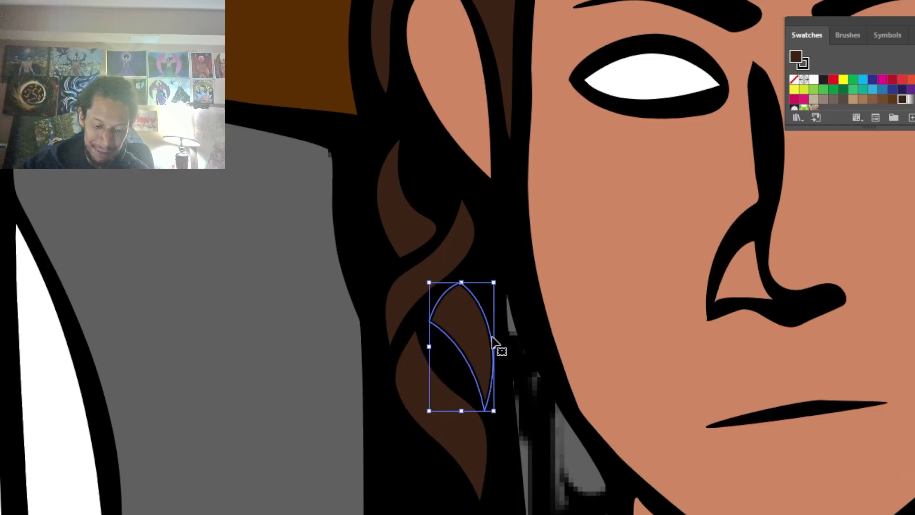
Step: Select the four mirrored strands together and copy them down as the braid's second section
{"action": "left_click", "coordinate": [474, 429], "text": "shift"}
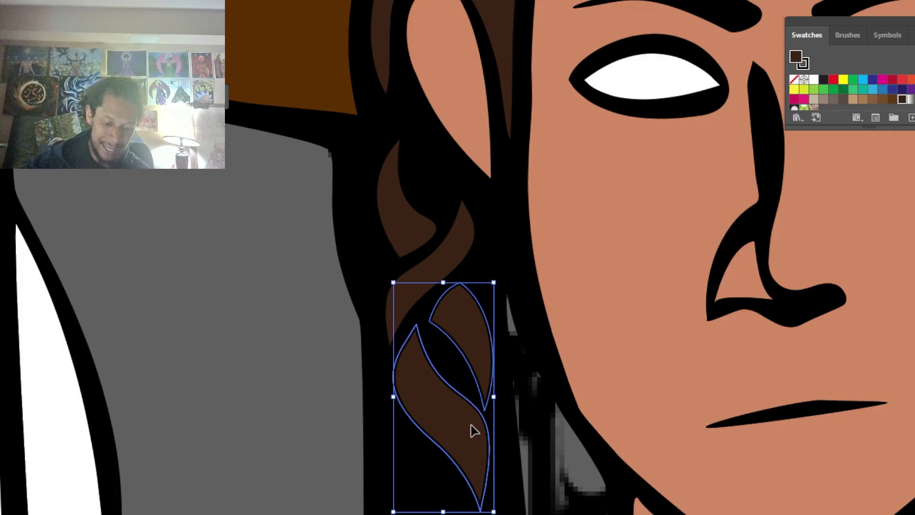
{"action": "left_click", "coordinate": [439, 265], "text": "shift"}
{"action": "left_click", "coordinate": [417, 232], "text": "shift"}
{"action": "key", "text": "ctrl+0"}
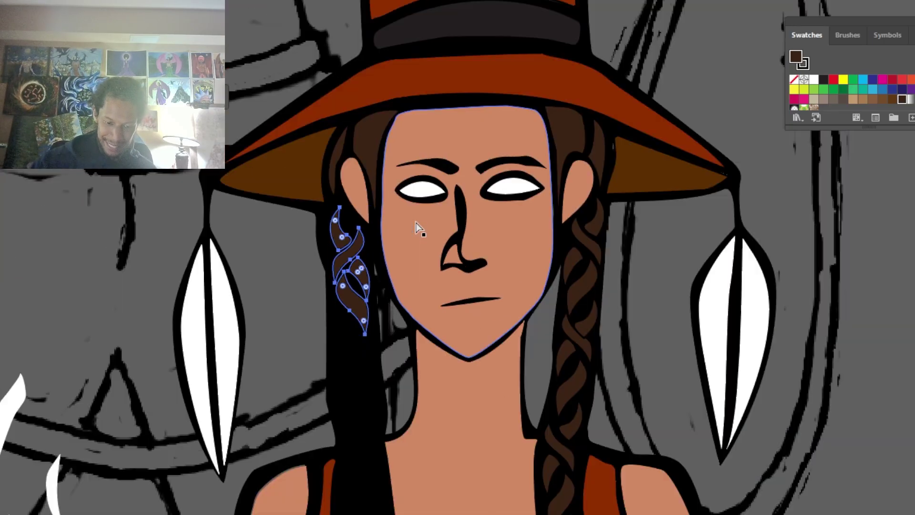
{"action": "left_click_drag", "start_coordinate": [360, 305], "coordinate": [363, 404]}
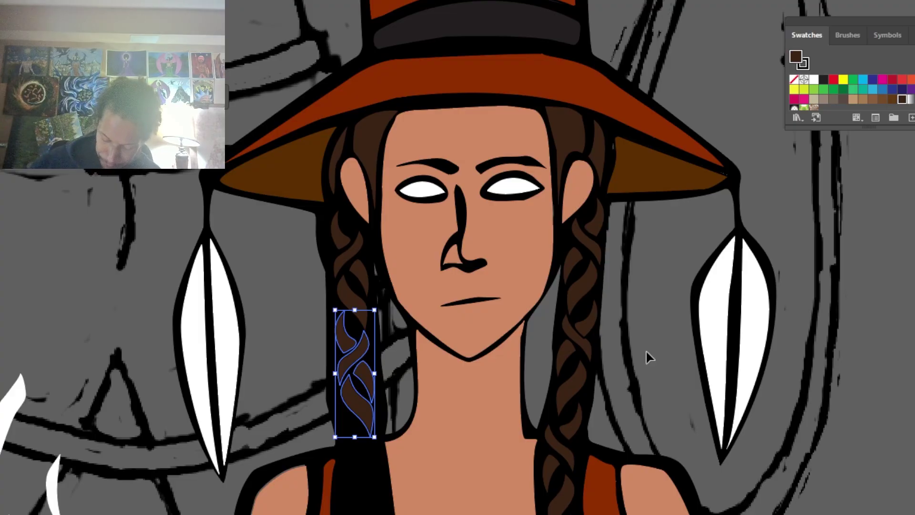
Step: Try rotating the copied second section slightly to follow the braid
{"action": "key", "text": "ctrl+plus"}
{"action": "key", "text": "ctrl+plus"}
{"action": "key", "text": "ctrl+plus"}
{"action": "left_click_drag", "start_coordinate": [520, 288], "coordinate": [601, 514]}
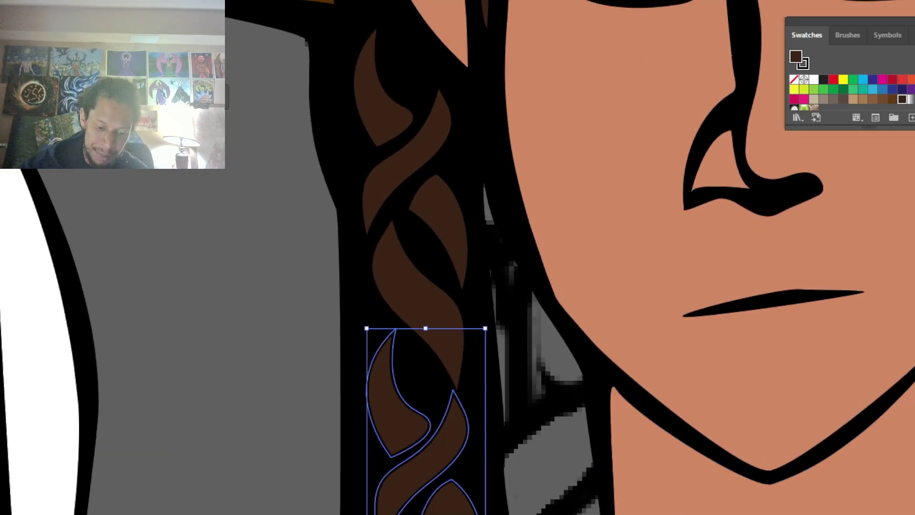
{"action": "key", "text": "r"}
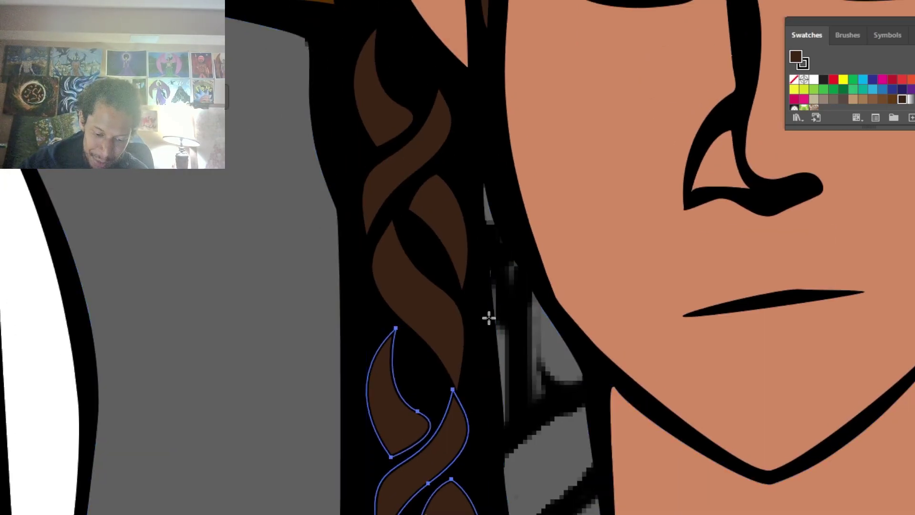
{"action": "left_click_drag", "start_coordinate": [488, 319], "coordinate": [497, 324]}
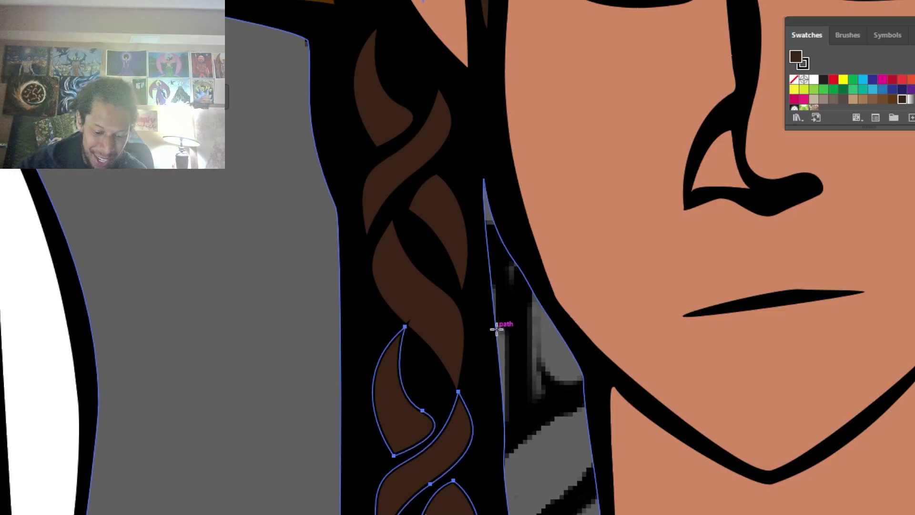
{"action": "key", "text": "ctrl+z"}
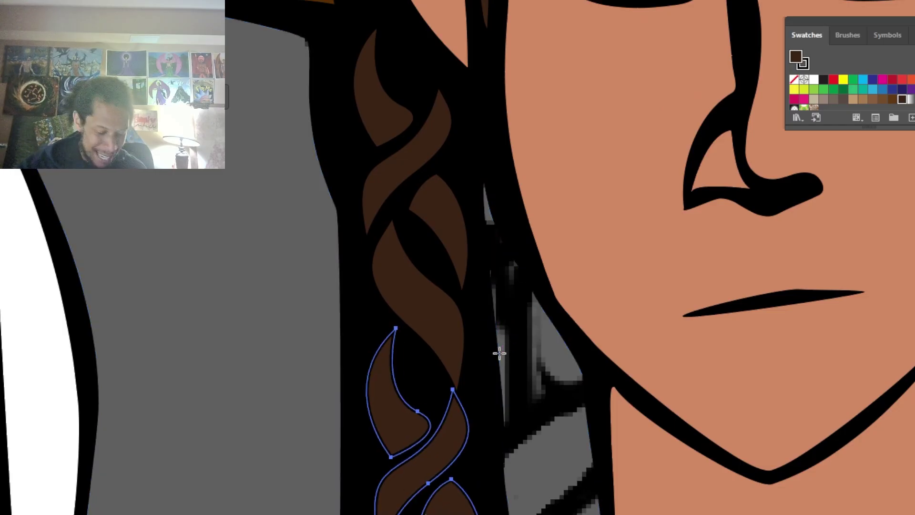
Step: Move the second strand section slightly down and toward the face to leave a gap below the first section
{"action": "key", "text": "v"}
{"action": "key", "text": "a"}
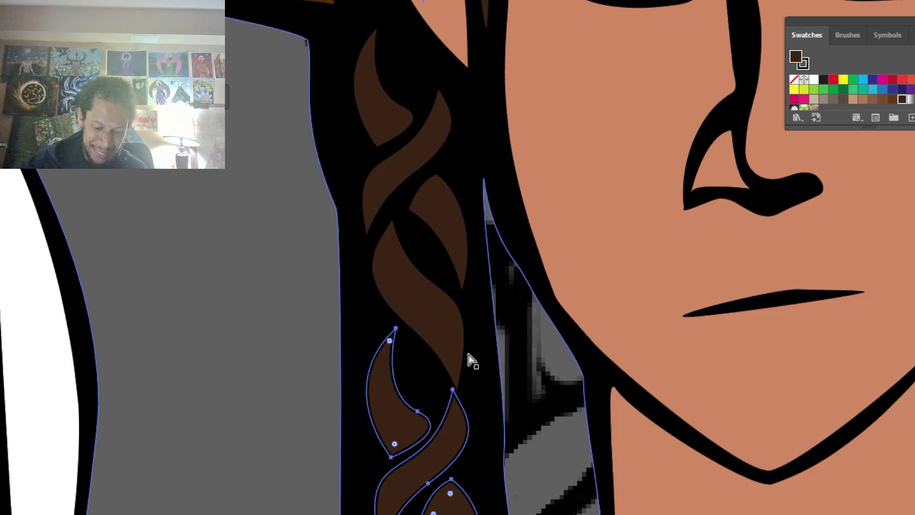
{"action": "left_click", "coordinate": [461, 385], "text": "shift"}
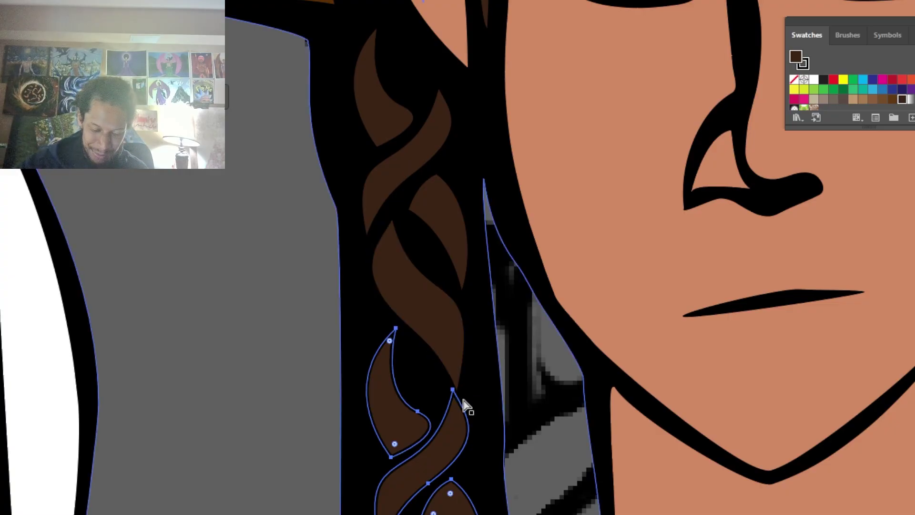
{"action": "key", "text": "v"}
{"action": "left_click_drag", "start_coordinate": [465, 432], "coordinate": [464, 448]}
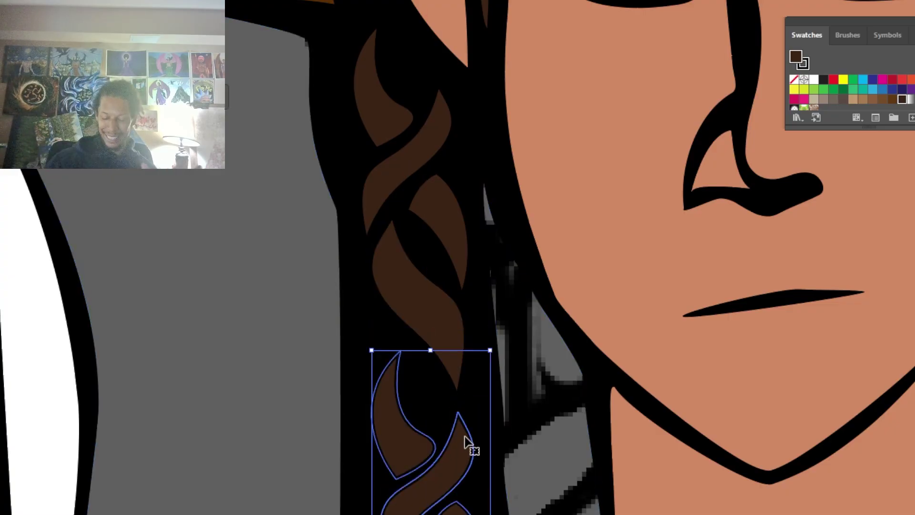
Step: Copy the four-strand section down again to fill the braid at shoulder height
{"action": "key", "text": "ctrl+minus"}
{"action": "key", "text": "ctrl+minus"}
{"action": "key", "text": "ctrl+minus"}
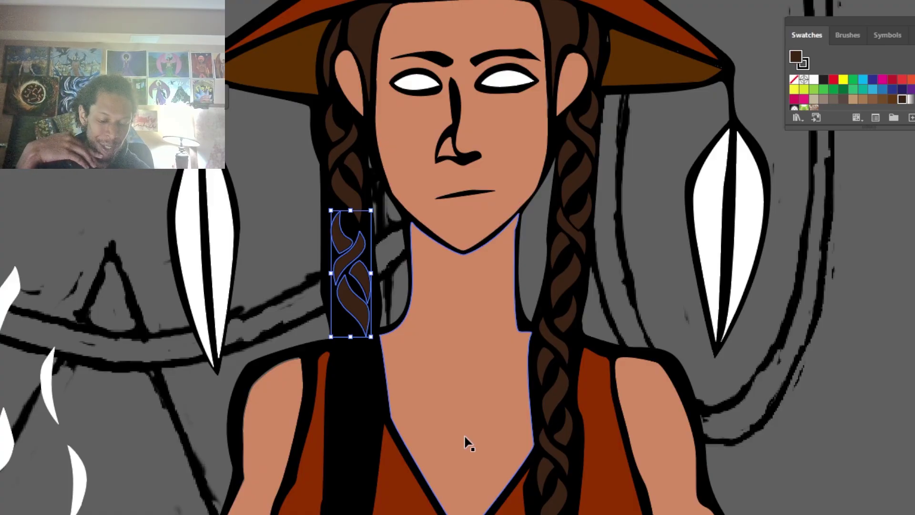
{"action": "left_click_drag", "start_coordinate": [367, 319], "coordinate": [360, 426]}
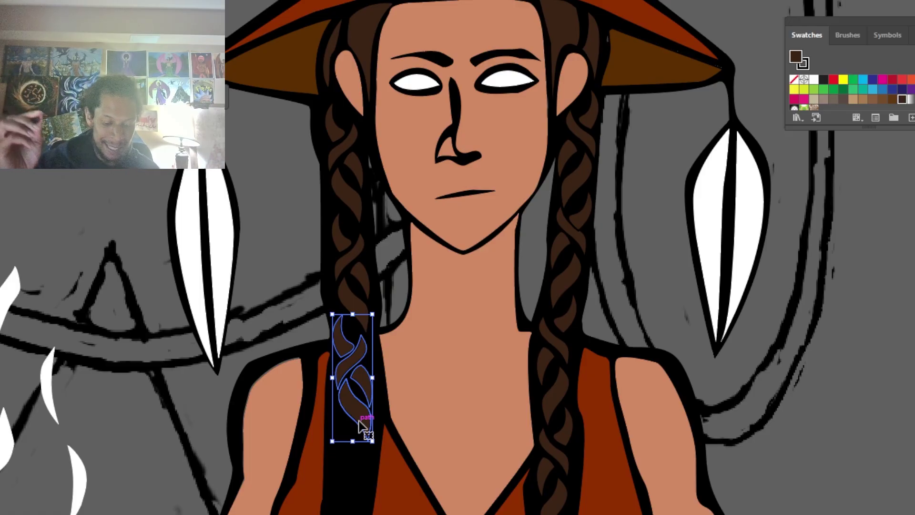
Step: Copy the strand section down over the vest, rotate it slightly to follow the braid and nudge it into line
{"action": "left_click_drag", "start_coordinate": [495, 369], "coordinate": [615, 267]}
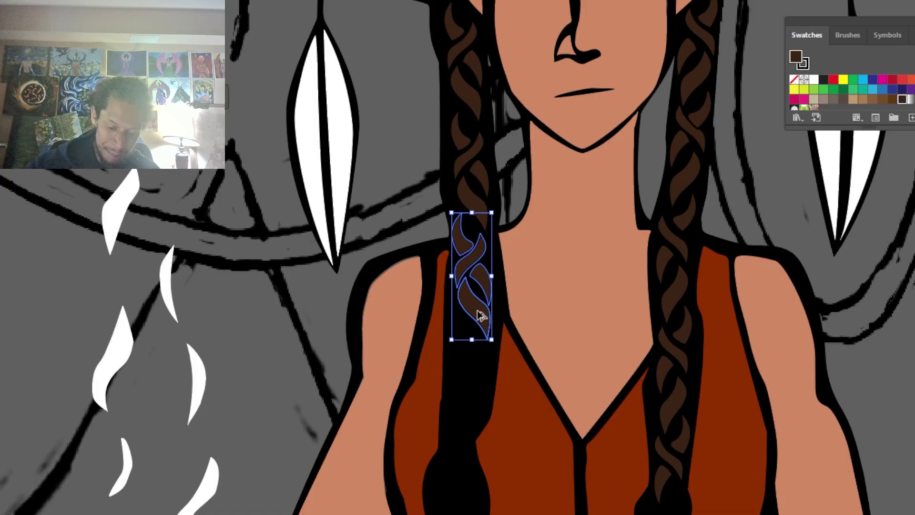
{"action": "left_click_drag", "start_coordinate": [480, 314], "coordinate": [479, 383]}
{"action": "key", "text": "r"}
{"action": "left_click_drag", "start_coordinate": [481, 351], "coordinate": [492, 339]}
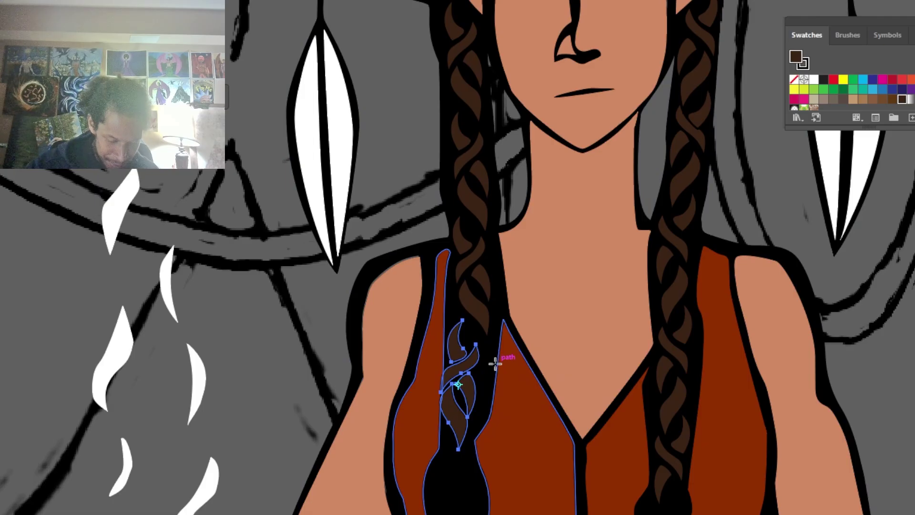
{"action": "key", "text": "v"}
{"action": "left_click_drag", "start_coordinate": [469, 370], "coordinate": [472, 372]}
{"action": "left_click_drag", "start_coordinate": [499, 316], "coordinate": [501, 389]}
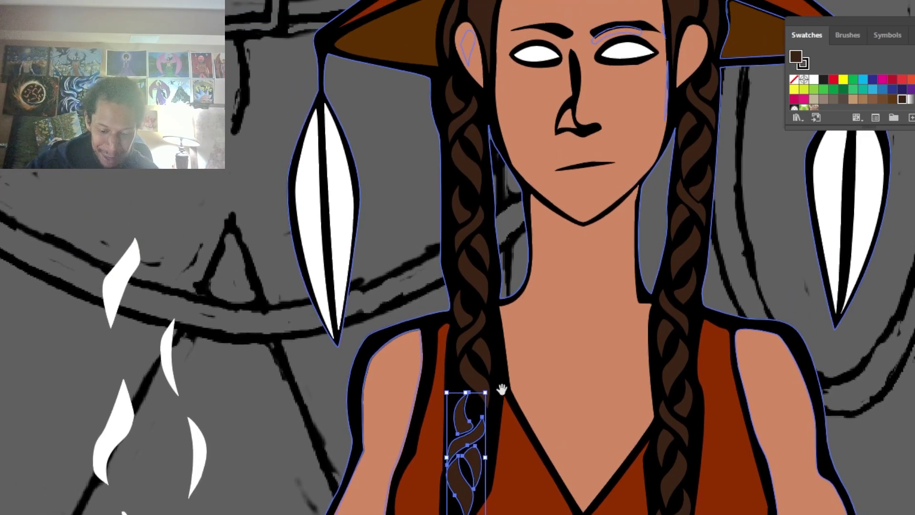
{"action": "mouse_move", "coordinate": [478, 441]}
{"action": "left_mouse_down"}
{"action": "mouse_move", "coordinate": [479, 431]}
{"action": "mouse_move", "coordinate": [474, 444]}
{"action": "left_mouse_up"}
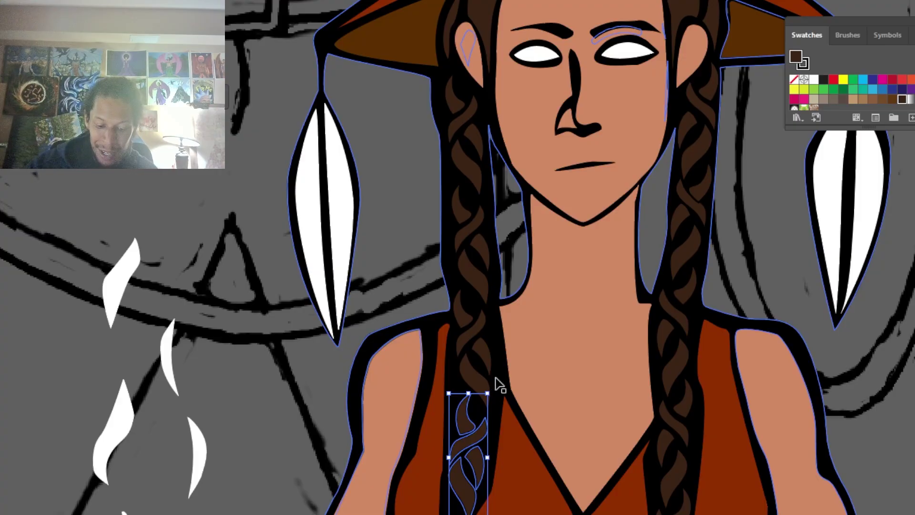
Step: Select the strands of the lowest section on the left-hand braid and nudge them slightly left and down
{"action": "left_click", "coordinate": [435, 296]}
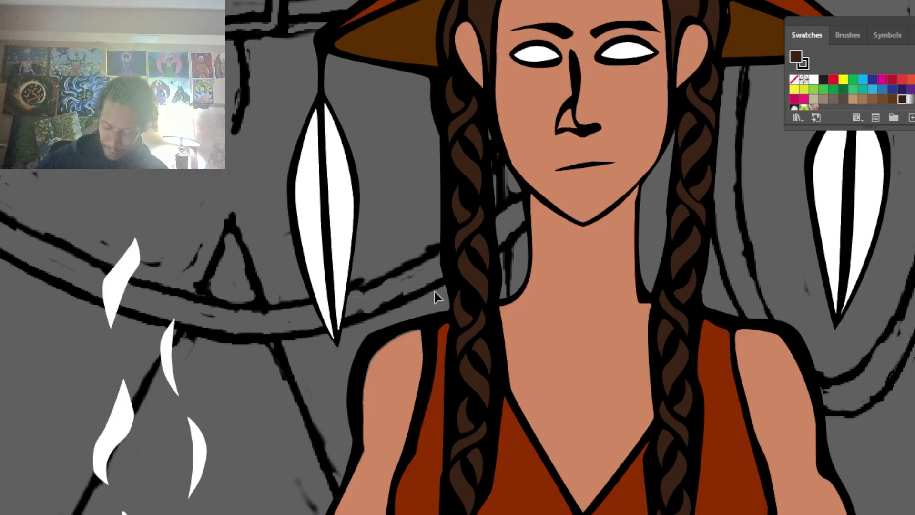
{"action": "scroll", "coordinate": [435, 297], "scroll_direction": "up", "scroll_amount": 2}
{"action": "scroll", "coordinate": [620, 313], "scroll_direction": "down", "scroll_amount": 3}
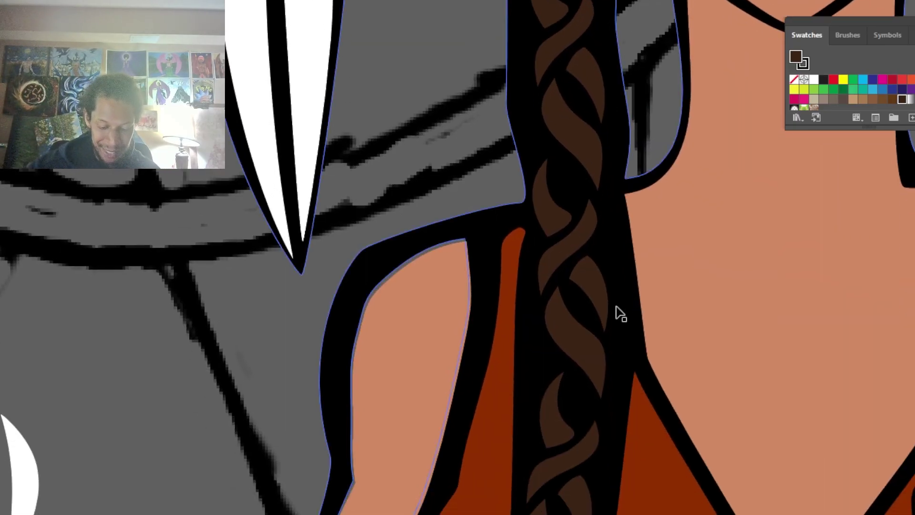
{"action": "left_click", "coordinate": [573, 498], "text": "shift"}
{"action": "left_click", "coordinate": [570, 459], "text": "shift"}
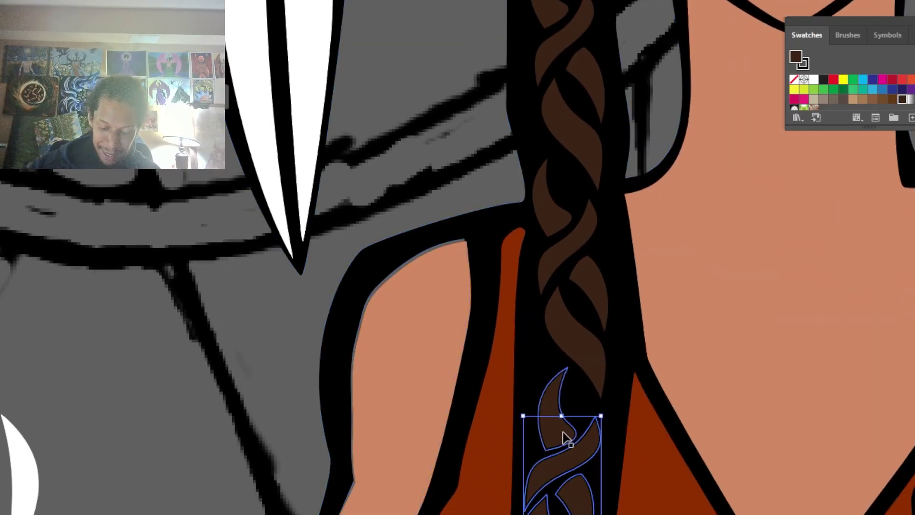
{"action": "left_click", "coordinate": [561, 429], "text": "shift"}
{"action": "key", "text": "Left"}
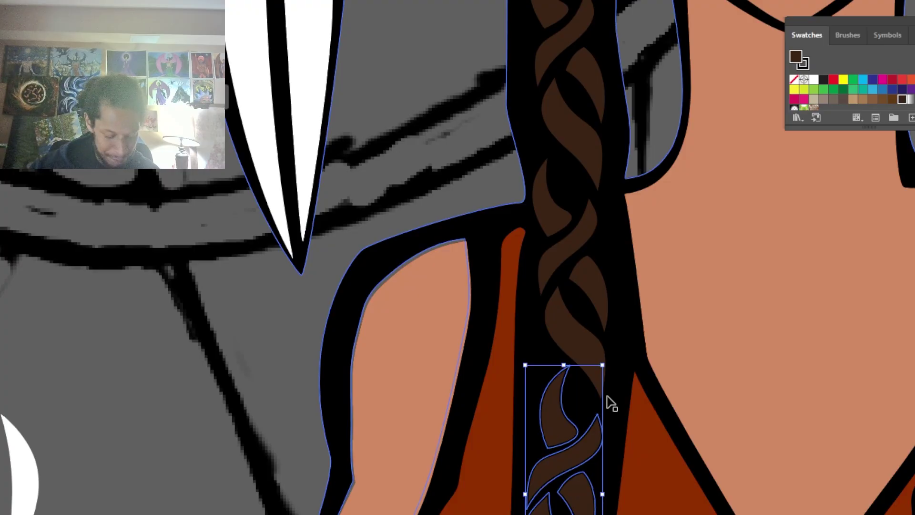
{"action": "key", "text": "Down"}
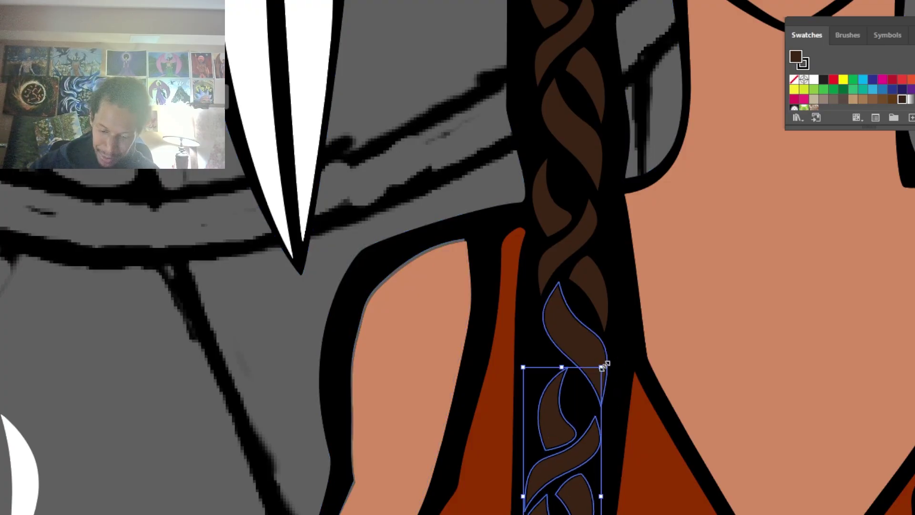
Step: Try rotating the lowest strand section slightly to follow the braid
{"action": "left_click_drag", "start_coordinate": [604, 366], "coordinate": [608, 354]}
{"action": "left_click_drag", "start_coordinate": [619, 456], "coordinate": [616, 363]}
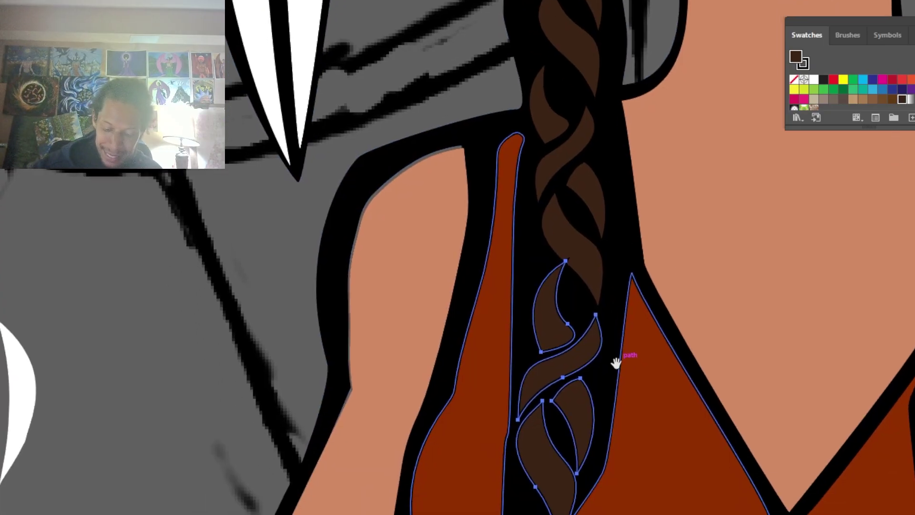
{"action": "key", "text": "ctrl+z"}
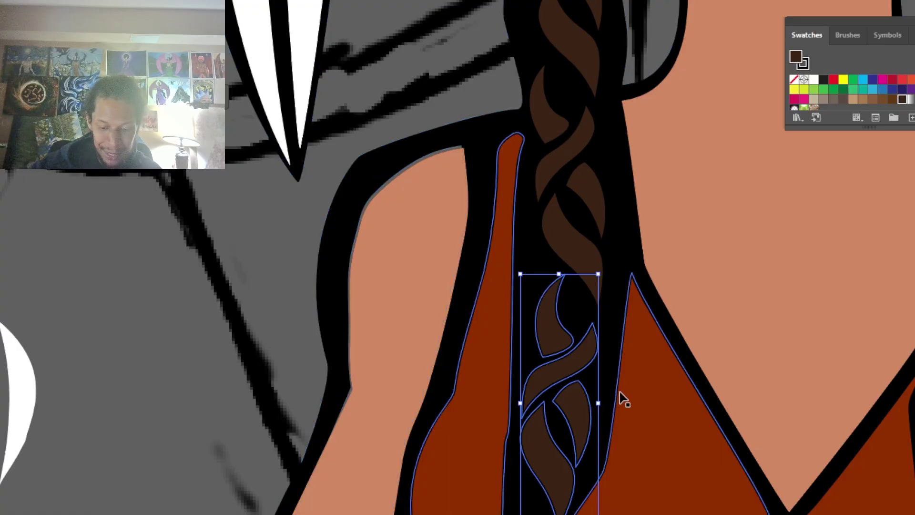
Step: Nudge the long strand above the lowest section up slightly, then rotate the small curved strand below about 15.5° and move it up beside it
{"action": "scroll", "coordinate": [627, 380], "scroll_direction": "up", "scroll_amount": 5}
{"action": "left_click_drag", "start_coordinate": [585, 423], "coordinate": [596, 415]}
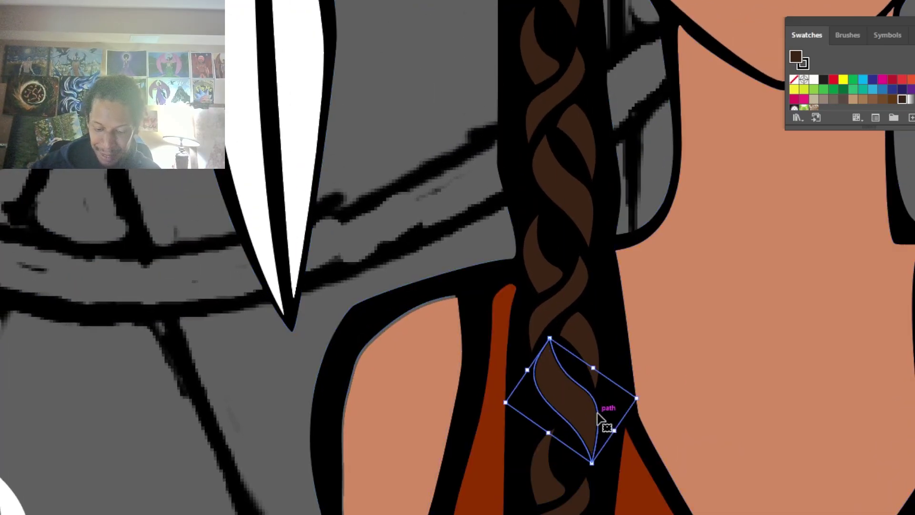
{"action": "key", "text": "a"}
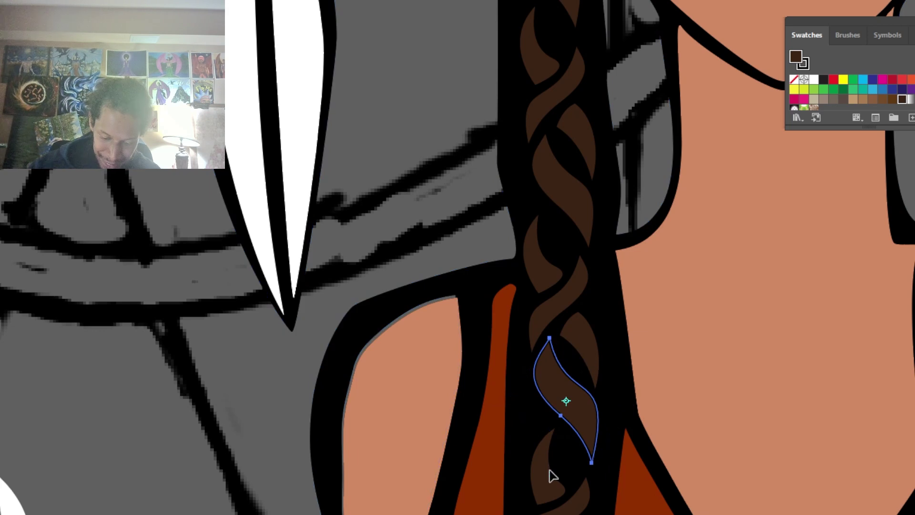
{"action": "key", "text": "v"}
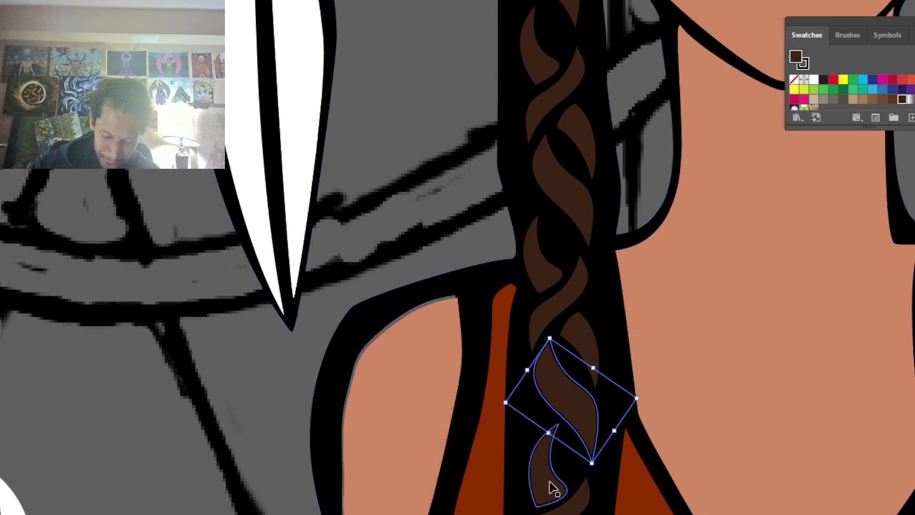
{"action": "left_click", "coordinate": [549, 482]}
{"action": "key", "text": "r"}
{"action": "left_click_drag", "start_coordinate": [559, 432], "coordinate": [547, 438]}
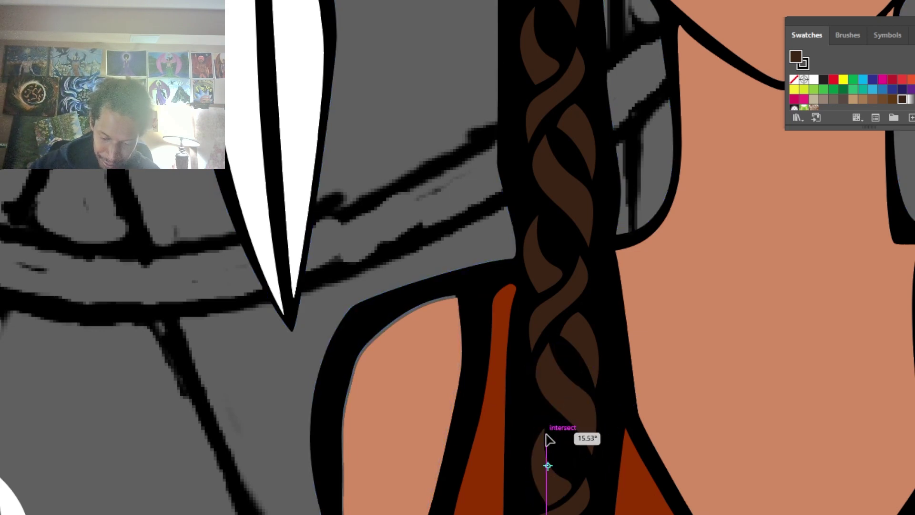
{"action": "left_click_drag", "start_coordinate": [554, 478], "coordinate": [549, 461]}
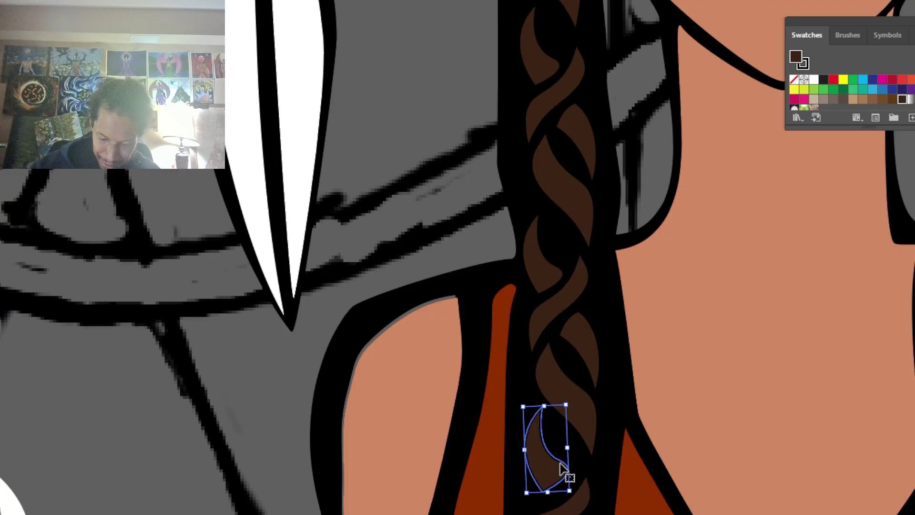
Step: Nudge individual strands up the left-hand braid, from the vest to jaw height, to even out the gaps between them
{"action": "key", "text": "space"}
{"action": "mouse_move", "coordinate": [591, 482]}
{"action": "left_mouse_down"}
{"action": "mouse_move", "coordinate": [585, 410]}
{"action": "mouse_move", "coordinate": [574, 487]}
{"action": "mouse_move", "coordinate": [581, 479]}
{"action": "left_mouse_up"}
{"action": "key", "text": "space"}
{"action": "left_click_drag", "start_coordinate": [618, 411], "coordinate": [603, 514]}
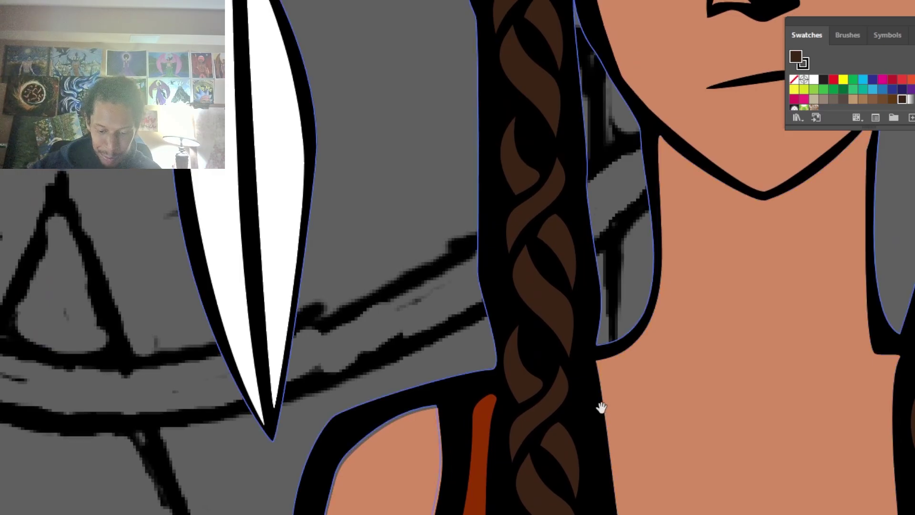
{"action": "left_click_drag", "start_coordinate": [599, 407], "coordinate": [598, 514]}
{"action": "mouse_move", "coordinate": [530, 500]}
{"action": "left_mouse_down"}
{"action": "mouse_move", "coordinate": [531, 488]}
{"action": "mouse_move", "coordinate": [566, 502]}
{"action": "mouse_move", "coordinate": [546, 499]}
{"action": "left_mouse_up"}
{"action": "scroll", "coordinate": [587, 461], "scroll_direction": "up", "scroll_amount": 2}
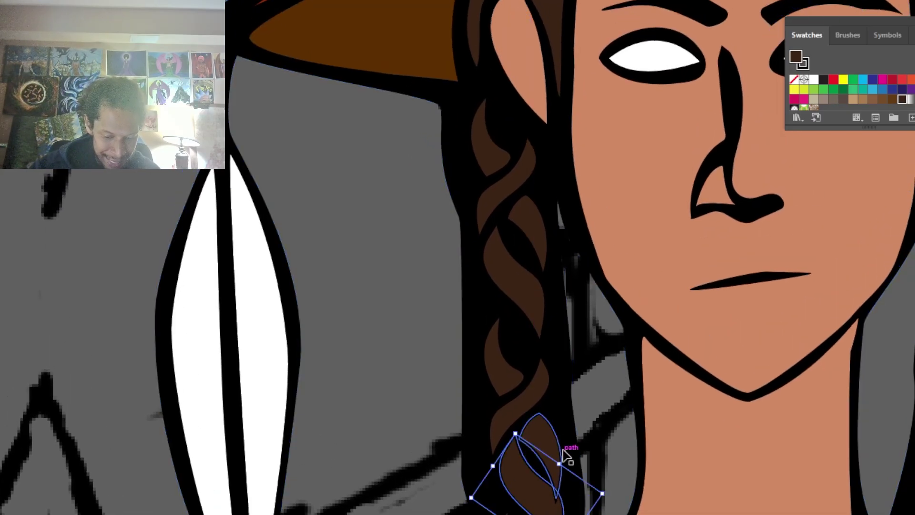
{"action": "left_click_drag", "start_coordinate": [561, 434], "coordinate": [559, 481]}
{"action": "left_click_drag", "start_coordinate": [519, 445], "coordinate": [518, 432]}
{"action": "left_click", "coordinate": [543, 478]}
{"action": "left_click_drag", "start_coordinate": [545, 484], "coordinate": [548, 473]}
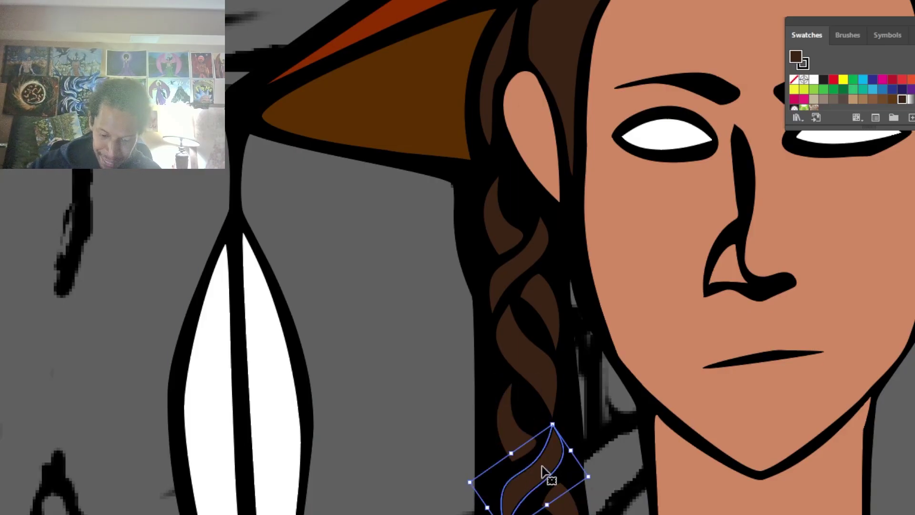
{"action": "left_click", "coordinate": [427, 400]}
Step: Reshape the vest edge around the right-hand braid's pointed end into a smooth, rounded teardrop with curved sides
{"action": "key", "text": "ctrl+minus"}
{"action": "key", "text": "ctrl+minus"}
{"action": "key", "text": "ctrl+minus"}
{"action": "key", "text": "ctrl+minus"}
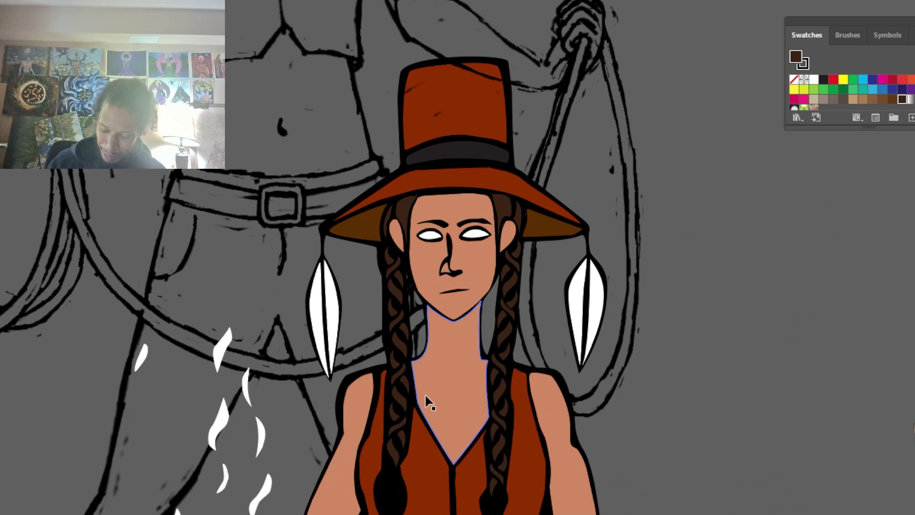
{"action": "key", "text": "ctrl+equal"}
{"action": "key", "text": "ctrl+equal"}
{"action": "key", "text": "ctrl+equal"}
{"action": "left_click_drag", "start_coordinate": [700, 405], "coordinate": [691, 238]}
{"action": "left_click_drag", "start_coordinate": [721, 412], "coordinate": [725, 251]}
{"action": "scroll", "coordinate": [753, 286], "scroll_direction": "down", "scroll_amount": 10}
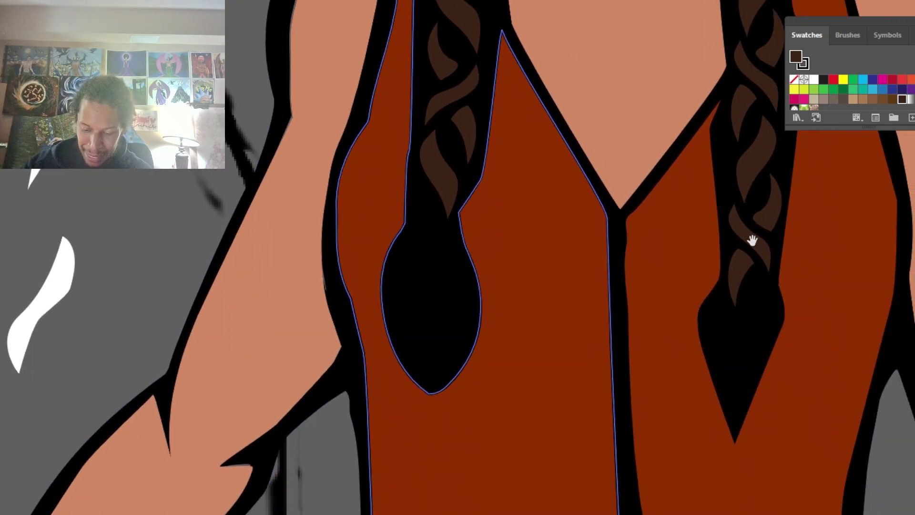
{"action": "left_click", "coordinate": [785, 297]}
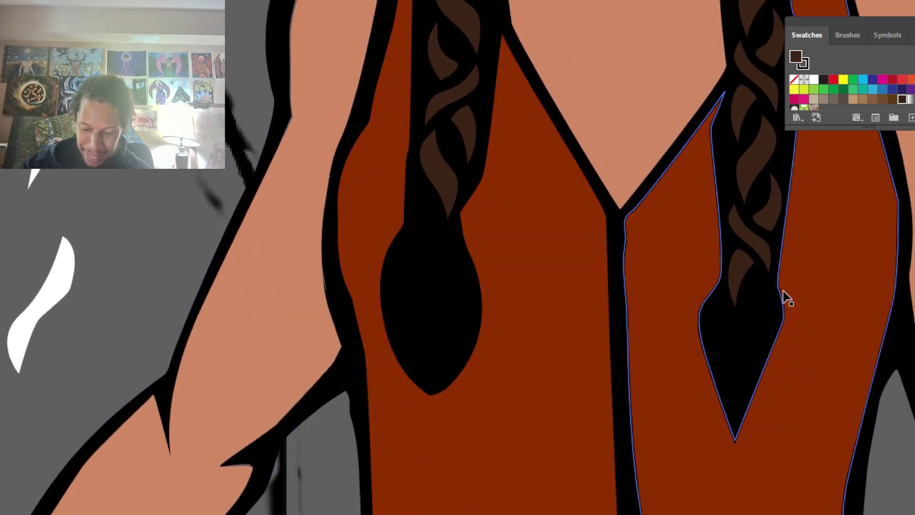
{"action": "left_click", "coordinate": [781, 330]}
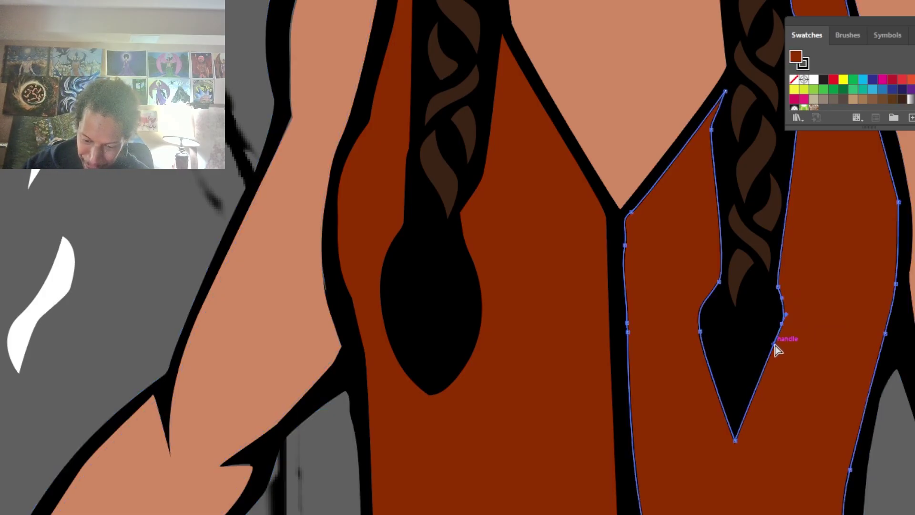
{"action": "left_click_drag", "start_coordinate": [775, 343], "coordinate": [790, 390]}
{"action": "left_click", "coordinate": [700, 332]}
{"action": "left_click_drag", "start_coordinate": [703, 354], "coordinate": [695, 382]}
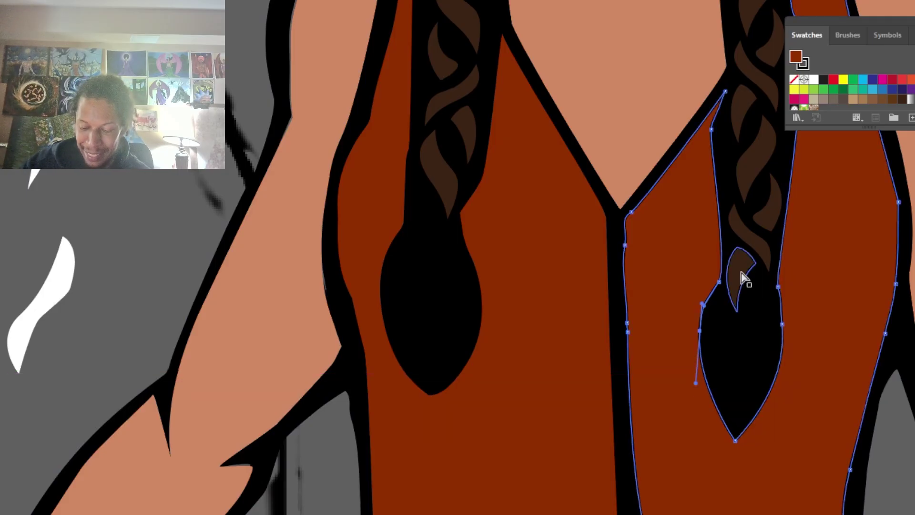
{"action": "left_click", "coordinate": [749, 320]}
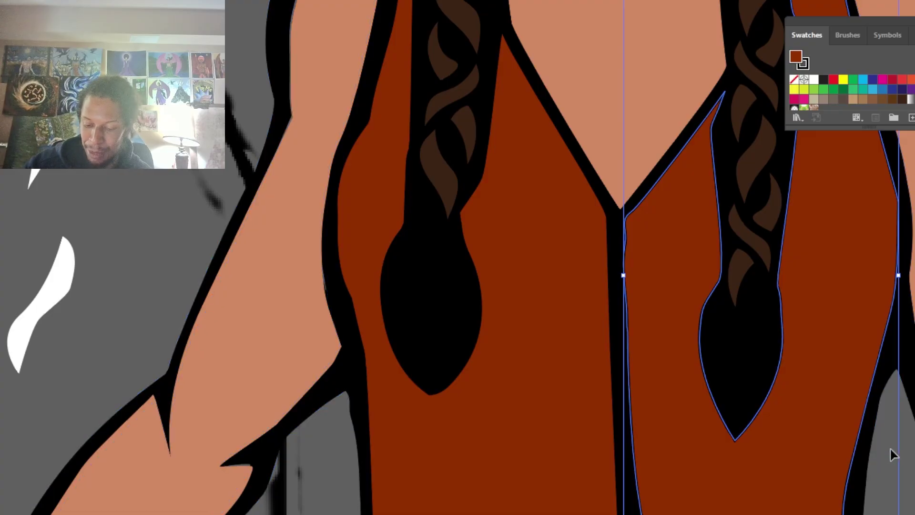
Step: Copy a small curved brown strand from the right-hand braid down into its black teardrop end
{"action": "left_click_drag", "start_coordinate": [785, 335], "coordinate": [724, 503]}
{"action": "left_click", "coordinate": [715, 342]}
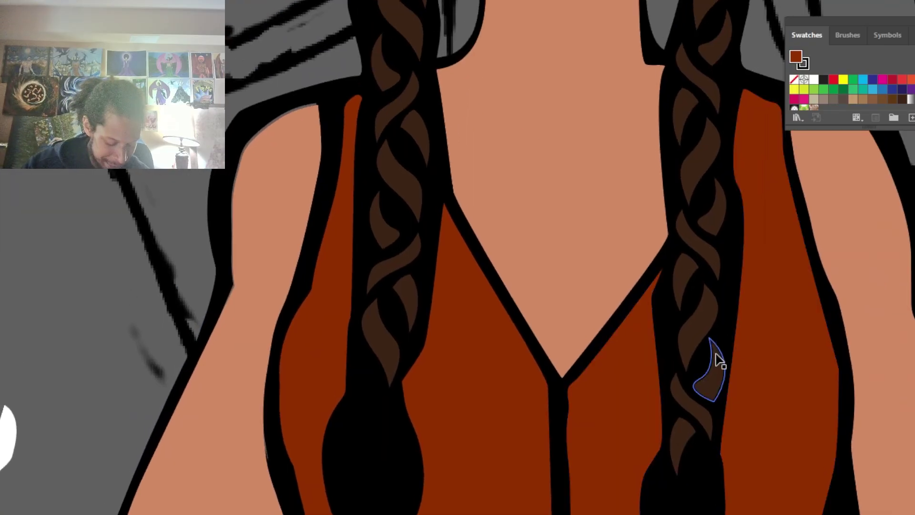
{"action": "left_click_drag", "start_coordinate": [710, 320], "coordinate": [694, 514]}
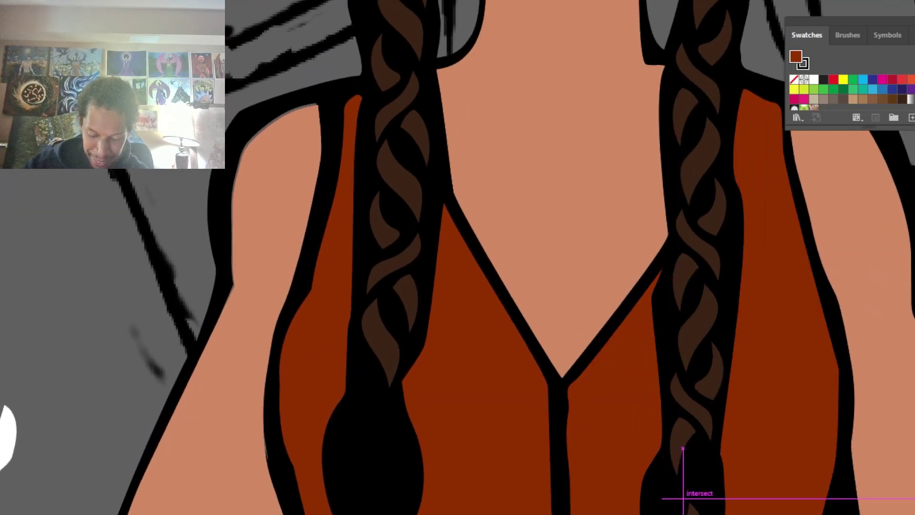
{"action": "left_click", "coordinate": [706, 473]}
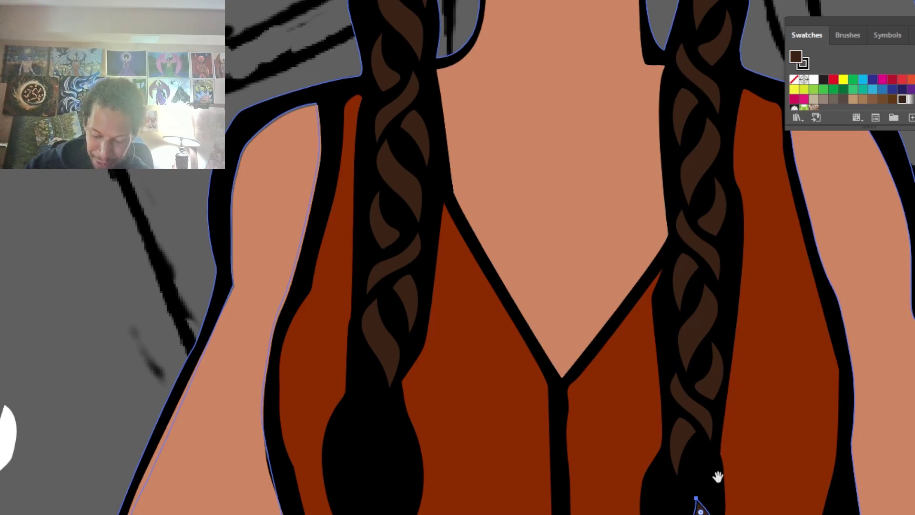
Step: Reshape the copied strand's anchors and handles into a long pointed sliver following the outer edge of the teardrop
{"action": "left_click_drag", "start_coordinate": [718, 477], "coordinate": [698, 371]}
{"action": "left_click", "coordinate": [678, 454]}
{"action": "left_click_drag", "start_coordinate": [679, 453], "coordinate": [661, 442]}
{"action": "left_click_drag", "start_coordinate": [676, 394], "coordinate": [676, 368]}
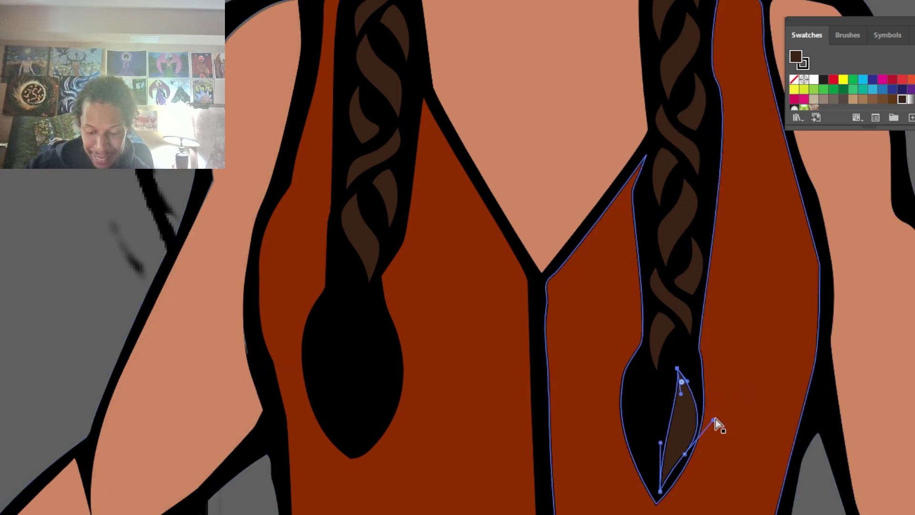
{"action": "left_click_drag", "start_coordinate": [715, 418], "coordinate": [717, 403]}
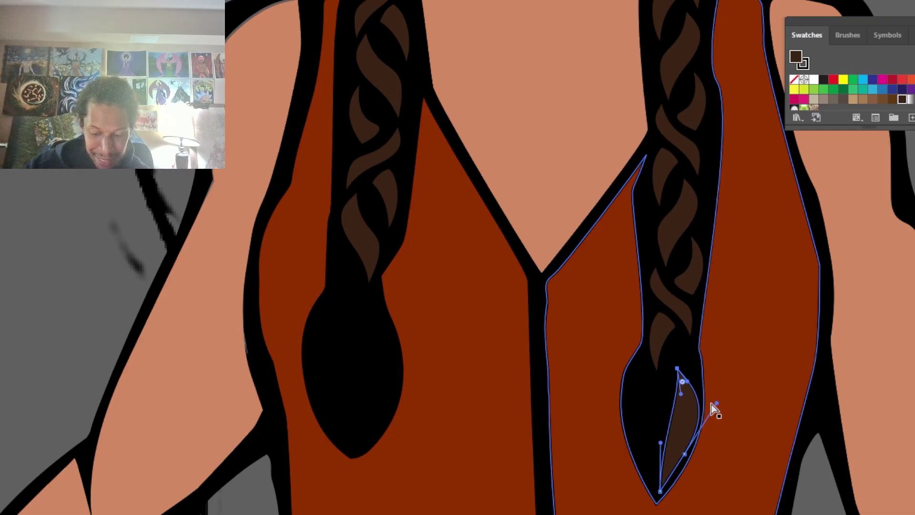
{"action": "scroll", "coordinate": [712, 406], "scroll_direction": "up", "scroll_amount": 1}
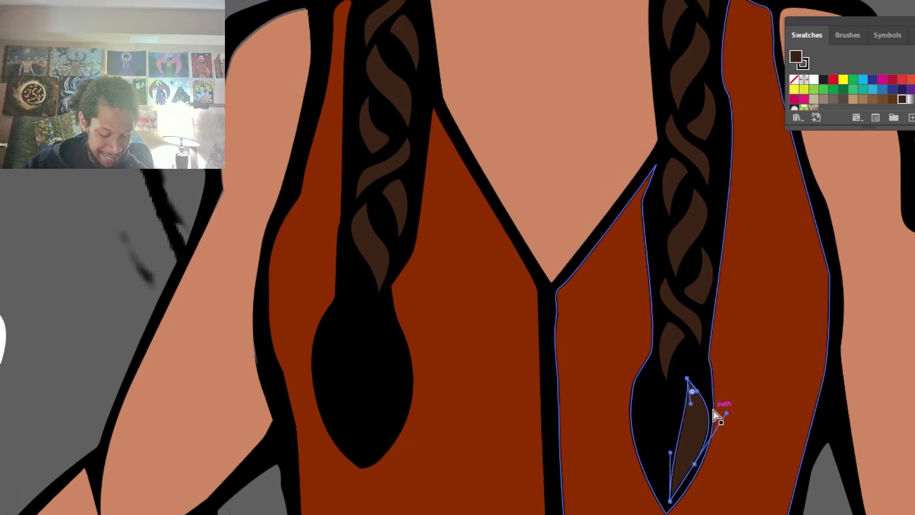
Step: Copy the pointed strand to the opposite side of the teardrop and reflect it across the vertical axis
{"action": "key", "text": "v"}
{"action": "left_click_drag", "start_coordinate": [696, 414], "coordinate": [655, 423]}
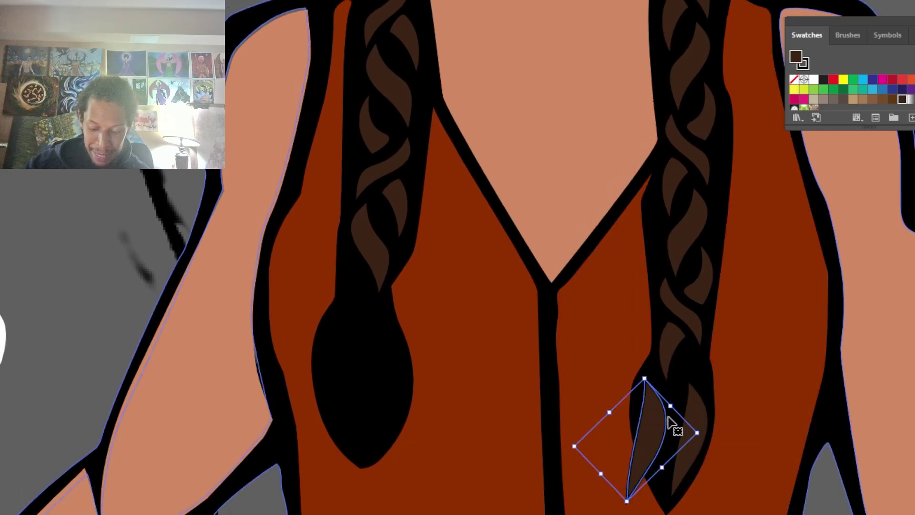
{"action": "right_click", "coordinate": [656, 423]}
{"action": "mouse_move", "coordinate": [718, 331]}
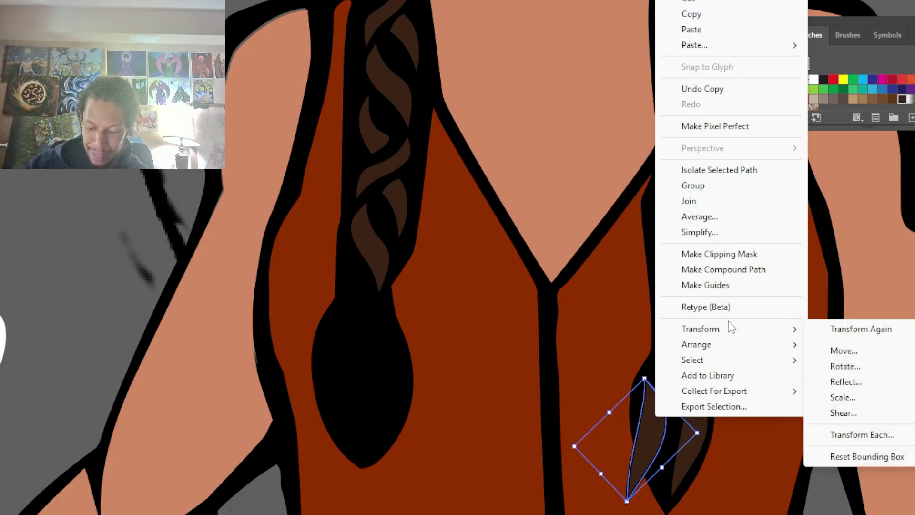
{"action": "left_click", "coordinate": [843, 382]}
{"action": "left_click", "coordinate": [472, 348]}
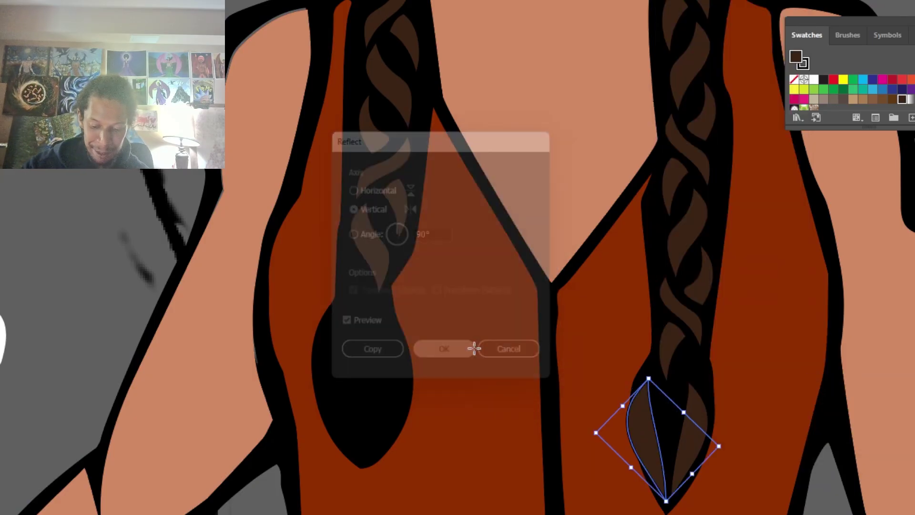
Step: Rotate the mirrored strand slightly and move it inside the teardrop beside the first sliver
{"action": "key", "text": "r"}
{"action": "mouse_move", "coordinate": [651, 390]}
{"action": "left_mouse_down"}
{"action": "mouse_move", "coordinate": [668, 397]}
{"action": "mouse_move", "coordinate": [665, 381]}
{"action": "left_mouse_up"}
{"action": "key", "text": "v"}
{"action": "left_click_drag", "start_coordinate": [664, 419], "coordinate": [667, 407]}
Step: Move the mirrored strand's bottom anchor up and its top anchor down to fit alongside the first sliver
{"action": "key", "text": "a"}
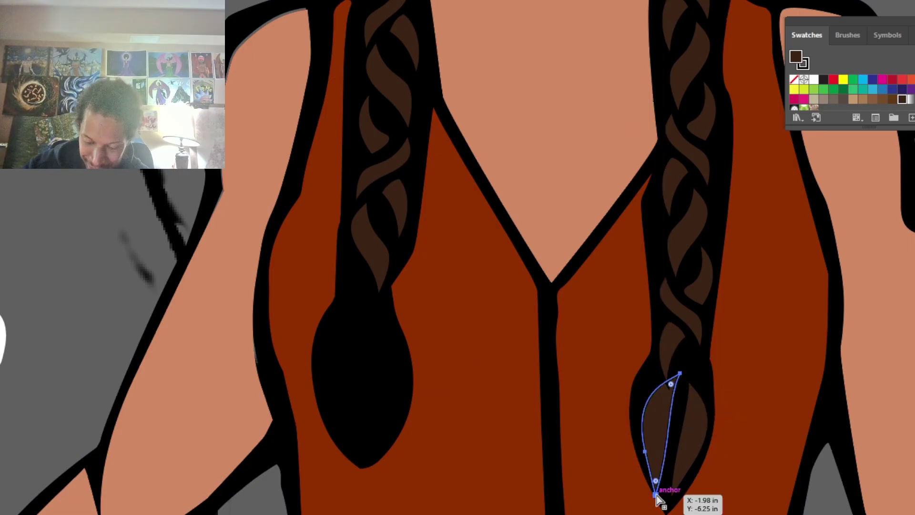
{"action": "left_click_drag", "start_coordinate": [656, 494], "coordinate": [662, 479]}
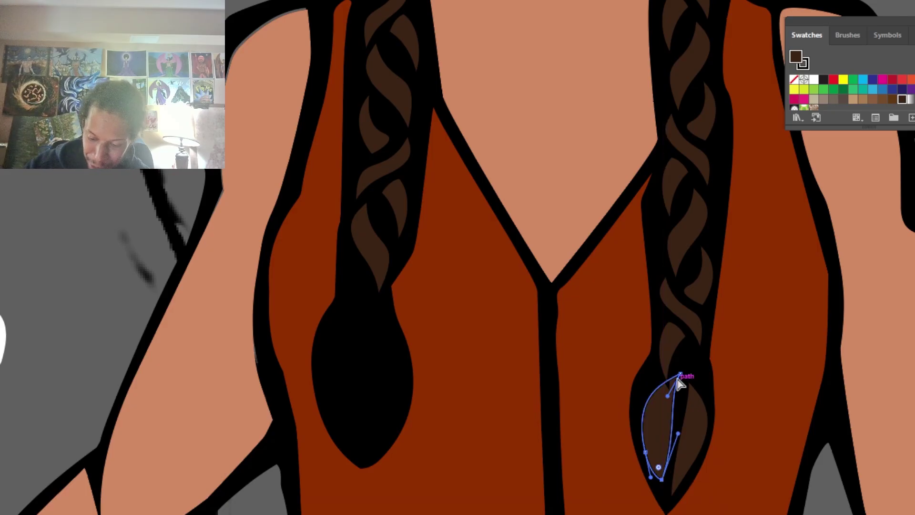
{"action": "left_click_drag", "start_coordinate": [680, 376], "coordinate": [685, 384]}
Step: Try to reshape the outer curve of the mirrored strand inside the teardrop by moving its curve handle
{"action": "left_click_drag", "start_coordinate": [632, 393], "coordinate": [647, 406]}
{"action": "key", "text": "ctrl+z"}
{"action": "left_click", "coordinate": [669, 399]}
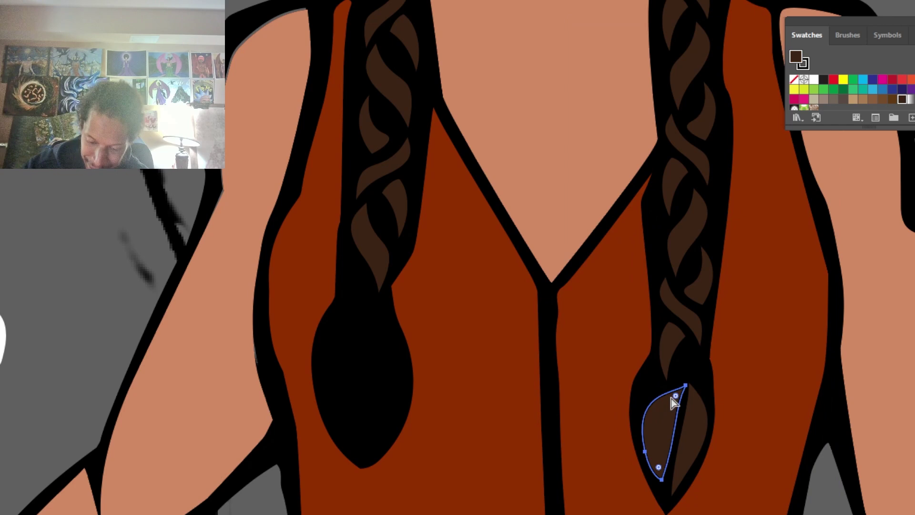
{"action": "left_click", "coordinate": [645, 452]}
{"action": "left_click_drag", "start_coordinate": [632, 391], "coordinate": [641, 405]}
{"action": "key", "text": "ctrl+z"}
{"action": "left_click", "coordinate": [645, 450]}
{"action": "key", "text": "ctrl+z"}
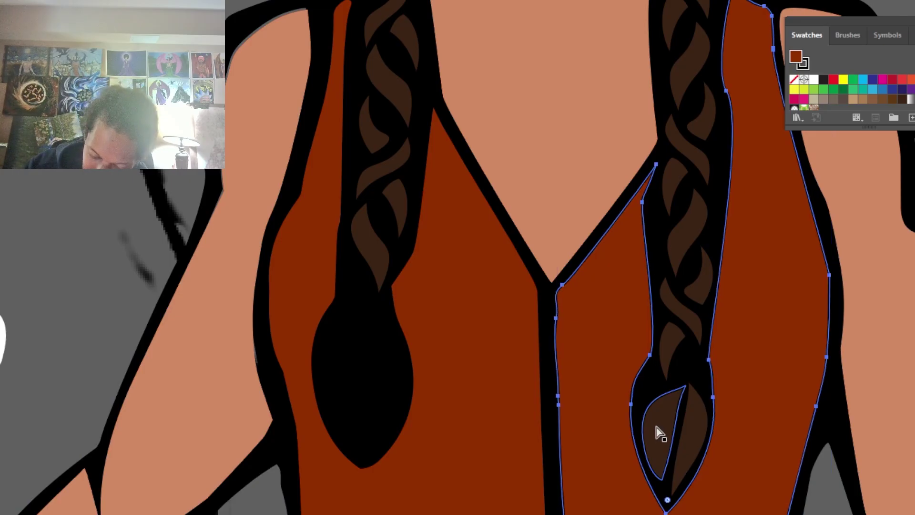
{"action": "left_click", "coordinate": [655, 426]}
{"action": "left_click", "coordinate": [645, 451]}
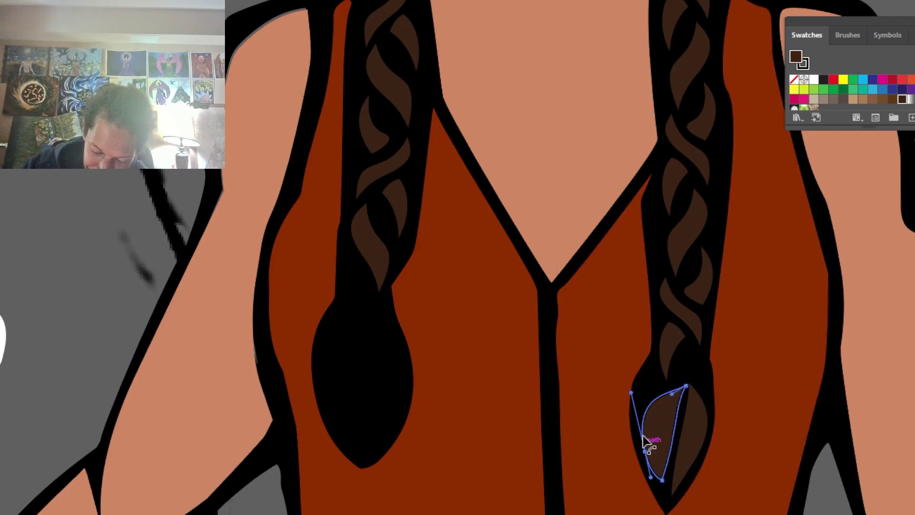
{"action": "left_click", "coordinate": [634, 399]}
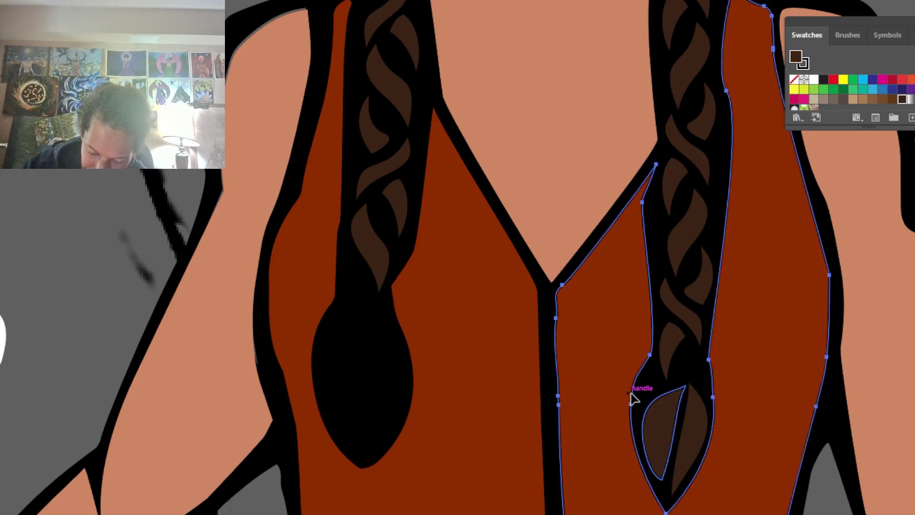
{"action": "left_click_drag", "start_coordinate": [631, 393], "coordinate": [641, 384]}
{"action": "key", "text": "ctrl+z"}
Step: Adjust the mirrored strand's outer curve handle and extend its bottom anchor down toward the teardrop's point
{"action": "key", "text": "ctrl+equal"}
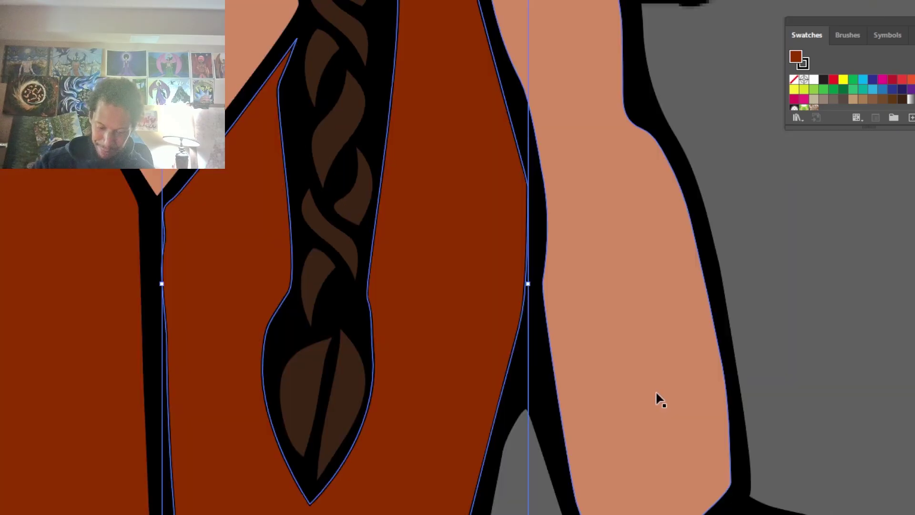
{"action": "key", "text": "ctrl+equal"}
{"action": "key", "text": "ctrl+equal"}
{"action": "key", "text": "space"}
{"action": "left_click_drag", "start_coordinate": [512, 412], "coordinate": [752, 237]}
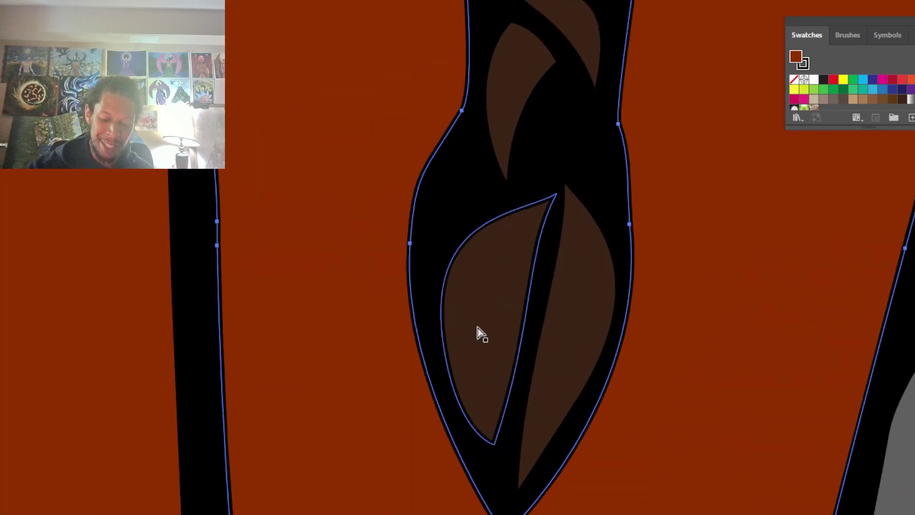
{"action": "left_click", "coordinate": [479, 324]}
{"action": "left_click", "coordinate": [447, 367]}
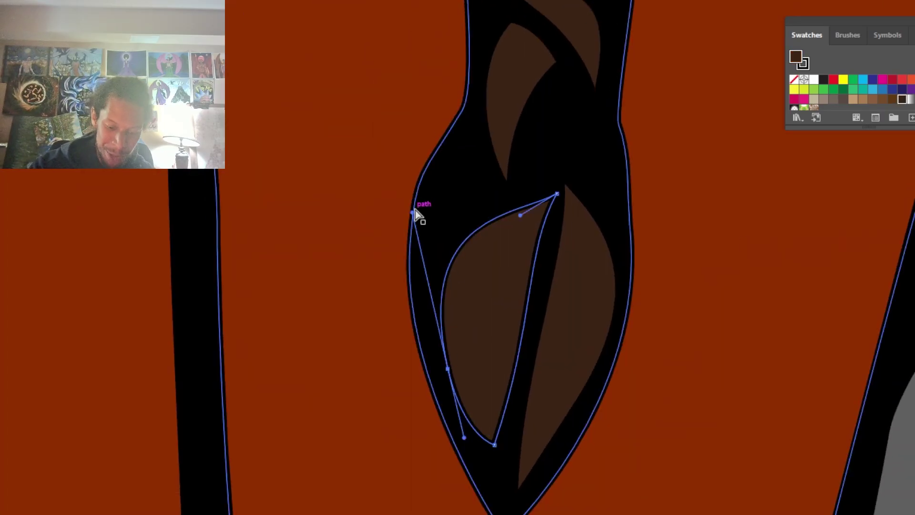
{"action": "left_click_drag", "start_coordinate": [413, 212], "coordinate": [439, 215]}
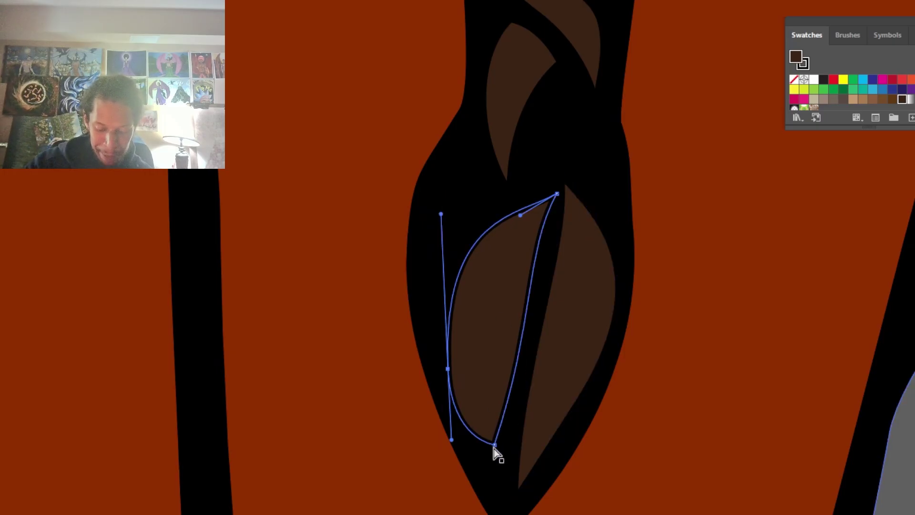
{"action": "left_click_drag", "start_coordinate": [496, 448], "coordinate": [493, 480]}
{"action": "mouse_move", "coordinate": [474, 460]}
{"action": "left_mouse_down"}
{"action": "mouse_move", "coordinate": [453, 438]}
{"action": "mouse_move", "coordinate": [464, 433]}
{"action": "mouse_move", "coordinate": [484, 445]}
{"action": "mouse_move", "coordinate": [476, 446]}
{"action": "left_mouse_up"}
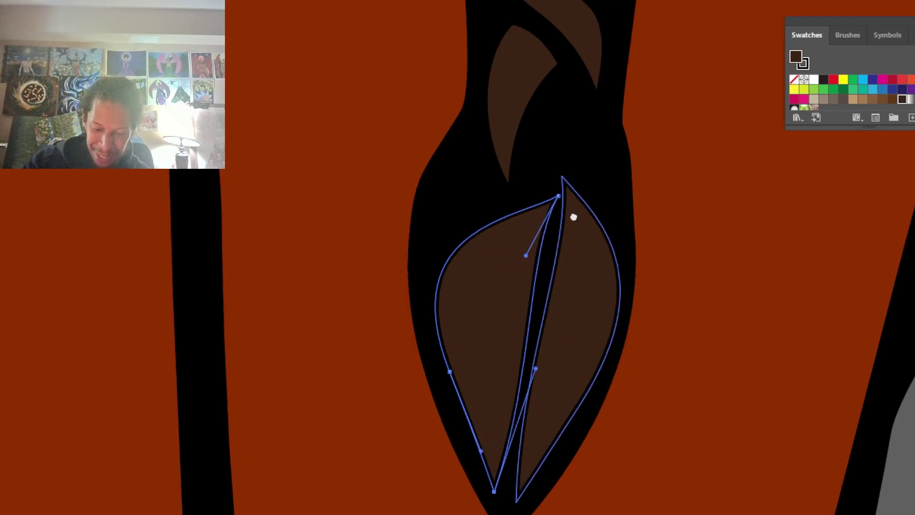
Step: Raise the mirrored strand's outer anchor and shorten its upper handle so the edge follows the teardrop
{"action": "scroll", "coordinate": [571, 241], "scroll_direction": "up", "scroll_amount": 3}
{"action": "mouse_move", "coordinate": [563, 274]}
{"action": "left_mouse_down"}
{"action": "mouse_move", "coordinate": [561, 238]}
{"action": "mouse_move", "coordinate": [555, 270]}
{"action": "left_mouse_up"}
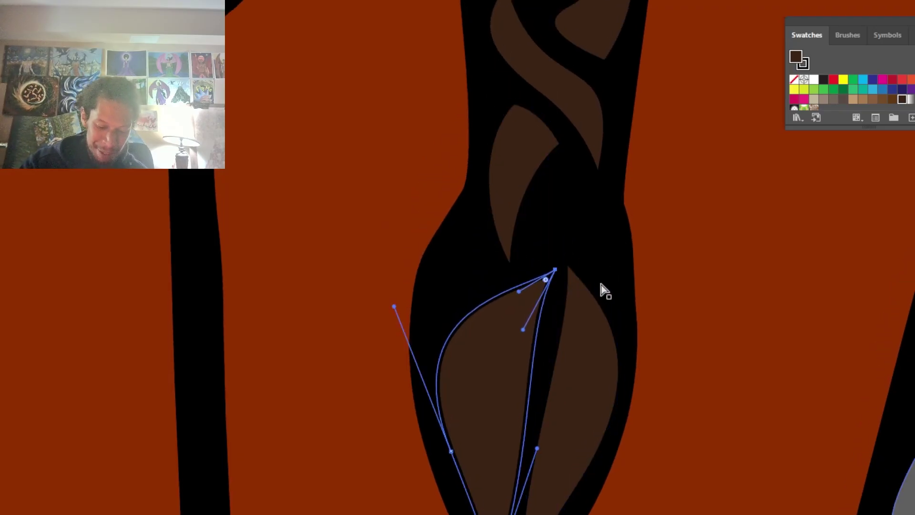
{"action": "left_click_drag", "start_coordinate": [496, 514], "coordinate": [487, 514]}
{"action": "left_click_drag", "start_coordinate": [451, 450], "coordinate": [449, 399]}
{"action": "left_click_drag", "start_coordinate": [392, 256], "coordinate": [462, 263]}
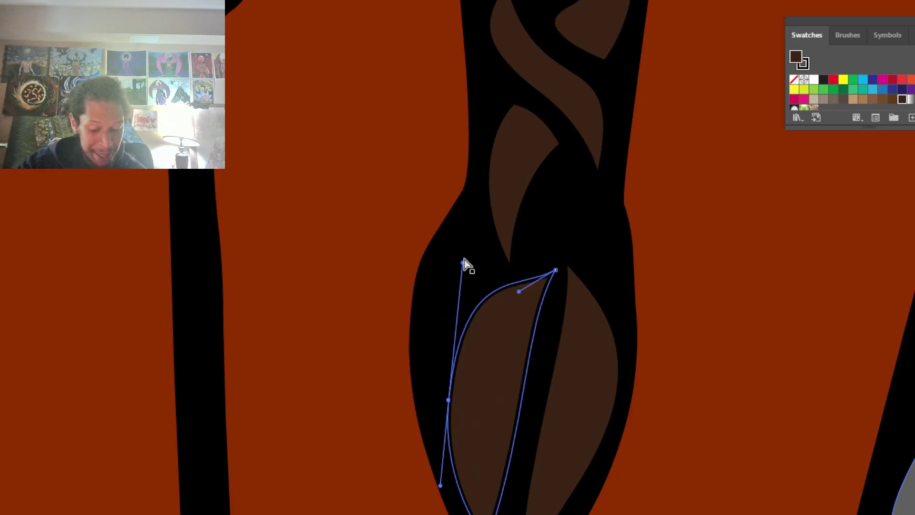
{"action": "left_click_drag", "start_coordinate": [448, 401], "coordinate": [442, 384]}
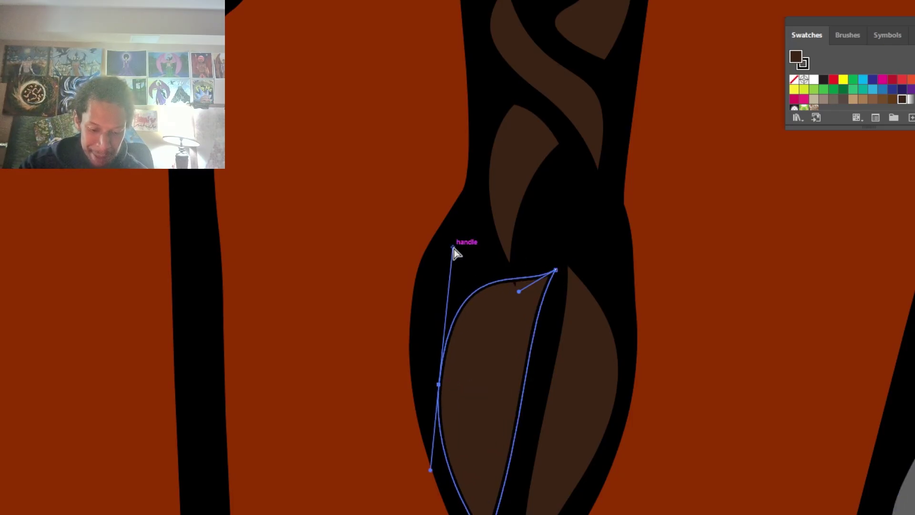
{"action": "left_click_drag", "start_coordinate": [452, 247], "coordinate": [450, 303]}
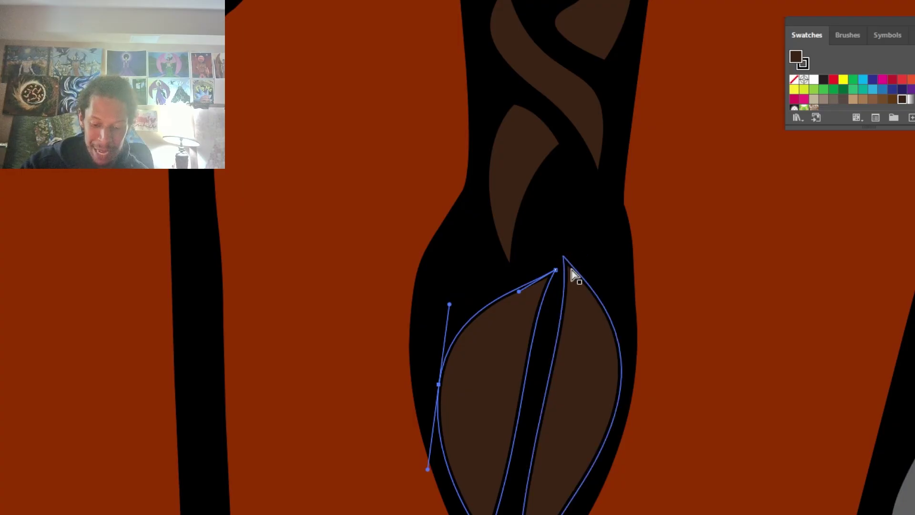
Step: Extend the first sliver's top tip upward, shift its bottom tip inward and bend its inner edge into a curve
{"action": "left_click", "coordinate": [564, 258]}
{"action": "left_click_drag", "start_coordinate": [564, 257], "coordinate": [561, 227]}
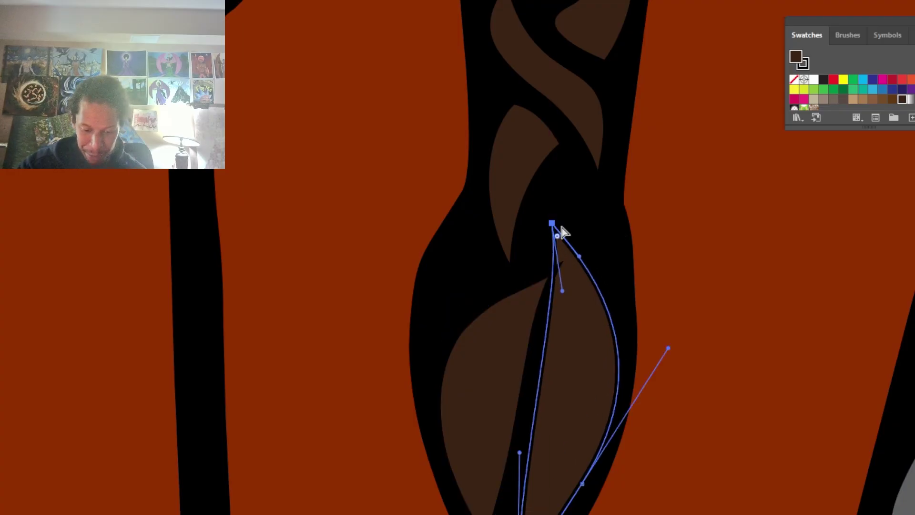
{"action": "scroll", "coordinate": [521, 443], "scroll_direction": "down", "scroll_amount": 3}
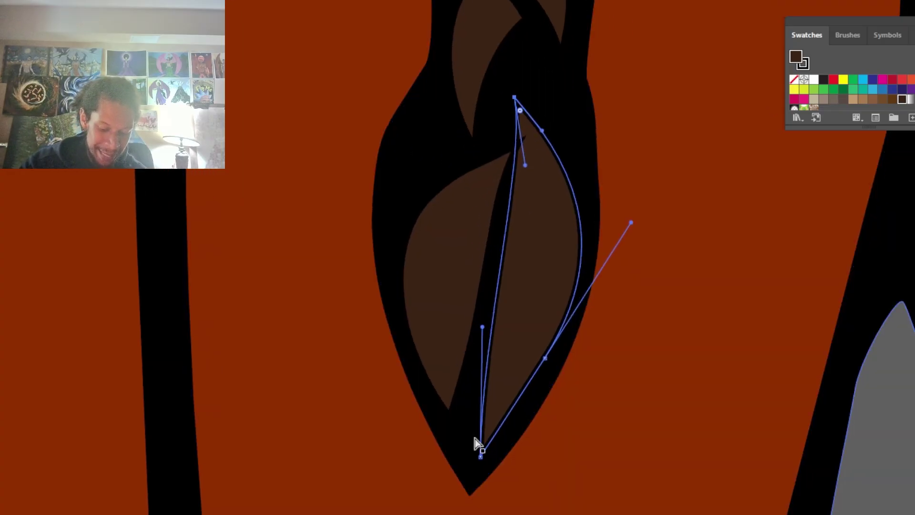
{"action": "left_click_drag", "start_coordinate": [479, 457], "coordinate": [466, 457]}
{"action": "left_click_drag", "start_coordinate": [469, 327], "coordinate": [524, 314]}
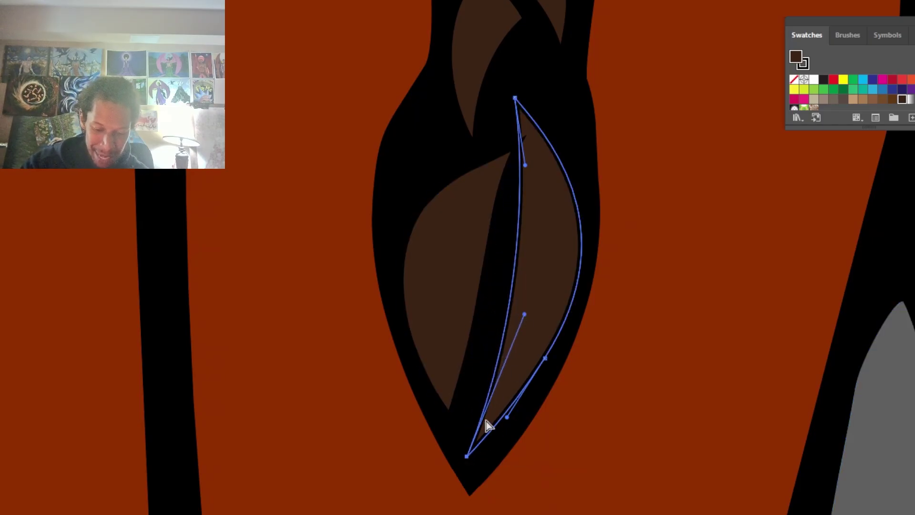
Step: Move the mirrored strand's top tip slightly outward and raise the first sliver's top tip a little higher
{"action": "scroll", "coordinate": [570, 210], "scroll_direction": "up", "scroll_amount": 5}
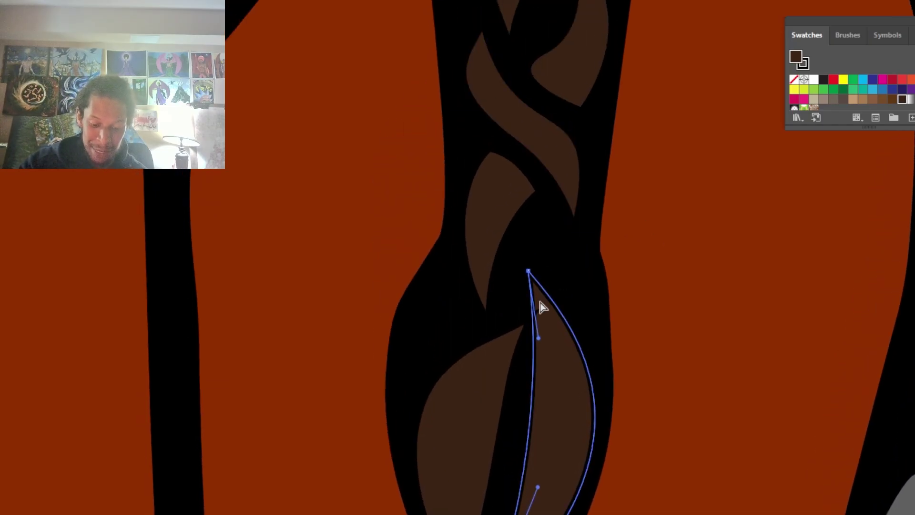
{"action": "left_click", "coordinate": [512, 335]}
{"action": "left_click_drag", "start_coordinate": [531, 319], "coordinate": [518, 323]}
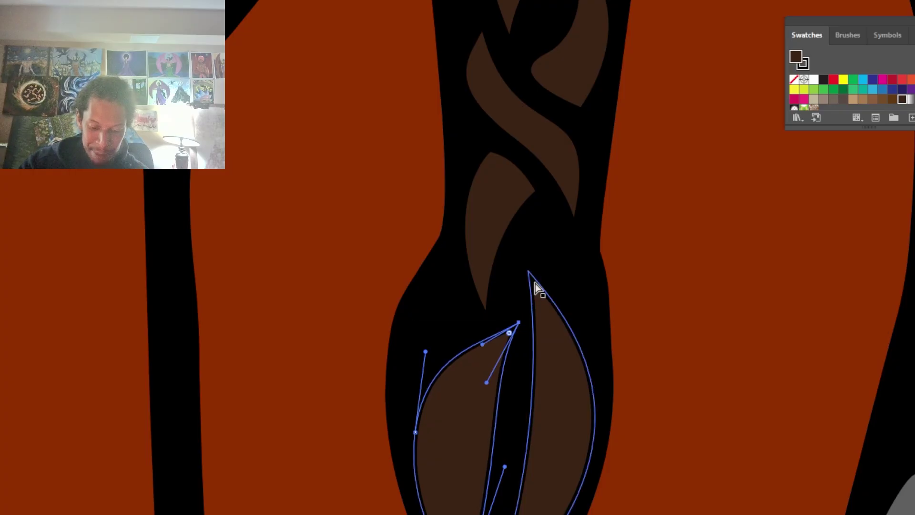
{"action": "left_click_drag", "start_coordinate": [529, 273], "coordinate": [524, 254]}
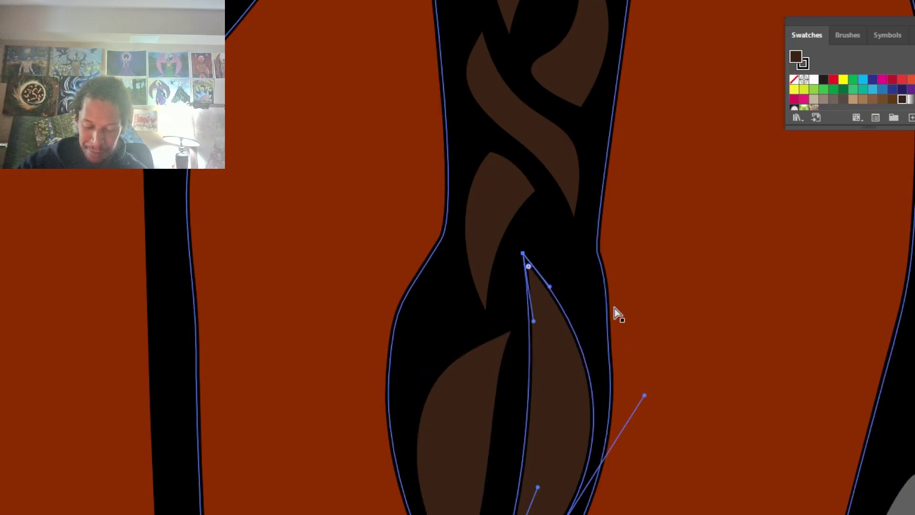
Step: Try to place both teardrop slivers on the end of the opposite braid
{"action": "key", "text": "ctrl+minus"}
{"action": "key", "text": "ctrl+minus"}
{"action": "key", "text": "ctrl+minus"}
{"action": "key", "text": "ctrl+minus"}
{"action": "key", "text": "ctrl+minus"}
{"action": "key", "text": "ctrl+minus"}
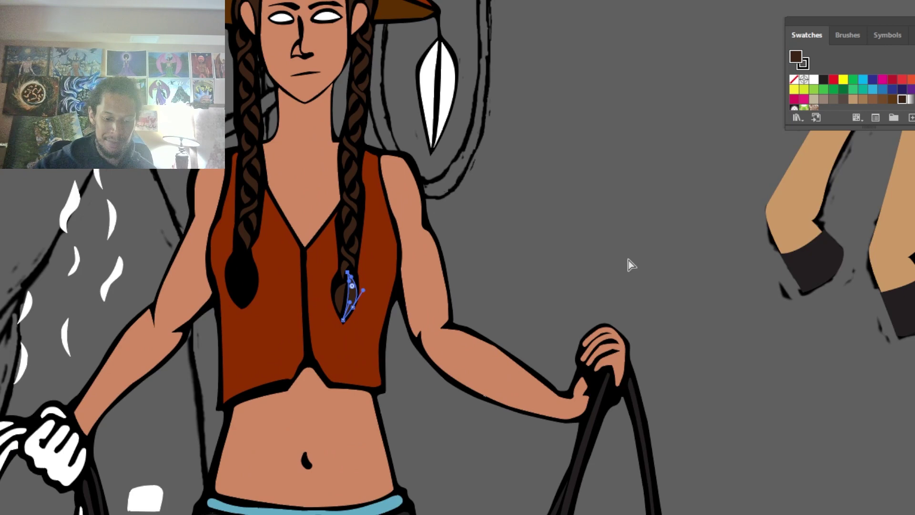
{"action": "left_click_drag", "start_coordinate": [511, 294], "coordinate": [661, 427]}
{"action": "key", "text": "v"}
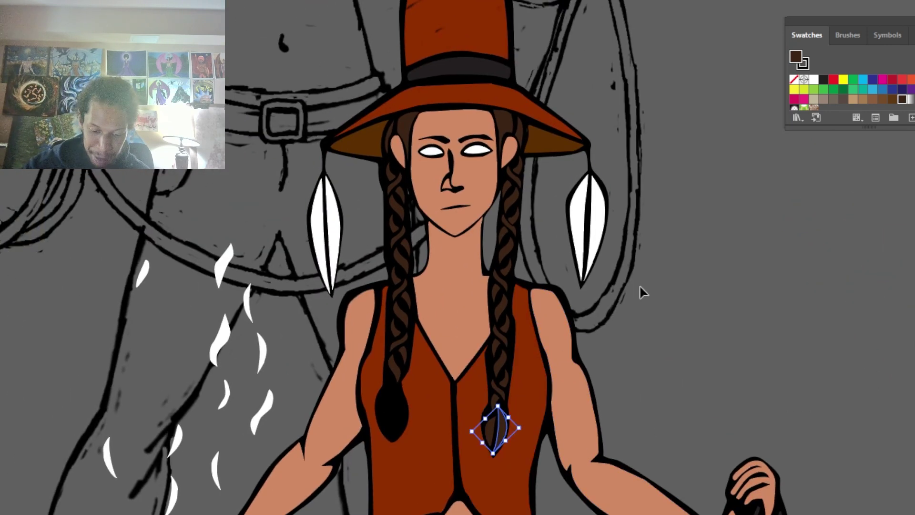
{"action": "left_click", "coordinate": [600, 323]}
{"action": "left_click", "coordinate": [502, 431]}
{"action": "left_click", "coordinate": [490, 425], "text": "shift"}
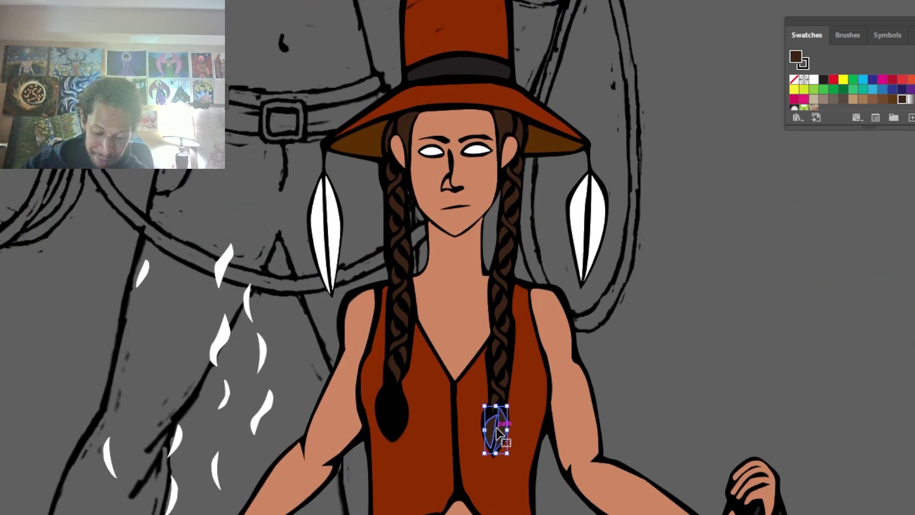
{"action": "left_click_drag", "start_coordinate": [509, 429], "coordinate": [394, 414]}
{"action": "key", "text": "ctrl+z"}
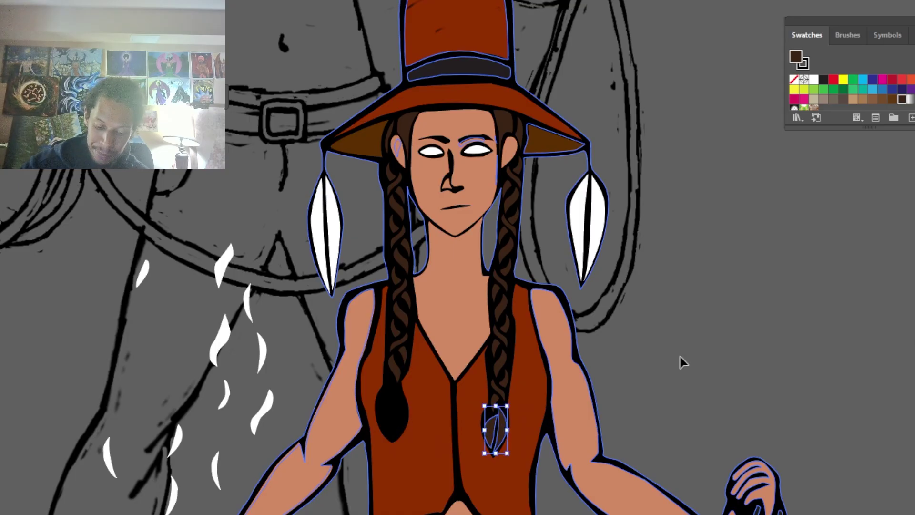
Step: Select both teardrop slivers and copy them onto the end of the opposite braid
{"action": "left_click", "coordinate": [674, 361]}
{"action": "left_click", "coordinate": [500, 433]}
{"action": "left_click", "coordinate": [490, 428], "text": "shift"}
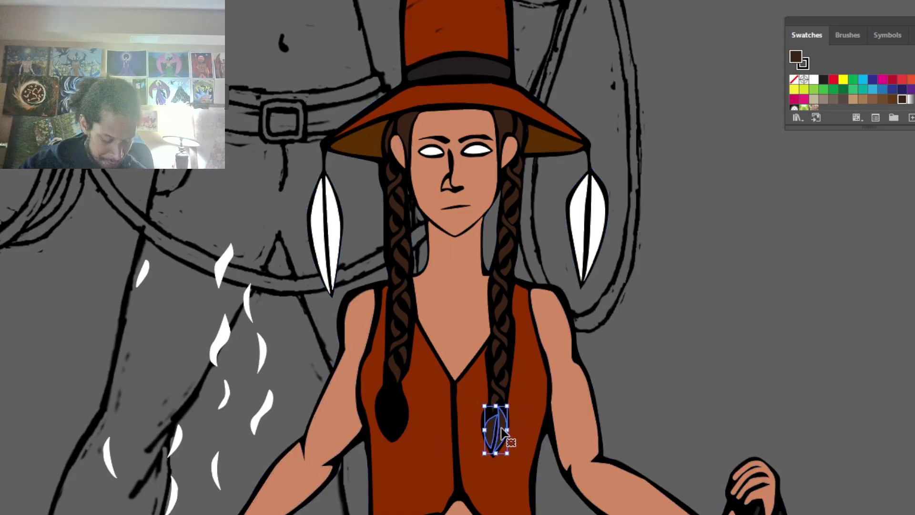
{"action": "left_click_drag", "start_coordinate": [502, 421], "coordinate": [405, 400]}
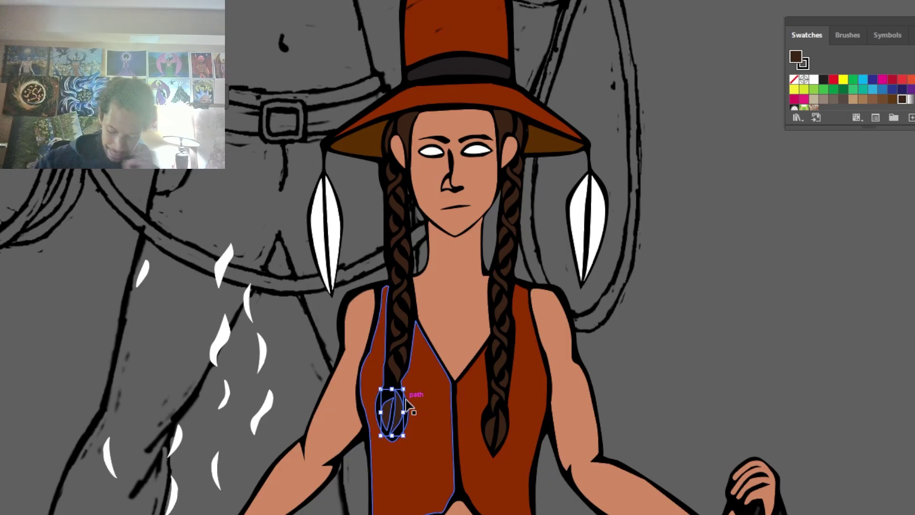
Step: Reflect the copied slivers across the vertical axis and move them up slightly inside the solid black braid end
{"action": "key", "text": "ctrl+plus"}
{"action": "key", "text": "ctrl+plus"}
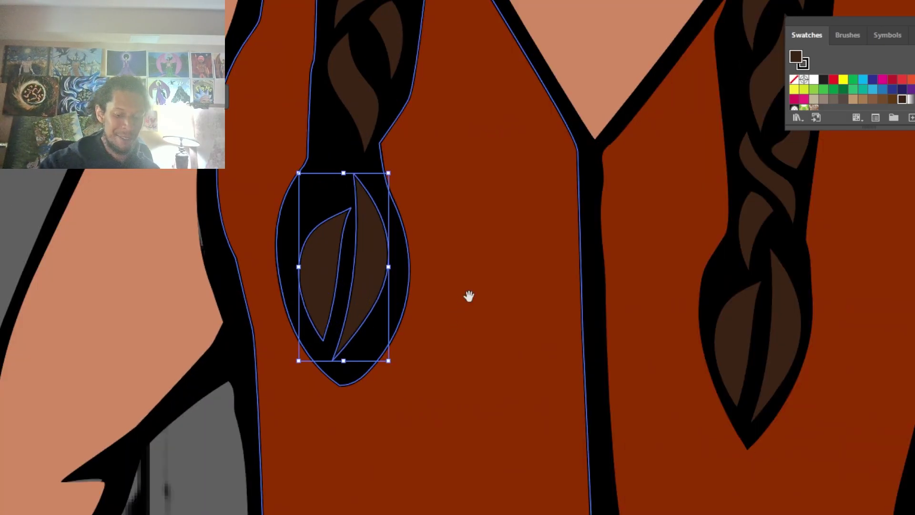
{"action": "left_click_drag", "start_coordinate": [468, 296], "coordinate": [551, 419]}
{"action": "right_click", "coordinate": [460, 397]}
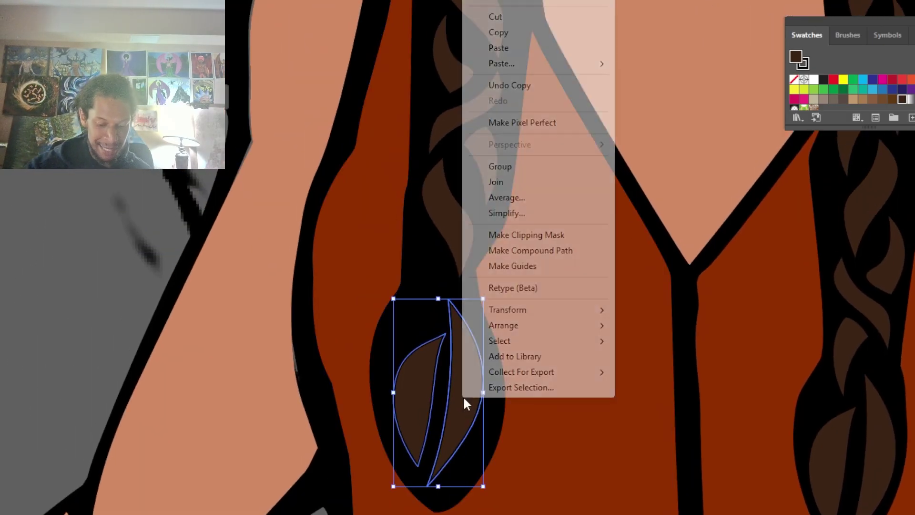
{"action": "mouse_move", "coordinate": [540, 309]}
{"action": "left_click", "coordinate": [667, 363]}
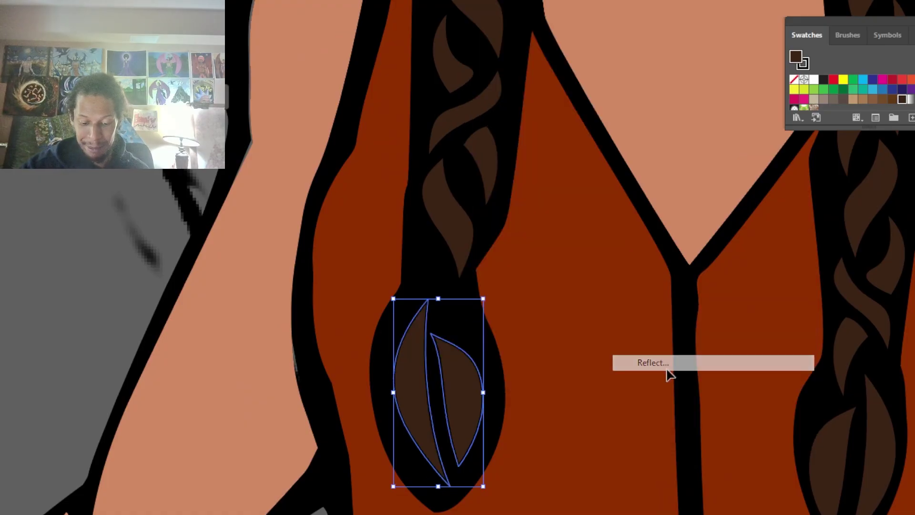
{"action": "left_click", "coordinate": [445, 353]}
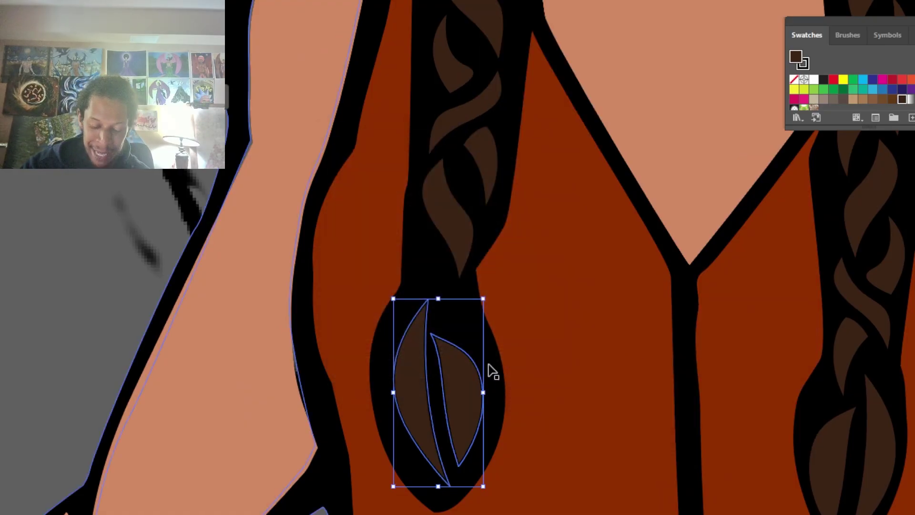
{"action": "mouse_move", "coordinate": [464, 398]}
{"action": "left_mouse_down"}
{"action": "mouse_move", "coordinate": [462, 367]}
{"action": "mouse_move", "coordinate": [461, 385]}
{"action": "mouse_move", "coordinate": [469, 385]}
{"action": "left_mouse_up"}
Step: Remove three anchors from the vest outline around the braid end, and reshape its tip to wrap closely around the copied slivers
{"action": "left_click", "coordinate": [466, 498]}
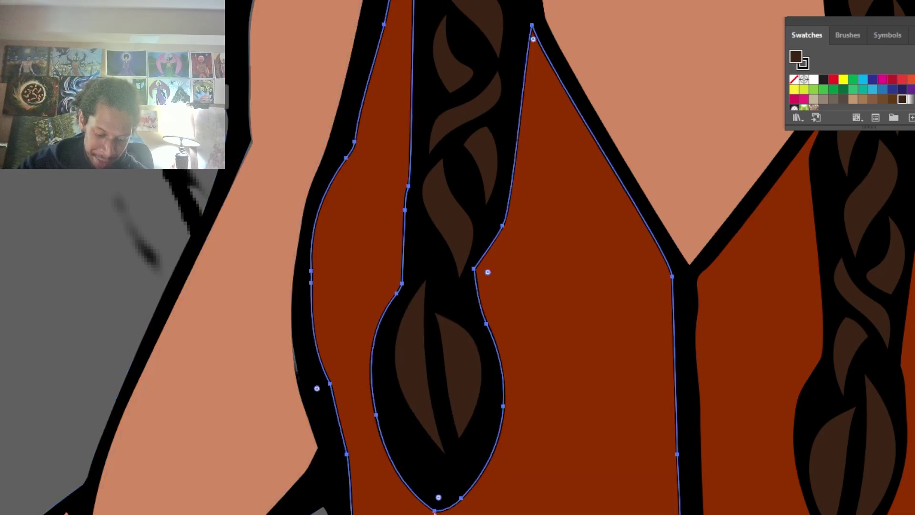
{"action": "key", "text": "p"}
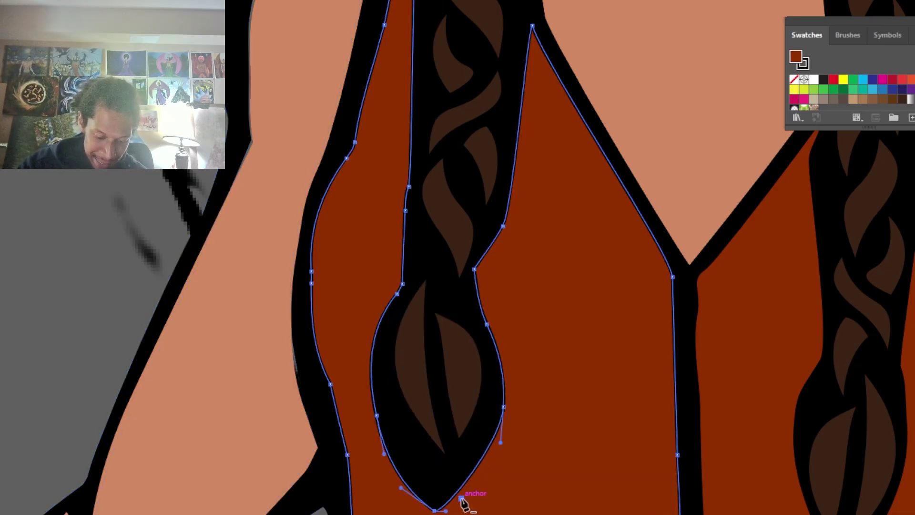
{"action": "left_click", "coordinate": [503, 407]}
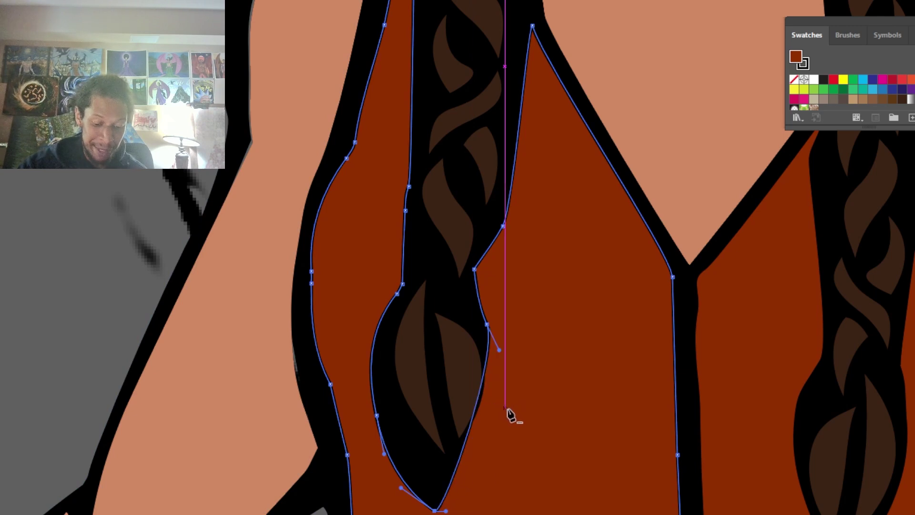
{"action": "left_click", "coordinate": [377, 415]}
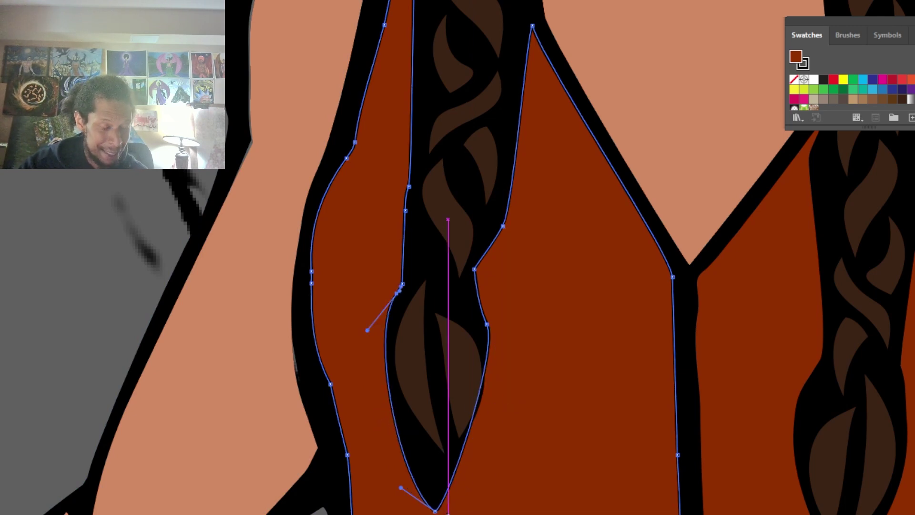
{"action": "left_click_drag", "start_coordinate": [434, 511], "coordinate": [385, 408]}
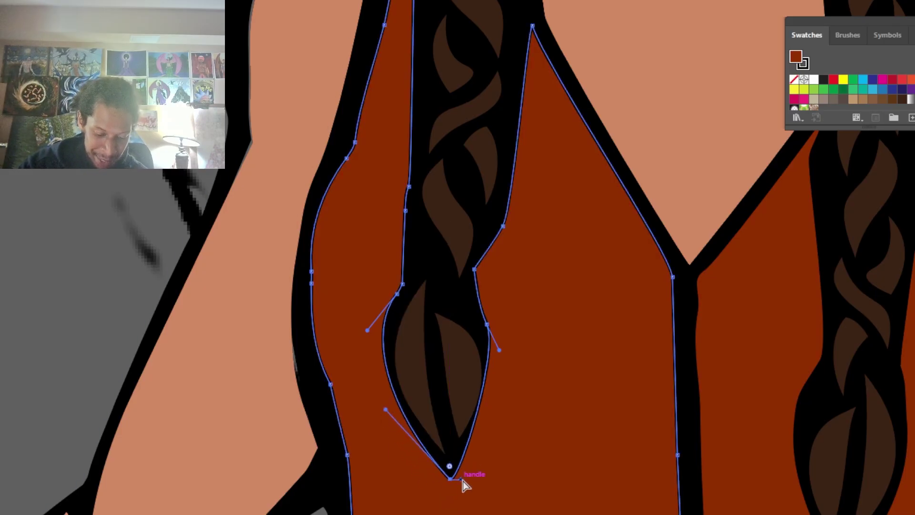
{"action": "left_click_drag", "start_coordinate": [462, 479], "coordinate": [493, 419]}
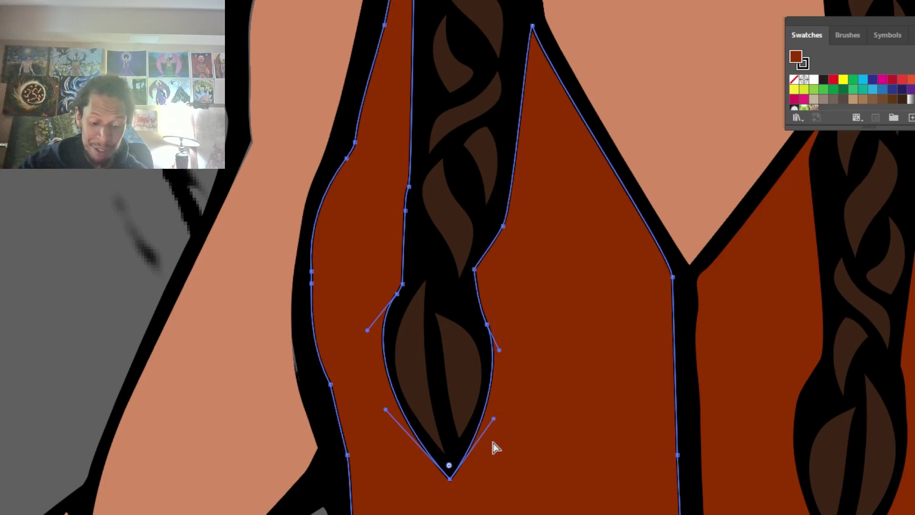
Step: Move the shorter teardrop sliver up slightly inside the reshaped braid end and deselect it
{"action": "key", "text": "v"}
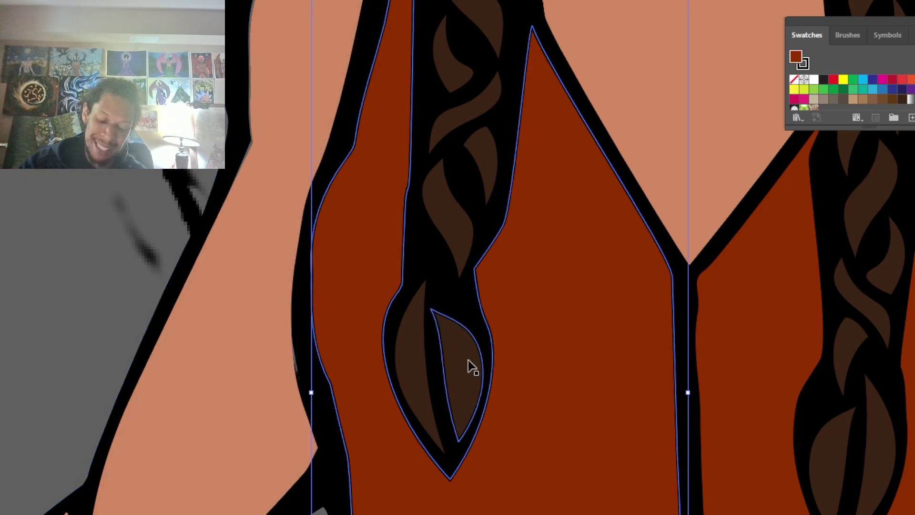
{"action": "left_click_drag", "start_coordinate": [467, 357], "coordinate": [464, 341]}
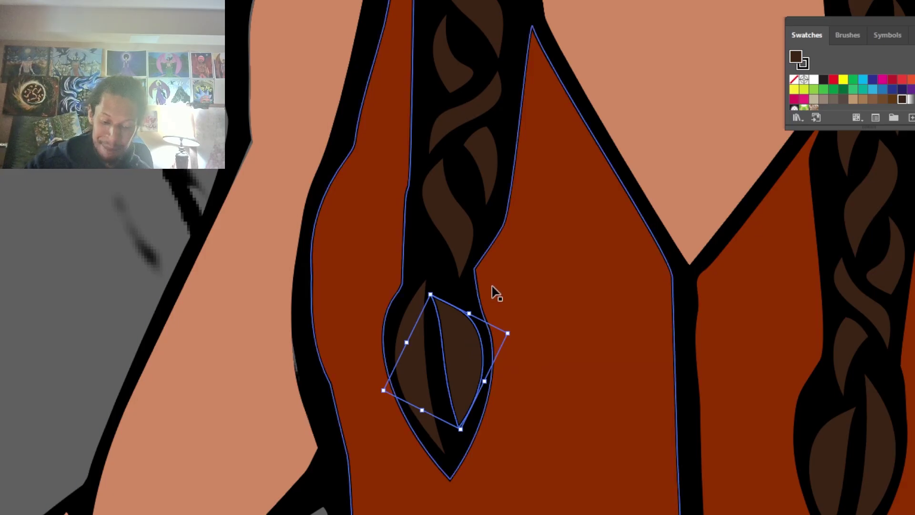
{"action": "left_click", "coordinate": [163, 210]}
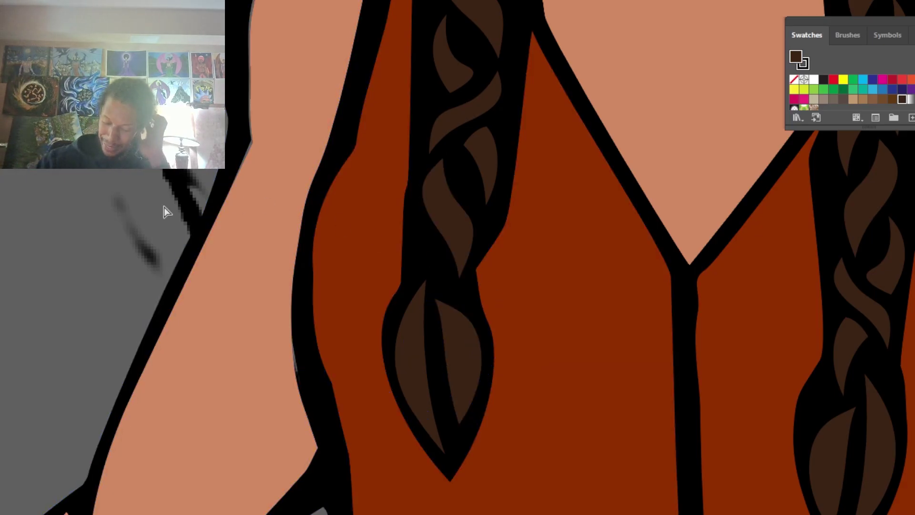
{"action": "scroll", "coordinate": [164, 207], "scroll_direction": "down", "scroll_amount": 5}
{"action": "scroll", "coordinate": [164, 207], "scroll_direction": "up", "scroll_amount": 2}
{"action": "key", "text": "ctrl+equal"}
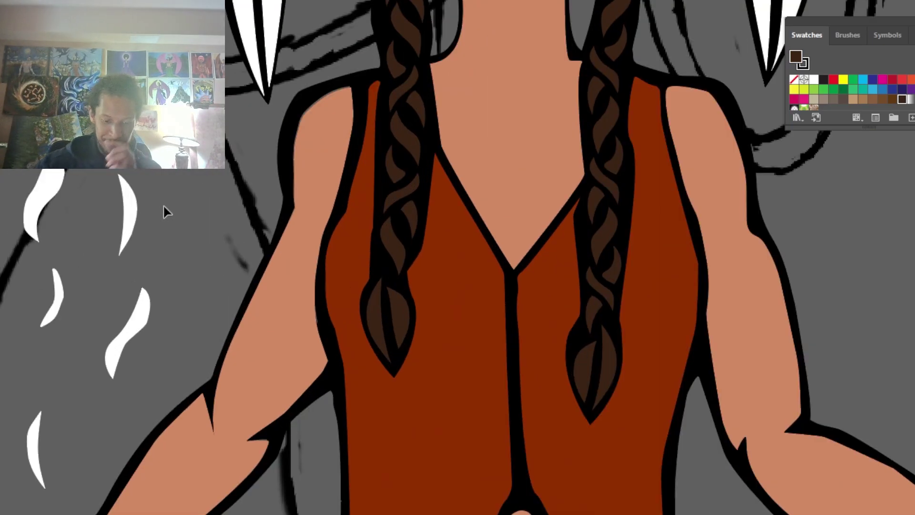
Step: Undo the sliver move and the earlier reshaping of the vest outline around the braid end
{"action": "key", "text": "ctrl+z"}
{"action": "key", "text": "ctrl+z"}
{"action": "key", "text": "ctrl+z"}
{"action": "key", "text": "ctrl+z"}
{"action": "key", "text": "ctrl+z"}
{"action": "key", "text": "ctrl+z"}
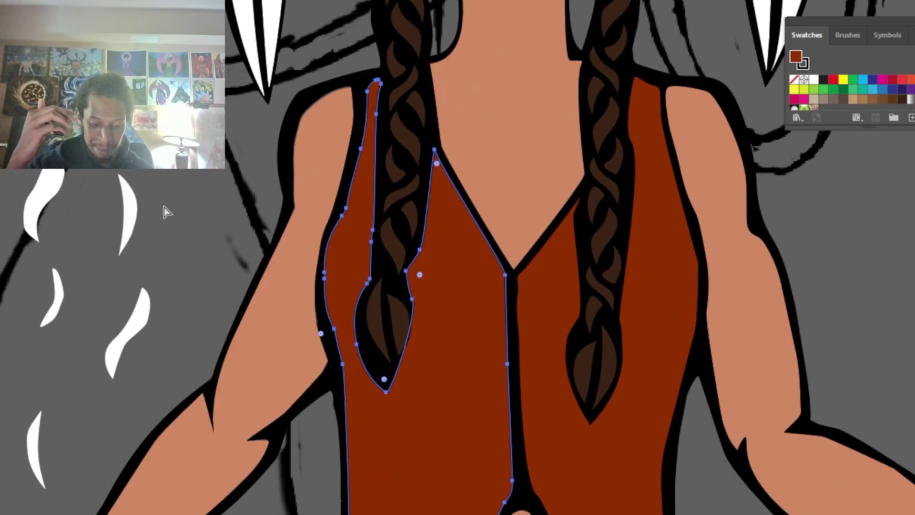
{"action": "key", "text": "ctrl+z"}
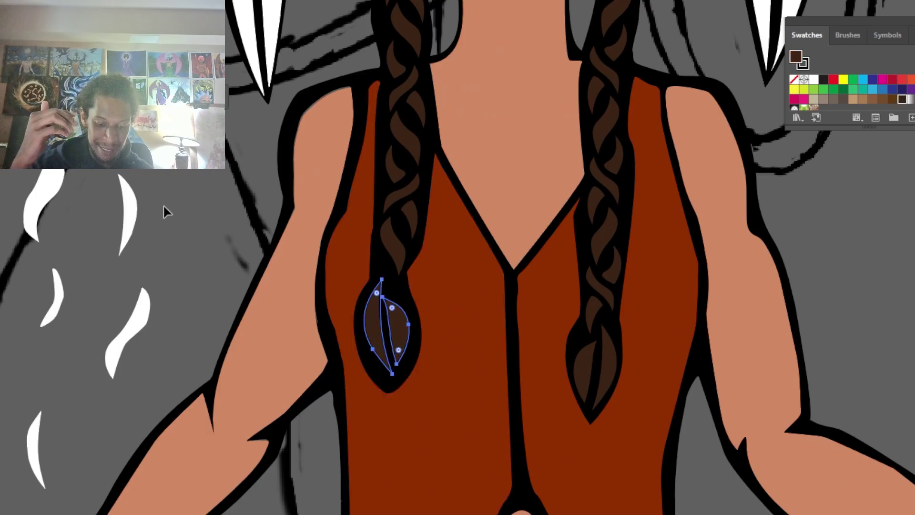
{"action": "key", "text": "ctrl+z"}
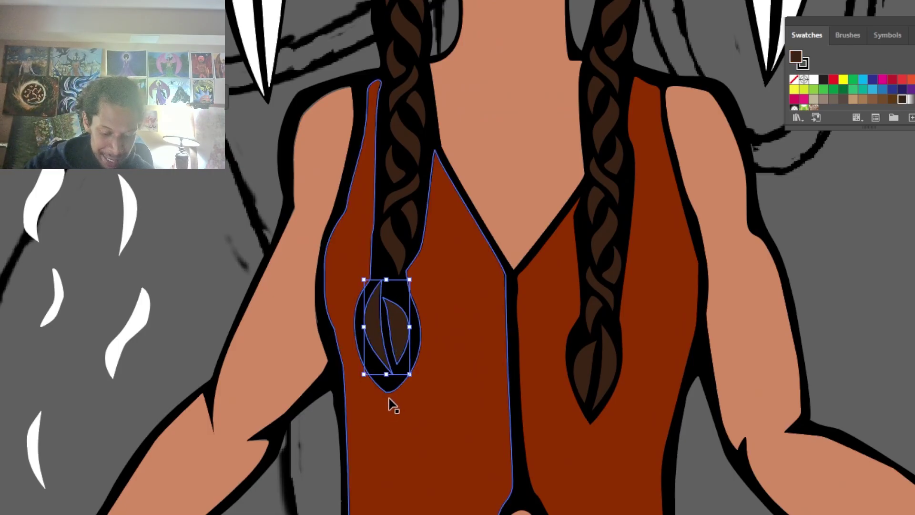
{"action": "key", "text": "ctrl+z"}
{"action": "key", "text": "ctrl+z"}
Step: Remove the extra anchors along the vest outline under the braid end and pull its tip down into a longer point
{"action": "key", "text": "minus"}
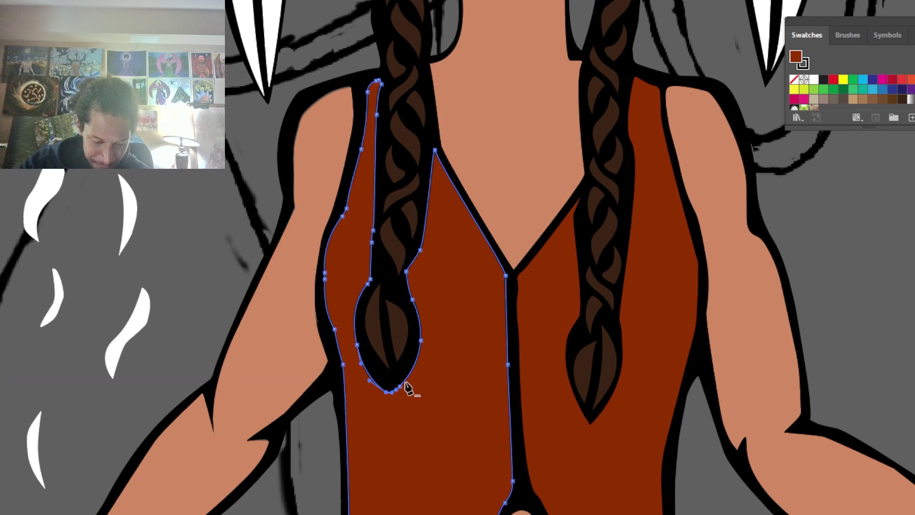
{"action": "left_click", "coordinate": [400, 386]}
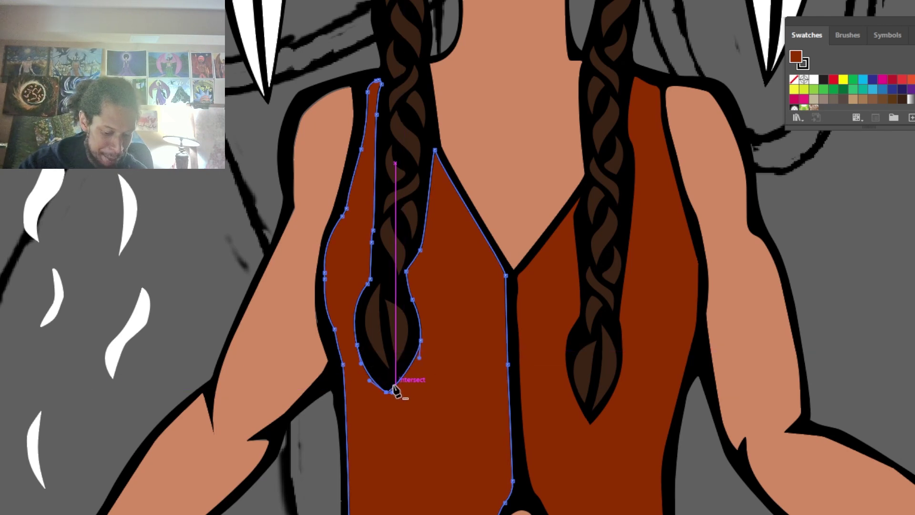
{"action": "left_click_drag", "start_coordinate": [388, 393], "coordinate": [391, 415]}
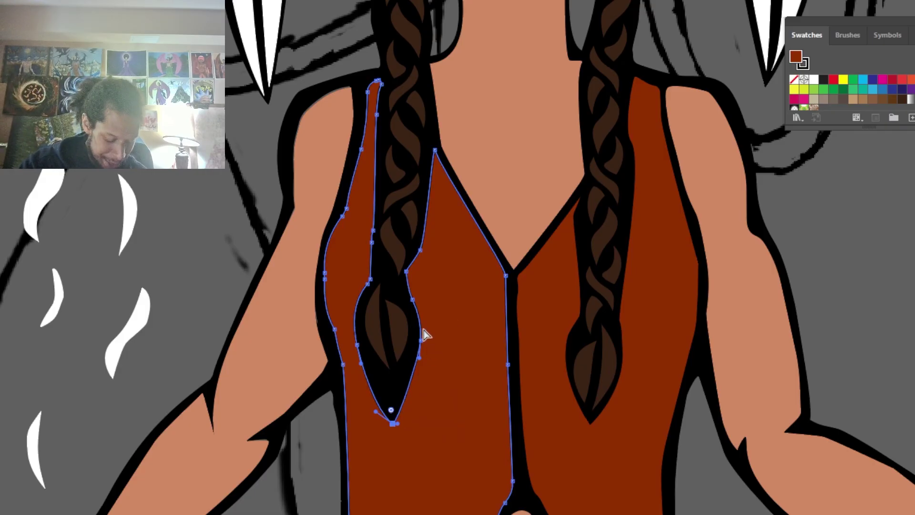
Step: Move both teardrop slivers down into the lengthened braid tip, and nudge the lowest braid highlight above it up slightly
{"action": "key", "text": "v"}
{"action": "left_click", "coordinate": [404, 331]}
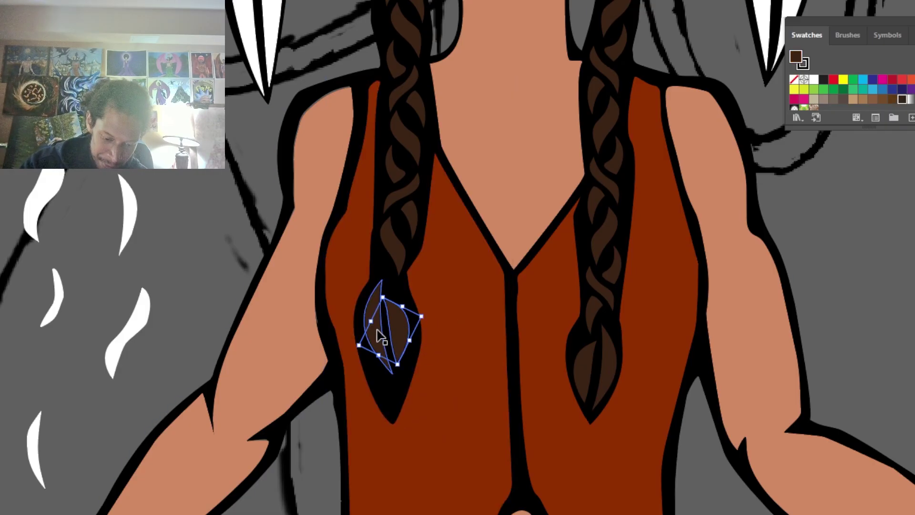
{"action": "left_click_drag", "start_coordinate": [394, 336], "coordinate": [394, 370]}
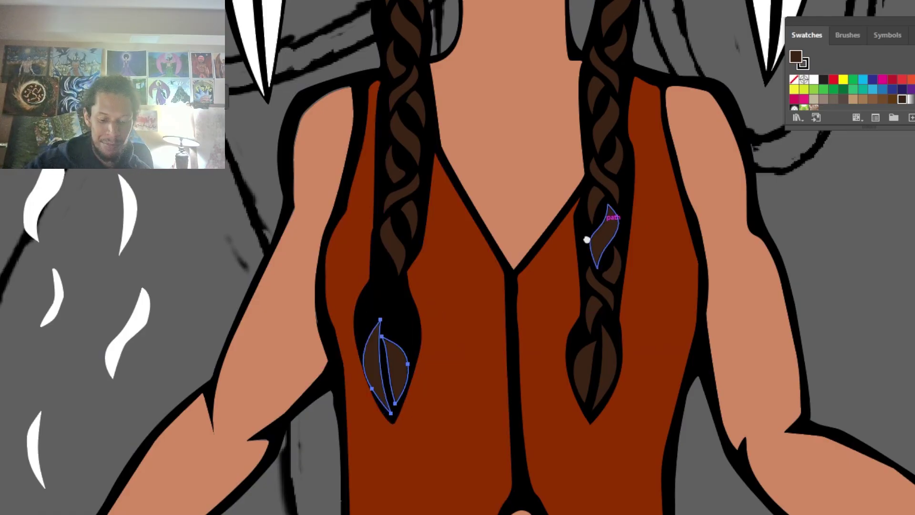
{"action": "left_click_drag", "start_coordinate": [587, 239], "coordinate": [599, 339]}
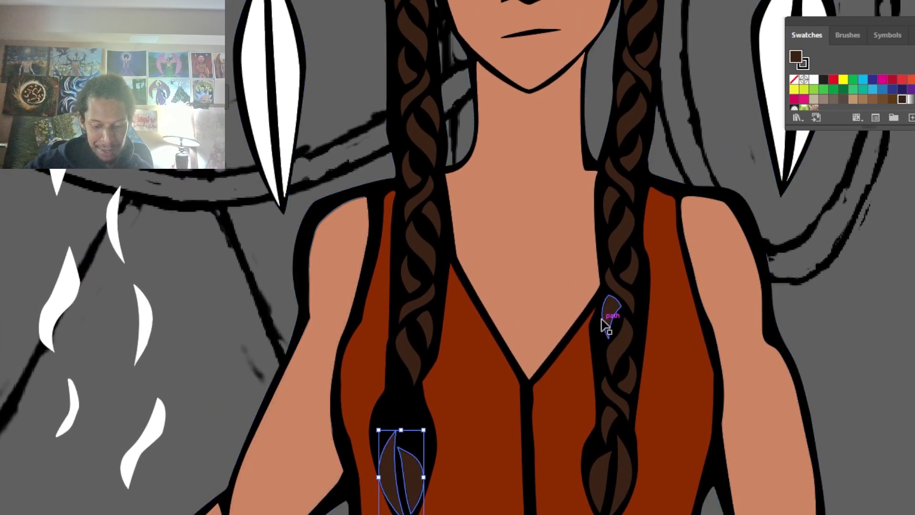
{"action": "left_click_drag", "start_coordinate": [416, 356], "coordinate": [416, 353]}
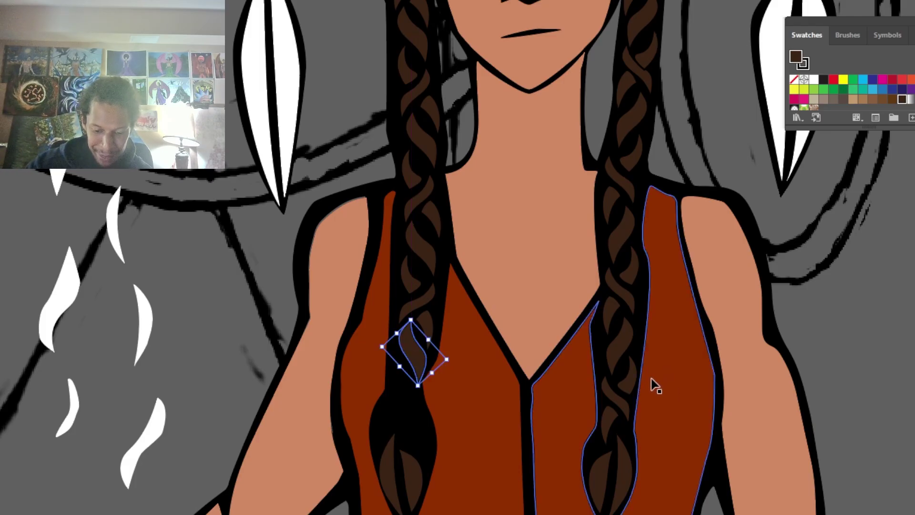
Step: Try to copy three highlight strands from the opposite braid into the empty black area above the slivers
{"action": "left_click", "coordinate": [631, 387]}
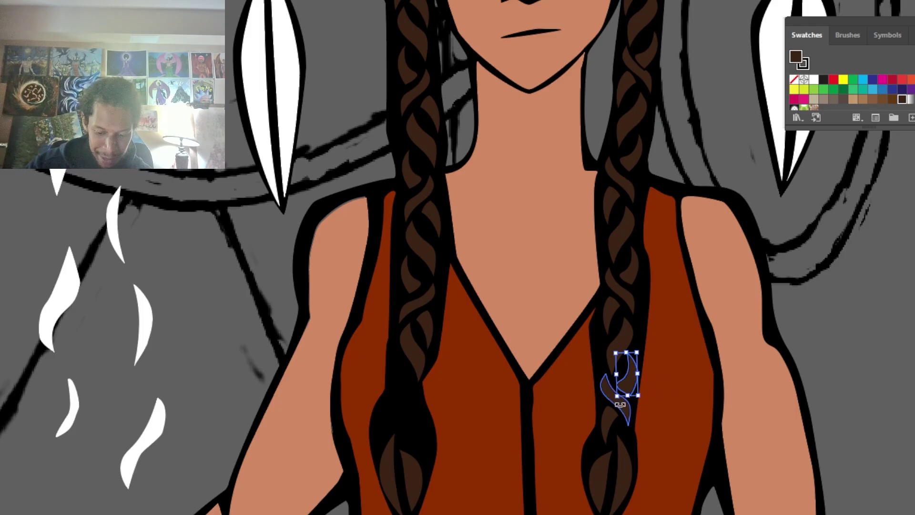
{"action": "left_click", "coordinate": [626, 416], "text": "shift"}
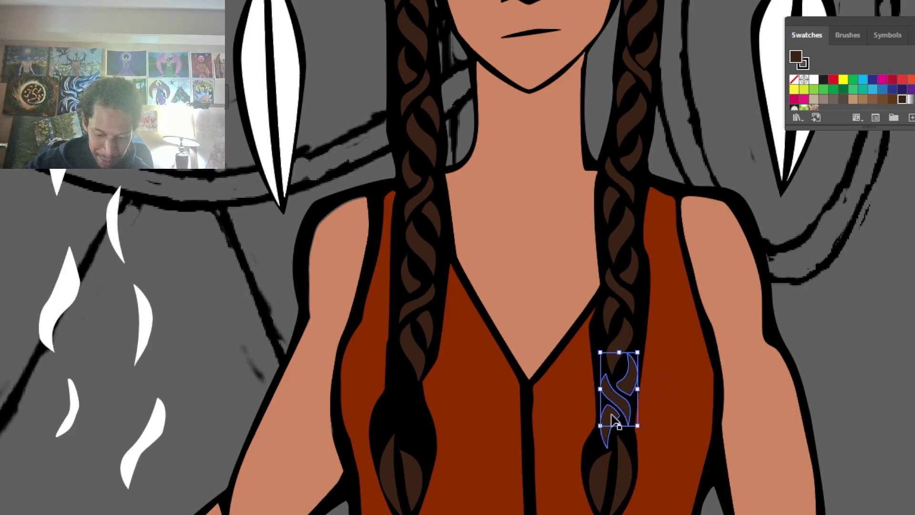
{"action": "left_click_drag", "start_coordinate": [631, 390], "coordinate": [412, 384]}
{"action": "key", "text": "ctrl+z"}
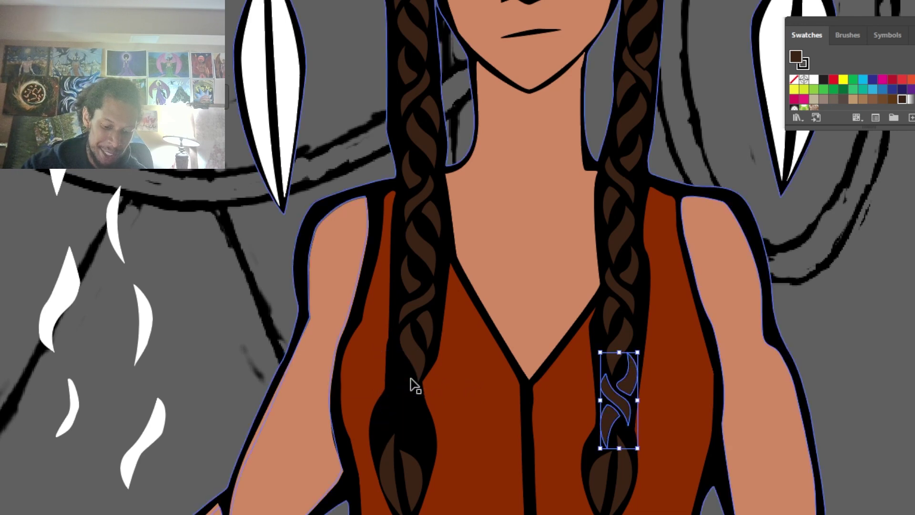
Step: Select three neighbouring highlight strands in the same braid and copy them down into the gap above the slivers
{"action": "left_click", "coordinate": [429, 328]}
{"action": "left_click", "coordinate": [431, 295], "text": "shift"}
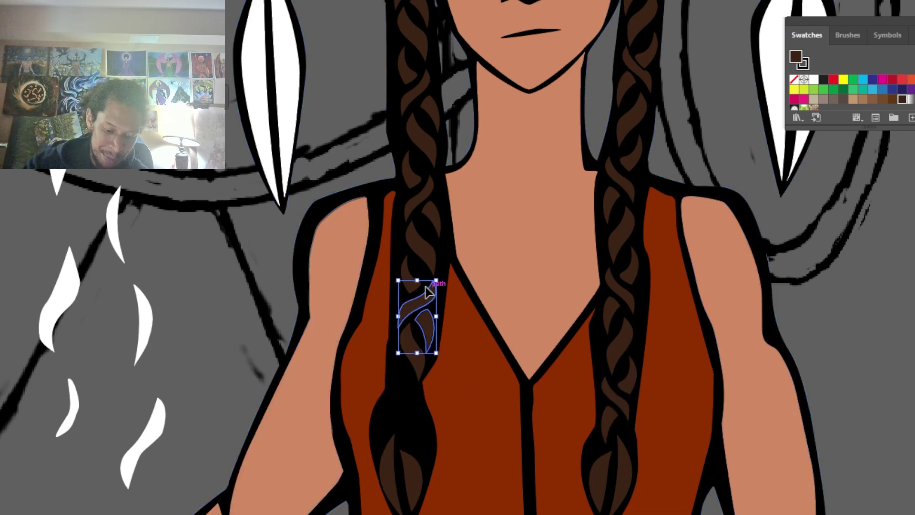
{"action": "left_click", "coordinate": [408, 275], "text": "shift"}
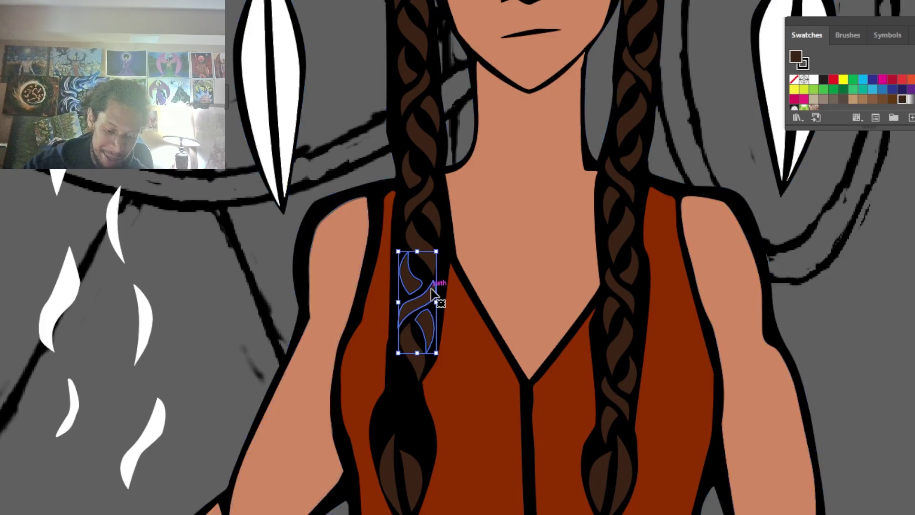
{"action": "left_click_drag", "start_coordinate": [430, 304], "coordinate": [420, 402]}
Step: Pull the vest outline's notch outward beside the lowest braid strands to widen the black area around the copied highlights
{"action": "key", "text": "a"}
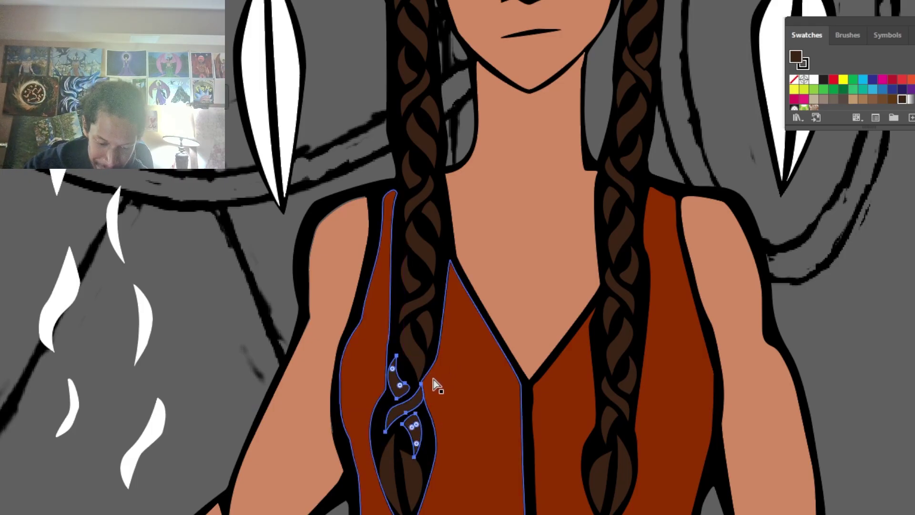
{"action": "left_click", "coordinate": [428, 374]}
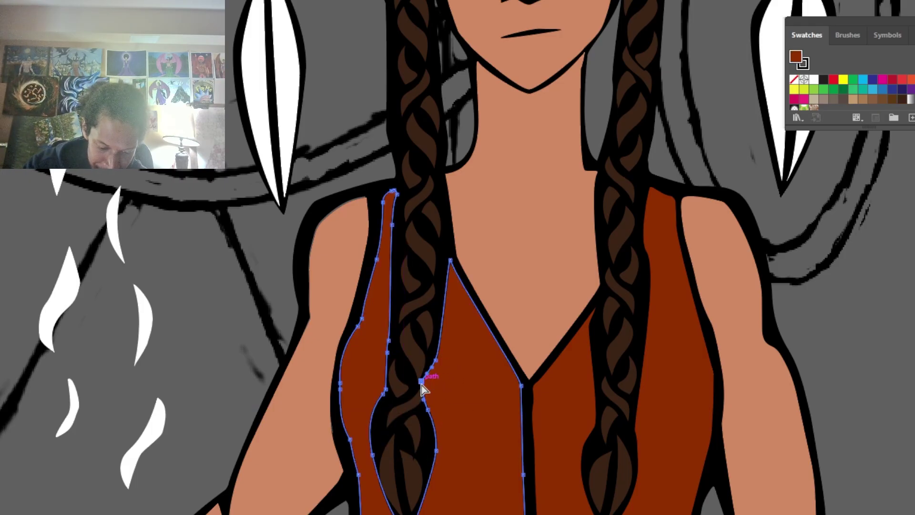
{"action": "left_click_drag", "start_coordinate": [421, 385], "coordinate": [436, 373]}
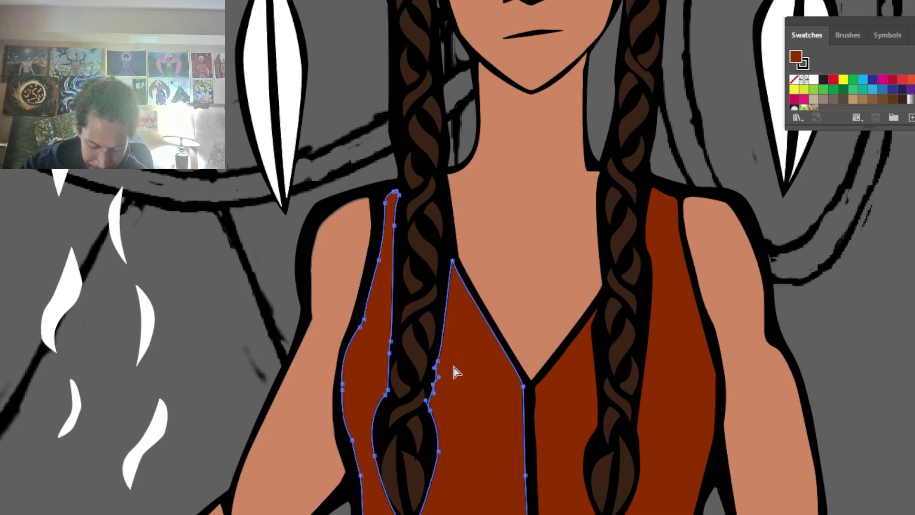
Step: Remove redundant anchors from the vest panel outline along both sides of the braid and the armhole edge
{"action": "key", "text": "p"}
{"action": "left_click", "coordinate": [437, 360]}
{"action": "left_click_drag", "start_coordinate": [433, 344], "coordinate": [461, 403]}
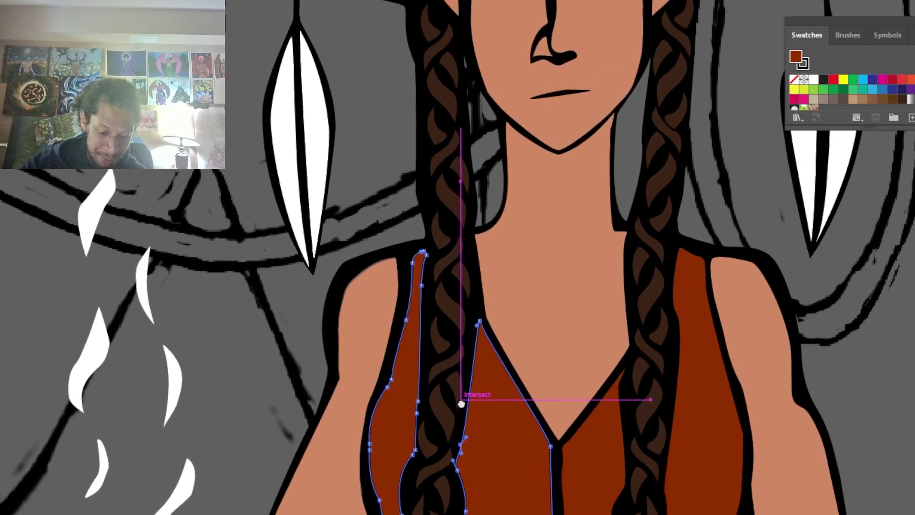
{"action": "left_click", "coordinate": [419, 415]}
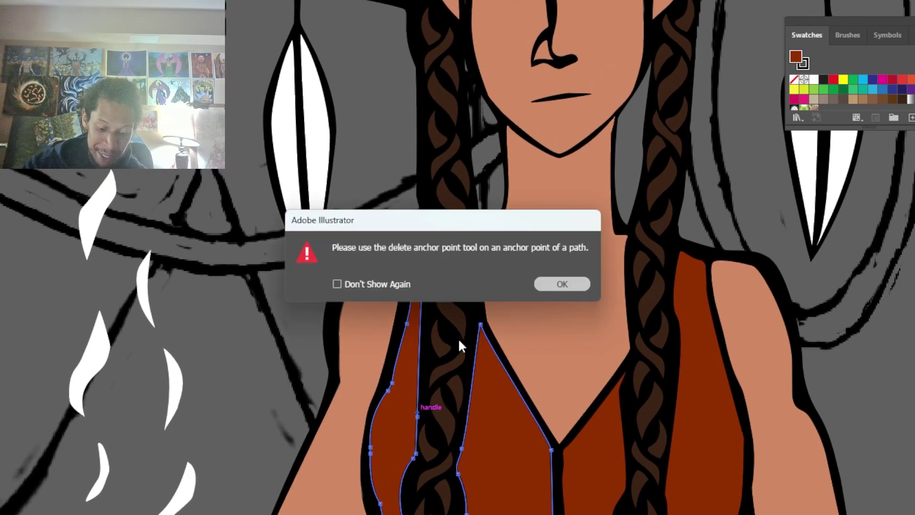
{"action": "key", "text": "Return"}
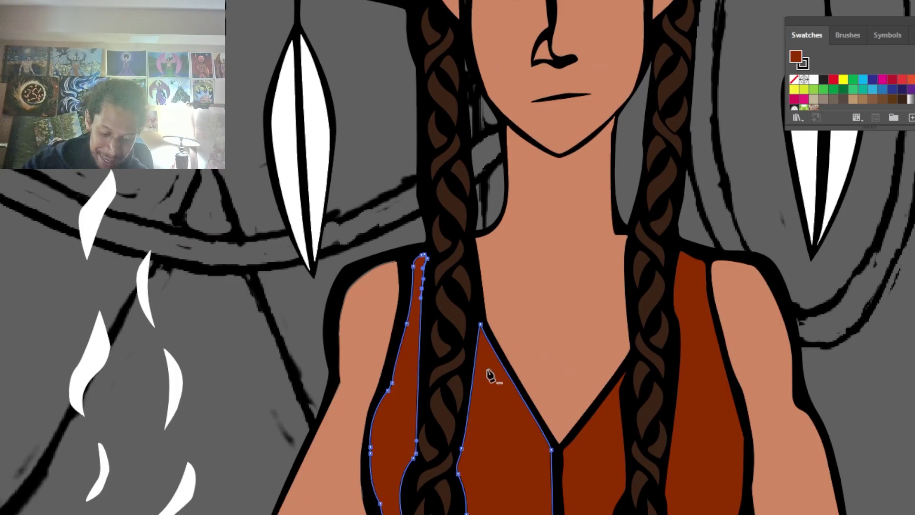
{"action": "left_click", "coordinate": [389, 390]}
{"action": "left_click", "coordinate": [391, 390]}
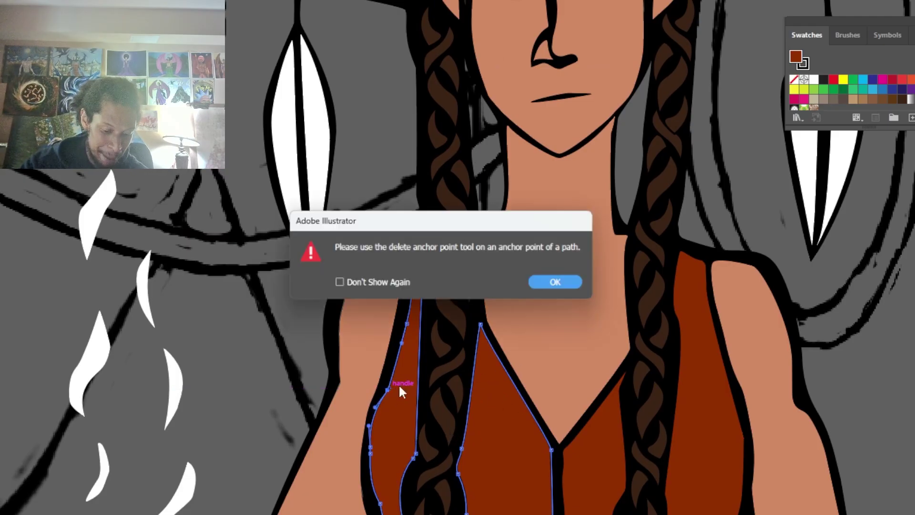
{"action": "key", "text": "Return"}
{"action": "left_click", "coordinate": [371, 453]}
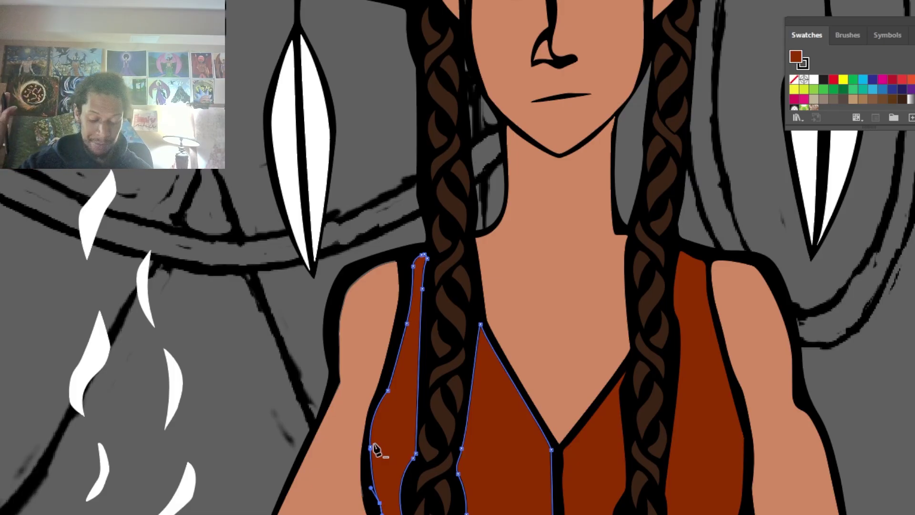
Step: Recolor the large white middle loop of the coiled rope with the near-black fill sampled from the hanging rope
{"action": "scroll", "coordinate": [376, 450], "scroll_direction": "down", "scroll_amount": 3}
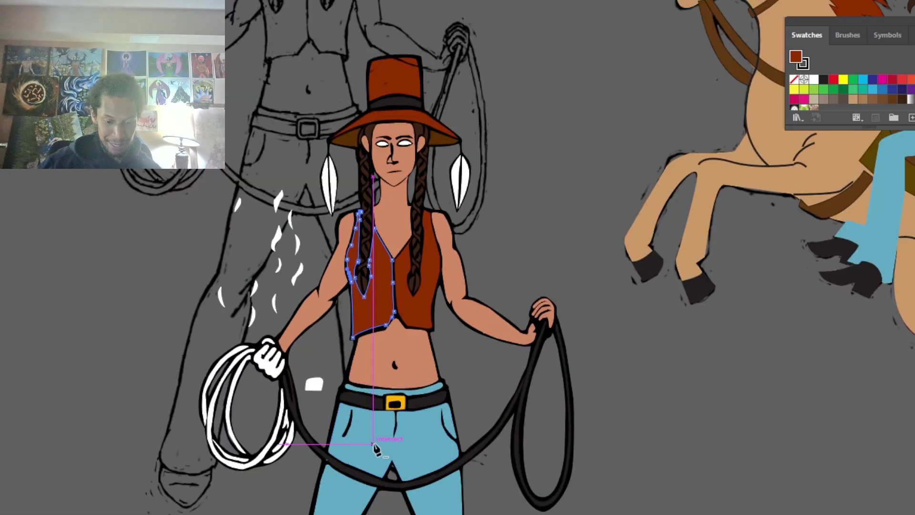
{"action": "key", "text": "ctrl+plus"}
{"action": "key", "text": "ctrl+plus"}
{"action": "key", "text": "ctrl+plus"}
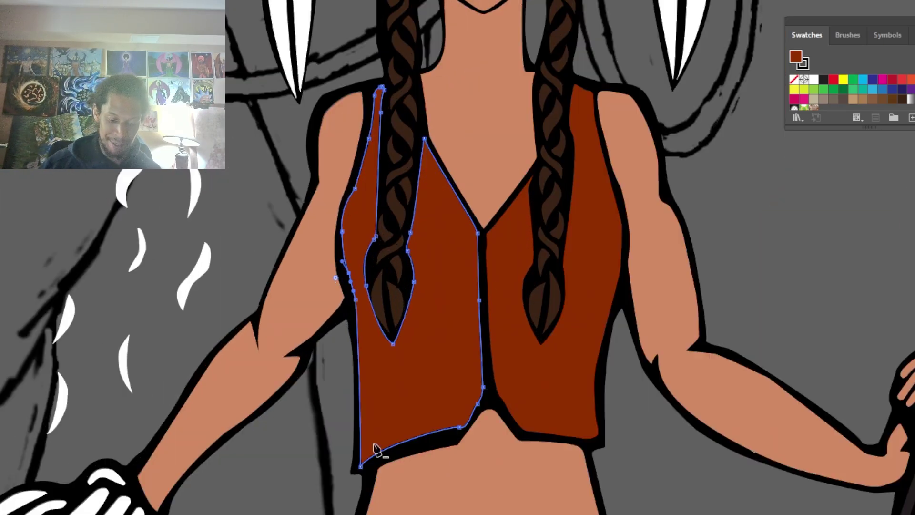
{"action": "left_click_drag", "start_coordinate": [360, 370], "coordinate": [621, 374]}
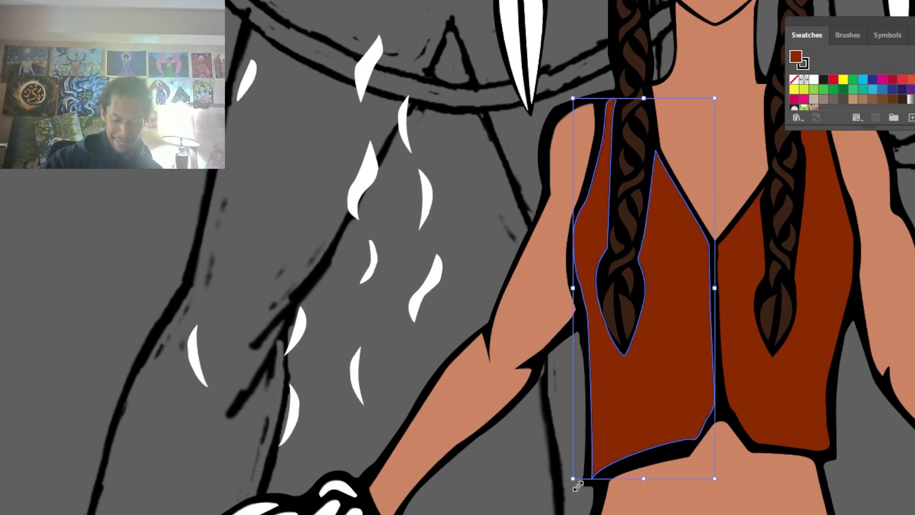
{"action": "left_click_drag", "start_coordinate": [544, 496], "coordinate": [601, 184]}
{"action": "left_click", "coordinate": [398, 481]}
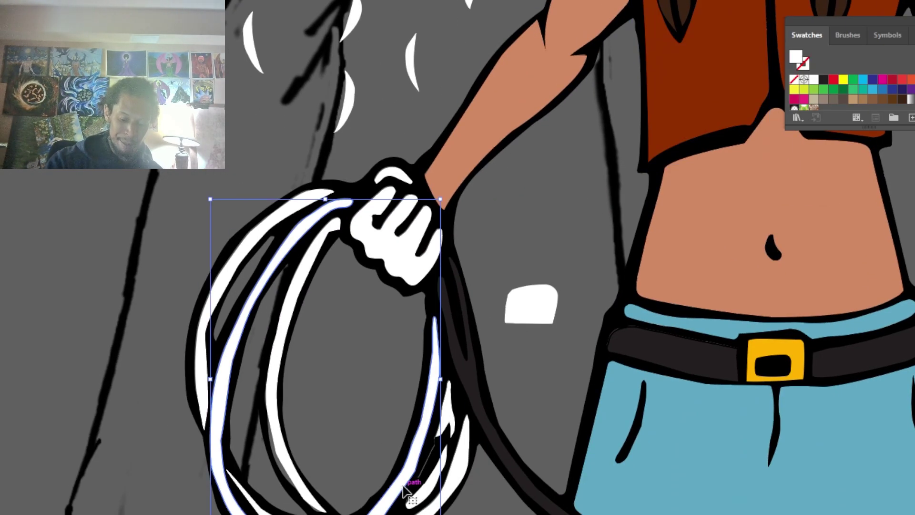
{"action": "key", "text": "i"}
{"action": "left_click", "coordinate": [481, 419]}
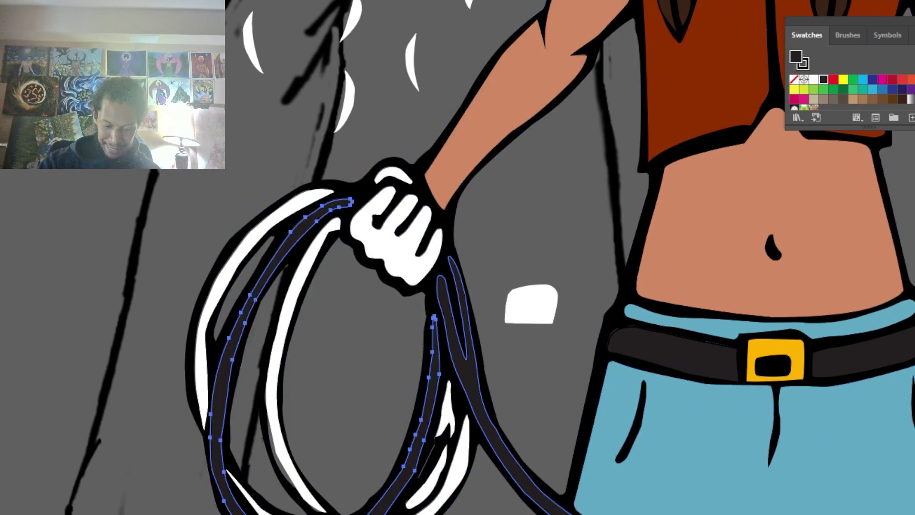
Step: Select the white inner loop and the lower pieces of the coiled rope, and recolor them with the belt's near-black fill
{"action": "key", "text": "v"}
{"action": "left_click", "coordinate": [449, 419]}
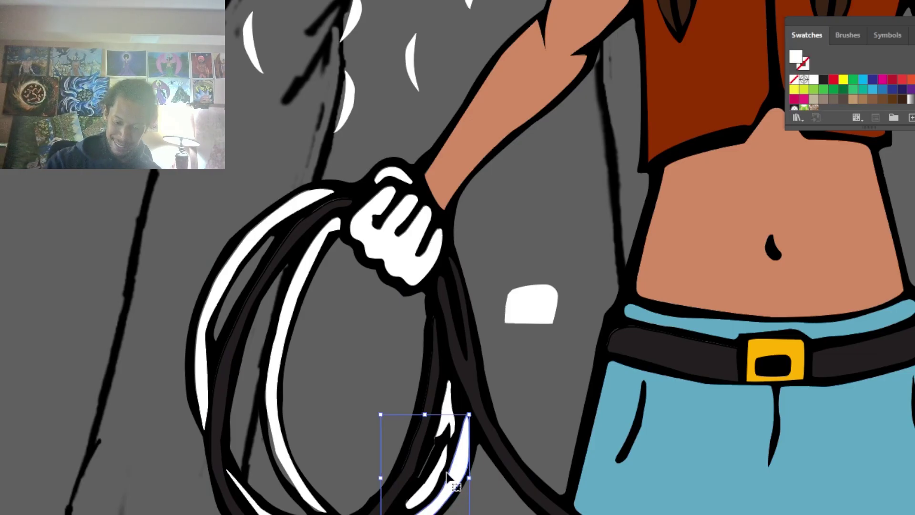
{"action": "left_click", "coordinate": [280, 459], "text": "shift"}
{"action": "left_click", "coordinate": [252, 502], "text": "shift"}
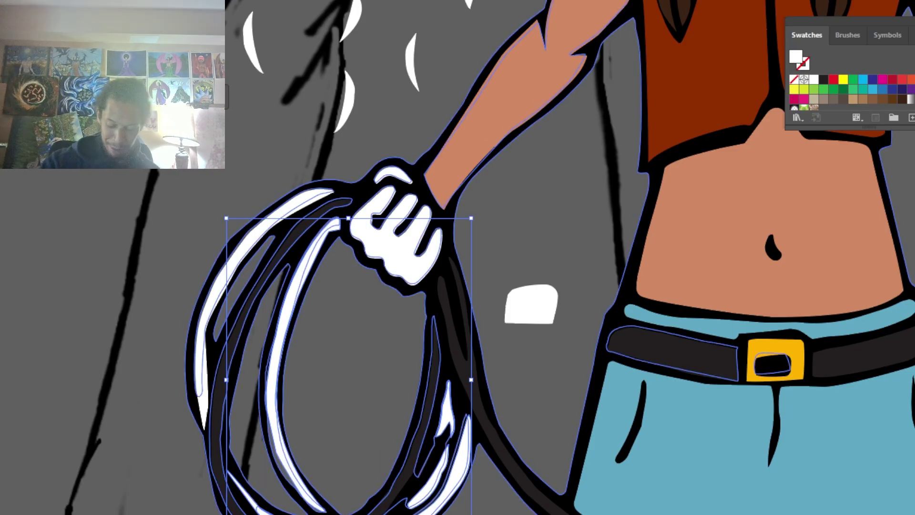
{"action": "key", "text": "i"}
{"action": "left_click", "coordinate": [670, 355]}
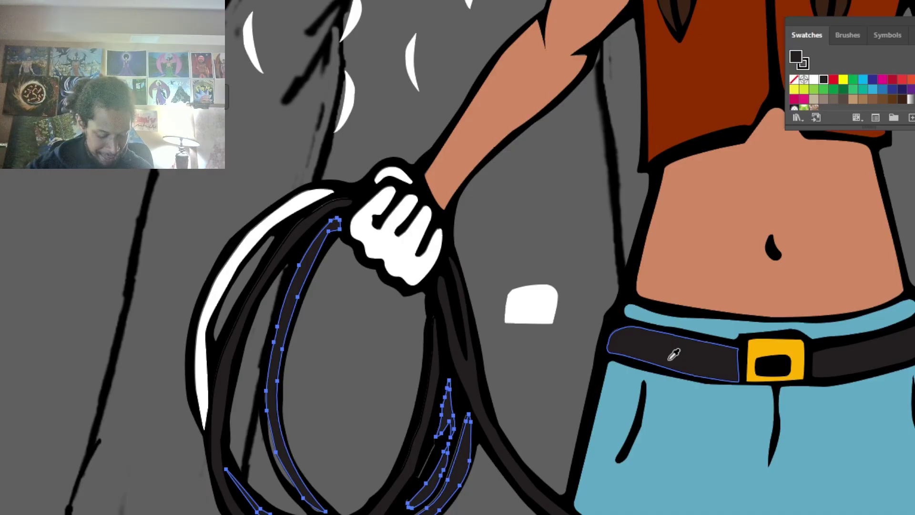
Step: Recolor the white outer loop of the coiled rope with the belt's near-black fill and nudge the lower rope piece 0.02 in sideways
{"action": "key", "text": "v"}
{"action": "key", "text": "ctrl+shift+a"}
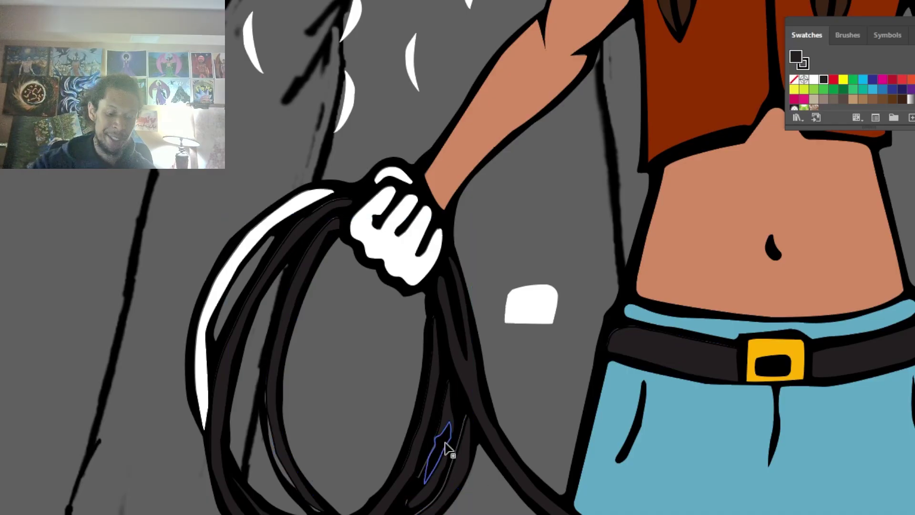
{"action": "left_click", "coordinate": [245, 270]}
{"action": "key", "text": "i"}
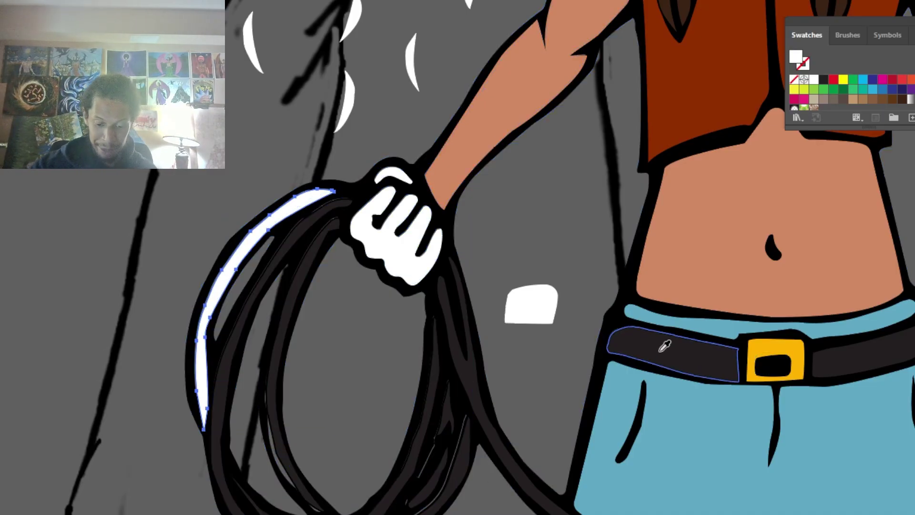
{"action": "left_click", "coordinate": [664, 355]}
{"action": "key", "text": "v"}
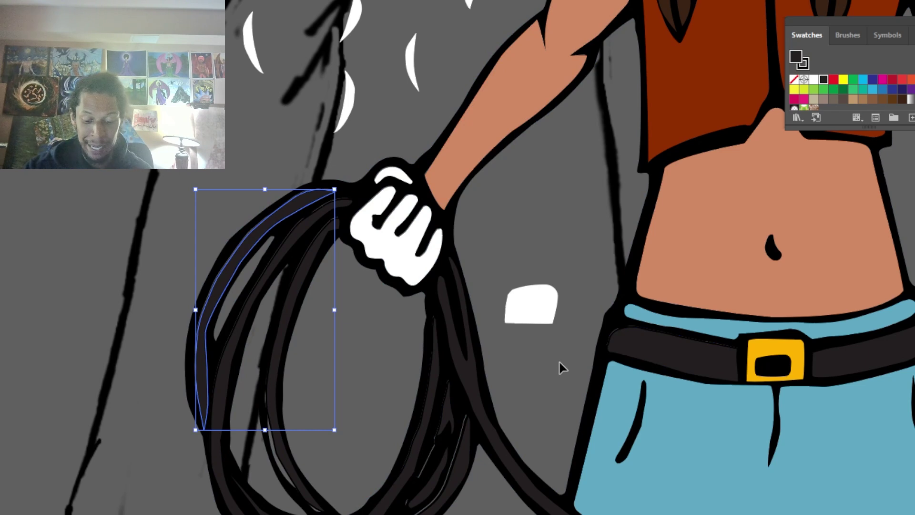
{"action": "key", "text": "ctrl+shift+a"}
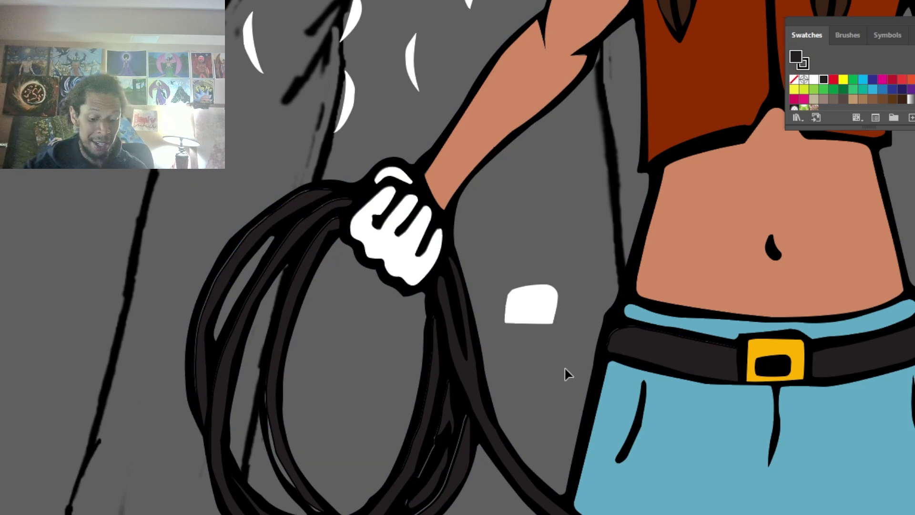
{"action": "left_click", "coordinate": [467, 461]}
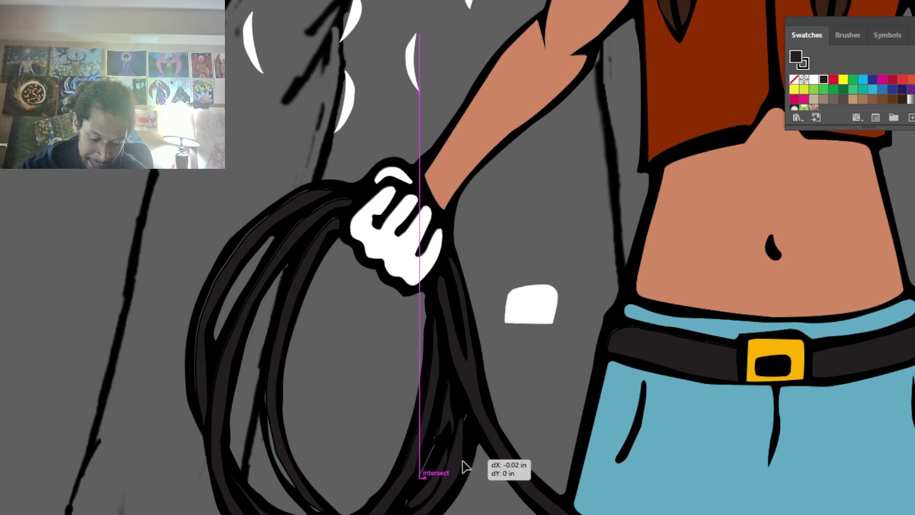
Step: Delete the stray white block beside the hip and the loose white slivers scattered above the rope-holding hand
{"action": "key", "text": "a"}
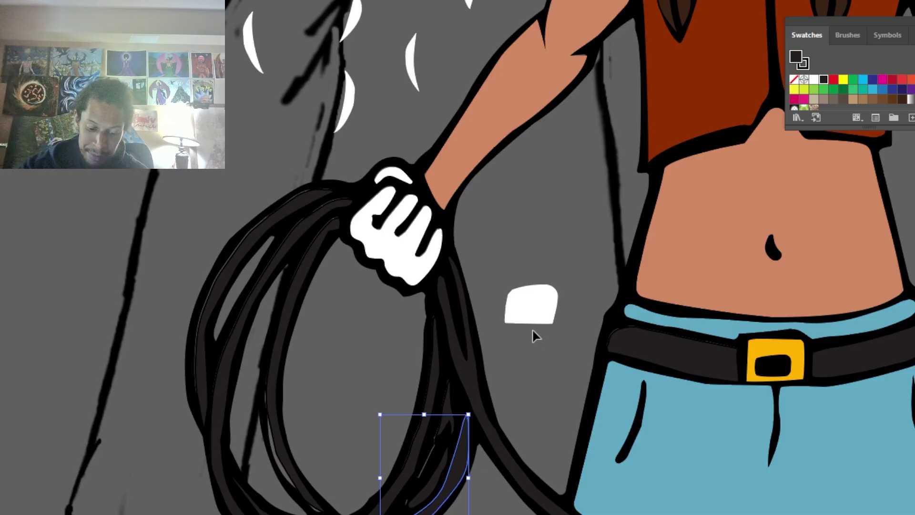
{"action": "left_click", "coordinate": [544, 316]}
{"action": "key", "text": "Delete"}
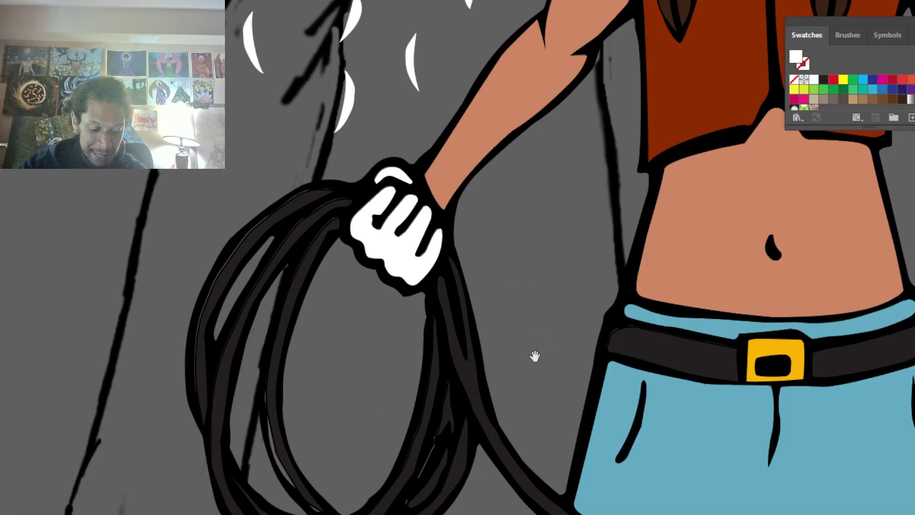
{"action": "mouse_move", "coordinate": [535, 356]}
{"action": "left_mouse_down"}
{"action": "mouse_move", "coordinate": [541, 423]}
{"action": "mouse_move", "coordinate": [619, 512]}
{"action": "left_mouse_up"}
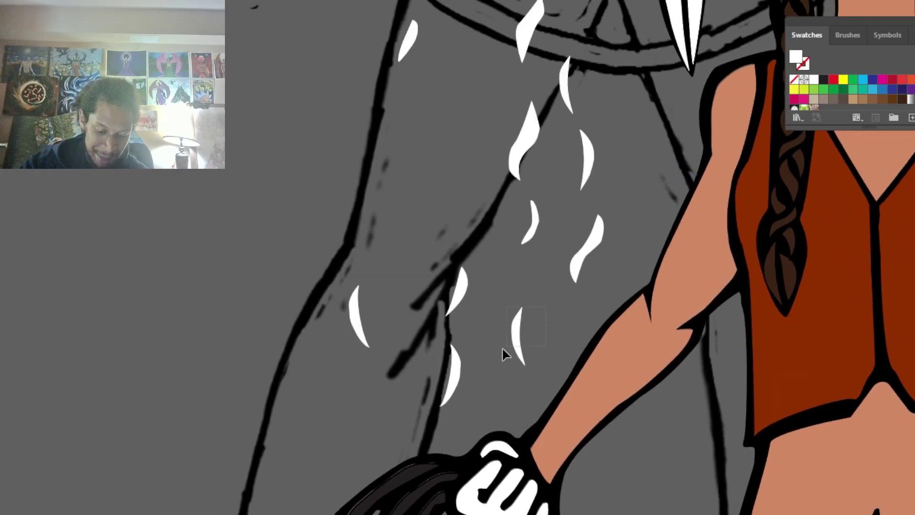
{"action": "left_click_drag", "start_coordinate": [502, 352], "coordinate": [431, 407]}
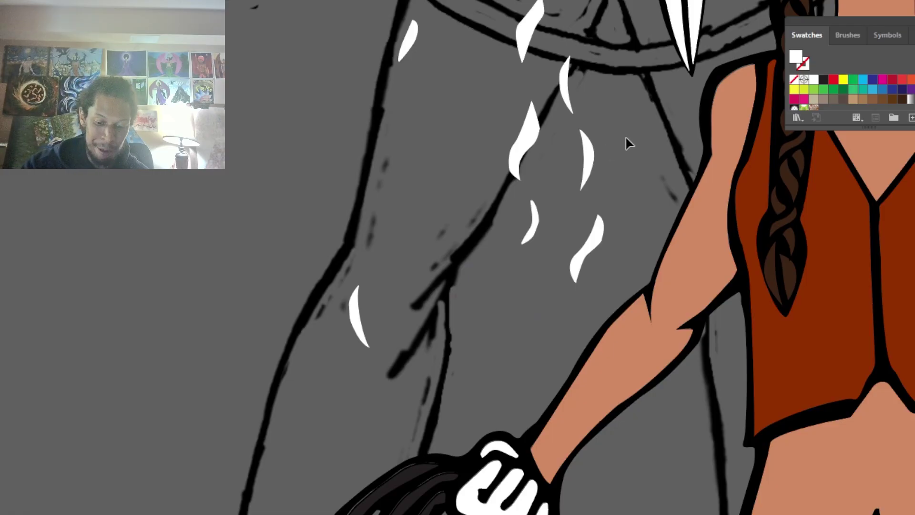
{"action": "left_click_drag", "start_coordinate": [602, 142], "coordinate": [534, 287]}
{"action": "key", "text": "Delete"}
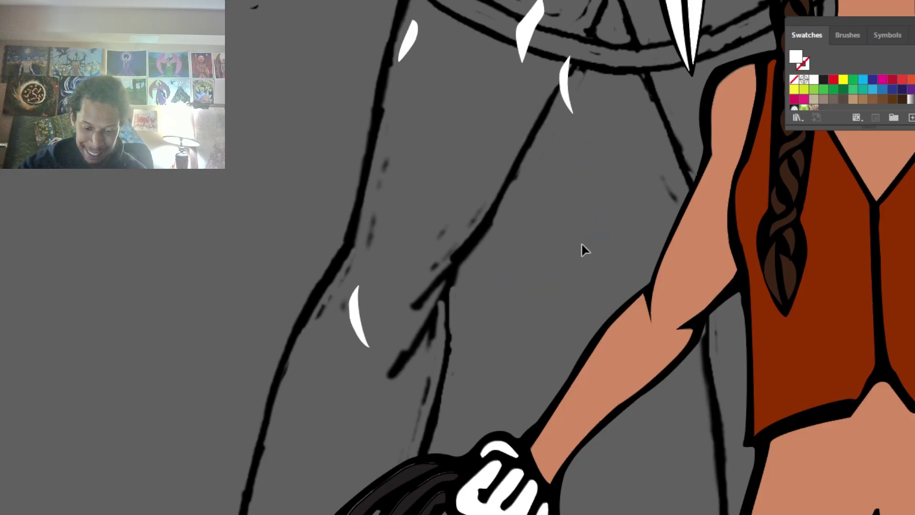
Step: Delete the remaining loose white slivers over the sketched legs and lasso
{"action": "scroll", "coordinate": [598, 189], "scroll_direction": "up", "scroll_amount": 5}
{"action": "left_click_drag", "start_coordinate": [560, 270], "coordinate": [571, 288]}
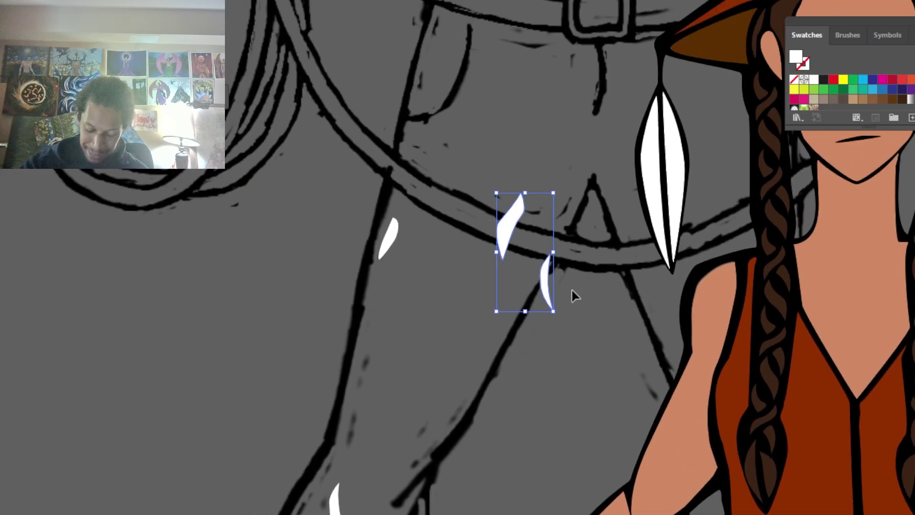
{"action": "key", "text": "Delete"}
{"action": "left_click_drag", "start_coordinate": [448, 192], "coordinate": [373, 375]}
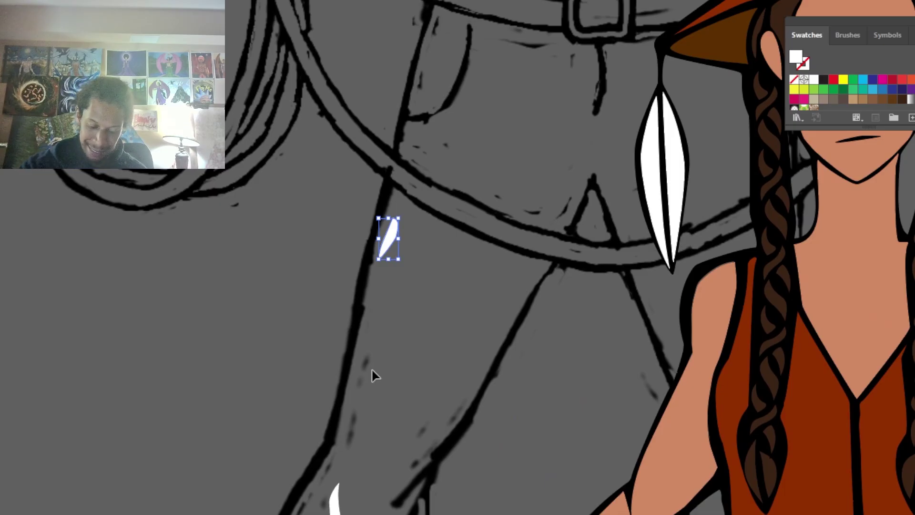
{"action": "key", "text": "Delete"}
{"action": "key", "text": "Delete"}
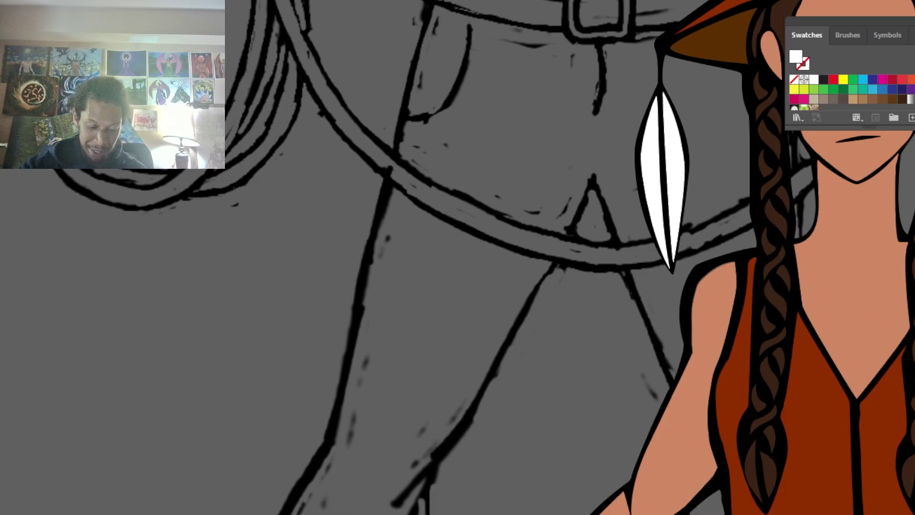
Step: Recolor the white hand and thumb holding the coiled rope with the skin tone sampled from the forearm
{"action": "left_click_drag", "start_coordinate": [635, 274], "coordinate": [430, 510]}
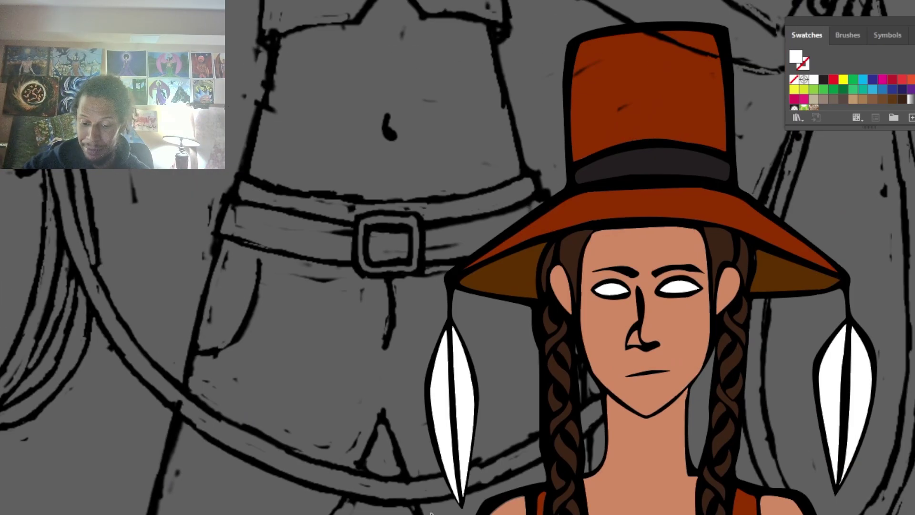
{"action": "key", "text": "ctrl+minus"}
{"action": "key", "text": "ctrl+minus"}
{"action": "key", "text": "ctrl+minus"}
{"action": "key", "text": "ctrl+minus"}
{"action": "key", "text": "ctrl+minus"}
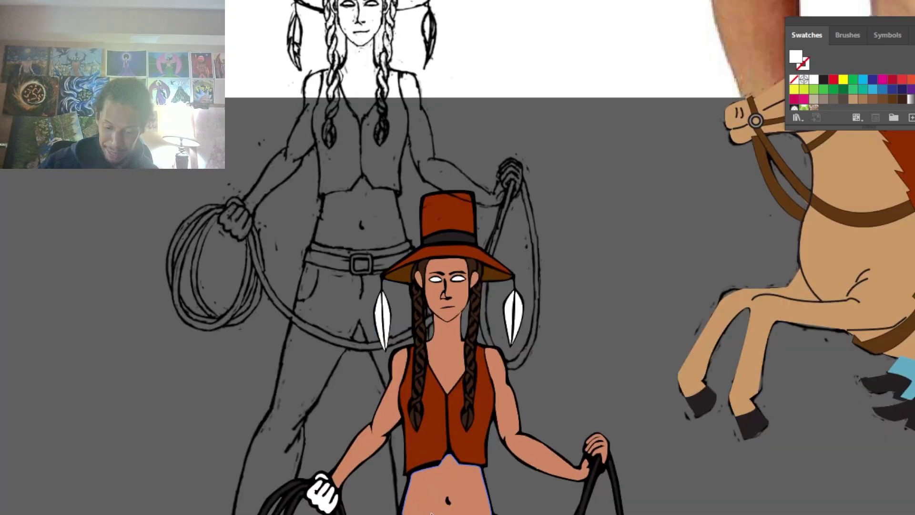
{"action": "key", "text": "ctrl+plus"}
{"action": "key", "text": "ctrl+plus"}
{"action": "key", "text": "ctrl+plus"}
{"action": "key", "text": "ctrl+plus"}
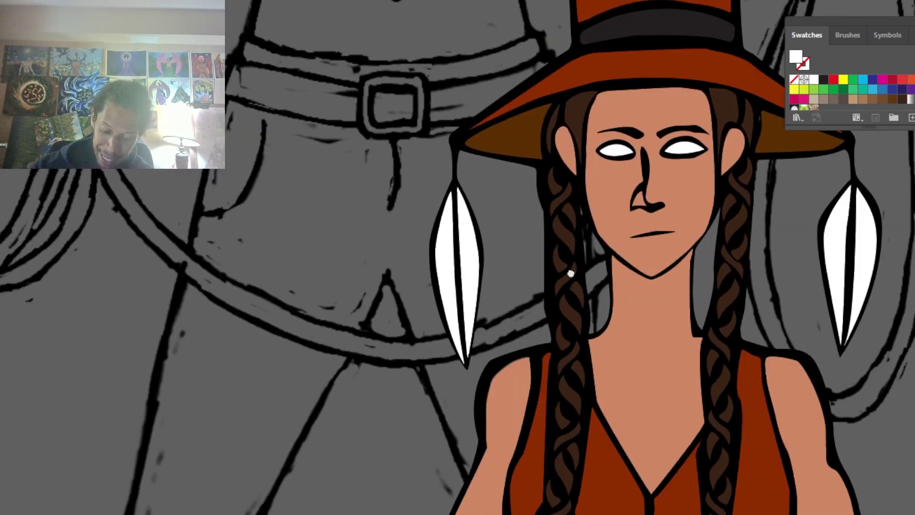
{"action": "left_click_drag", "start_coordinate": [499, 505], "coordinate": [701, 122]}
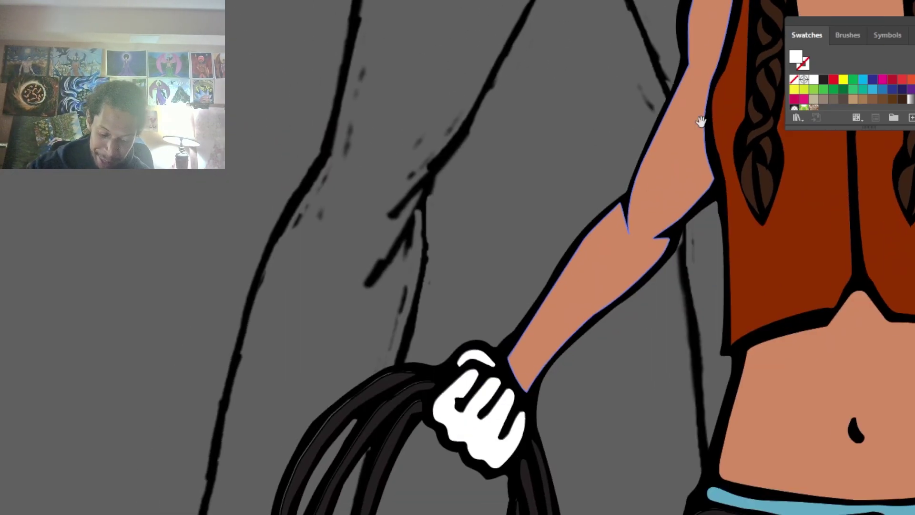
{"action": "left_click", "coordinate": [479, 451]}
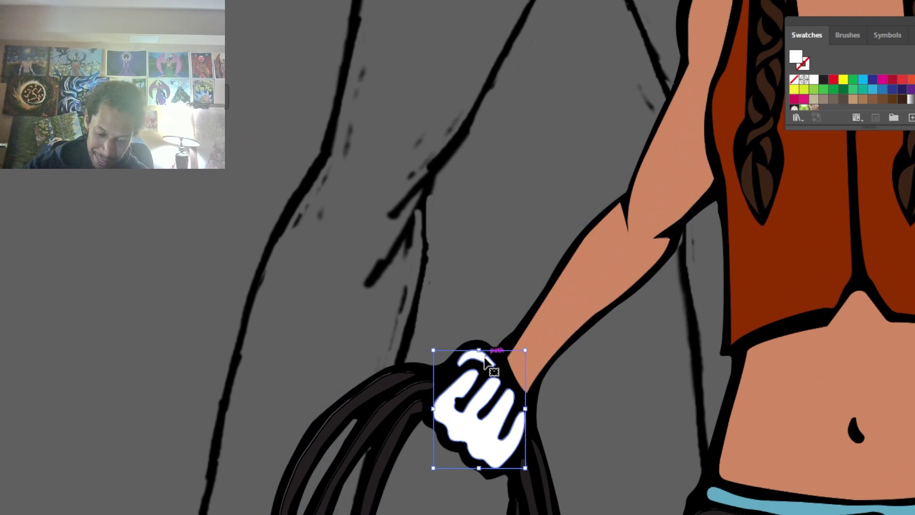
{"action": "key", "text": "i"}
{"action": "left_click", "coordinate": [565, 302]}
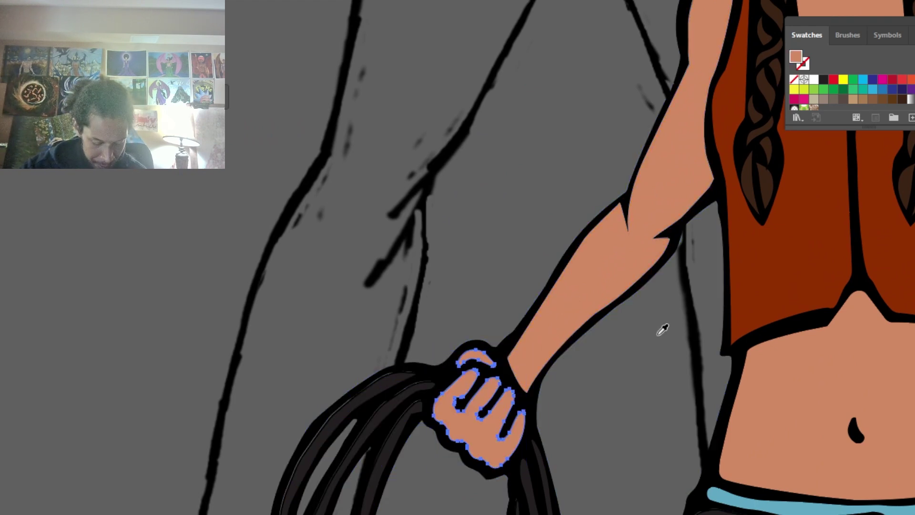
{"action": "key", "text": "v"}
{"action": "left_click", "coordinate": [639, 350]}
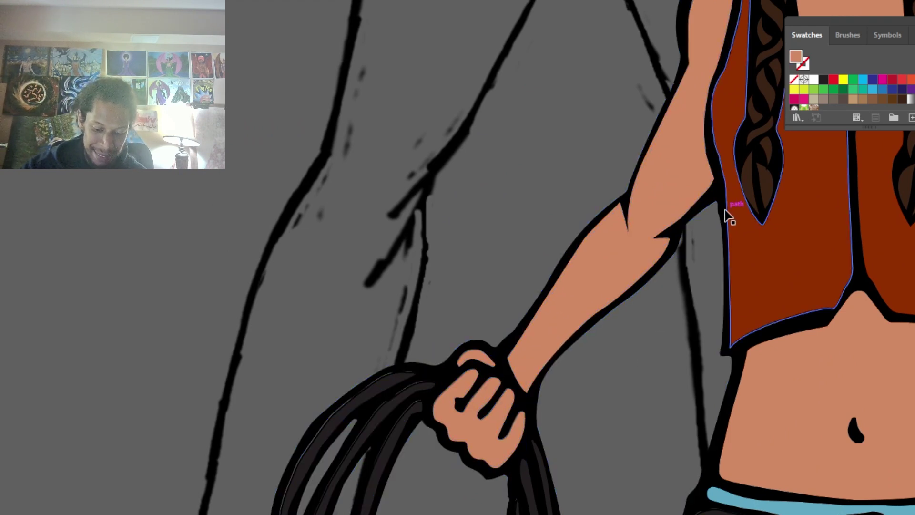
Step: Add anchors on the outer edge of the right-hand feather's left half and pull them inward to cut a narrow notch
{"action": "scroll", "coordinate": [716, 228], "scroll_direction": "up", "scroll_amount": 10}
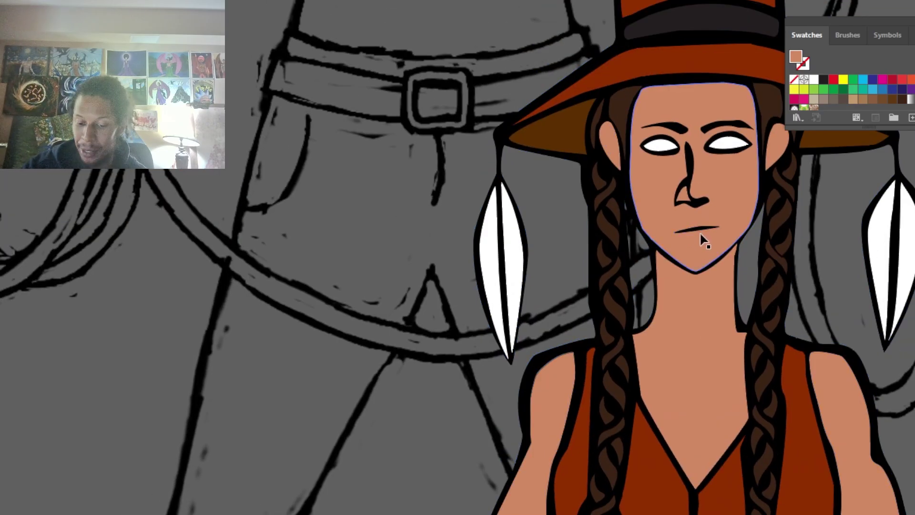
{"action": "left_click_drag", "start_coordinate": [763, 194], "coordinate": [526, 387]}
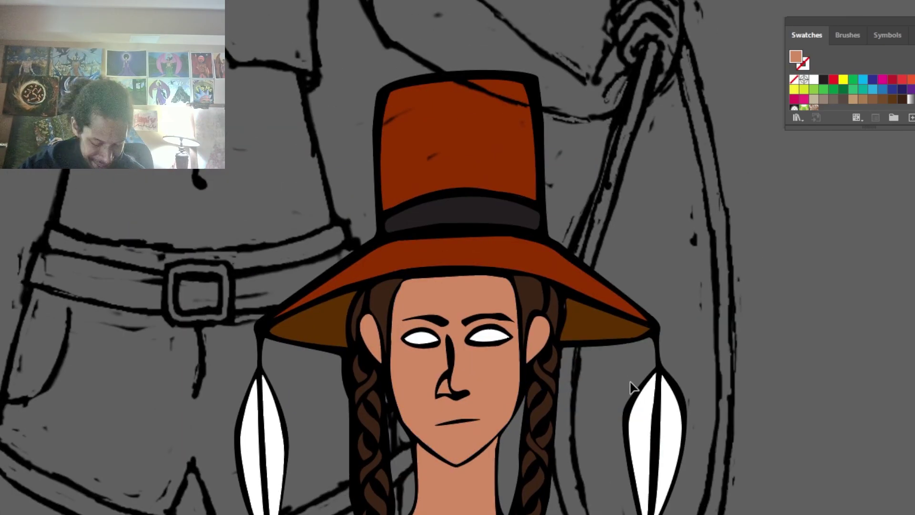
{"action": "key", "text": "ctrl+equal"}
{"action": "key", "text": "ctrl+equal"}
{"action": "key", "text": "ctrl+equal"}
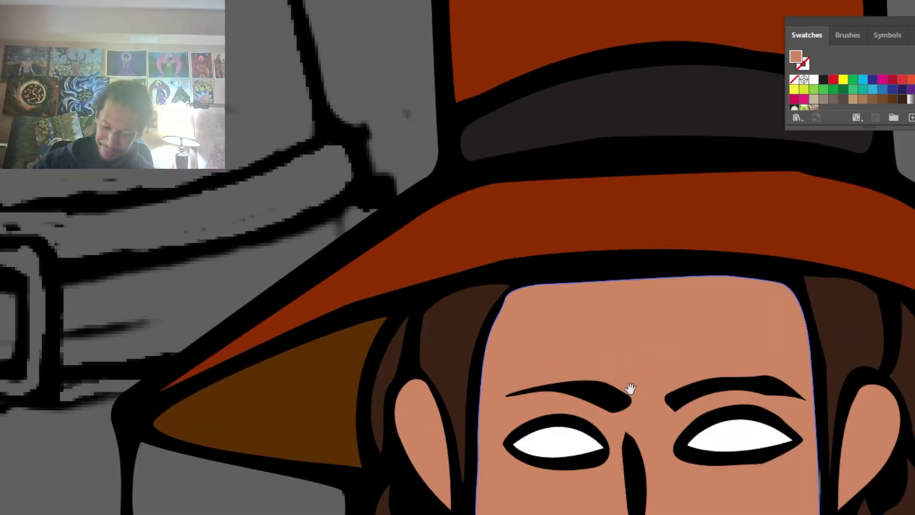
{"action": "left_click_drag", "start_coordinate": [631, 390], "coordinate": [304, 163]}
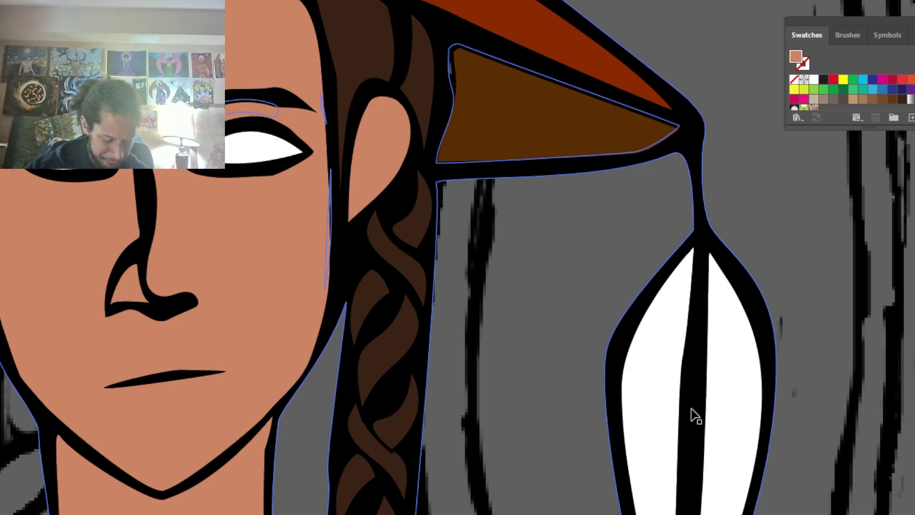
{"action": "left_click", "coordinate": [637, 476]}
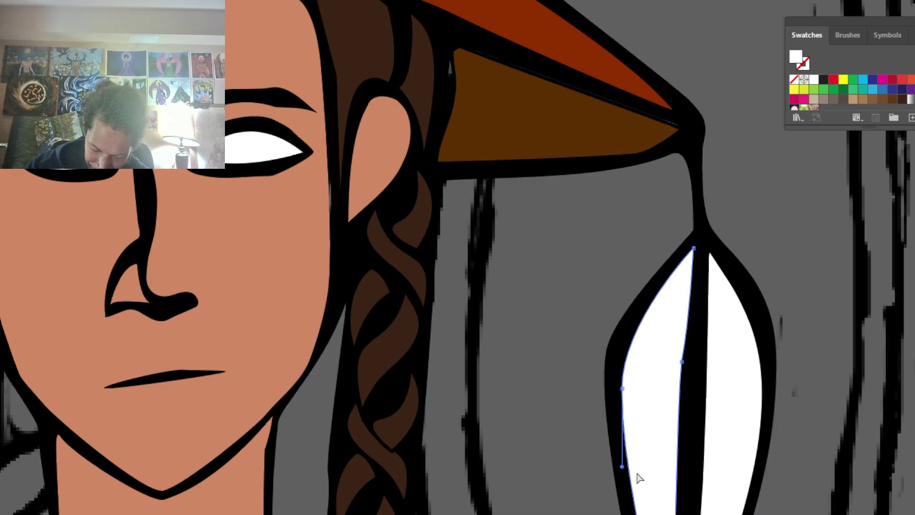
{"action": "key", "text": "plus"}
{"action": "left_click", "coordinate": [629, 470]}
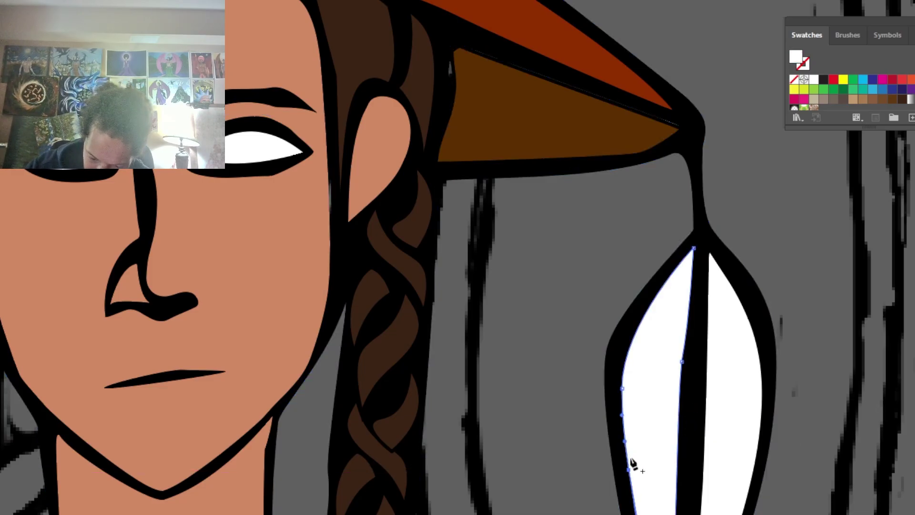
{"action": "left_click", "coordinate": [625, 448]}
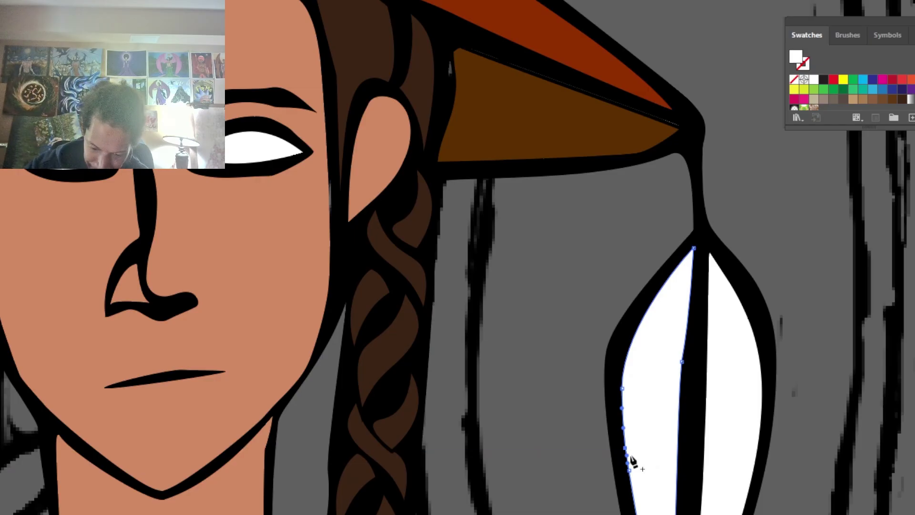
{"action": "left_click", "coordinate": [627, 460]}
{"action": "left_click_drag", "start_coordinate": [630, 457], "coordinate": [658, 450]}
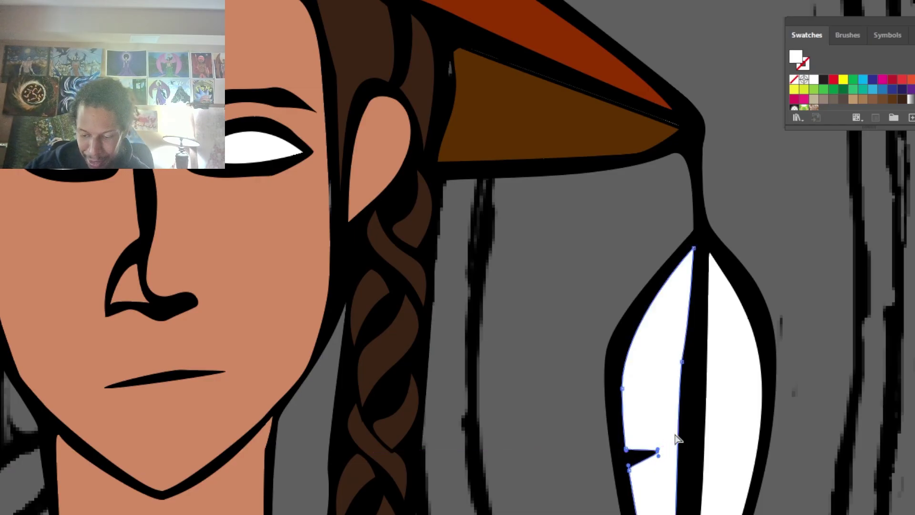
Step: Add anchors on the outer edge of the same feather's right half and pull them inward to form a matching notch
{"action": "left_click_drag", "start_coordinate": [737, 463], "coordinate": [714, 408]}
{"action": "left_click", "coordinate": [729, 436]}
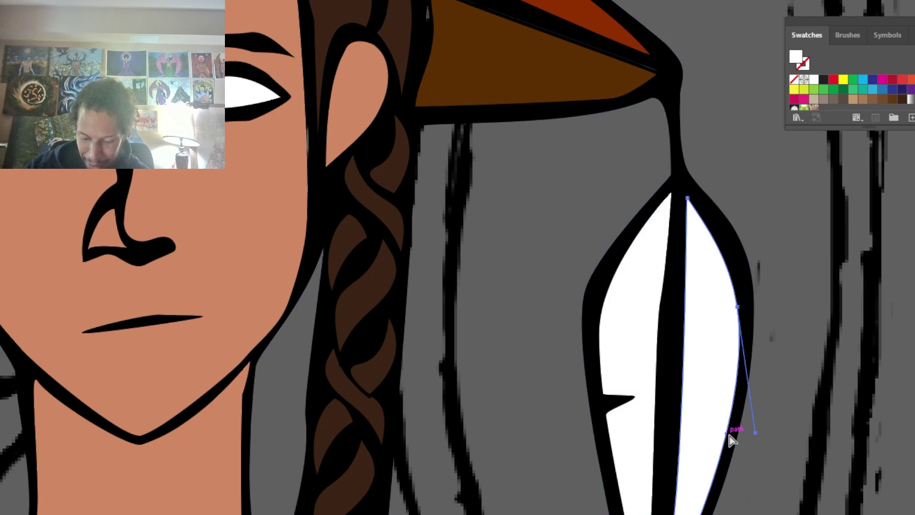
{"action": "key", "text": "minus"}
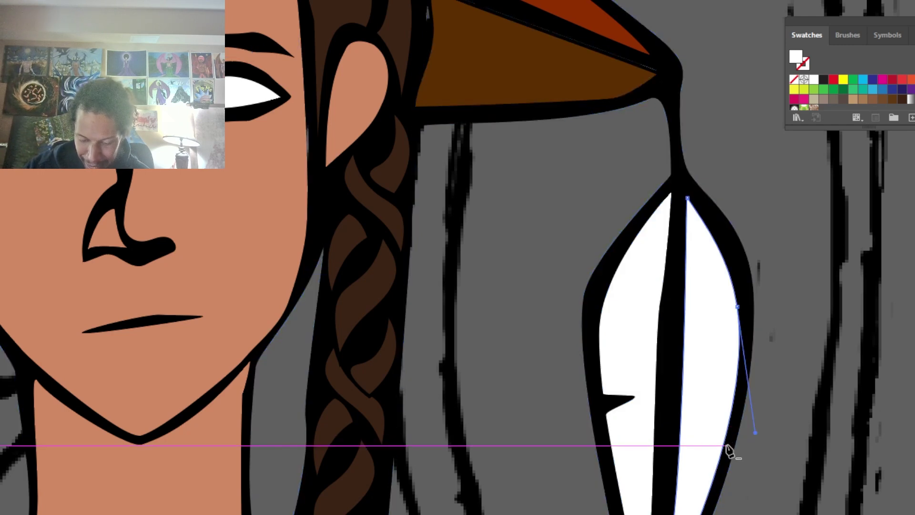
{"action": "key", "text": "plus"}
{"action": "left_click", "coordinate": [721, 452]}
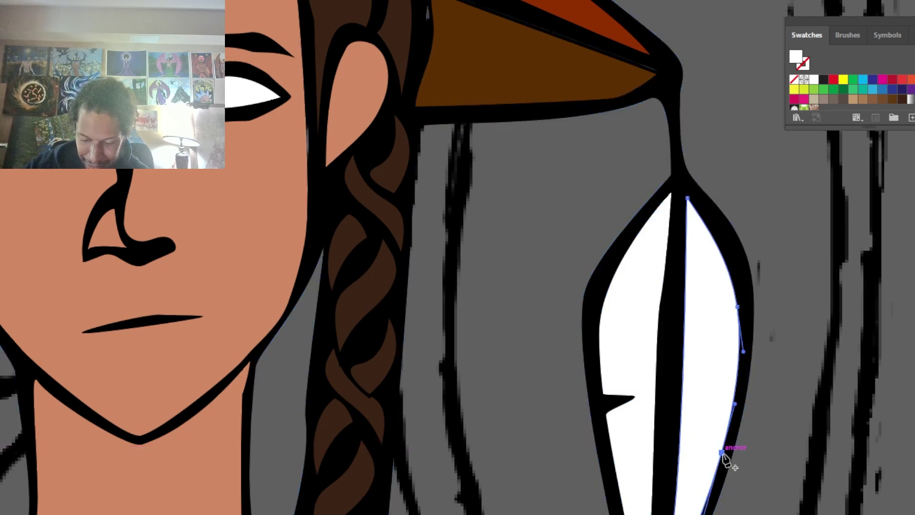
{"action": "left_click", "coordinate": [729, 417]}
{"action": "left_click", "coordinate": [725, 435]}
{"action": "key", "text": "a"}
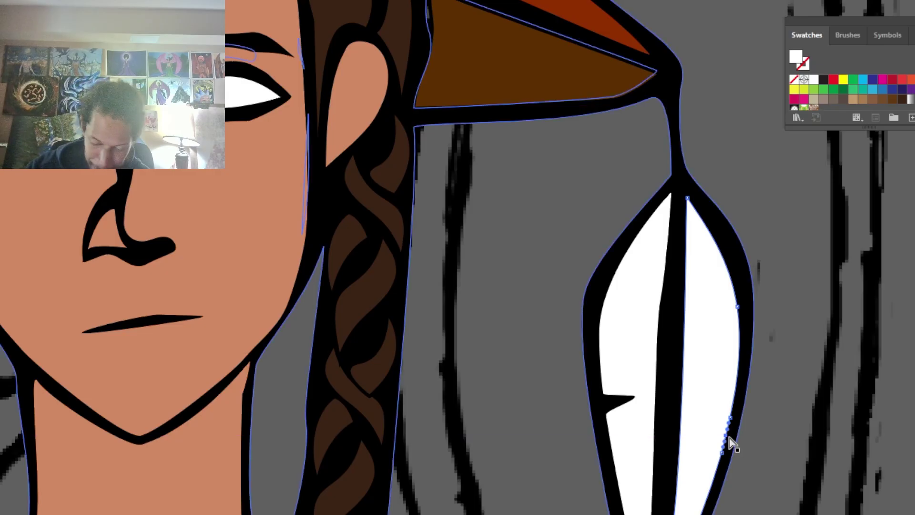
{"action": "mouse_move", "coordinate": [726, 435]}
{"action": "left_mouse_down"}
{"action": "mouse_move", "coordinate": [700, 431]}
{"action": "mouse_move", "coordinate": [727, 420]}
{"action": "left_mouse_up"}
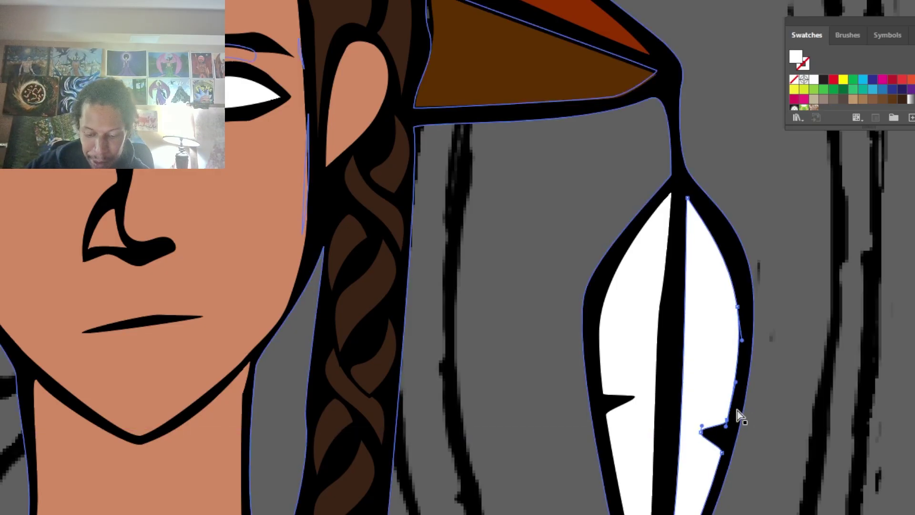
{"action": "left_click", "coordinate": [756, 396]}
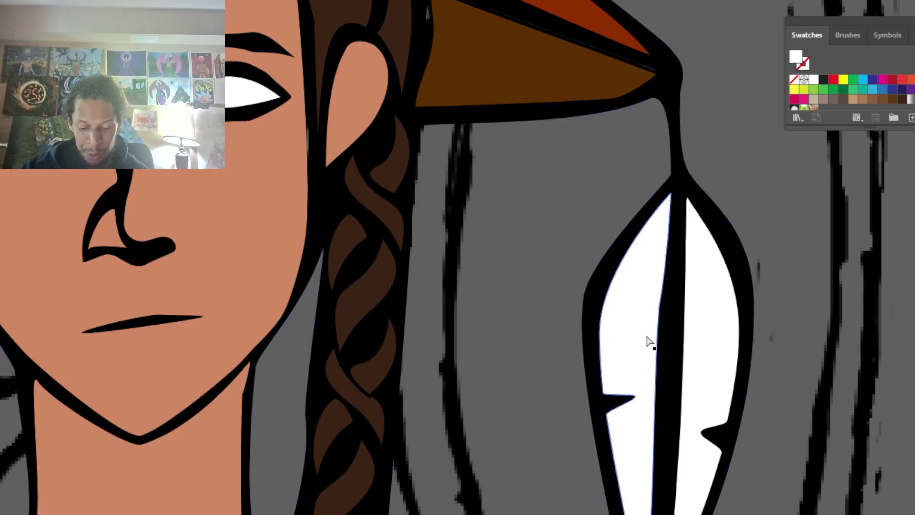
{"action": "scroll", "coordinate": [653, 362], "scroll_direction": "up", "scroll_amount": 2}
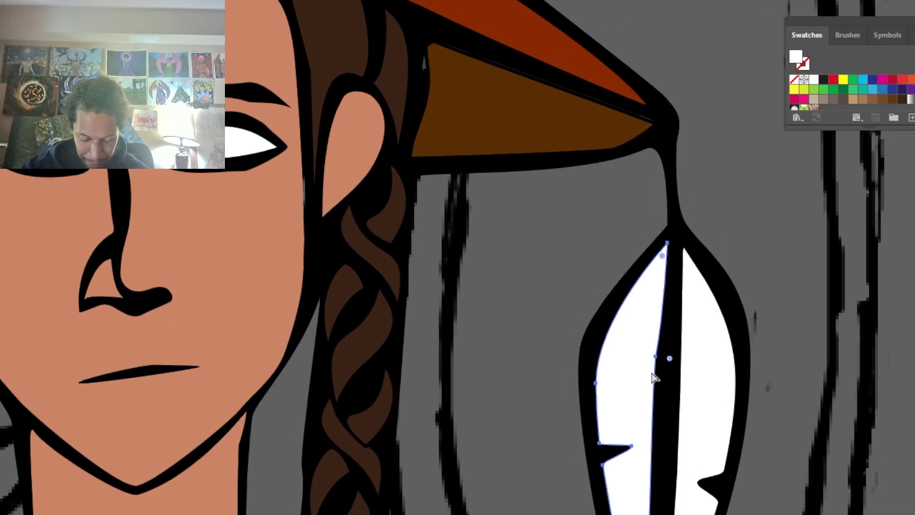
Step: Add anchors on the upper outer edge of the right-hand feather's left half and pull the middle one inward to cut a second notch
{"action": "key", "text": "p"}
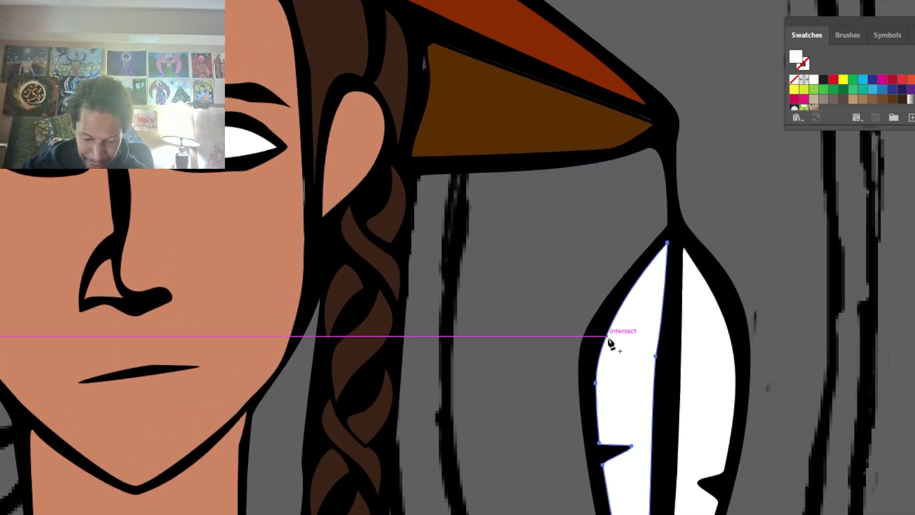
{"action": "left_click", "coordinate": [607, 336]}
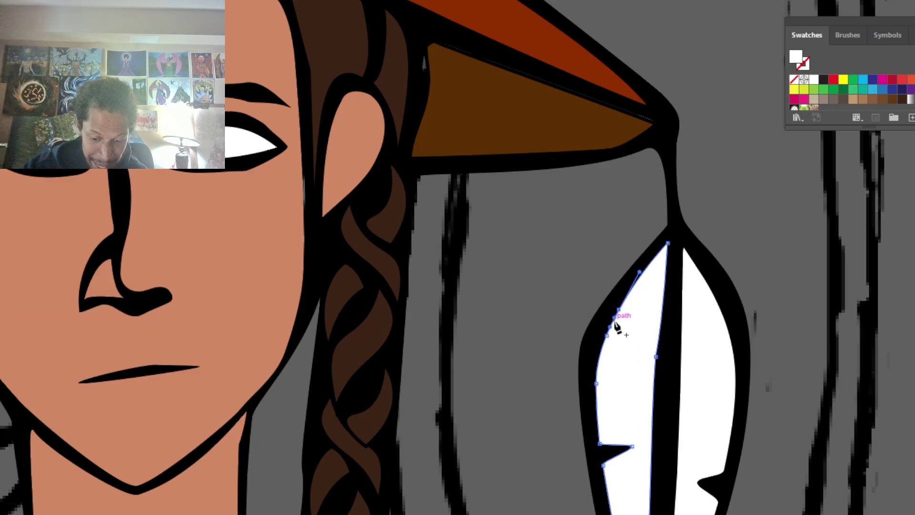
{"action": "left_click", "coordinate": [615, 324]}
{"action": "key", "text": "Return"}
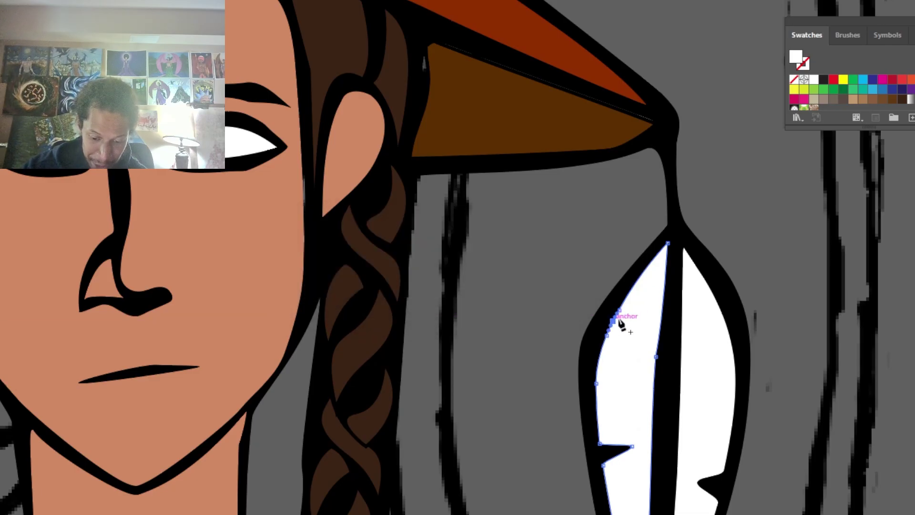
{"action": "left_click_drag", "start_coordinate": [617, 324], "coordinate": [634, 332]}
Step: Cut a small notch in the lower outer edge of the right-hand feather's right half by adding anchors and pulling one inward
{"action": "left_click_drag", "start_coordinate": [725, 381], "coordinate": [711, 291]}
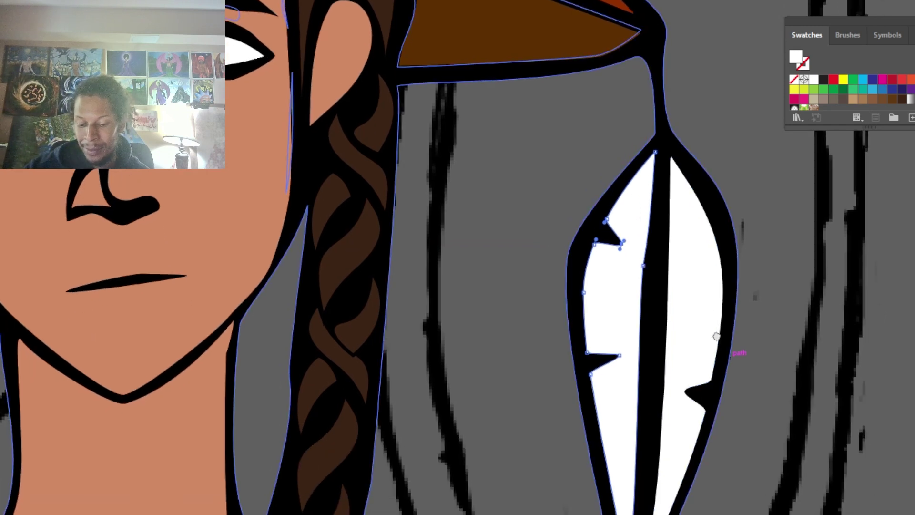
{"action": "left_click_drag", "start_coordinate": [721, 414], "coordinate": [721, 315]}
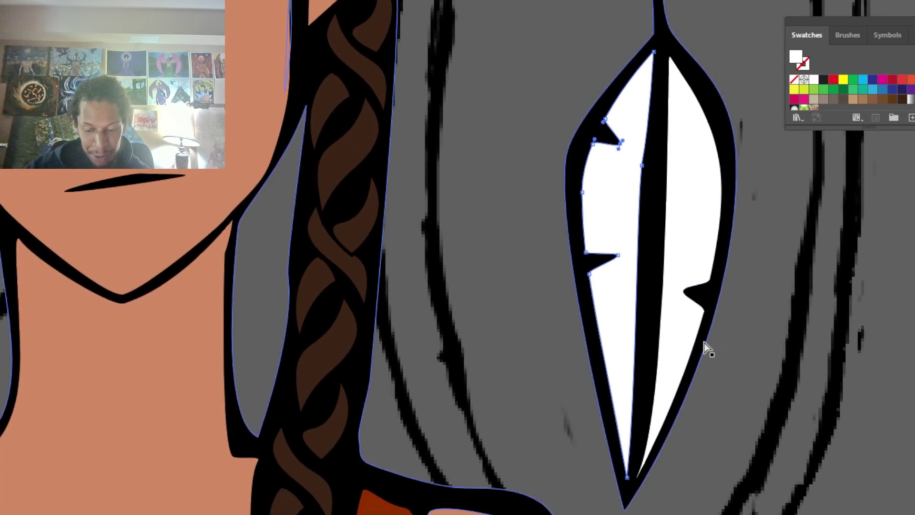
{"action": "left_click", "coordinate": [687, 372]}
{"action": "key", "text": "p"}
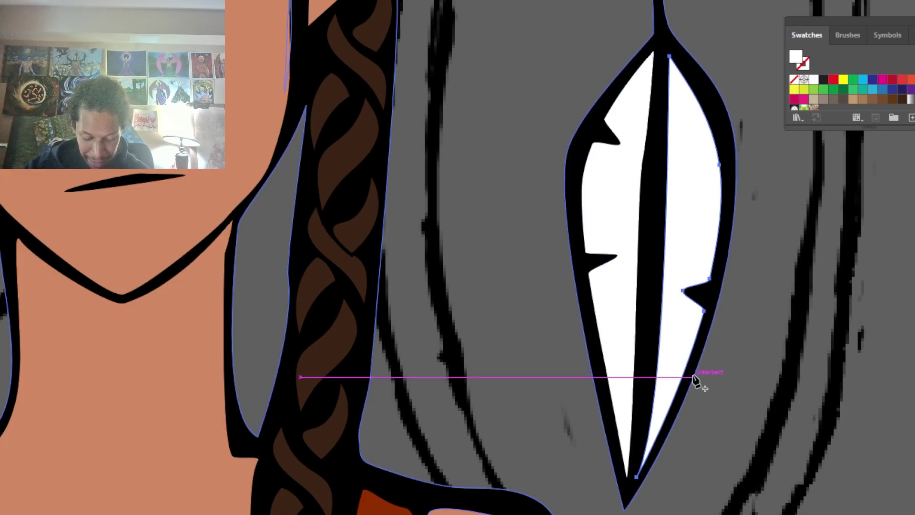
{"action": "left_click", "coordinate": [679, 385]}
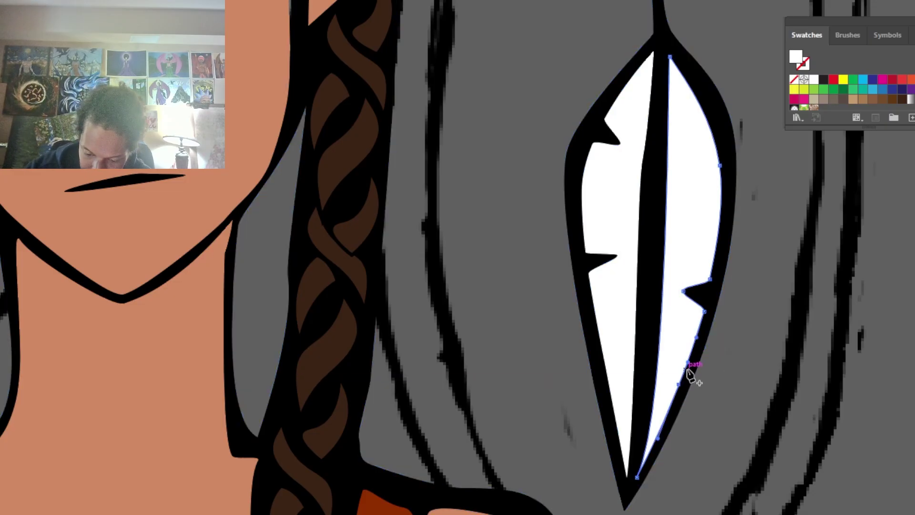
{"action": "left_click", "coordinate": [685, 365]}
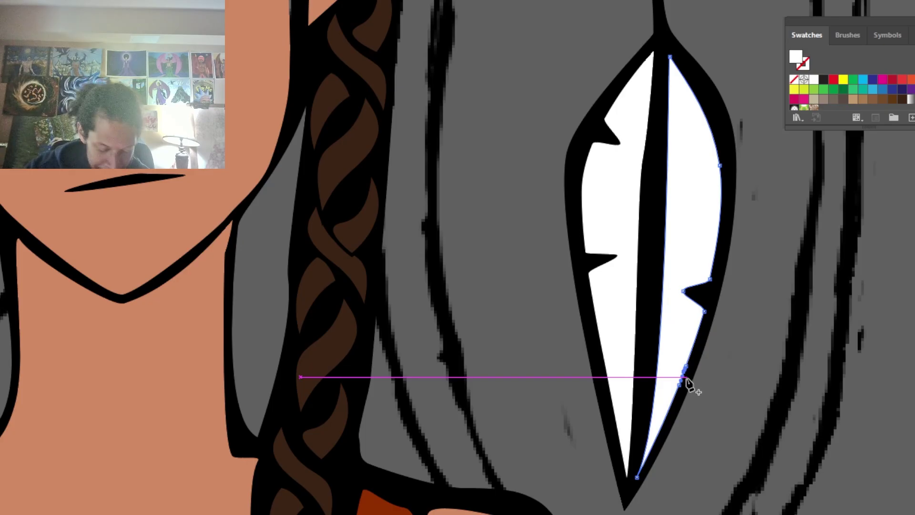
{"action": "left_click_drag", "start_coordinate": [686, 376], "coordinate": [673, 372]}
{"action": "left_click", "coordinate": [716, 397]}
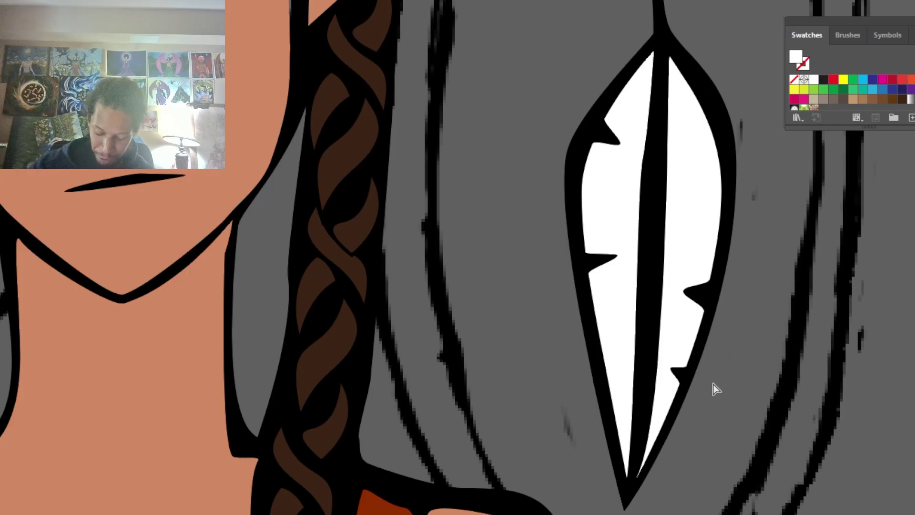
Step: Add anchors below the widest part of the left-hand feather's right half and pull the middle one inward to form a notch
{"action": "key", "text": "ctrl+minus"}
{"action": "key", "text": "ctrl+minus"}
{"action": "key", "text": "ctrl+minus"}
{"action": "key", "text": "ctrl+minus"}
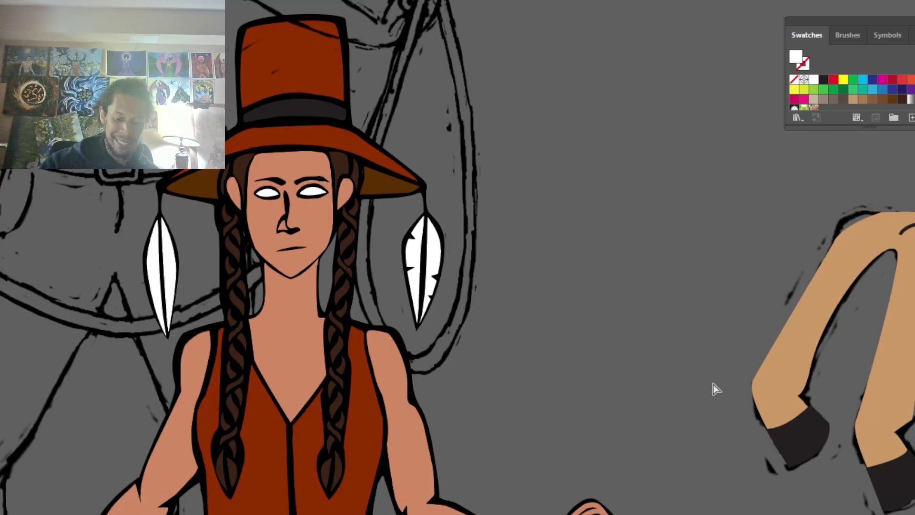
{"action": "mouse_move", "coordinate": [490, 290]}
{"action": "left_mouse_down"}
{"action": "mouse_move", "coordinate": [818, 424]}
{"action": "mouse_move", "coordinate": [826, 439]}
{"action": "left_mouse_up"}
{"action": "key", "text": "ctrl+plus"}
{"action": "key", "text": "ctrl+plus"}
{"action": "key", "text": "ctrl+plus"}
{"action": "key", "text": "ctrl+plus"}
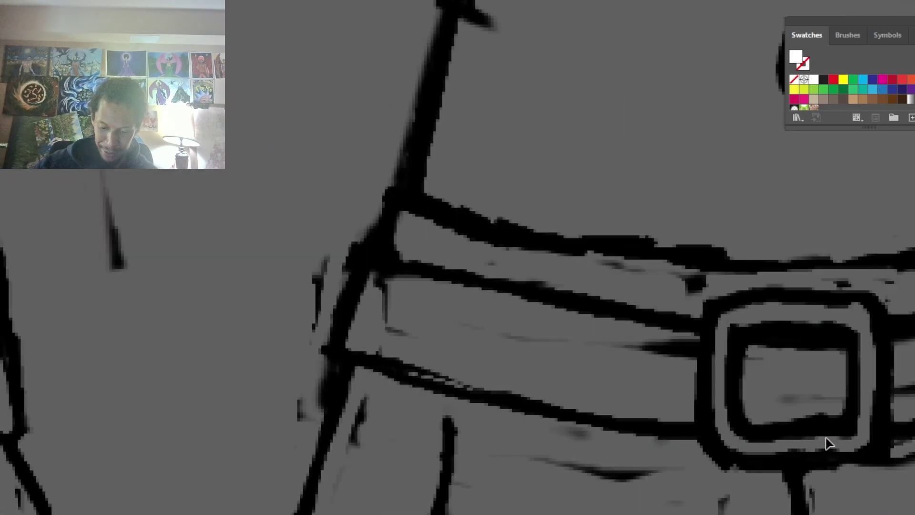
{"action": "left_click_drag", "start_coordinate": [564, 394], "coordinate": [247, 124]}
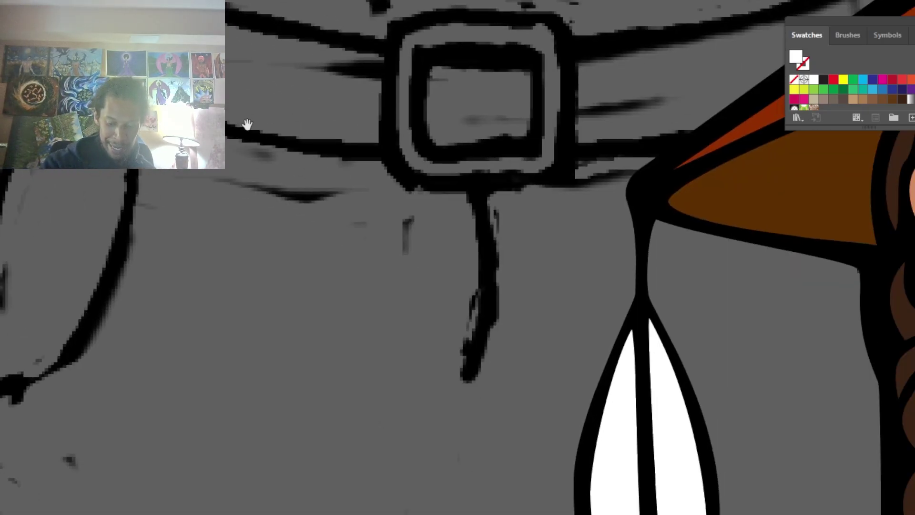
{"action": "left_click_drag", "start_coordinate": [681, 429], "coordinate": [634, 315]}
{"action": "left_click", "coordinate": [643, 365]}
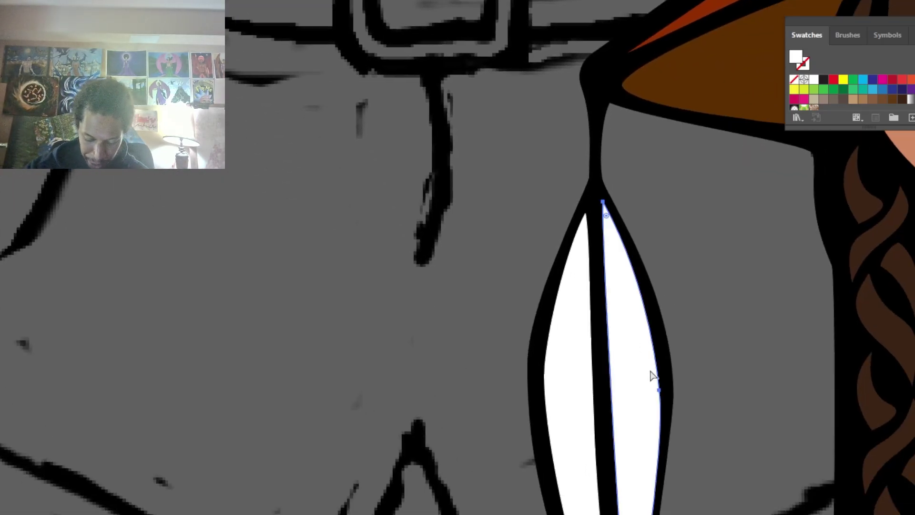
{"action": "left_click_drag", "start_coordinate": [662, 460], "coordinate": [646, 382]}
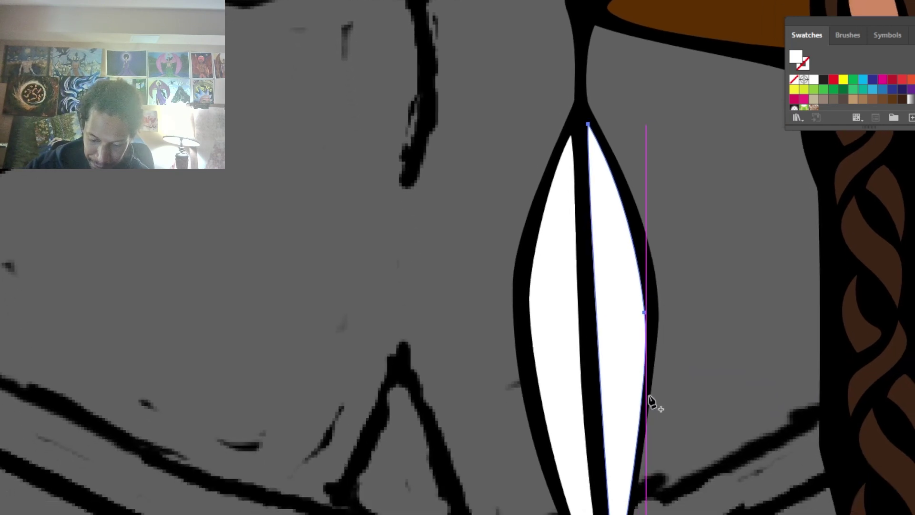
{"action": "left_click", "coordinate": [644, 394]}
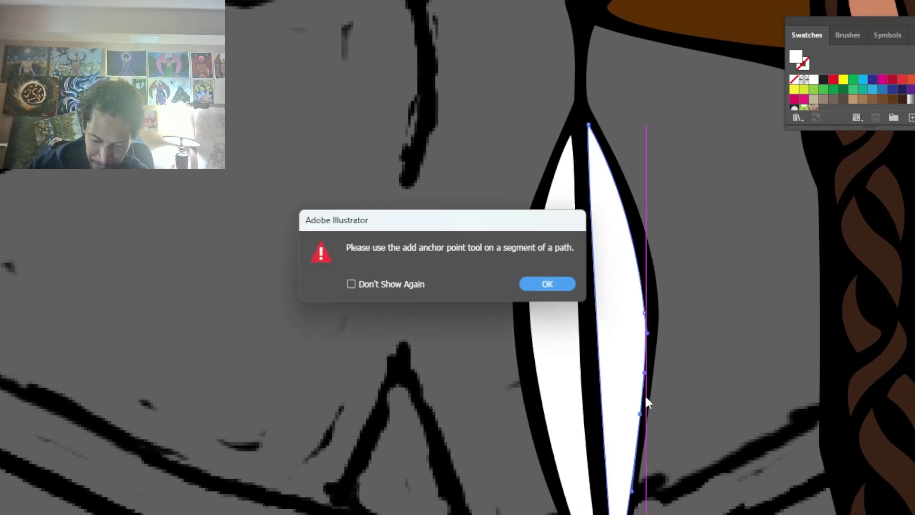
{"action": "key", "text": "Return"}
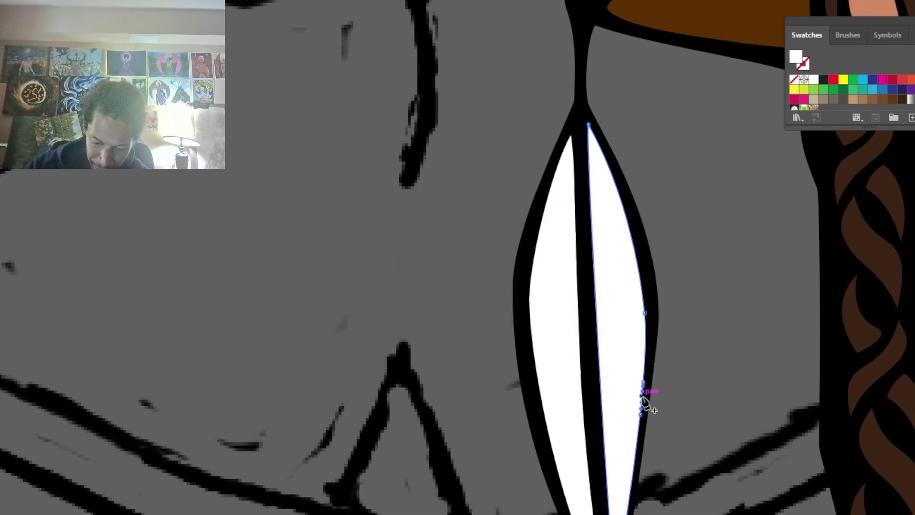
{"action": "key", "text": "a"}
{"action": "left_click_drag", "start_coordinate": [644, 400], "coordinate": [634, 466]}
Step: Add anchors higher on the outer edge of the left-hand feather's right half and pull one inward for an upper notch
{"action": "left_click", "coordinate": [636, 366]}
{"action": "key", "text": "p"}
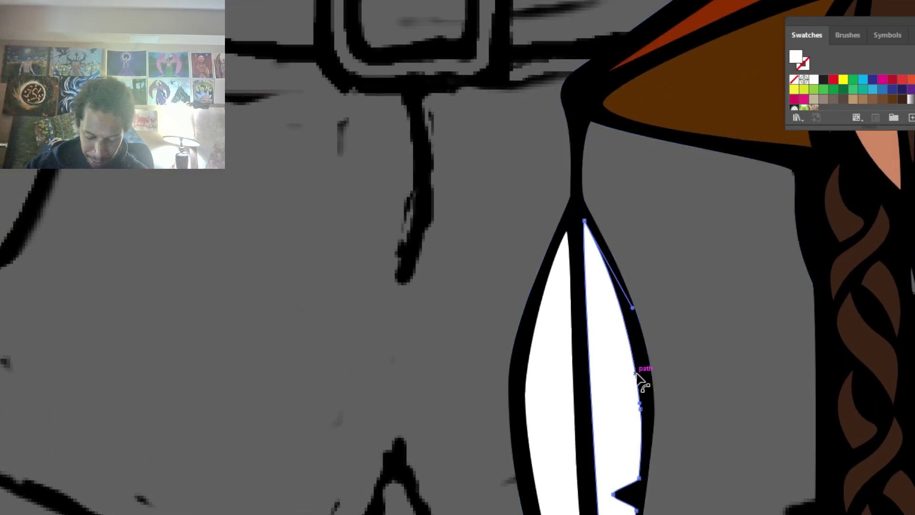
{"action": "left_click", "coordinate": [632, 350]}
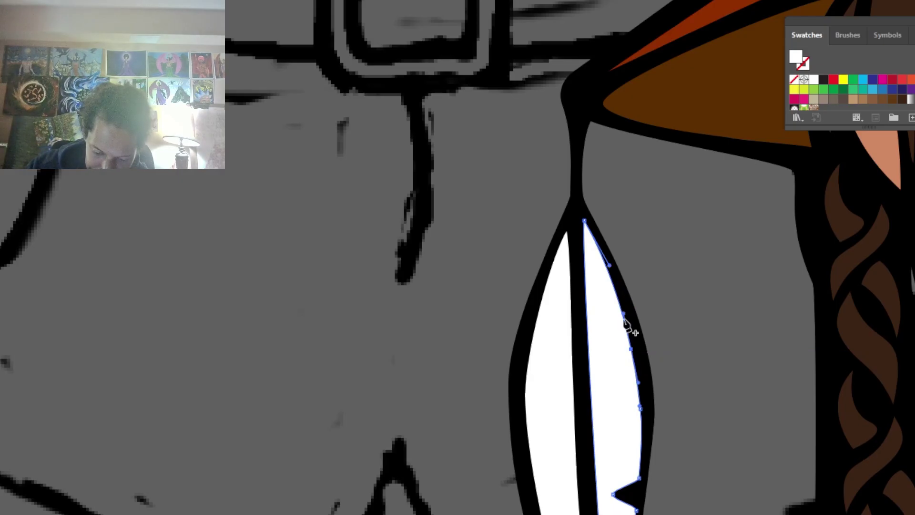
{"action": "left_click", "coordinate": [622, 316]}
{"action": "left_click", "coordinate": [626, 331]}
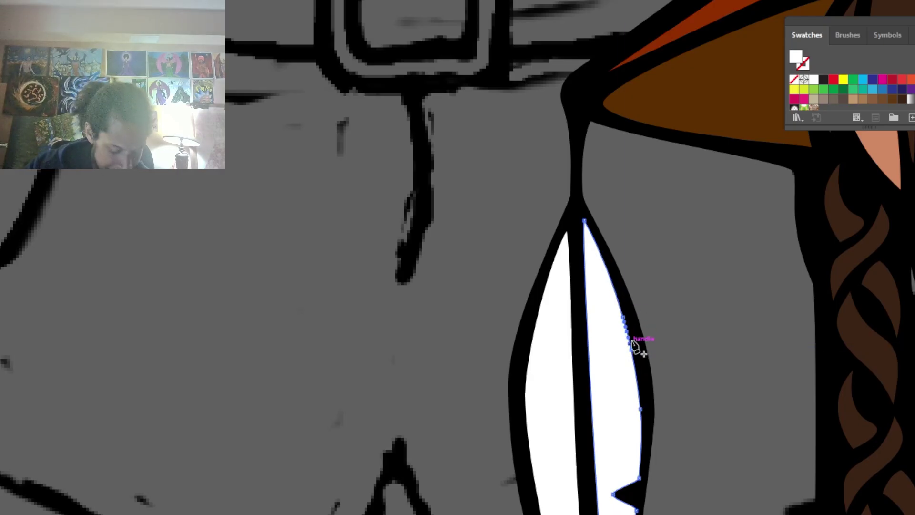
{"action": "key", "text": "a"}
{"action": "left_click_drag", "start_coordinate": [628, 339], "coordinate": [609, 339]}
Step: Add anchors midway down the outer edge of the left-hand feather's left half and pull the middle one inward into a notch
{"action": "left_click_drag", "start_coordinate": [671, 345], "coordinate": [715, 257]}
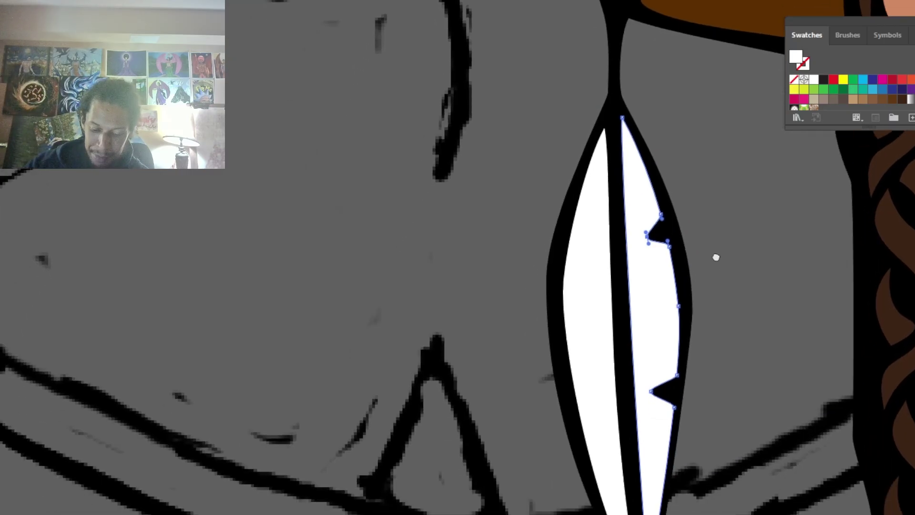
{"action": "left_click", "coordinate": [599, 360]}
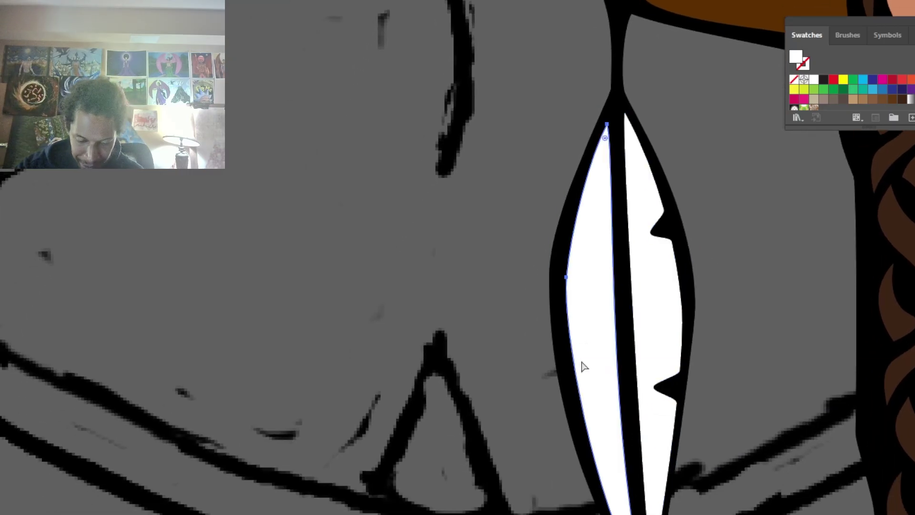
{"action": "left_click", "coordinate": [579, 392]}
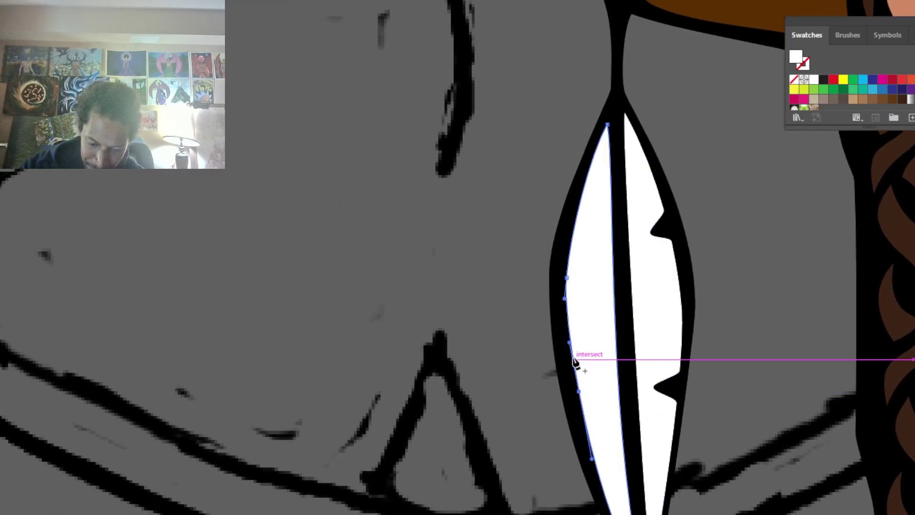
{"action": "left_click", "coordinate": [571, 354]}
{"action": "left_click", "coordinate": [575, 377]}
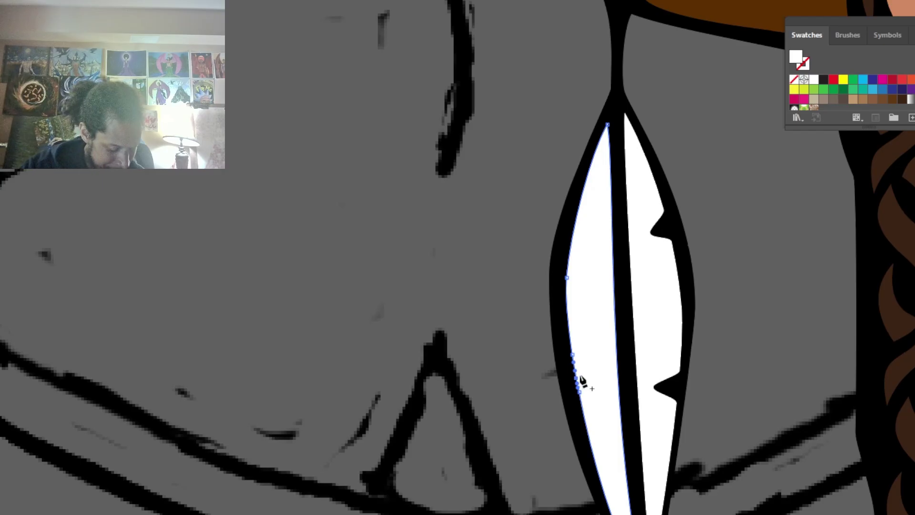
{"action": "left_click_drag", "start_coordinate": [576, 378], "coordinate": [597, 370]}
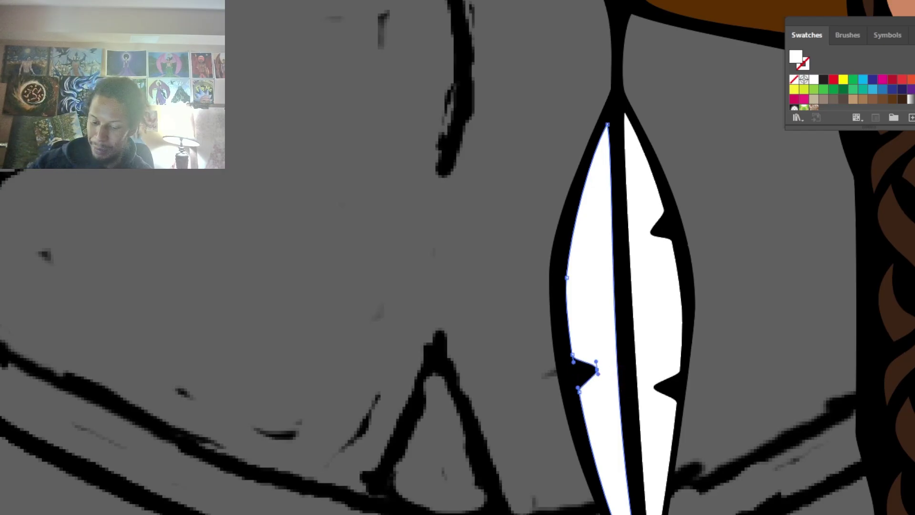
Step: Convert the inner notch tips on both halves of the left-hand feather to sharp corner points
{"action": "key", "text": "shift+c"}
{"action": "left_click", "coordinate": [667, 384]}
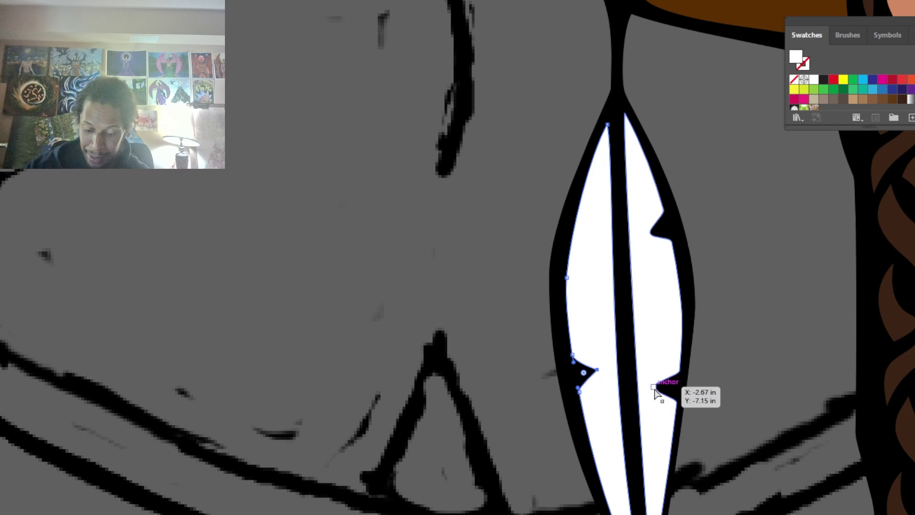
{"action": "left_click", "coordinate": [654, 387]}
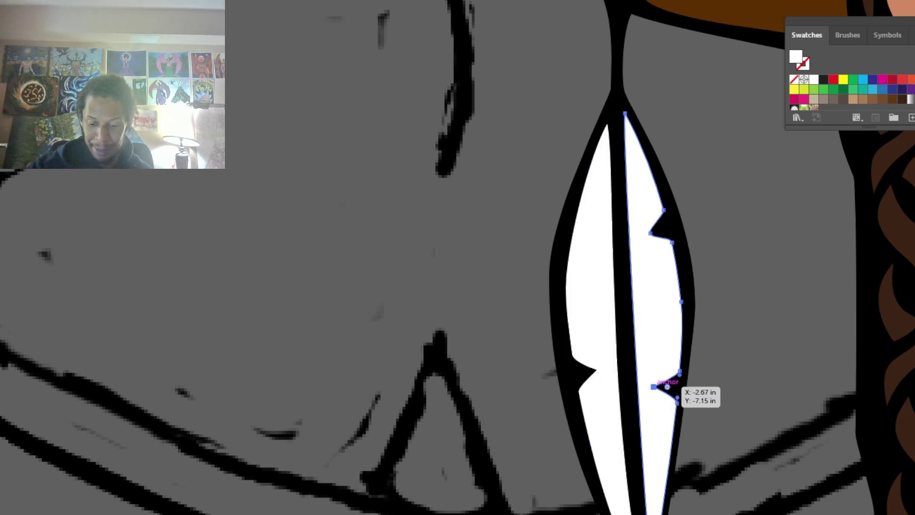
{"action": "left_click", "coordinate": [651, 232]}
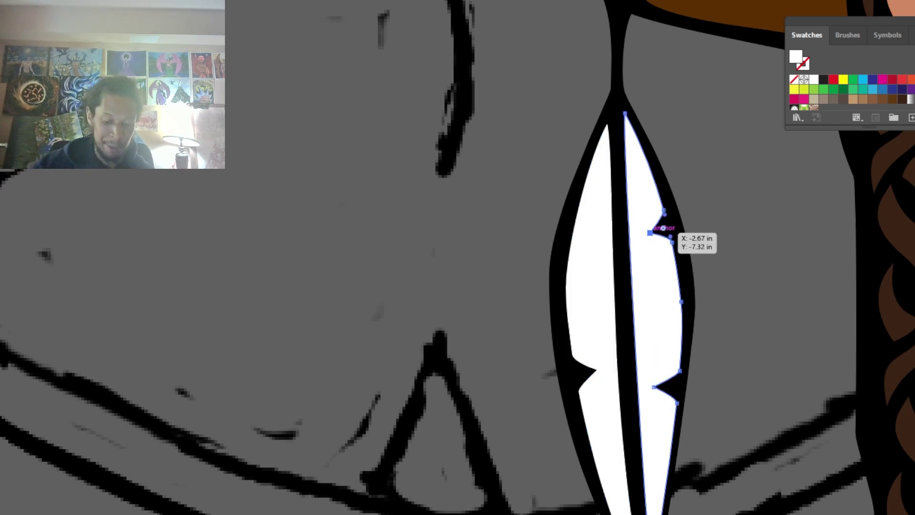
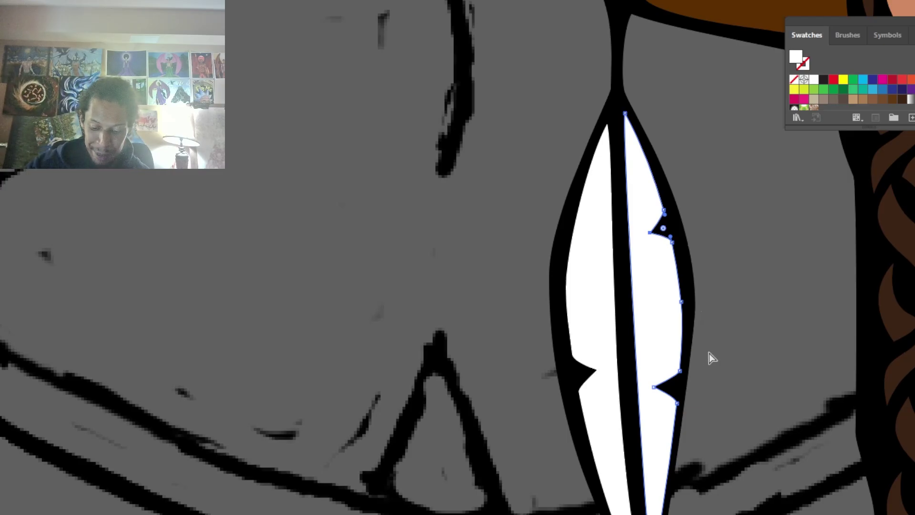
Step: Add anchors near the lower end of the left-hand feather's left half and pull the middle one inward to cut a small notch
{"action": "left_click", "coordinate": [601, 477]}
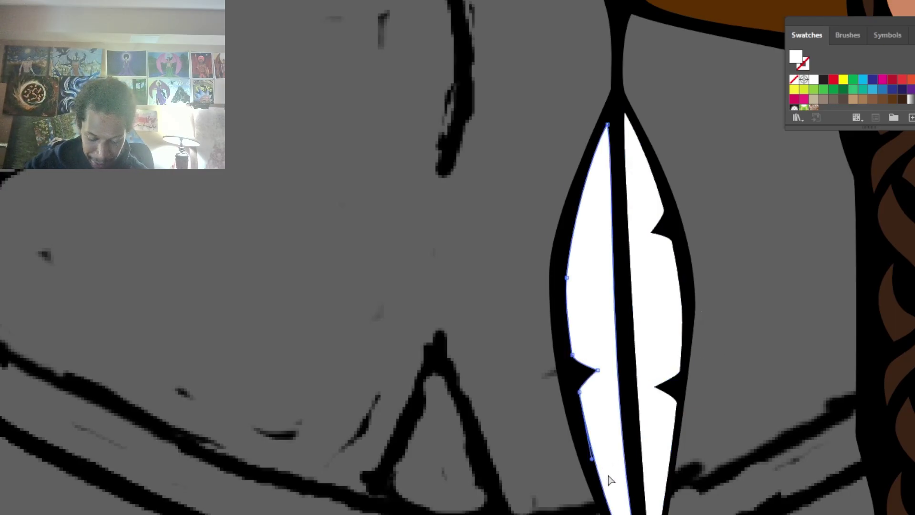
{"action": "key", "text": "p"}
{"action": "left_click", "coordinate": [599, 476]}
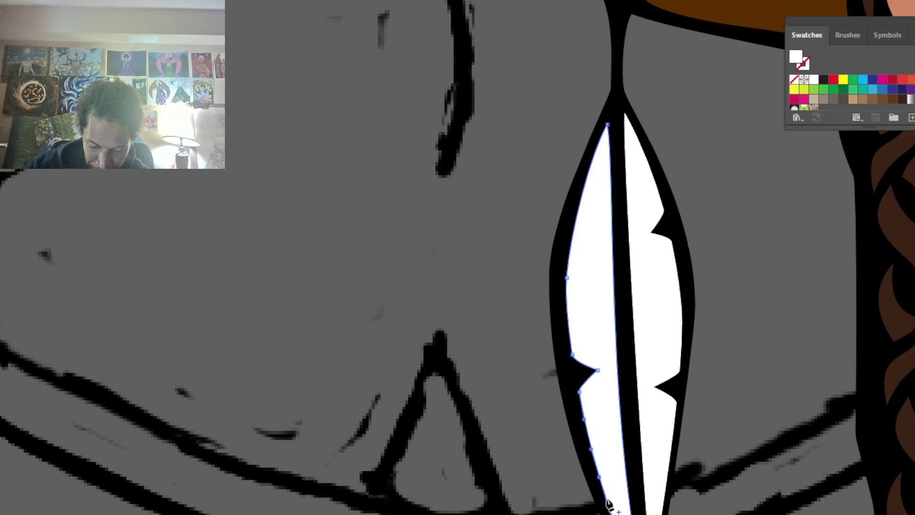
{"action": "left_click", "coordinate": [607, 505]}
{"action": "left_click", "coordinate": [605, 495]}
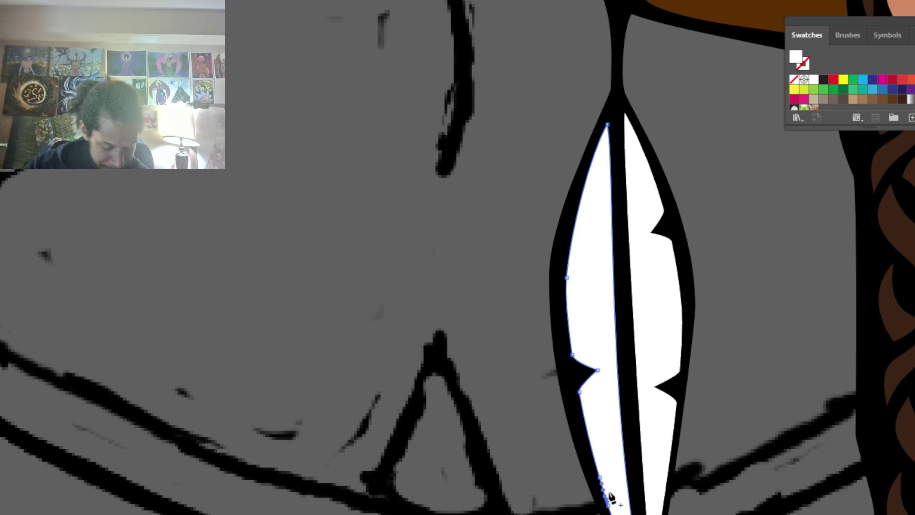
{"action": "key", "text": "a"}
{"action": "left_click_drag", "start_coordinate": [604, 497], "coordinate": [615, 486]}
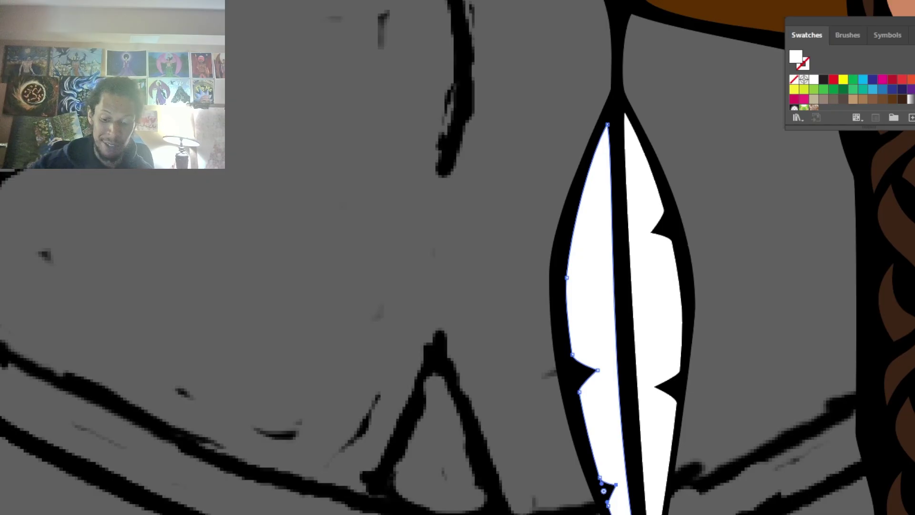
Step: Select the white right half of the right-hand hat feather
{"action": "key", "text": "ctrl+minus"}
{"action": "key", "text": "ctrl+minus"}
{"action": "key", "text": "ctrl+minus"}
{"action": "key", "text": "ctrl+minus"}
{"action": "key", "text": "ctrl+minus"}
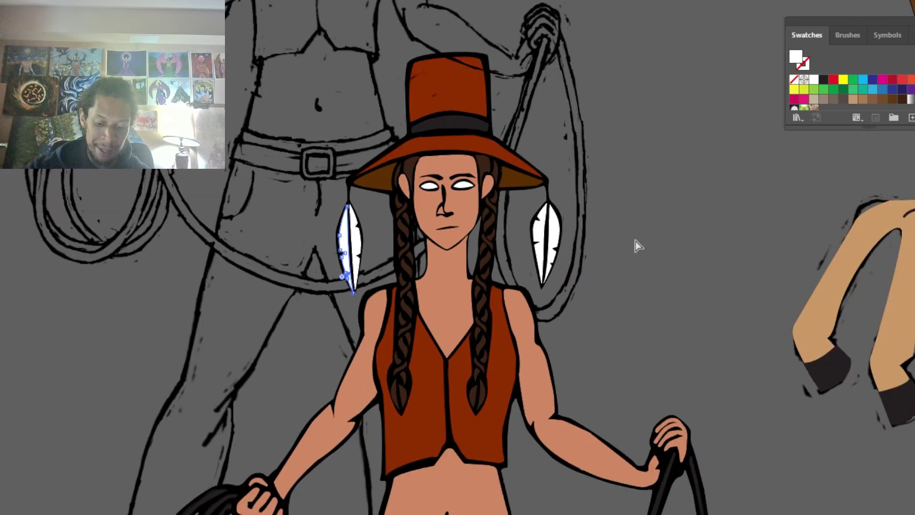
{"action": "left_click", "coordinate": [545, 231]}
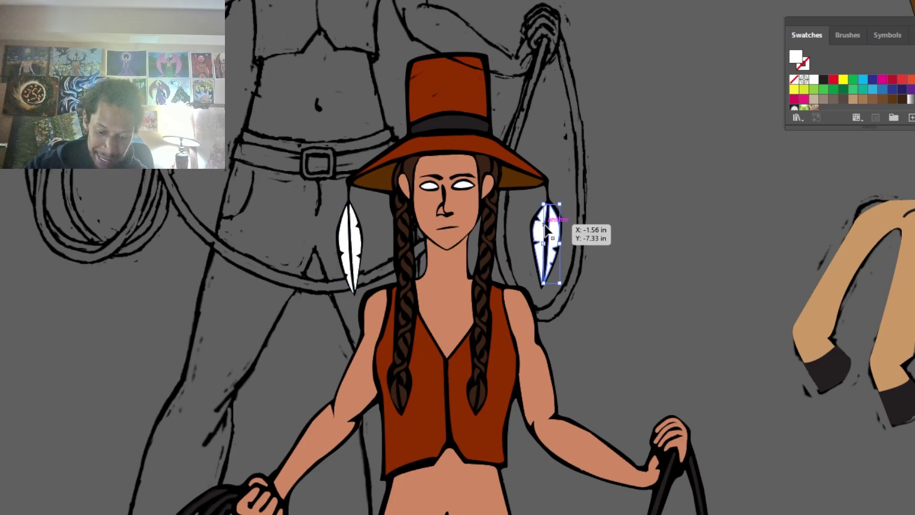
Step: Change the fill of both hanging hat feathers on the braided lasso figure from white to light grey
{"action": "left_click", "coordinate": [346, 240], "text": "shift"}
{"action": "left_click_drag", "start_coordinate": [346, 240], "coordinate": [350, 233]}
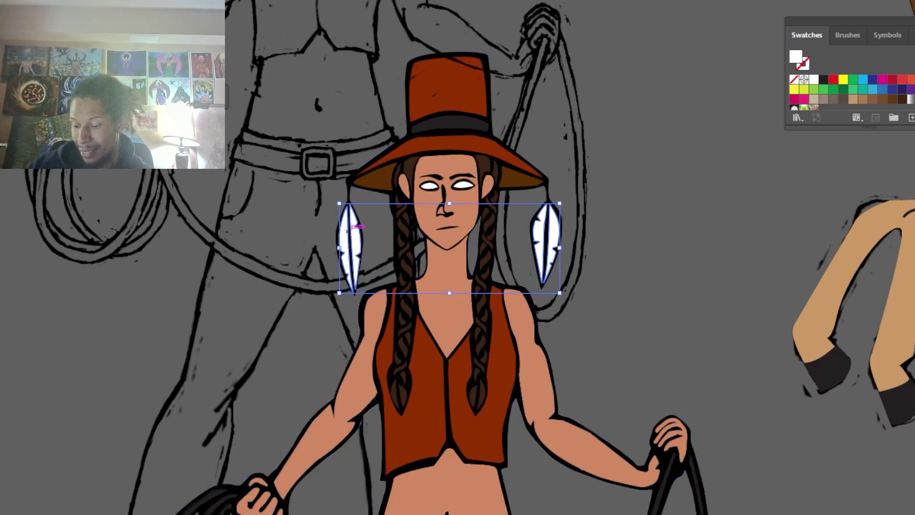
{"action": "left_click", "coordinate": [851, 481]}
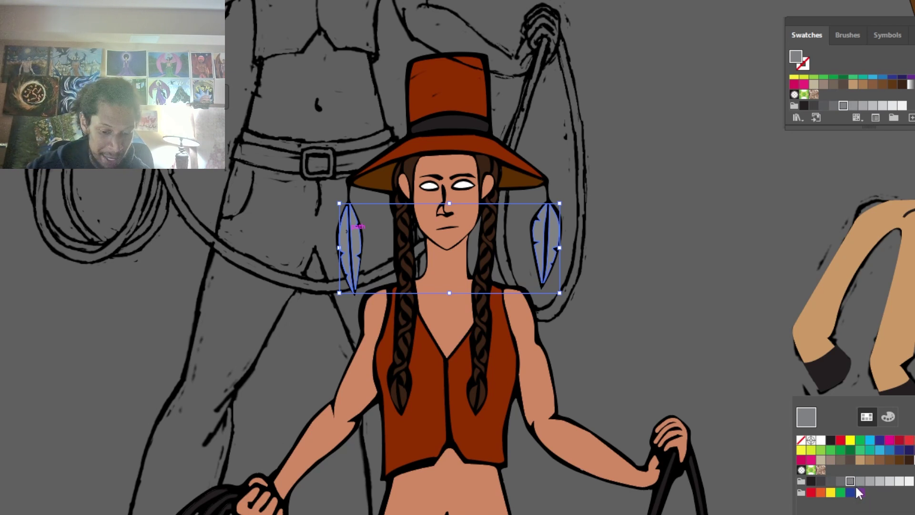
{"action": "left_click", "coordinate": [868, 482]}
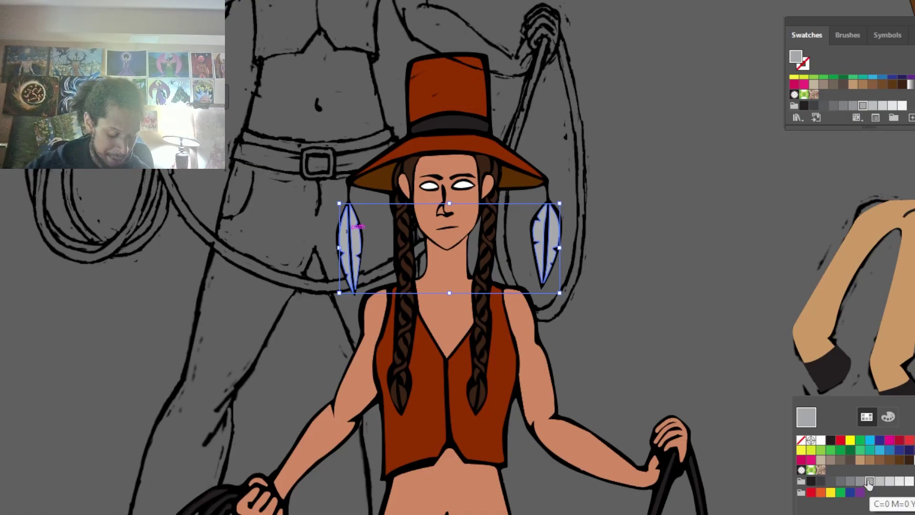
Step: Add anchor points to the upper outer edge of the right feather's right half and pull one inward to form a pointed notch
{"action": "key", "text": "ctrl+equal"}
{"action": "key", "text": "ctrl+equal"}
{"action": "key", "text": "ctrl+equal"}
{"action": "key", "text": "ctrl+equal"}
{"action": "key", "text": "ctrl+equal"}
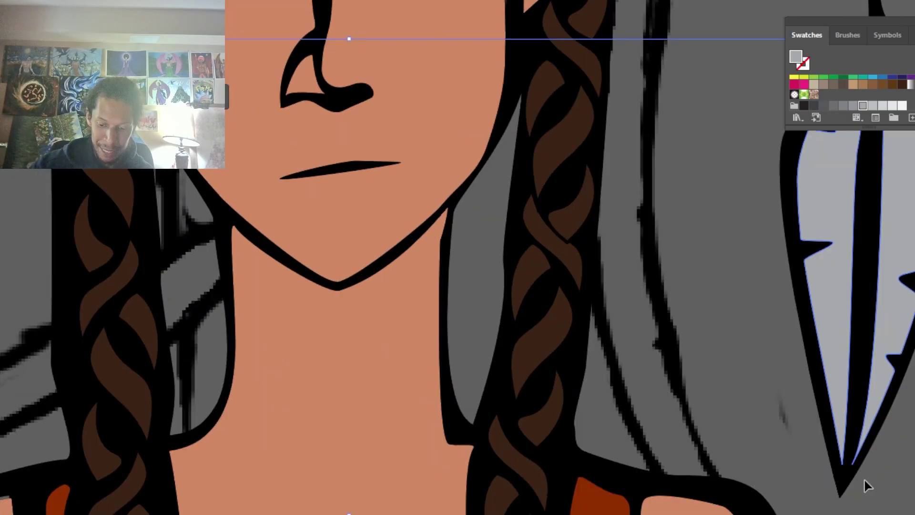
{"action": "left_click_drag", "start_coordinate": [666, 299], "coordinate": [316, 465]}
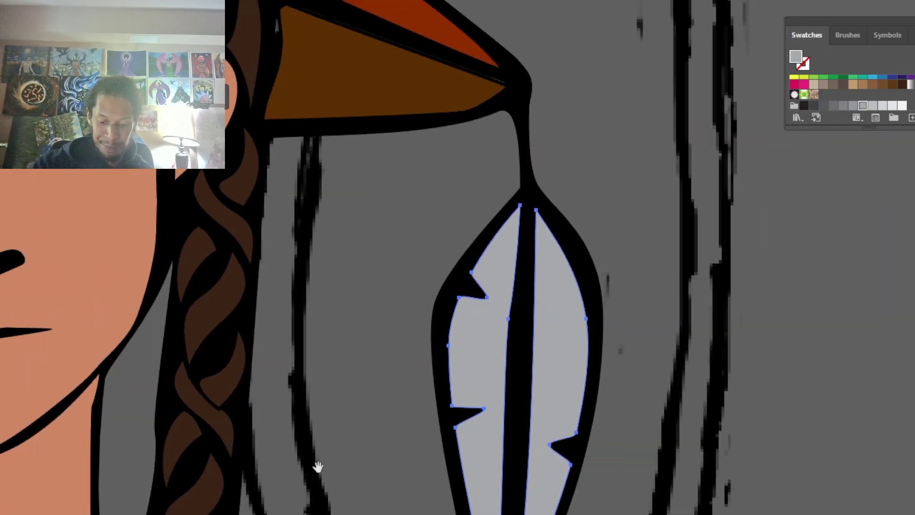
{"action": "left_click", "coordinate": [756, 241]}
{"action": "left_click", "coordinate": [579, 346]}
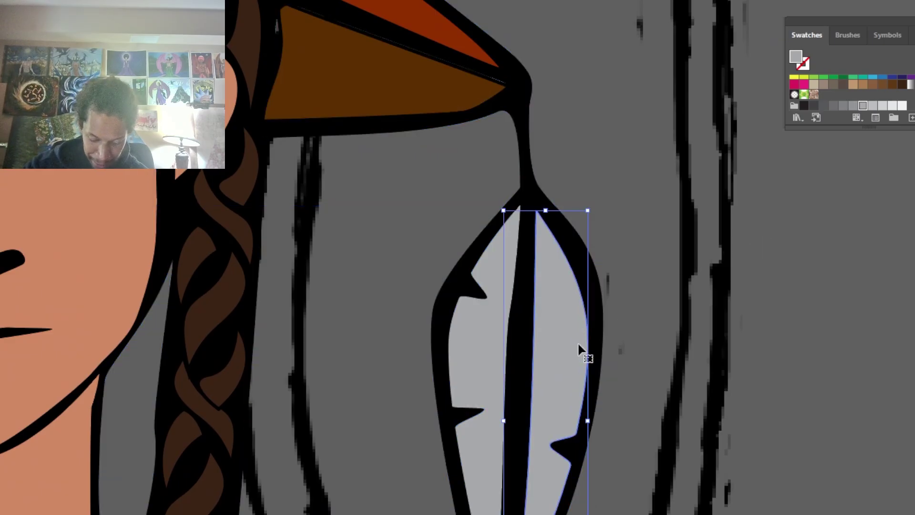
{"action": "key", "text": "p"}
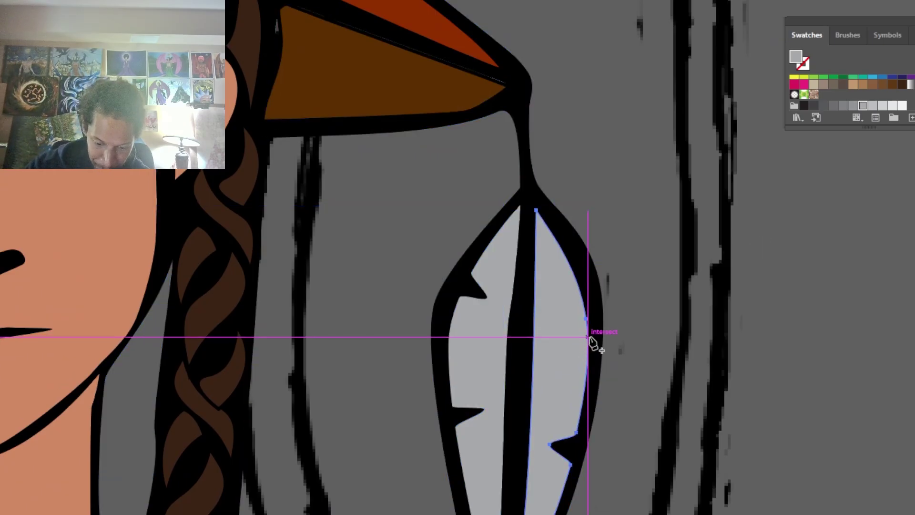
{"action": "left_click", "coordinate": [587, 310]}
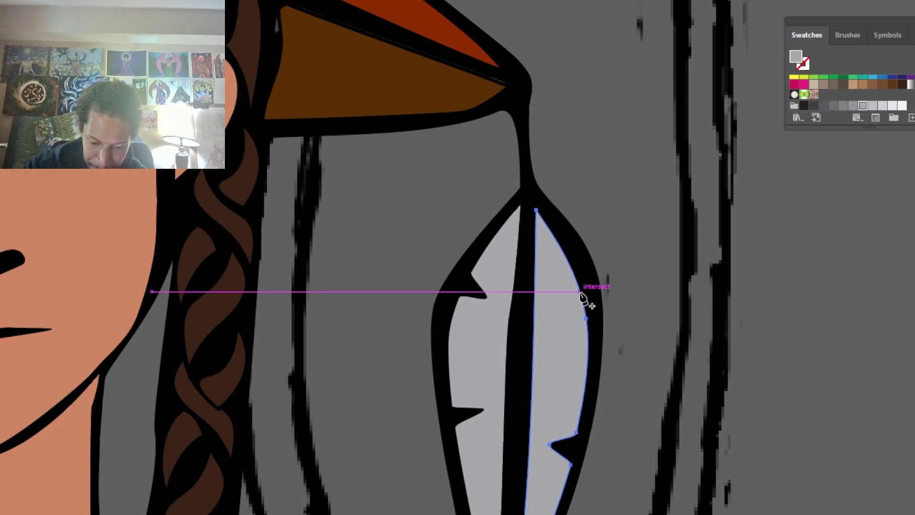
{"action": "left_click", "coordinate": [571, 269]}
{"action": "left_click", "coordinate": [575, 279]}
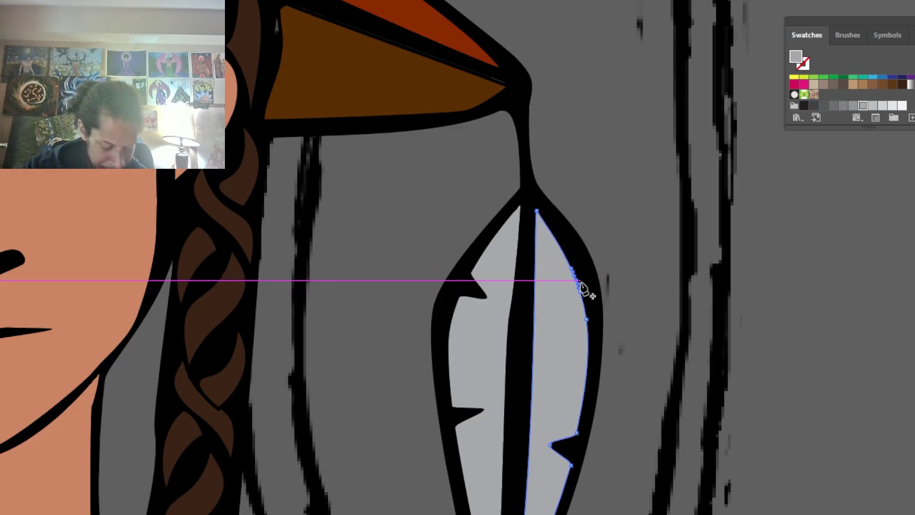
{"action": "key", "text": "a"}
{"action": "left_click_drag", "start_coordinate": [579, 287], "coordinate": [552, 292]}
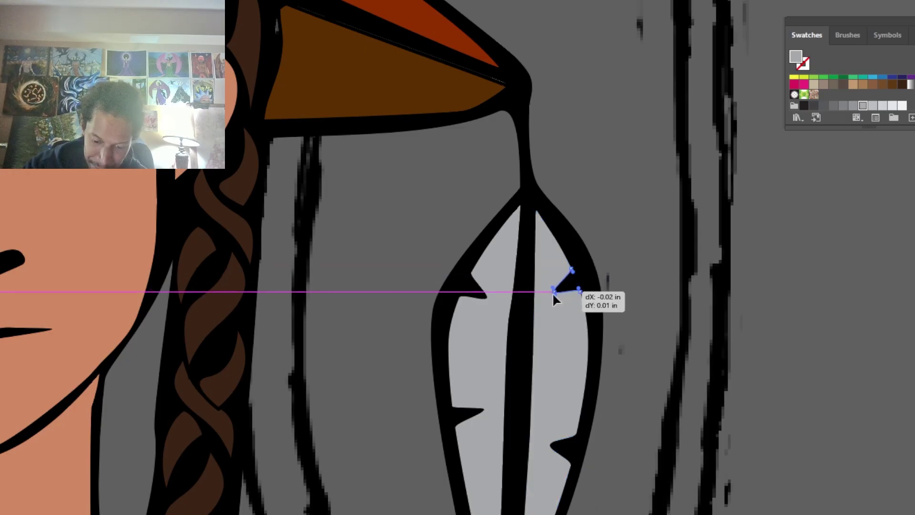
Step: Cut a matching notch into the upper outer edge of the left feather's left half with added anchor points, then deselect it
{"action": "left_click_drag", "start_coordinate": [569, 327], "coordinate": [812, 221]}
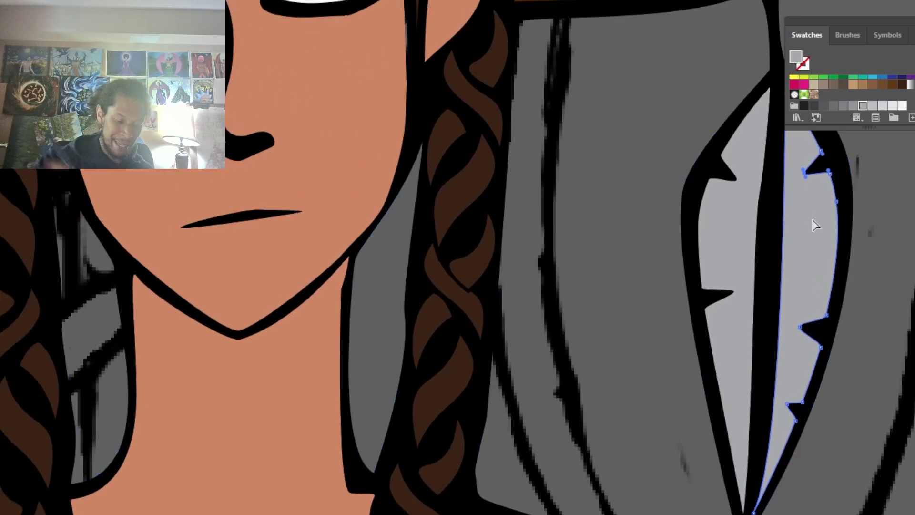
{"action": "left_click_drag", "start_coordinate": [94, 392], "coordinate": [829, 510]}
{"action": "left_click_drag", "start_coordinate": [571, 315], "coordinate": [654, 328]}
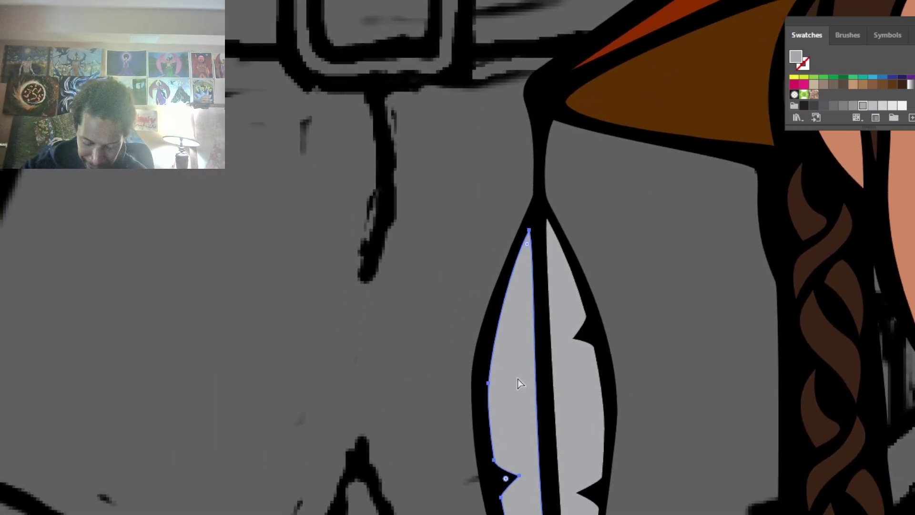
{"action": "key", "text": "p"}
{"action": "left_click", "coordinate": [491, 363]}
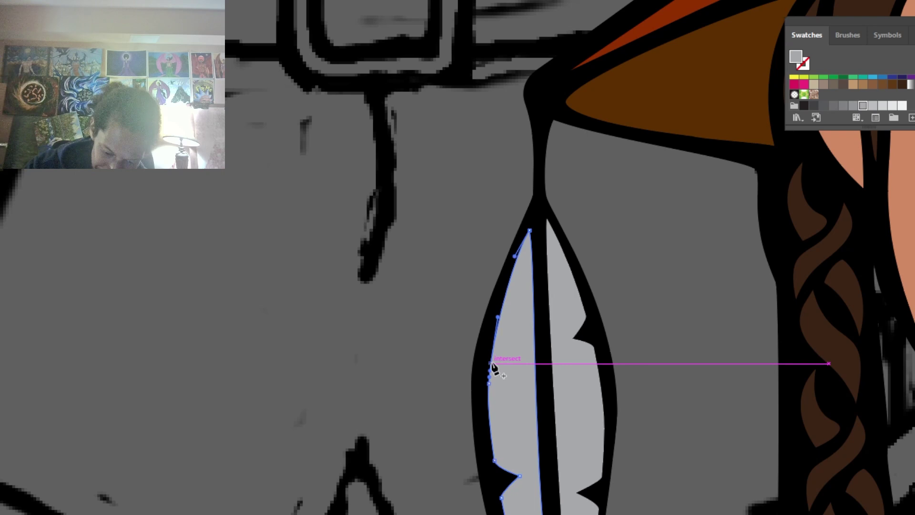
{"action": "left_click", "coordinate": [496, 337]}
{"action": "left_click", "coordinate": [493, 347]}
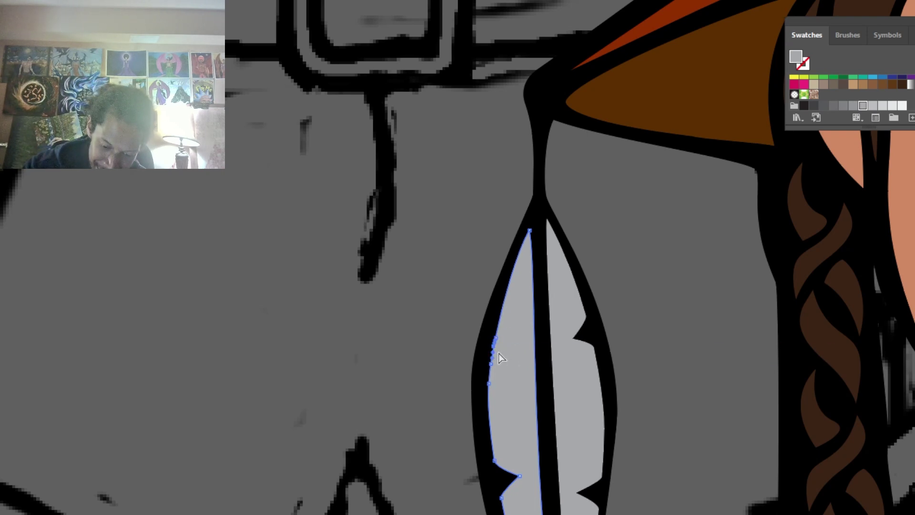
{"action": "left_click_drag", "start_coordinate": [493, 352], "coordinate": [513, 358]}
{"action": "left_click", "coordinate": [632, 299]}
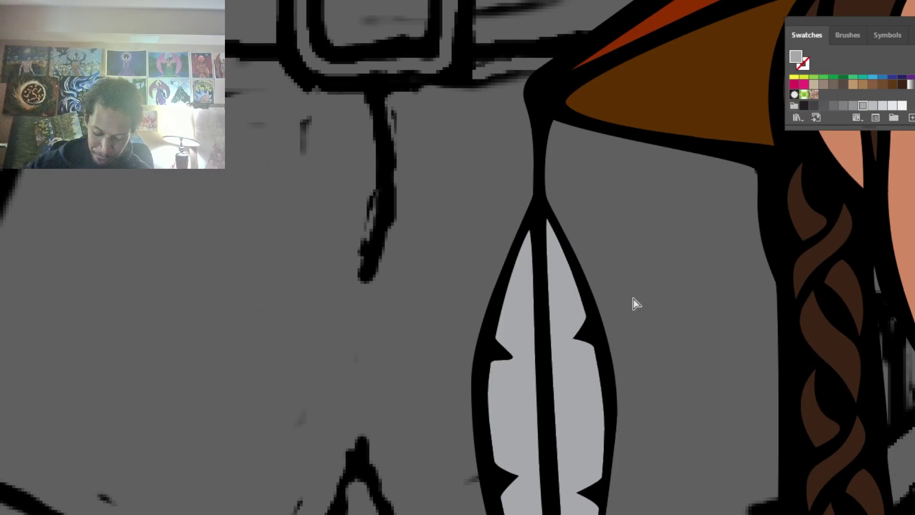
Step: On the larger braided figure behind the horse's tail, form a notch in the upper outer edge of the left feather's left half
{"action": "key", "text": "ctrl+minus"}
{"action": "key", "text": "ctrl+minus"}
{"action": "key", "text": "ctrl+minus"}
{"action": "key", "text": "ctrl+minus"}
{"action": "key", "text": "ctrl+minus"}
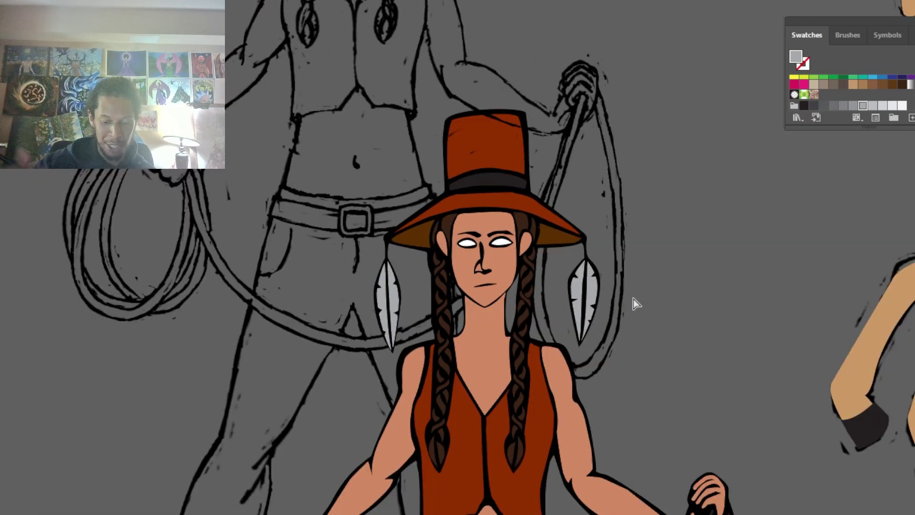
{"action": "left_click_drag", "start_coordinate": [792, 481], "coordinate": [319, 431]}
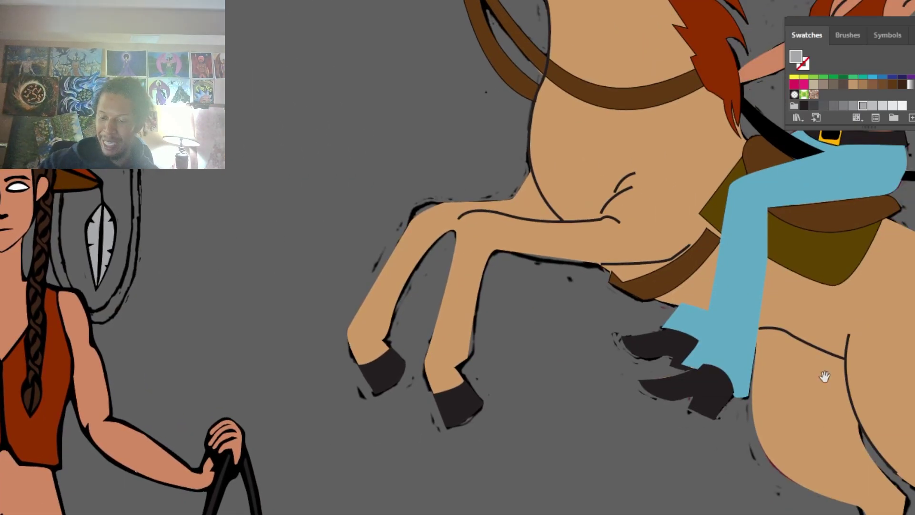
{"action": "mouse_move", "coordinate": [824, 376]}
{"action": "left_mouse_down"}
{"action": "mouse_move", "coordinate": [367, 509]}
{"action": "mouse_move", "coordinate": [186, 514]}
{"action": "left_mouse_up"}
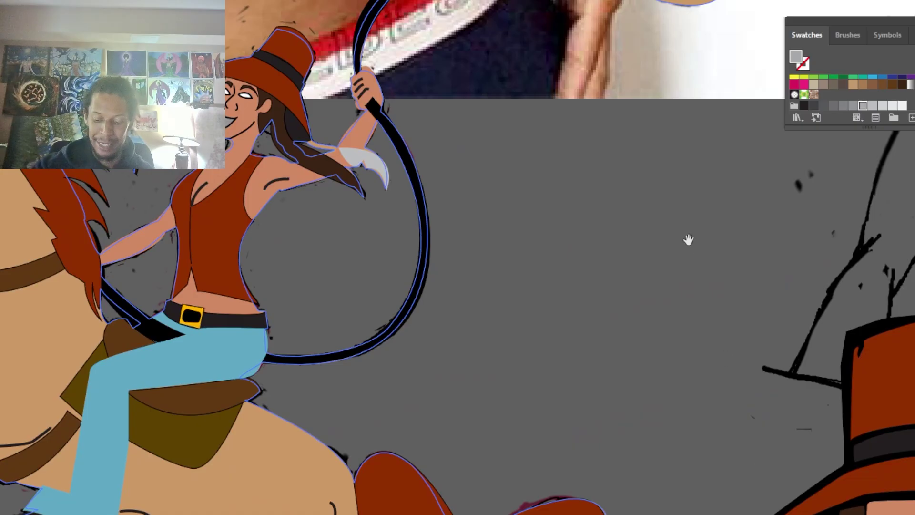
{"action": "scroll", "coordinate": [688, 239], "scroll_direction": "down", "scroll_amount": 5}
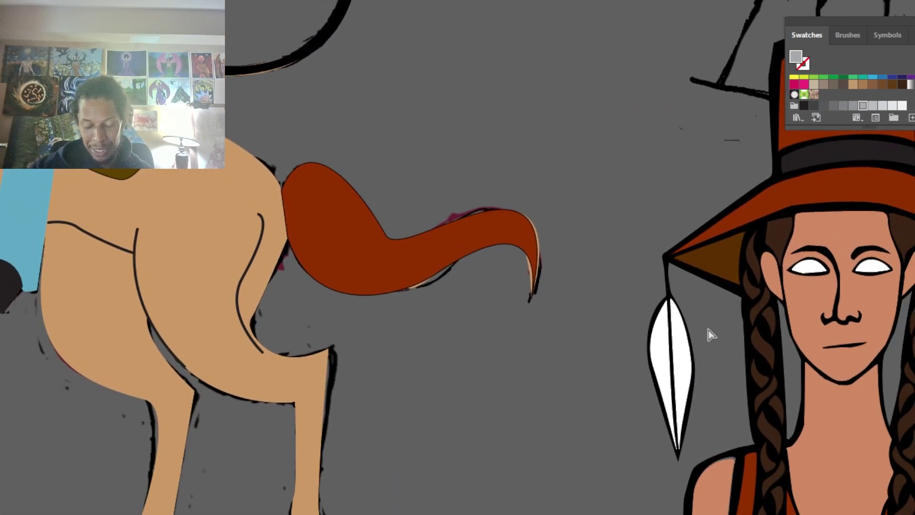
{"action": "key", "text": "ctrl+plus"}
{"action": "key", "text": "ctrl+plus"}
{"action": "key", "text": "ctrl+plus"}
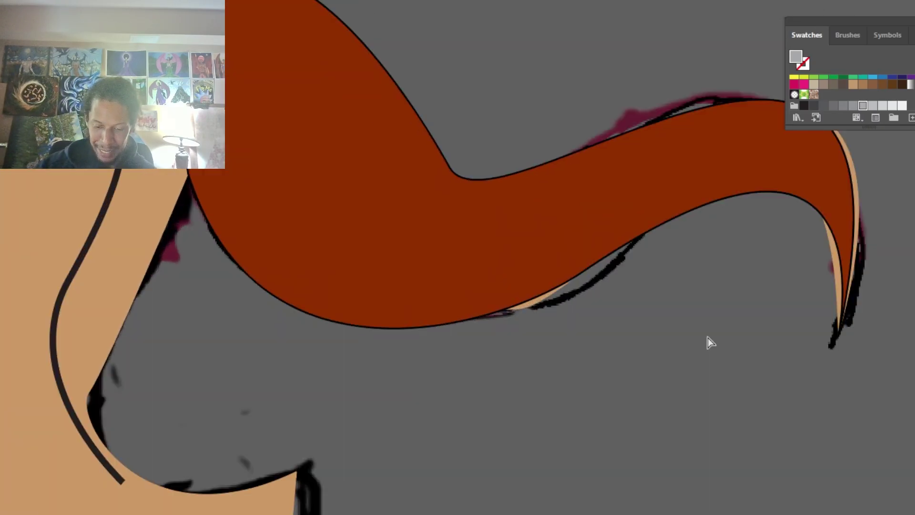
{"action": "left_click_drag", "start_coordinate": [786, 464], "coordinate": [213, 379]}
{"action": "left_click", "coordinate": [585, 441]}
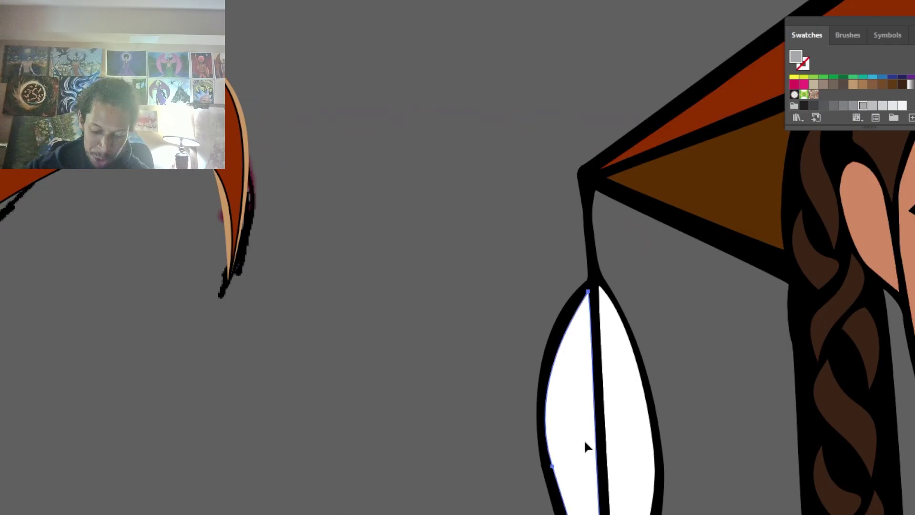
{"action": "left_click", "coordinate": [545, 413]}
{"action": "left_click", "coordinate": [549, 383]}
{"action": "left_click", "coordinate": [546, 396]}
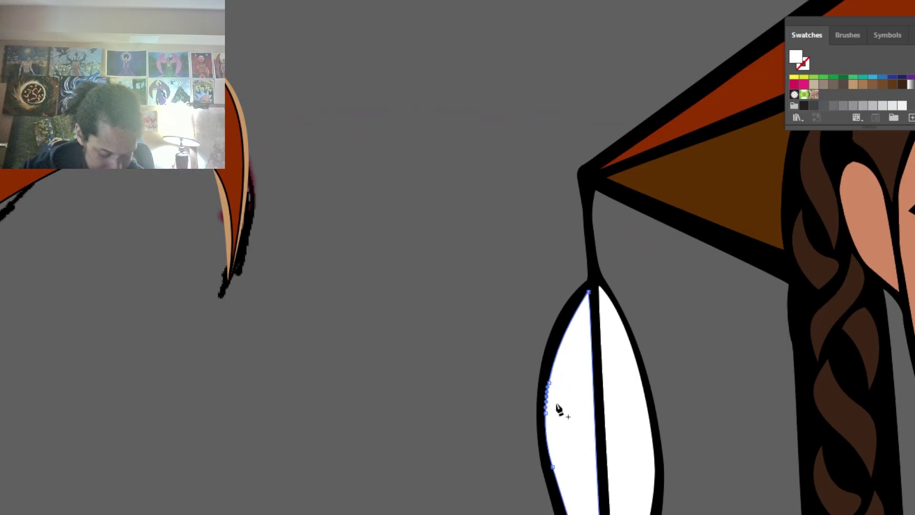
{"action": "left_click_drag", "start_coordinate": [548, 397], "coordinate": [566, 403]}
Step: Form a pointed notch in the upper outer edge of the same white feather's right half using added anchor points
{"action": "left_click", "coordinate": [636, 393]}
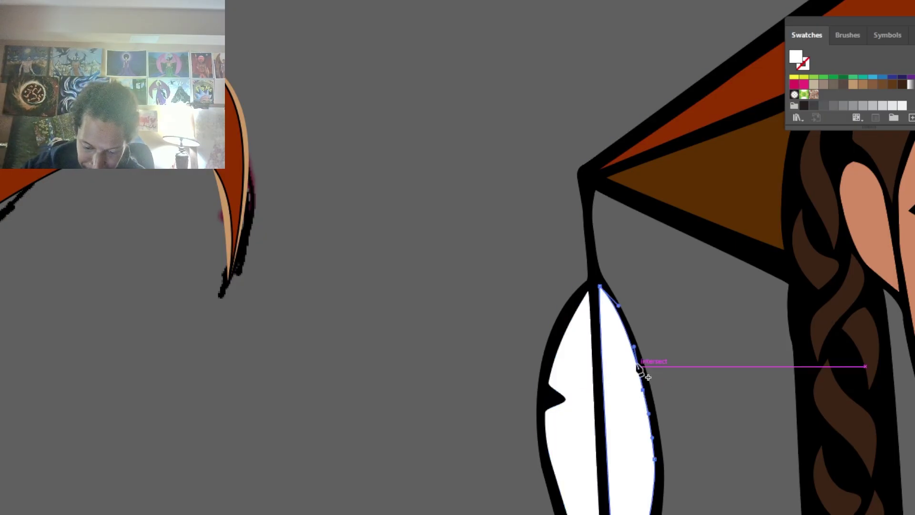
{"action": "left_click", "coordinate": [640, 373]}
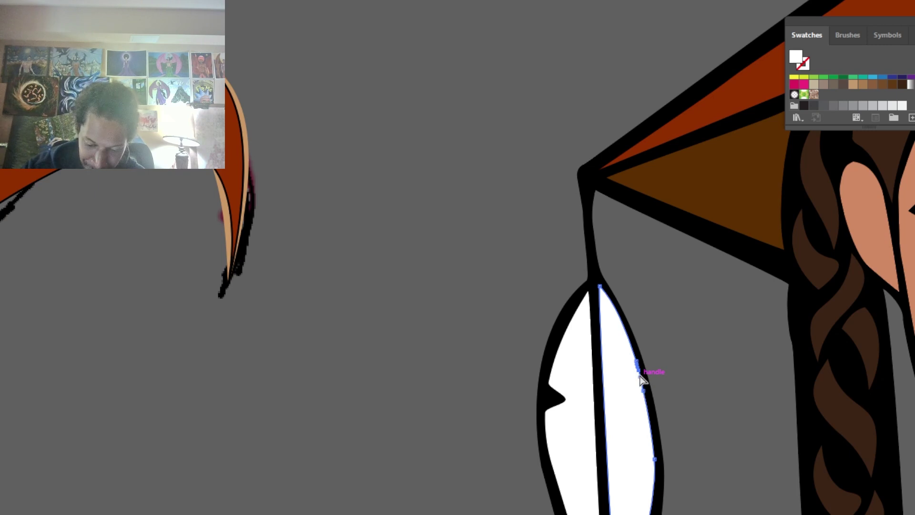
{"action": "left_click_drag", "start_coordinate": [640, 376], "coordinate": [619, 382]}
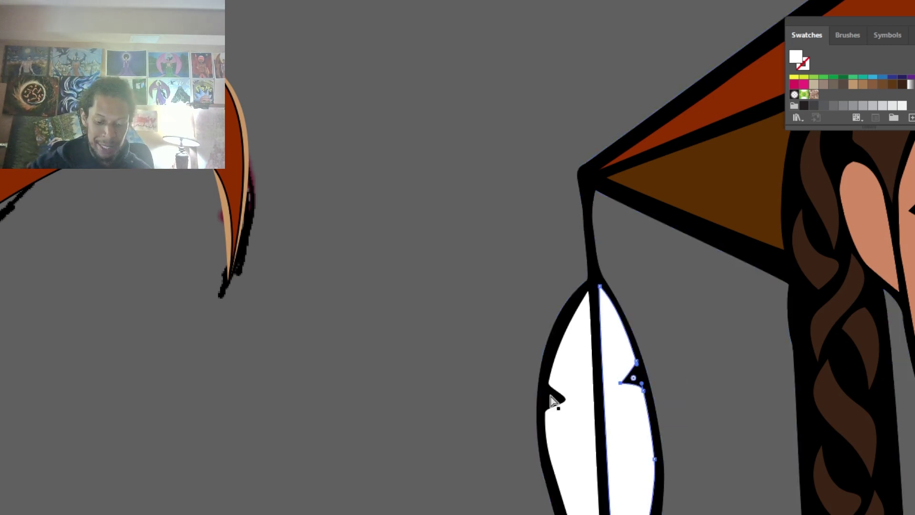
{"action": "left_click", "coordinate": [566, 400]}
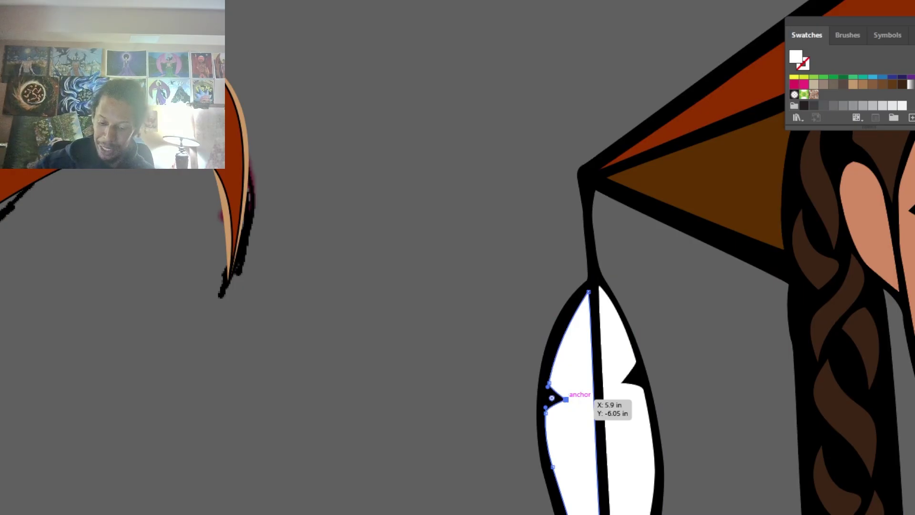
Step: Add a second, lower notch to the outer edge of the white feather's right half by pulling a new anchor point inward
{"action": "left_click_drag", "start_coordinate": [642, 454], "coordinate": [612, 339]}
{"action": "left_click", "coordinate": [620, 396]}
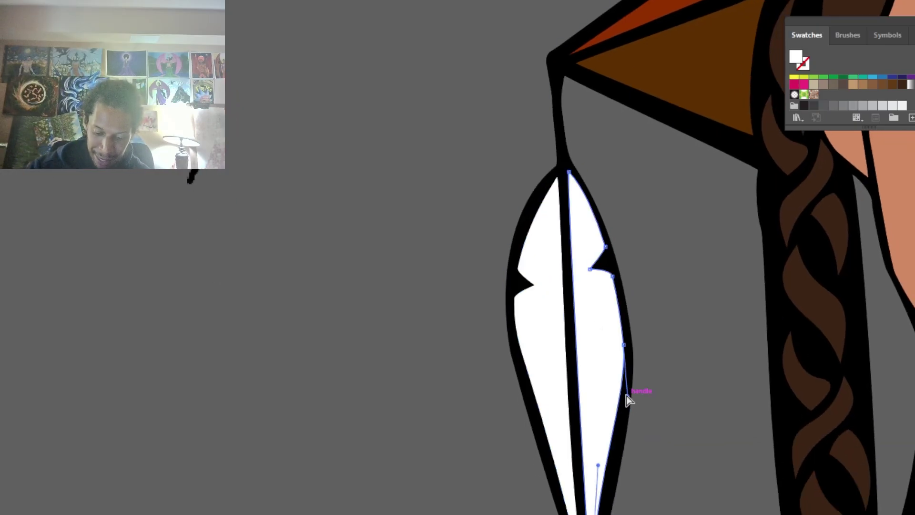
{"action": "key", "text": "p"}
{"action": "left_click", "coordinate": [610, 444]}
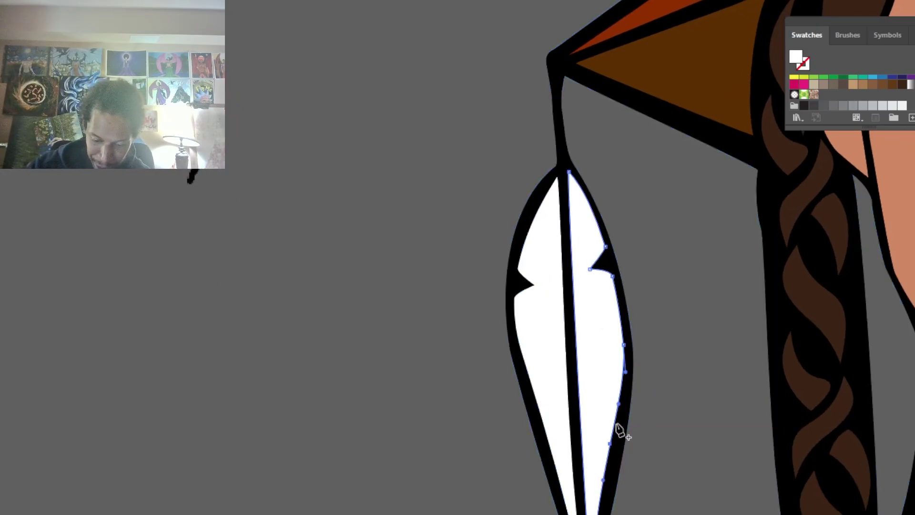
{"action": "left_click", "coordinate": [616, 417]}
{"action": "left_click", "coordinate": [613, 427]}
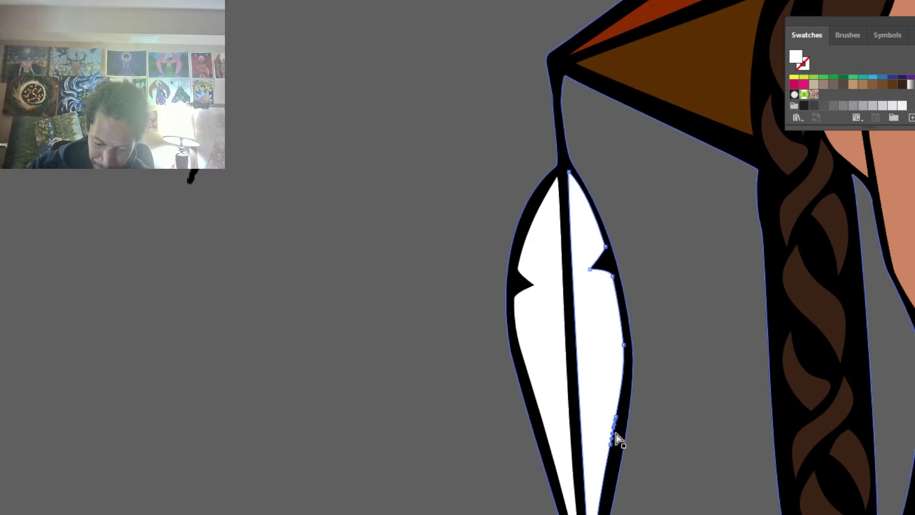
{"action": "left_click_drag", "start_coordinate": [615, 429], "coordinate": [596, 425]}
Step: Add a lower notch to the outer edge of the white feather's left half by pulling a new anchor point inward
{"action": "left_click", "coordinate": [550, 442]}
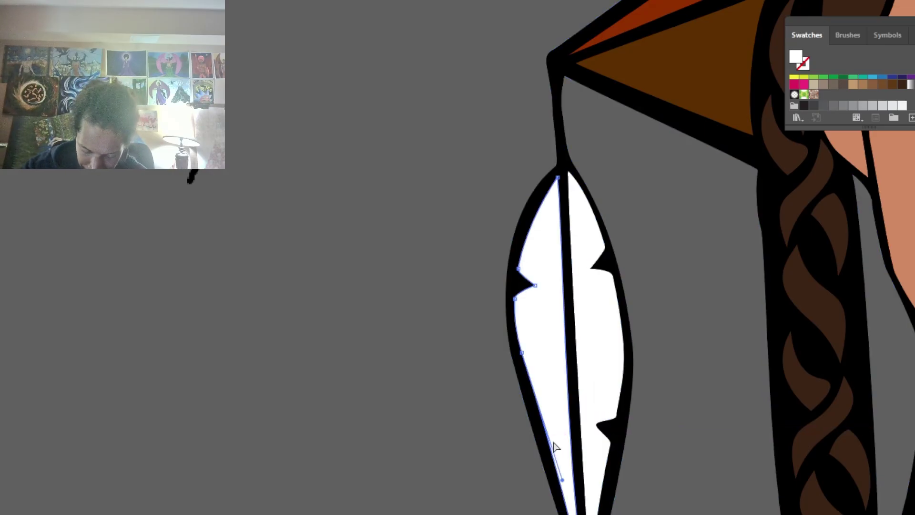
{"action": "key", "text": "p"}
{"action": "left_click", "coordinate": [538, 407]}
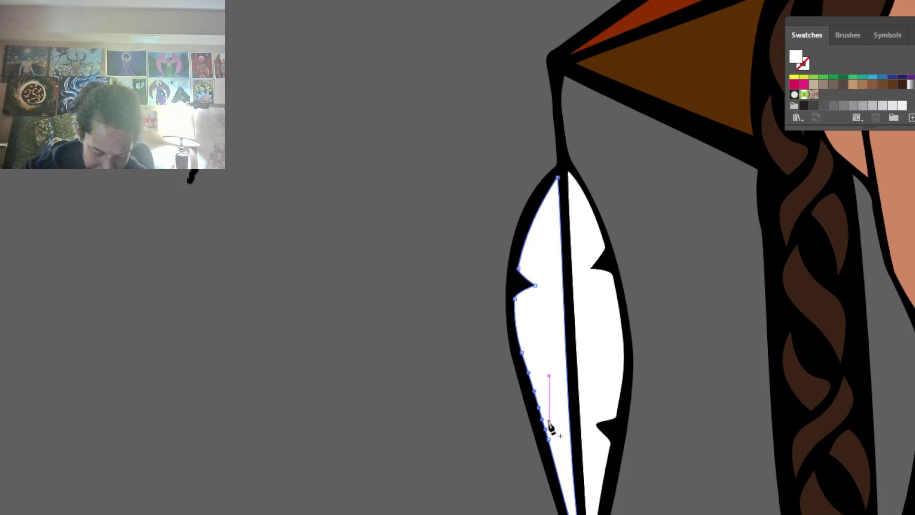
{"action": "key", "text": "a"}
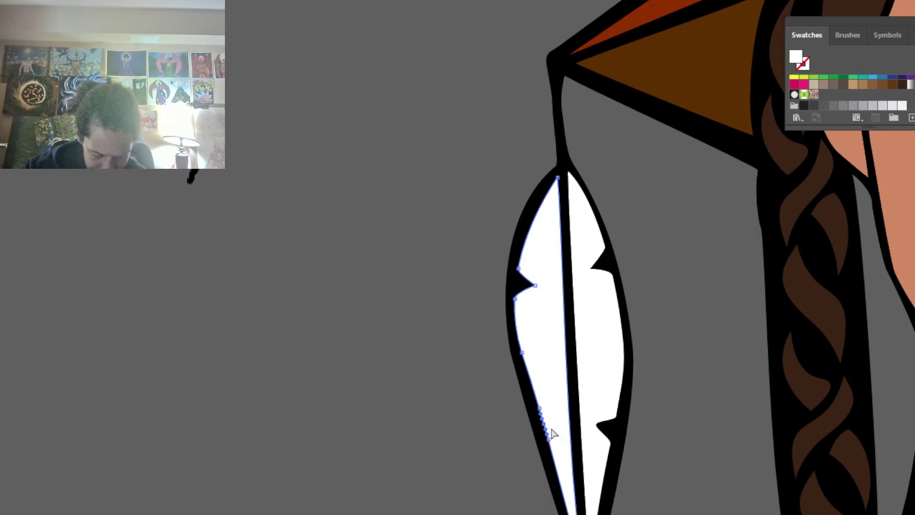
{"action": "left_click_drag", "start_coordinate": [544, 423], "coordinate": [557, 417]}
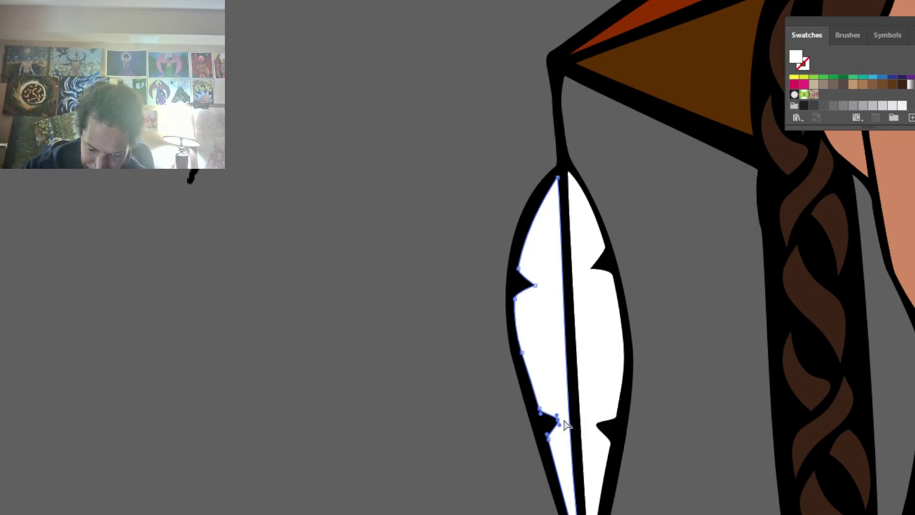
{"action": "left_click", "coordinate": [599, 424]}
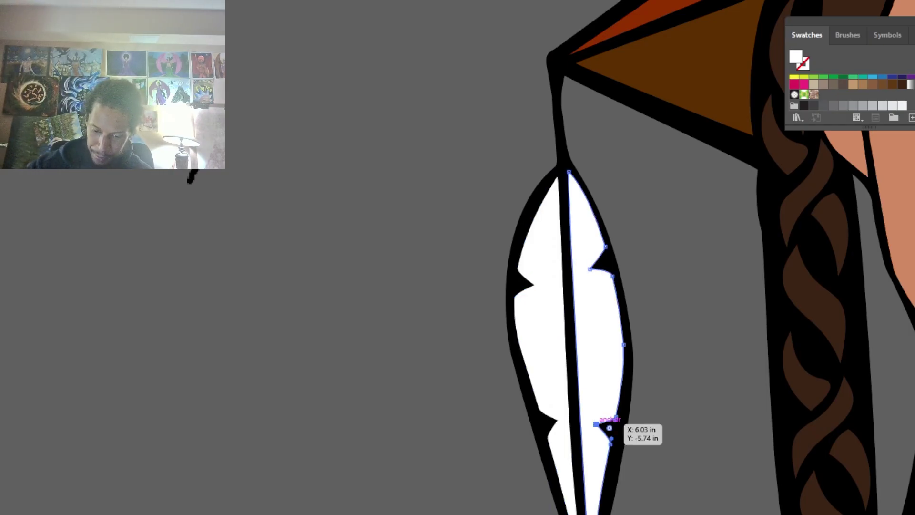
{"action": "left_click_drag", "start_coordinate": [625, 428], "coordinate": [610, 334]}
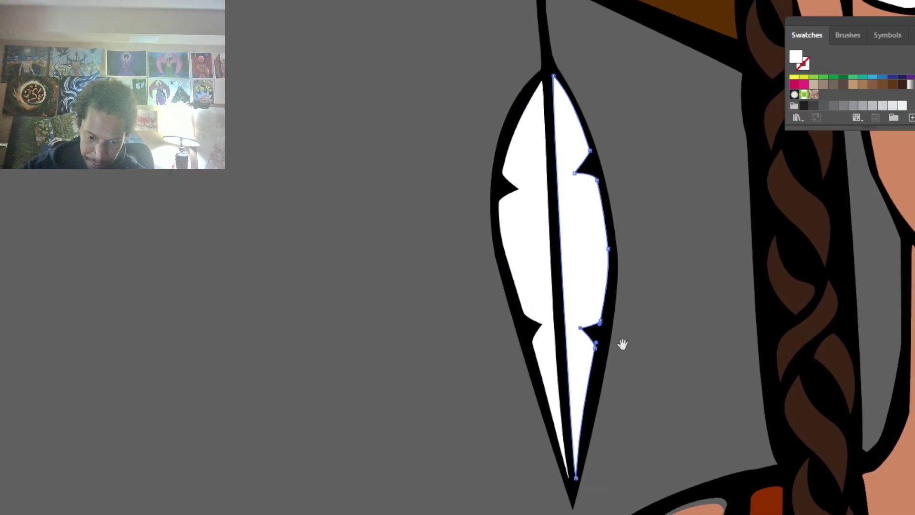
Step: On the braided figure's right feather, form a lower pointed notch in the left half's outer edge using added anchor points
{"action": "left_click_drag", "start_coordinate": [688, 222], "coordinate": [2, 451]}
{"action": "left_click_drag", "start_coordinate": [861, 384], "coordinate": [737, 200]}
{"action": "left_click", "coordinate": [677, 346]}
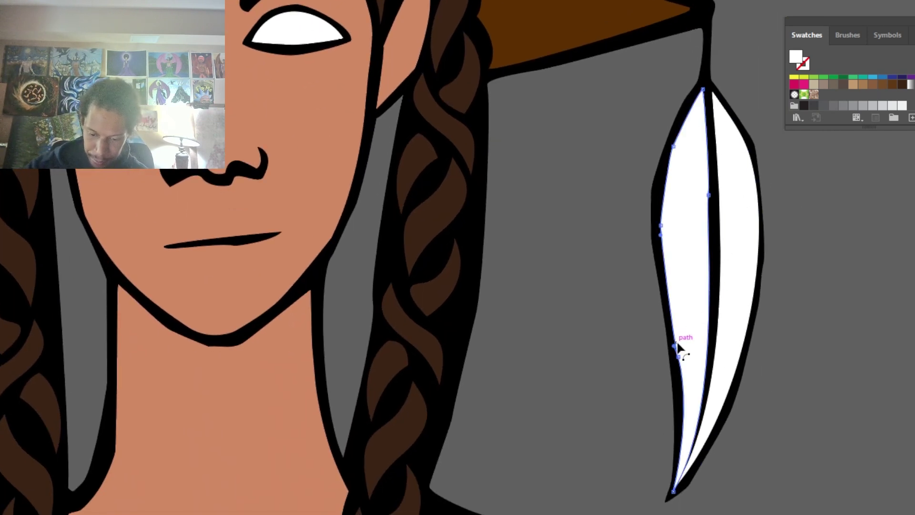
{"action": "left_click", "coordinate": [672, 322]}
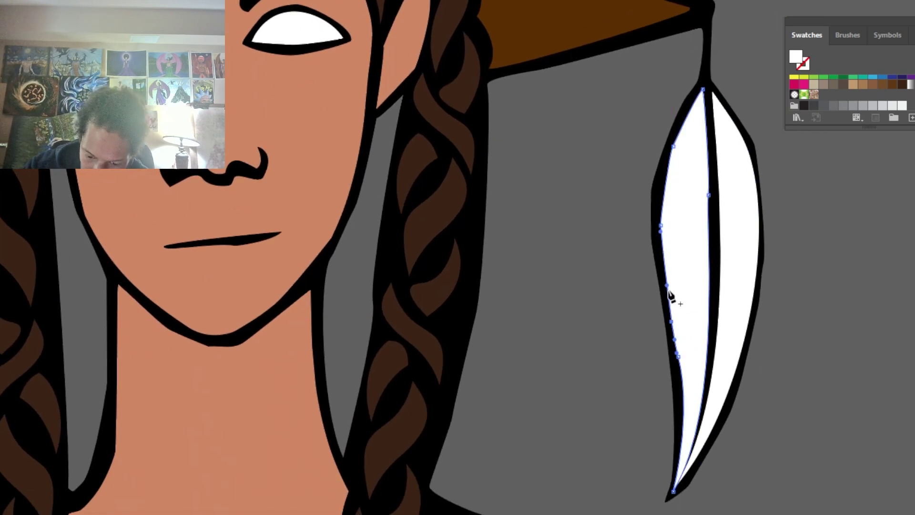
{"action": "left_click", "coordinate": [667, 288]}
{"action": "left_click", "coordinate": [669, 304]}
{"action": "key", "text": "a"}
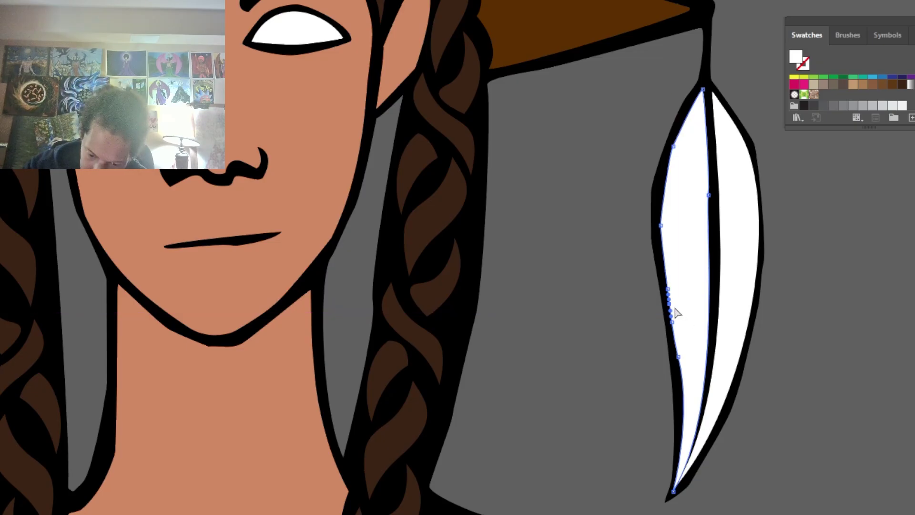
{"action": "left_click_drag", "start_coordinate": [670, 301], "coordinate": [695, 298]}
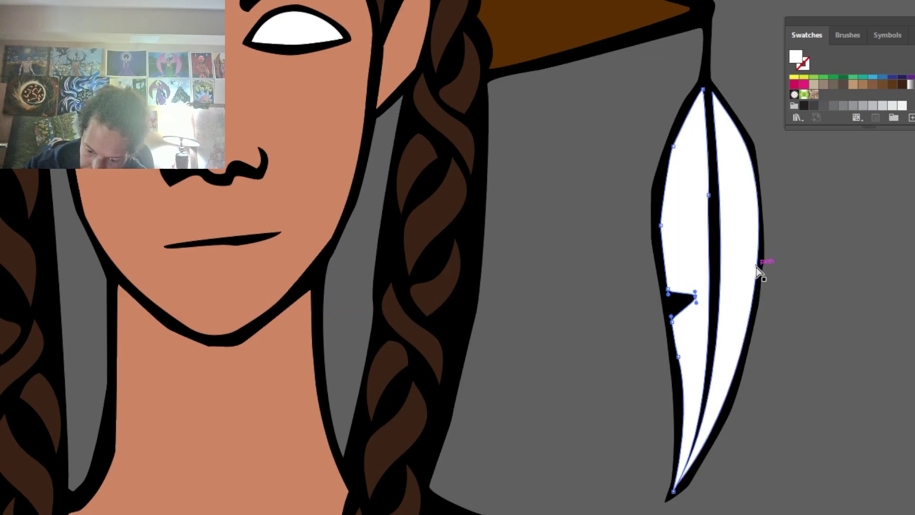
Step: Form a notch midway along the outer edge of the same feather's right half by pulling an added anchor point inward
{"action": "left_click", "coordinate": [758, 271]}
{"action": "left_click", "coordinate": [754, 280]}
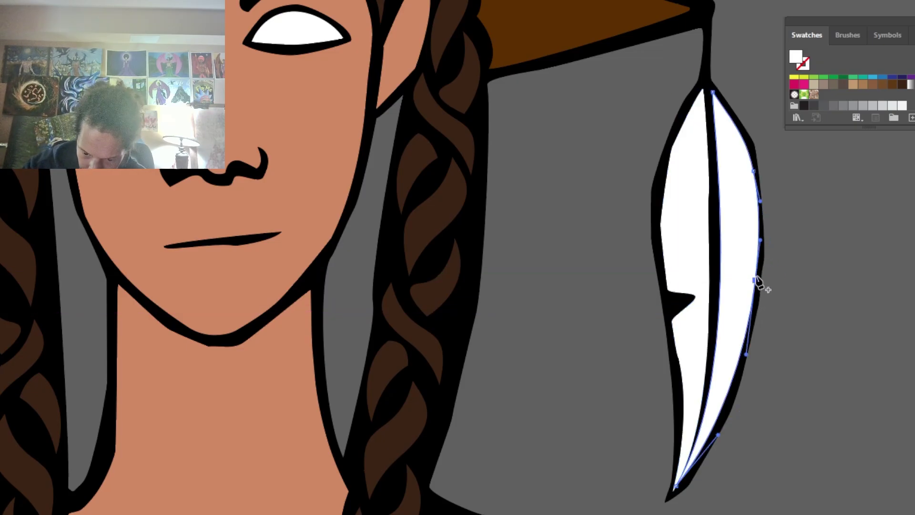
{"action": "left_click", "coordinate": [757, 261]}
{"action": "key", "text": "a"}
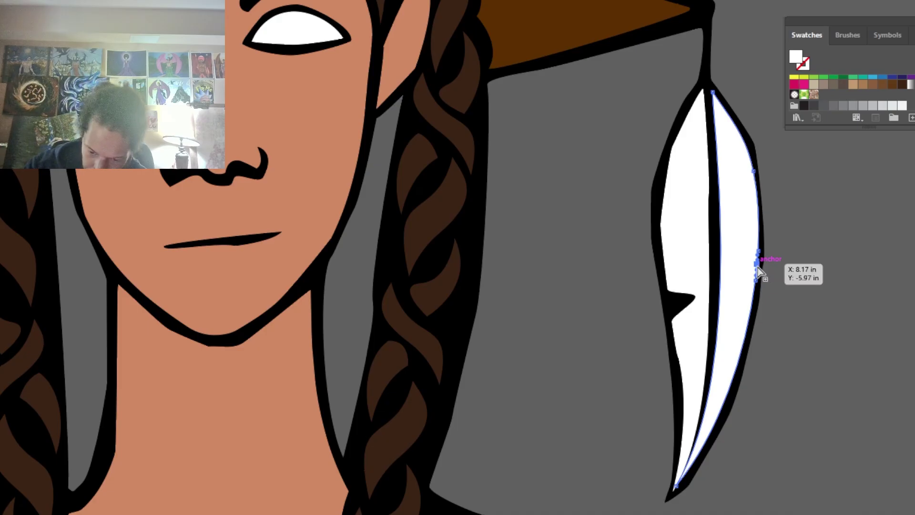
{"action": "left_click_drag", "start_coordinate": [757, 265], "coordinate": [742, 271]}
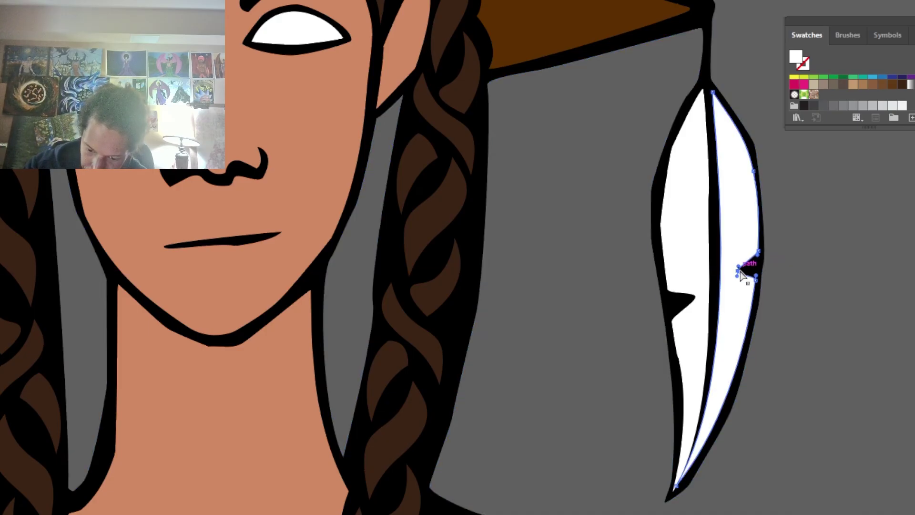
Step: Add a second, smaller notch lower on the right half's outer edge using new anchor points
{"action": "left_click", "coordinate": [691, 305], "text": "ctrl"}
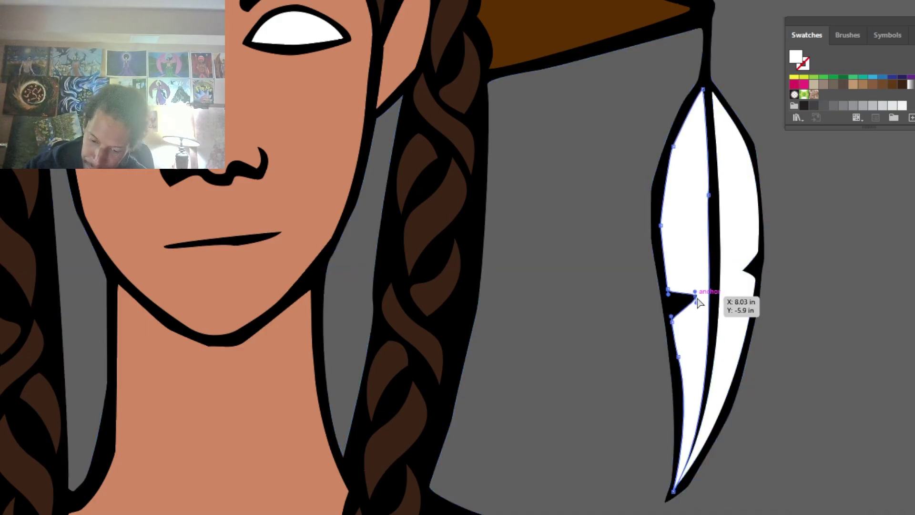
{"action": "left_click", "coordinate": [760, 290]}
{"action": "scroll", "coordinate": [761, 285], "scroll_direction": "down", "scroll_amount": 1}
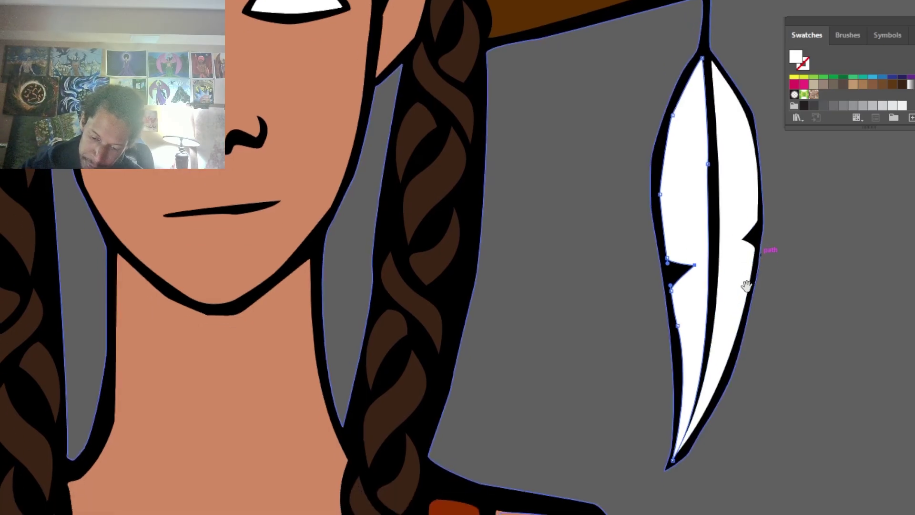
{"action": "left_click", "coordinate": [736, 334]}
{"action": "left_click", "coordinate": [743, 309]}
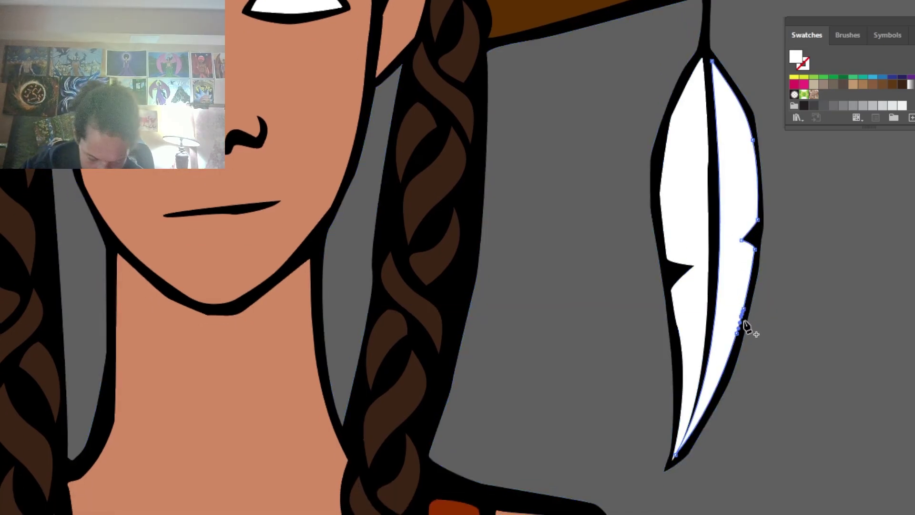
{"action": "left_click_drag", "start_coordinate": [744, 320], "coordinate": [732, 319]}
Step: Add an upper notch to the outer edge of the feather's left half by pulling a new anchor point inward
{"action": "scroll", "coordinate": [736, 310], "scroll_direction": "up", "scroll_amount": 4}
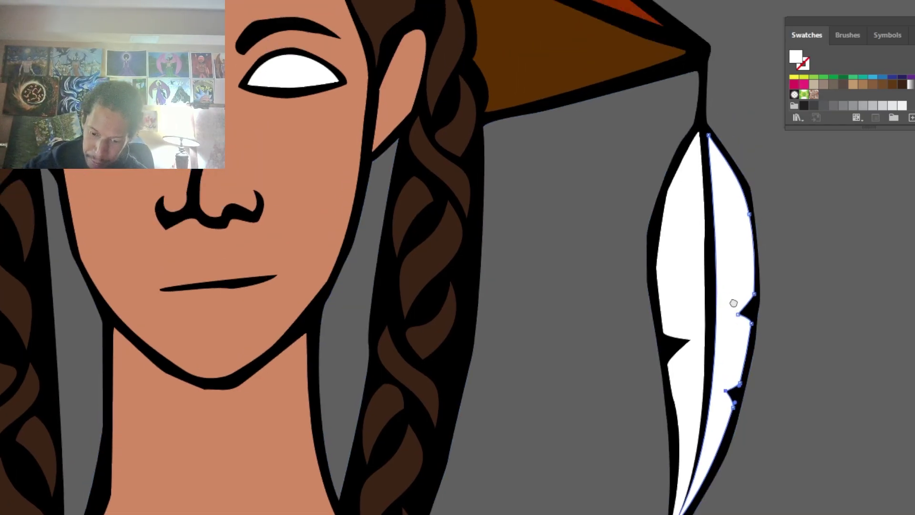
{"action": "left_click", "coordinate": [670, 277]}
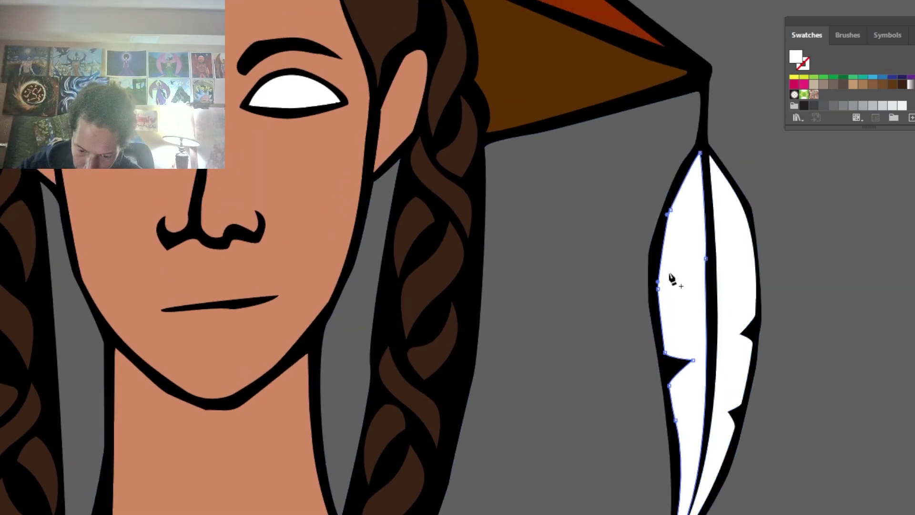
{"action": "left_click", "coordinate": [664, 242]}
{"action": "left_click", "coordinate": [662, 249]}
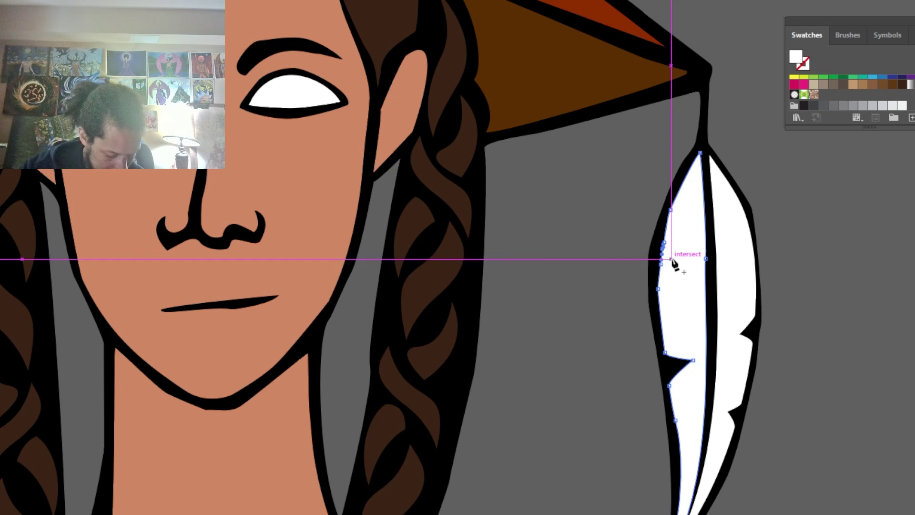
{"action": "mouse_move", "coordinate": [668, 261]}
{"action": "left_mouse_down"}
{"action": "mouse_move", "coordinate": [664, 252]}
{"action": "mouse_move", "coordinate": [682, 254]}
{"action": "left_mouse_up"}
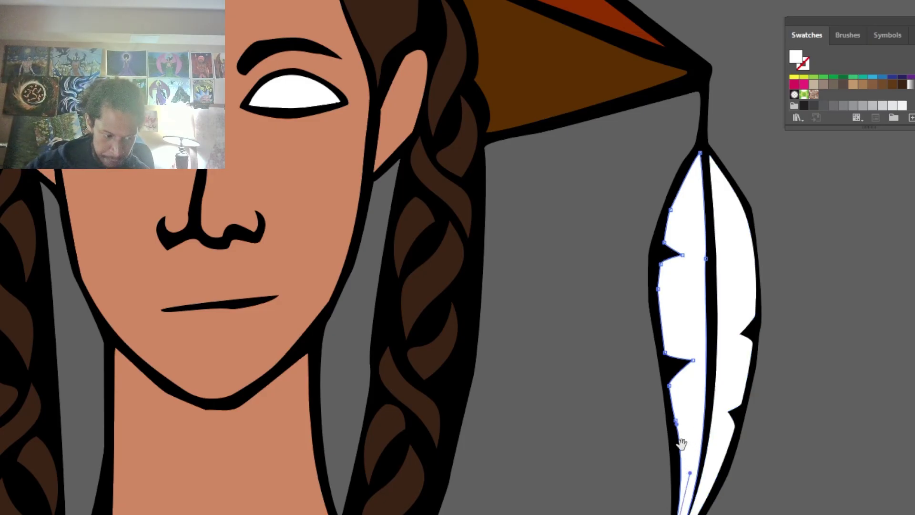
{"action": "left_click_drag", "start_coordinate": [682, 444], "coordinate": [914, 323]}
{"action": "left_click_drag", "start_coordinate": [375, 351], "coordinate": [0, 514]}
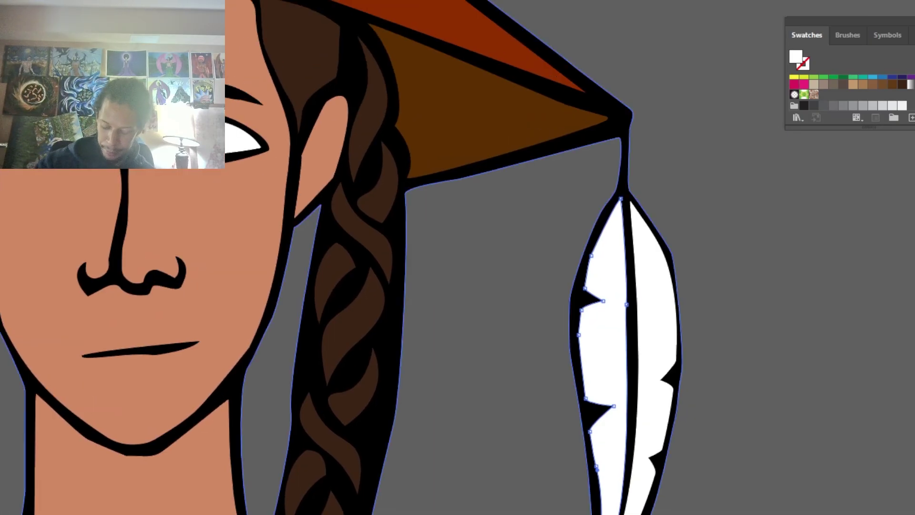
{"action": "key", "text": "ctrl+minus"}
{"action": "key", "text": "ctrl+minus"}
{"action": "key", "text": "ctrl+minus"}
{"action": "key", "text": "ctrl+minus"}
{"action": "key", "text": "ctrl+minus"}
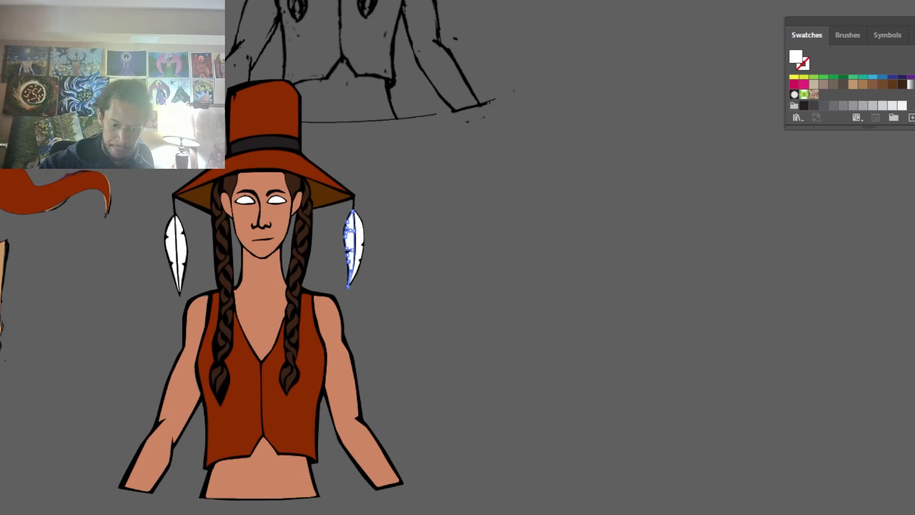
{"action": "left_click_drag", "start_coordinate": [448, 273], "coordinate": [855, 482]}
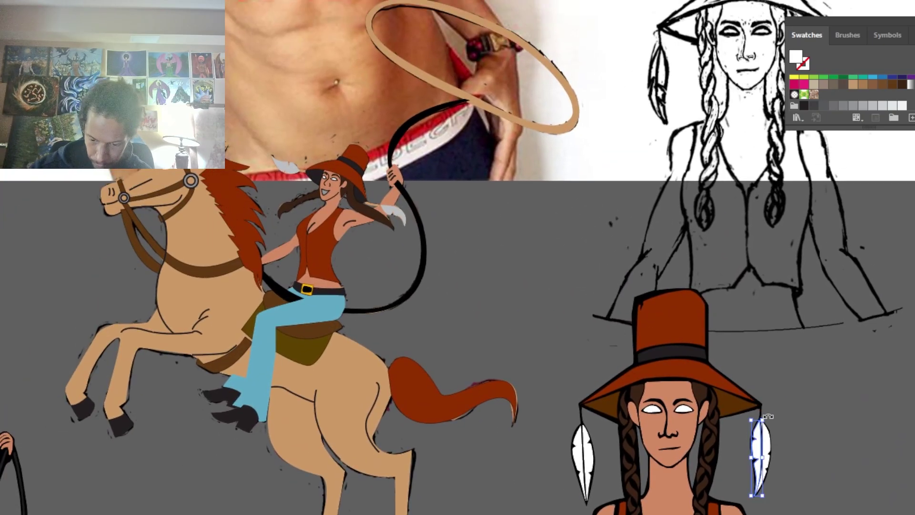
{"action": "key", "text": "v"}
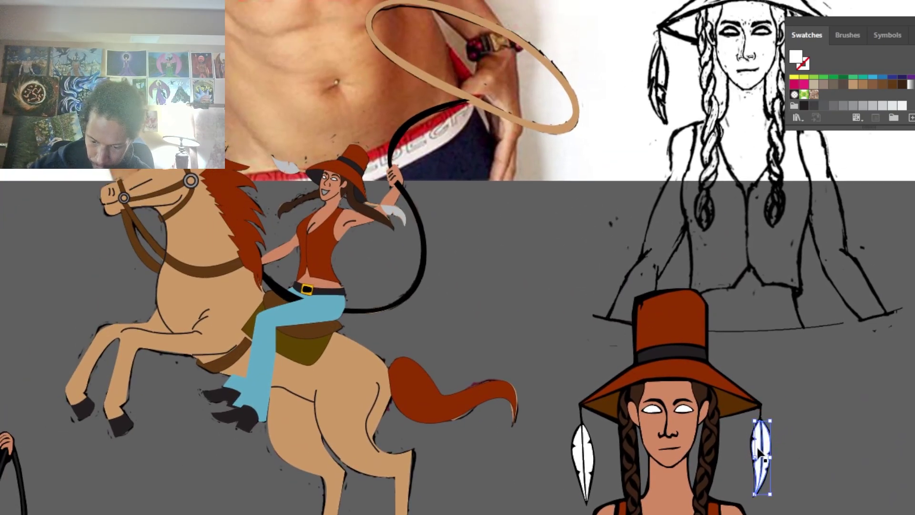
{"action": "left_click", "coordinate": [754, 442], "text": "shift"}
{"action": "left_click", "coordinate": [588, 459], "text": "shift"}
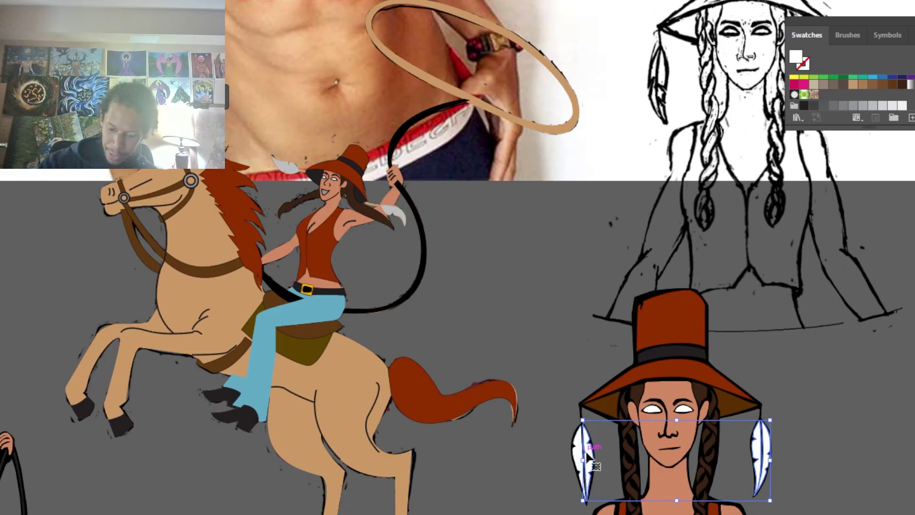
{"action": "left_click", "coordinate": [800, 446]}
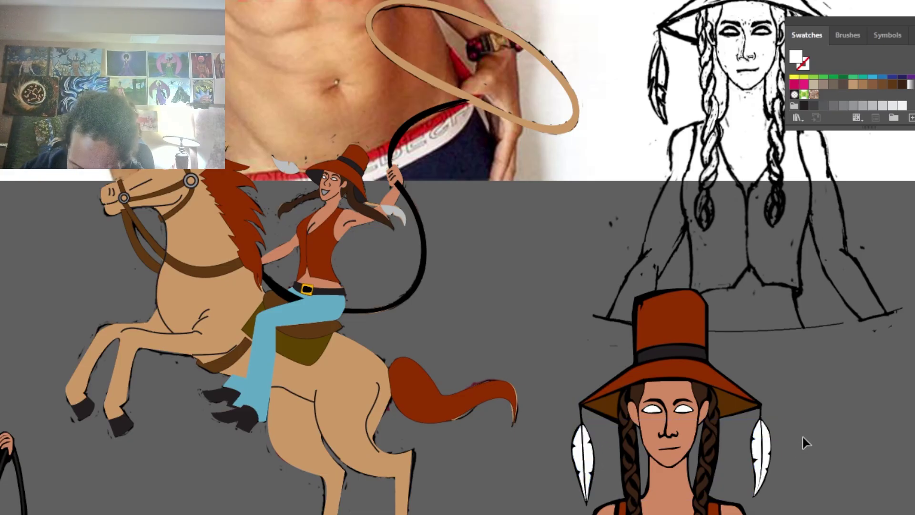
{"action": "left_click", "coordinate": [763, 447]}
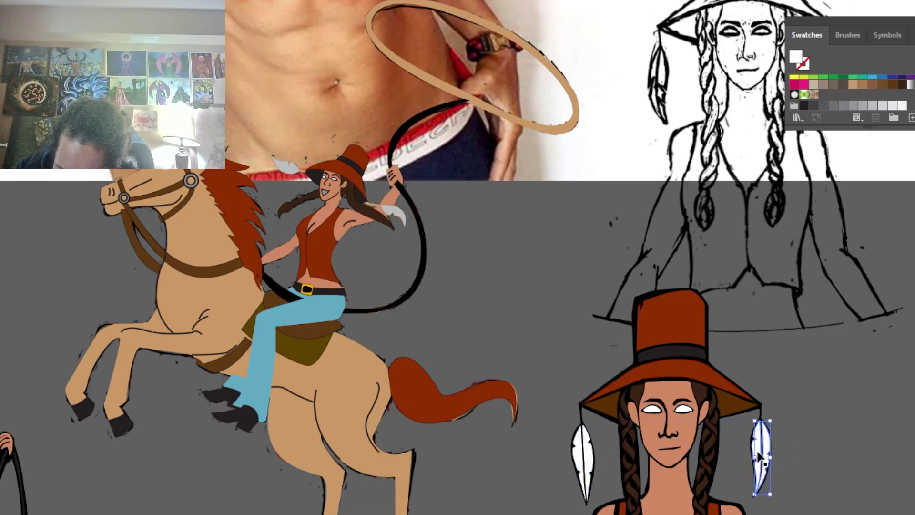
{"action": "left_click", "coordinate": [579, 452], "text": "shift"}
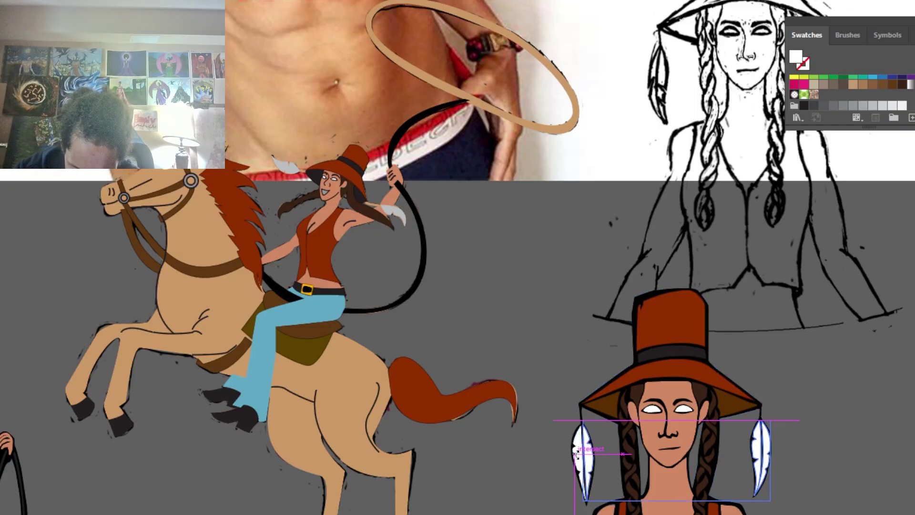
{"action": "key", "text": "ctrl+z"}
Step: Fill all halves of both white feathers with the light grey sampled from the feather of the cowgirl holding the coiled rope
{"action": "key", "text": "ctrl+equal"}
{"action": "key", "text": "ctrl+equal"}
{"action": "key", "text": "ctrl+equal"}
{"action": "key", "text": "ctrl+equal"}
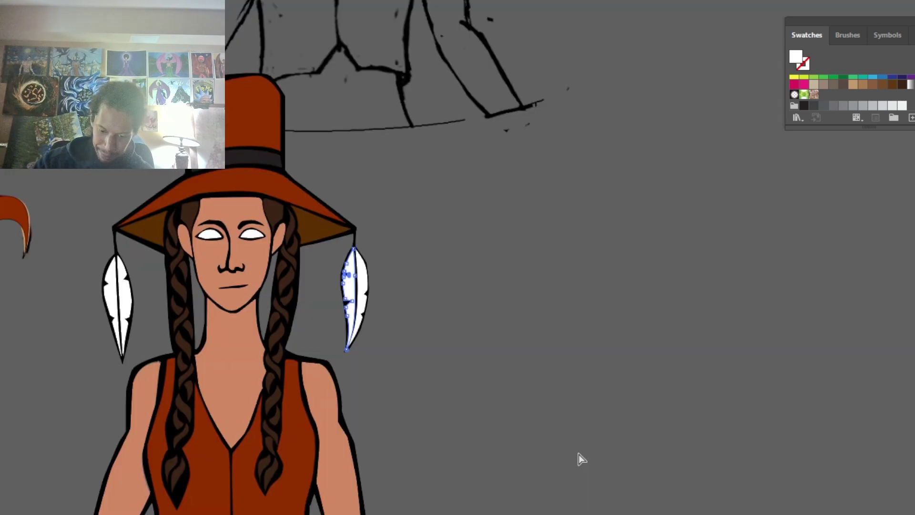
{"action": "left_click_drag", "start_coordinate": [414, 357], "coordinate": [694, 352]}
{"action": "key", "text": "v"}
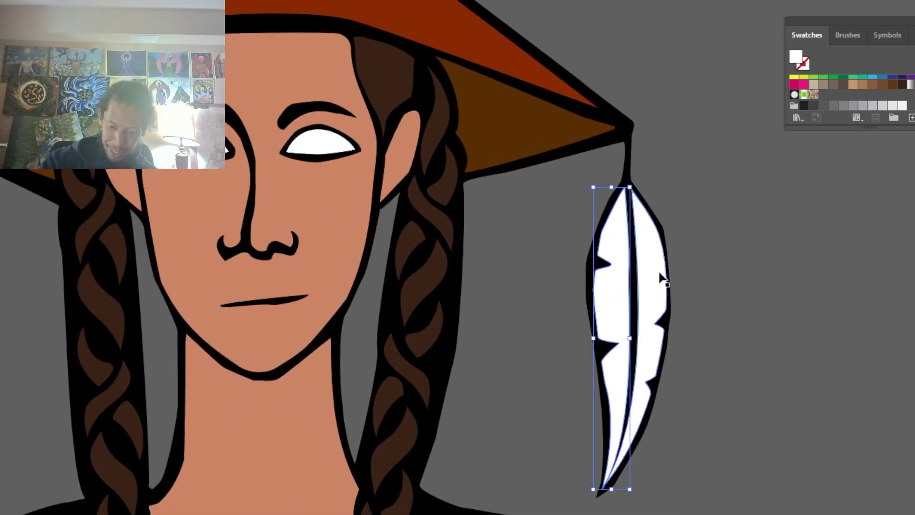
{"action": "left_click", "coordinate": [646, 269]}
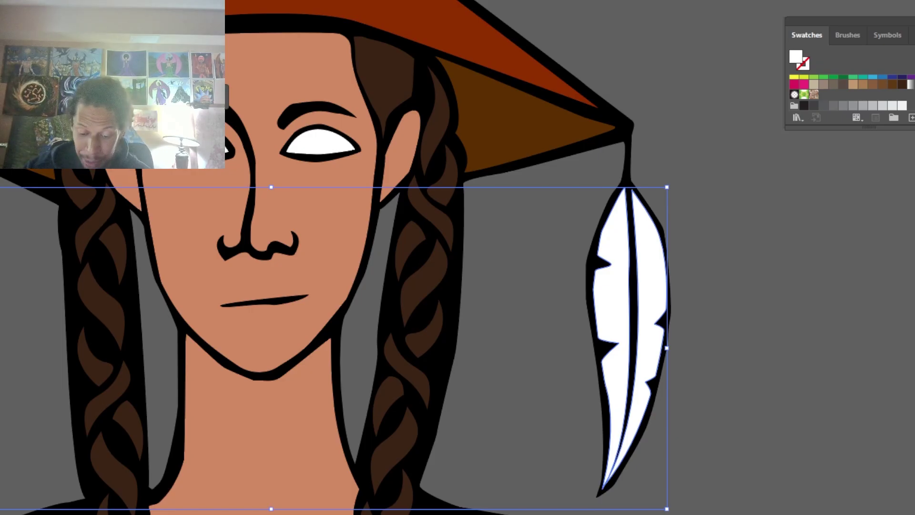
{"action": "key", "text": "ctrl+minus"}
{"action": "key", "text": "ctrl+minus"}
{"action": "key", "text": "ctrl+minus"}
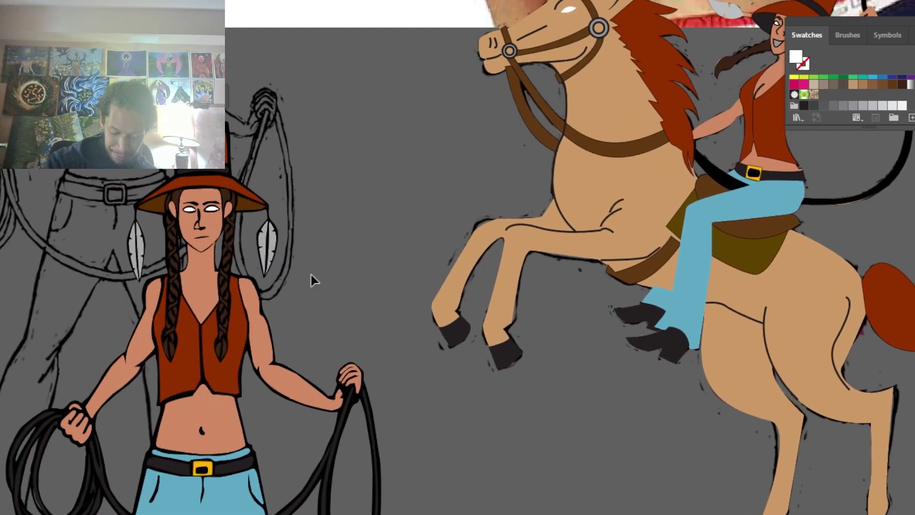
{"action": "left_click", "coordinate": [273, 237]}
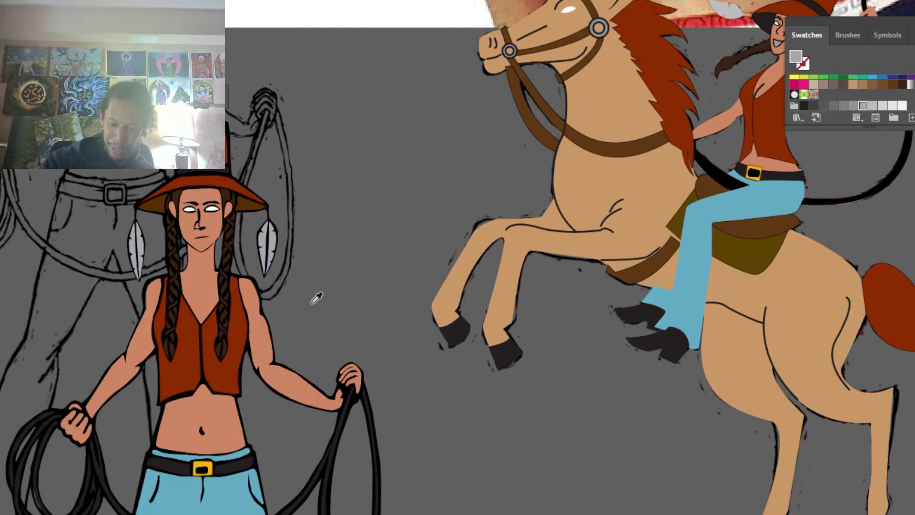
{"action": "left_click_drag", "start_coordinate": [658, 490], "coordinate": [12, 514]}
{"action": "key", "text": "v"}
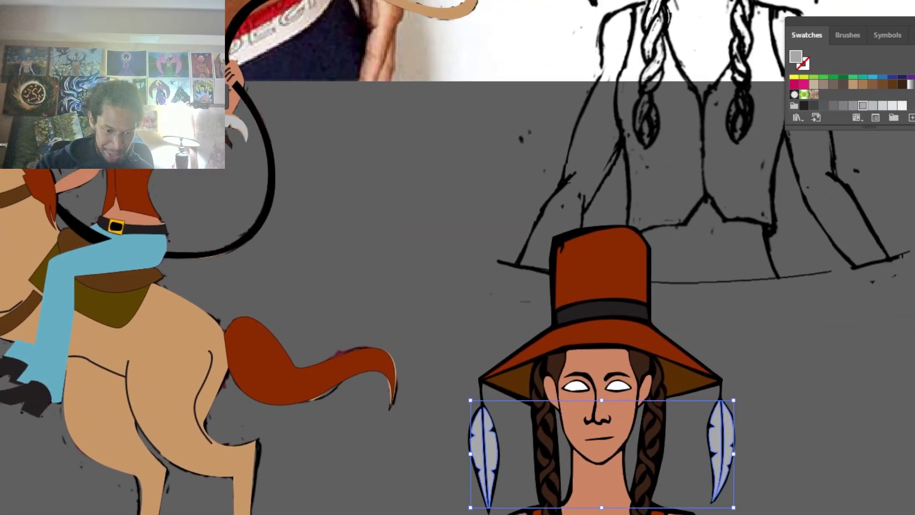
Step: On the tan shape beneath the horse's red tail, move the tip anchor up and shorten its curve handle to stay inside the tail
{"action": "key", "text": "ctrl+plus"}
{"action": "key", "text": "ctrl+plus"}
{"action": "key", "text": "ctrl+plus"}
{"action": "key", "text": "ctrl+plus"}
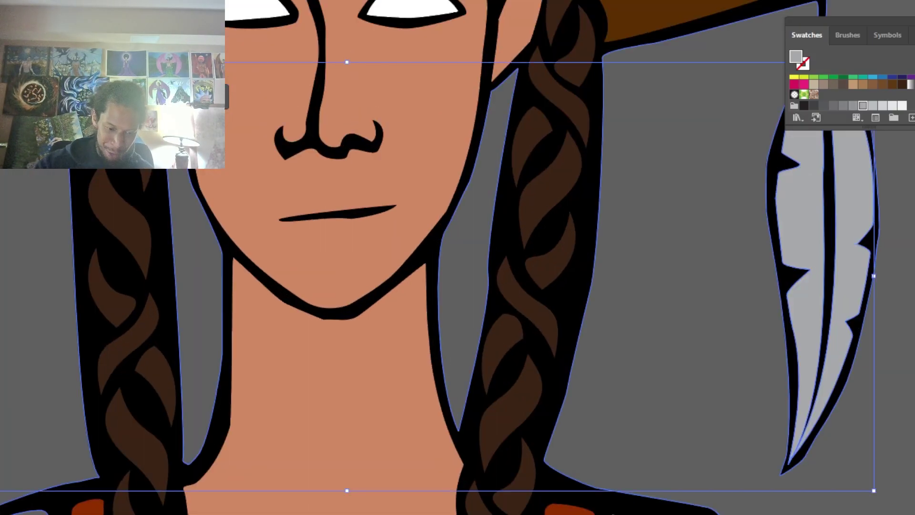
{"action": "left_click_drag", "start_coordinate": [102, 355], "coordinate": [914, 514]}
{"action": "left_click_drag", "start_coordinate": [249, 278], "coordinate": [666, 514]}
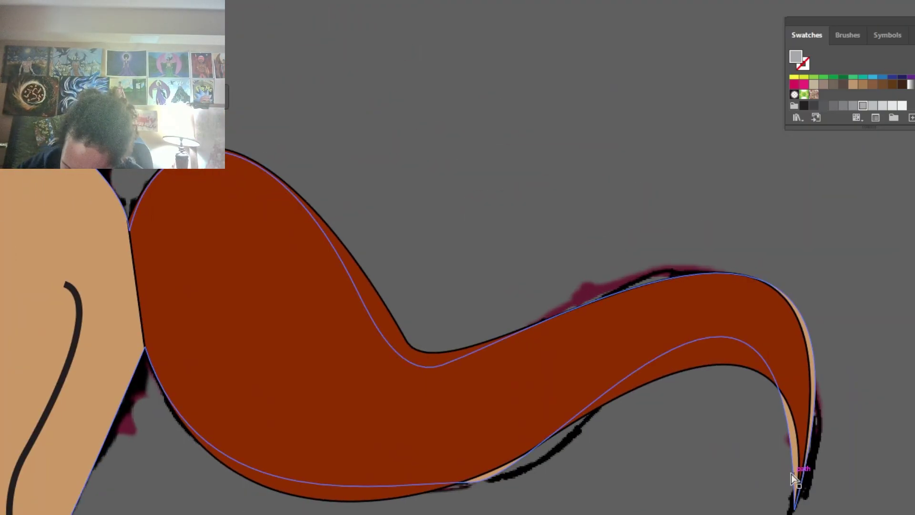
{"action": "left_click", "coordinate": [794, 475]}
{"action": "left_click", "coordinate": [794, 509]}
{"action": "left_click_drag", "start_coordinate": [794, 508], "coordinate": [802, 470]}
{"action": "scroll", "coordinate": [816, 434], "scroll_direction": "up", "scroll_amount": 5}
{"action": "scroll", "coordinate": [816, 433], "scroll_direction": "right", "scroll_amount": 2}
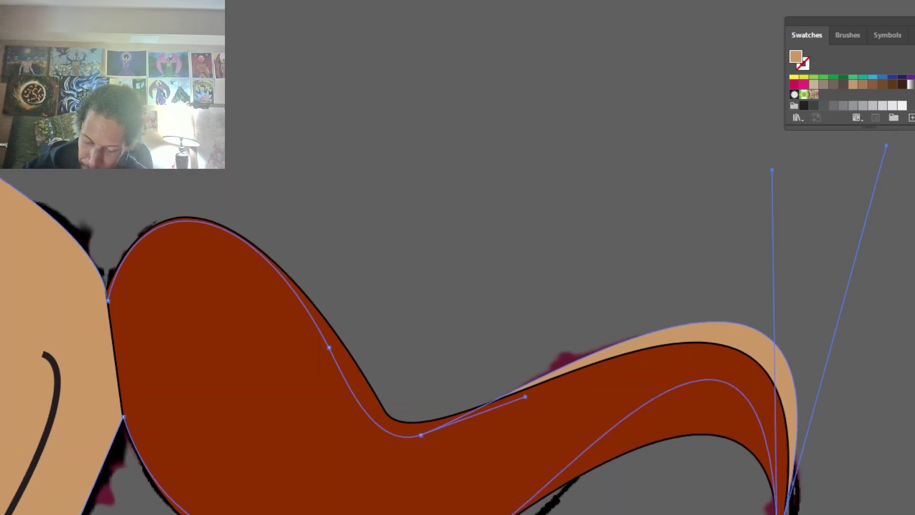
{"action": "left_click_drag", "start_coordinate": [864, 235], "coordinate": [821, 322]}
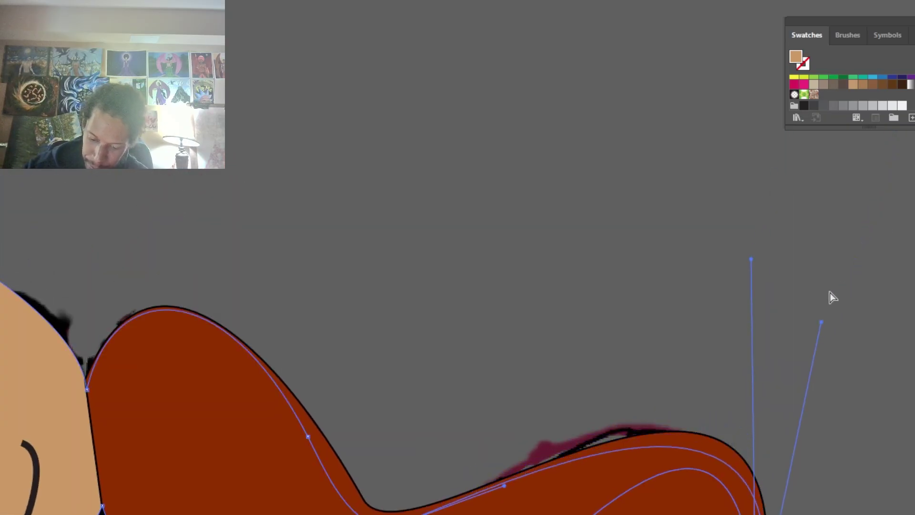
Step: Move the tan shape's lower-edge anchor and upper bend anchor inward so they sit under the red tail
{"action": "scroll", "coordinate": [751, 322], "scroll_direction": "down", "scroll_amount": 5}
{"action": "scroll", "coordinate": [751, 322], "scroll_direction": "left", "scroll_amount": 3}
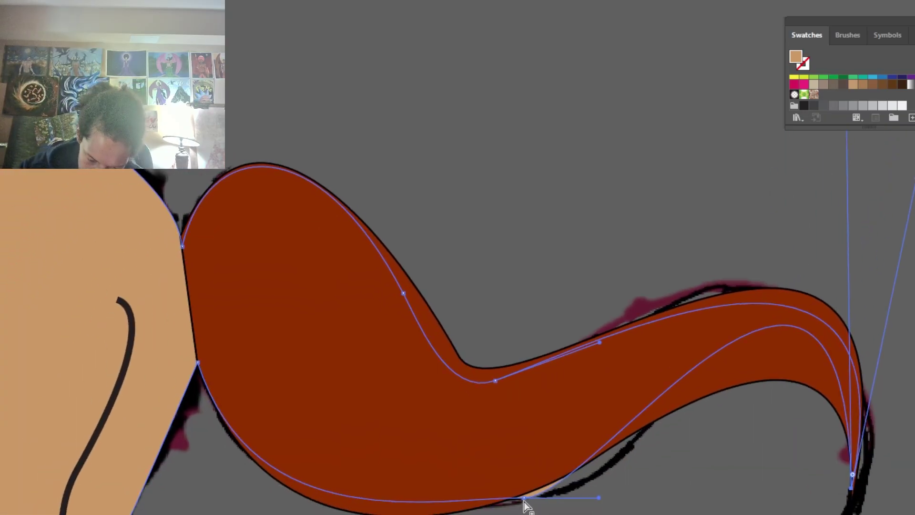
{"action": "left_click_drag", "start_coordinate": [524, 491], "coordinate": [527, 481]}
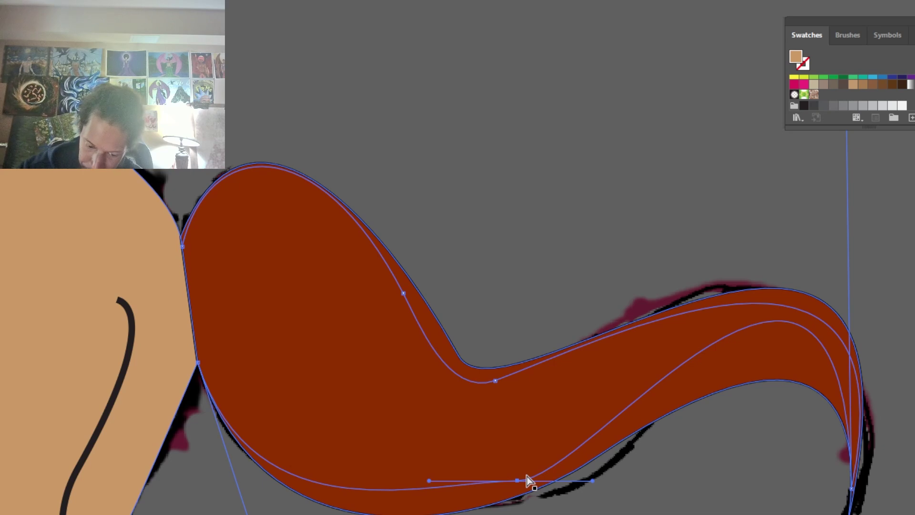
{"action": "left_click_drag", "start_coordinate": [495, 380], "coordinate": [500, 393]}
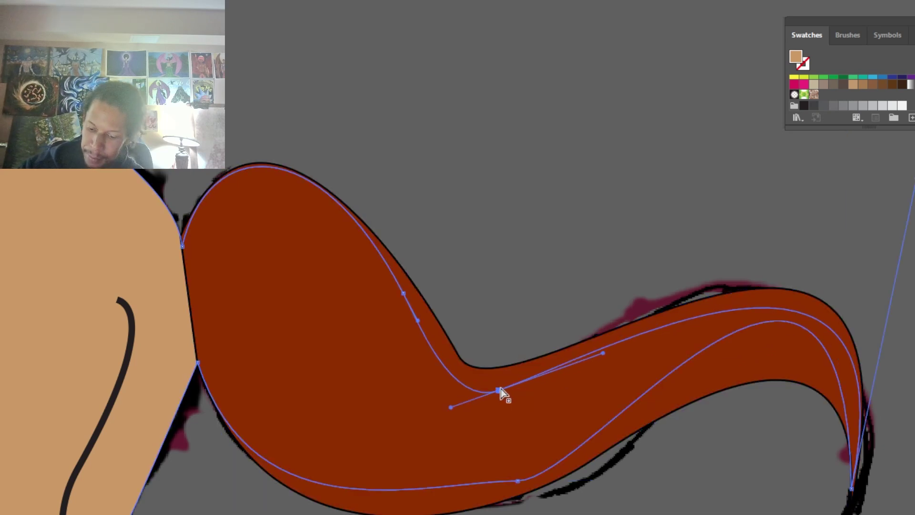
Step: Draw a curved hair strand along the lower part of the red tail and apply the thigh line's black stroke without fill
{"action": "scroll", "coordinate": [764, 295], "scroll_direction": "down", "scroll_amount": 8}
{"action": "scroll", "coordinate": [764, 295], "scroll_direction": "left", "scroll_amount": 7}
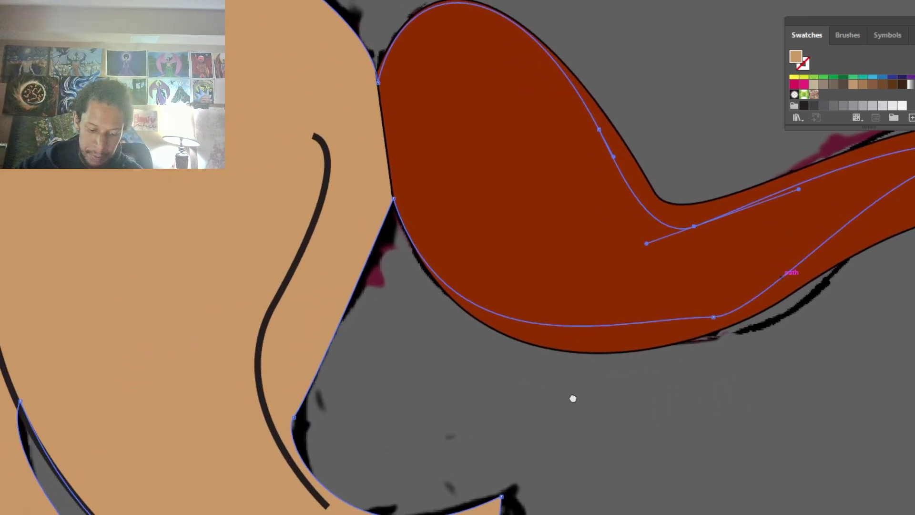
{"action": "left_click_drag", "start_coordinate": [588, 331], "coordinate": [641, 514]}
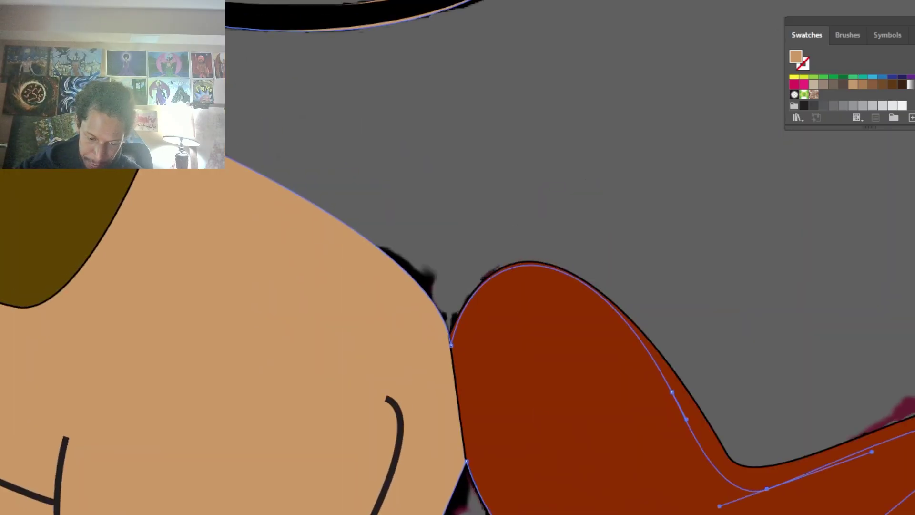
{"action": "left_click", "coordinate": [470, 435]}
{"action": "left_click_drag", "start_coordinate": [590, 503], "coordinate": [504, 415]}
{"action": "left_click_drag", "start_coordinate": [547, 469], "coordinate": [644, 484]}
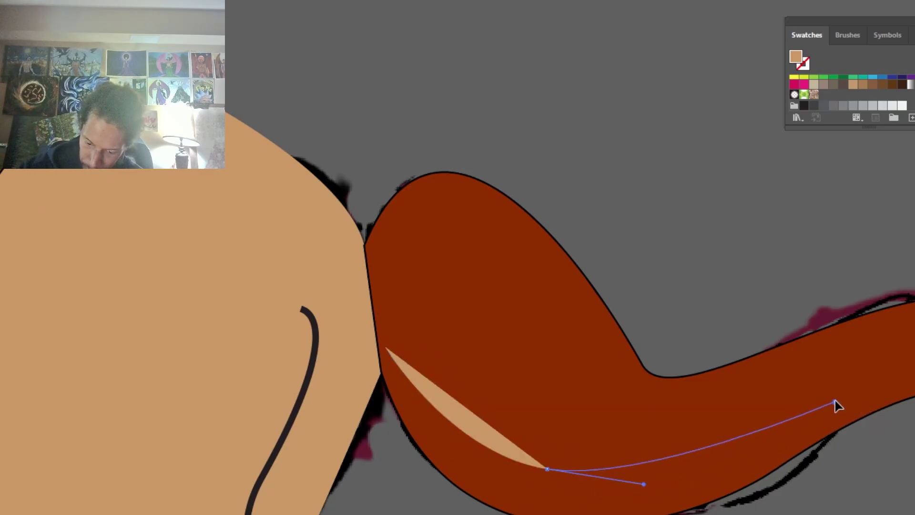
{"action": "left_click_drag", "start_coordinate": [835, 402], "coordinate": [886, 348]}
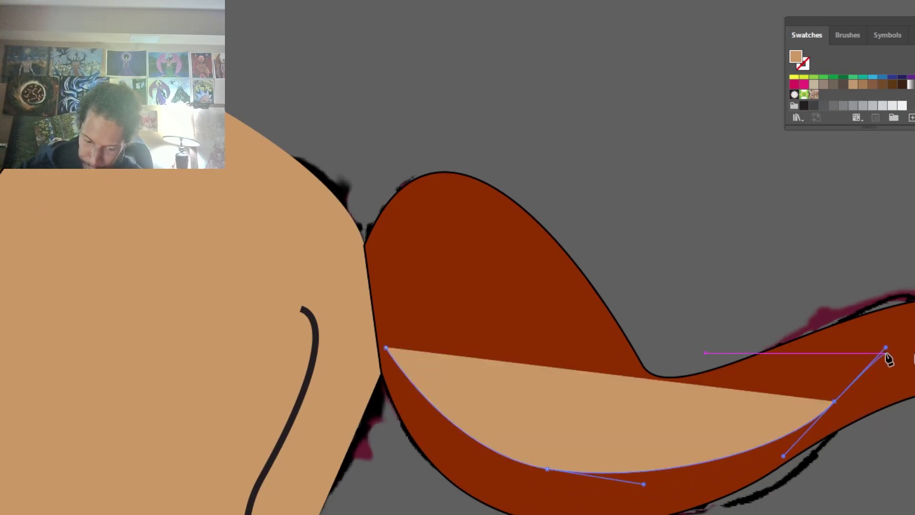
{"action": "key", "text": "i"}
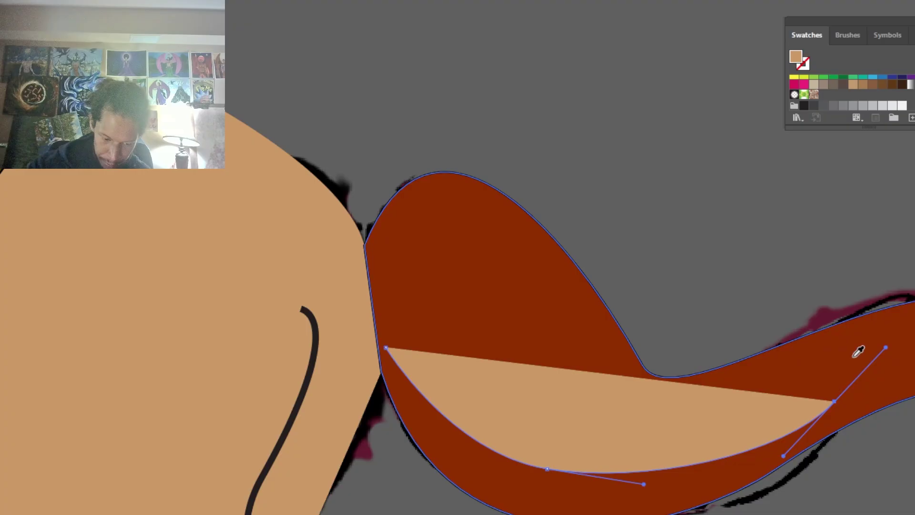
{"action": "left_click", "coordinate": [305, 395]}
{"action": "left_click", "coordinate": [309, 384]}
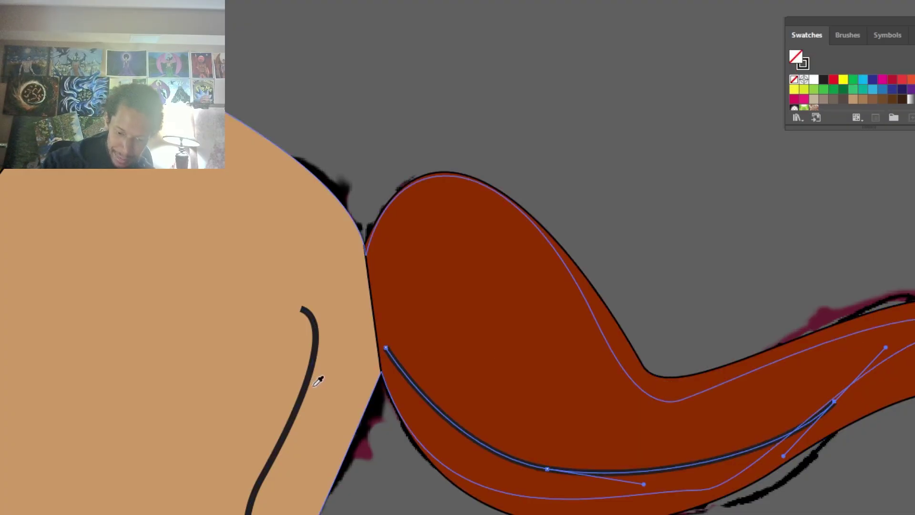
Step: Draw an arched strand in the upper part of the tail and a long S-shaped strand through its middle toward the tip
{"action": "left_click", "coordinate": [376, 269]}
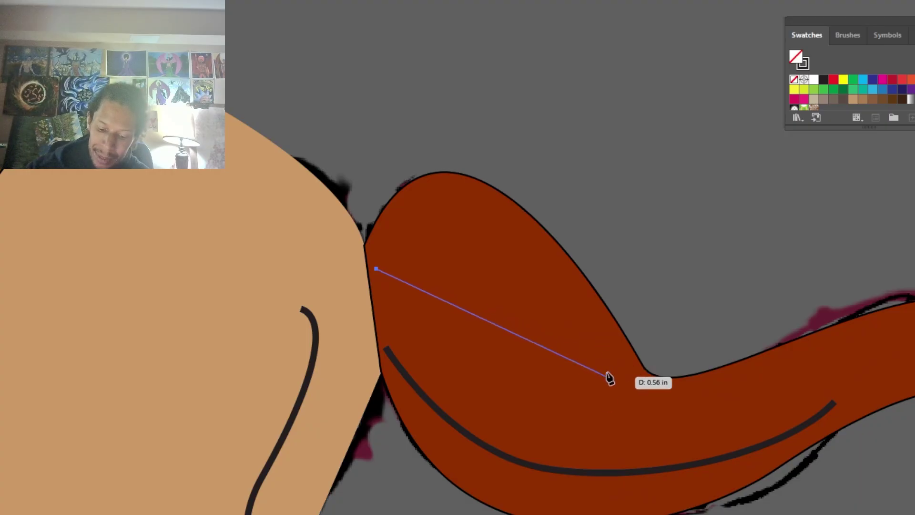
{"action": "mouse_move", "coordinate": [611, 357]}
{"action": "left_mouse_down"}
{"action": "mouse_move", "coordinate": [633, 408]}
{"action": "mouse_move", "coordinate": [704, 495]}
{"action": "mouse_move", "coordinate": [701, 514]}
{"action": "left_mouse_up"}
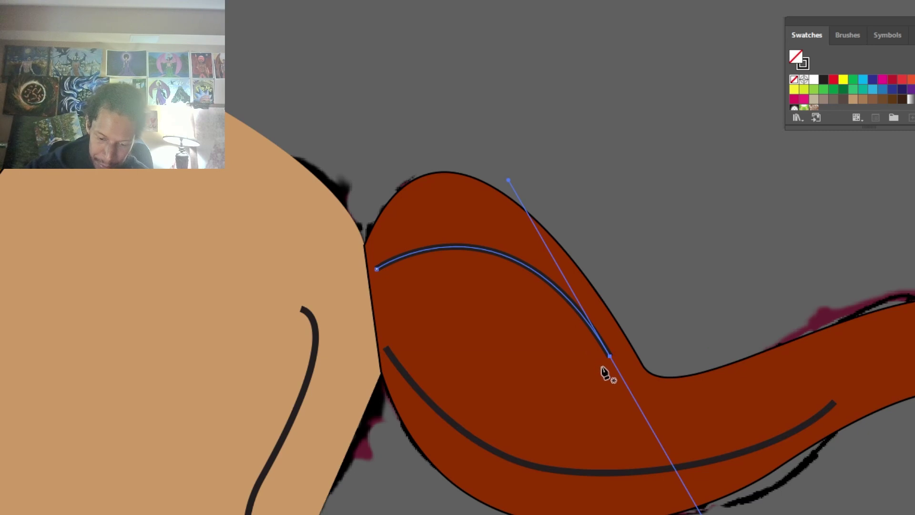
{"action": "left_click", "coordinate": [382, 308]}
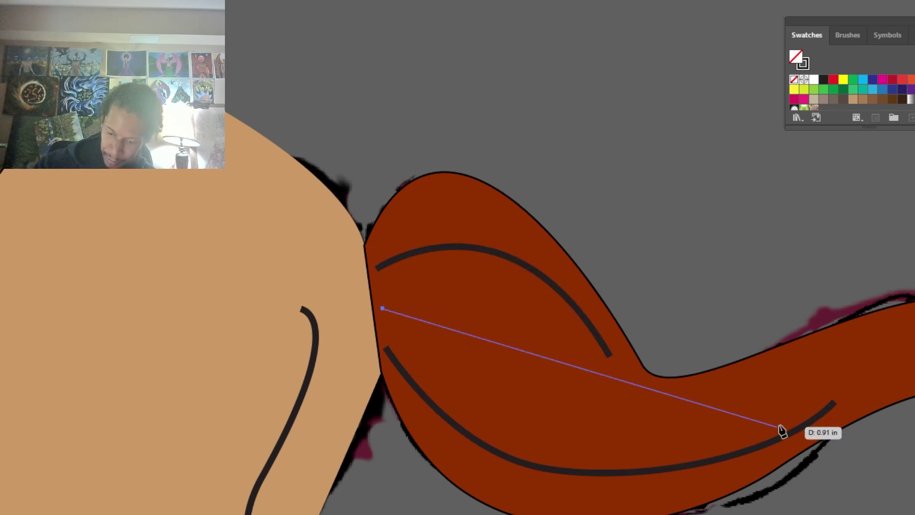
{"action": "left_click_drag", "start_coordinate": [601, 409], "coordinate": [679, 514]}
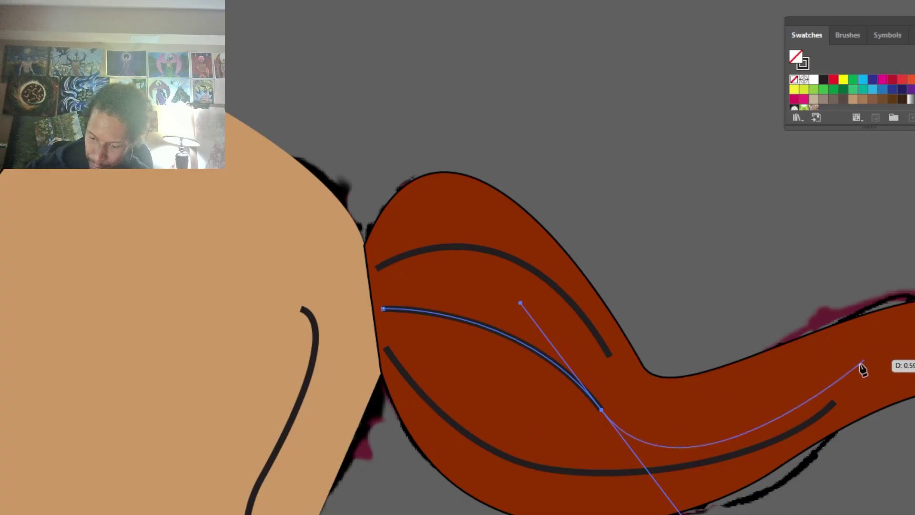
{"action": "left_click_drag", "start_coordinate": [875, 353], "coordinate": [691, 398]}
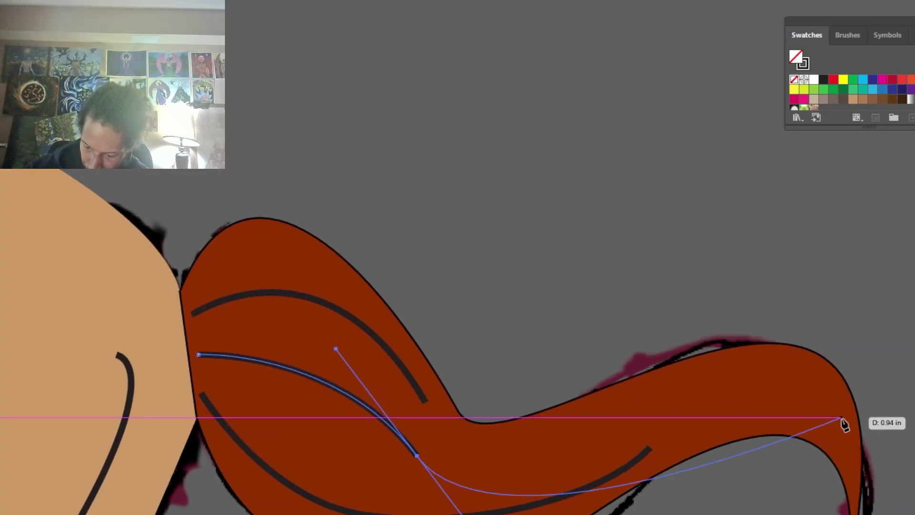
{"action": "left_click_drag", "start_coordinate": [842, 417], "coordinate": [913, 514]}
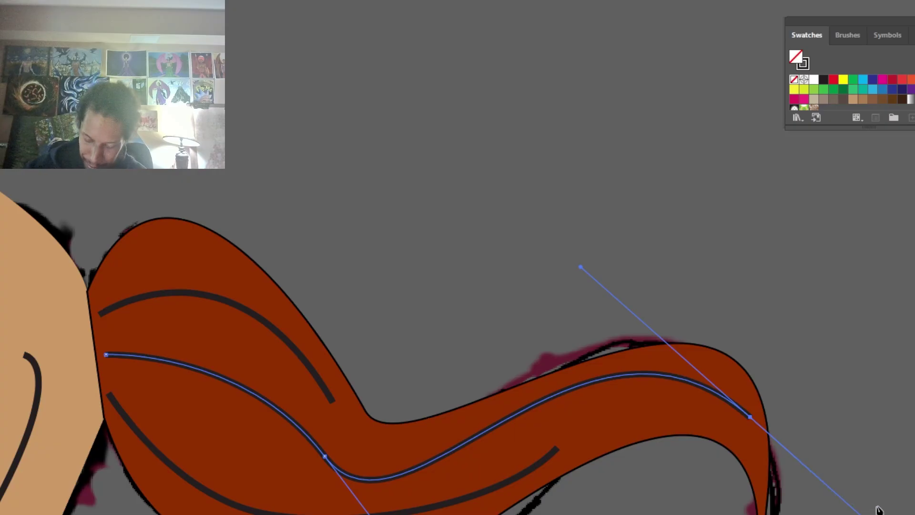
{"action": "key", "text": "ctrl+minus"}
{"action": "key", "text": "ctrl+minus"}
{"action": "key", "text": "ctrl+minus"}
{"action": "key", "text": "ctrl+minus"}
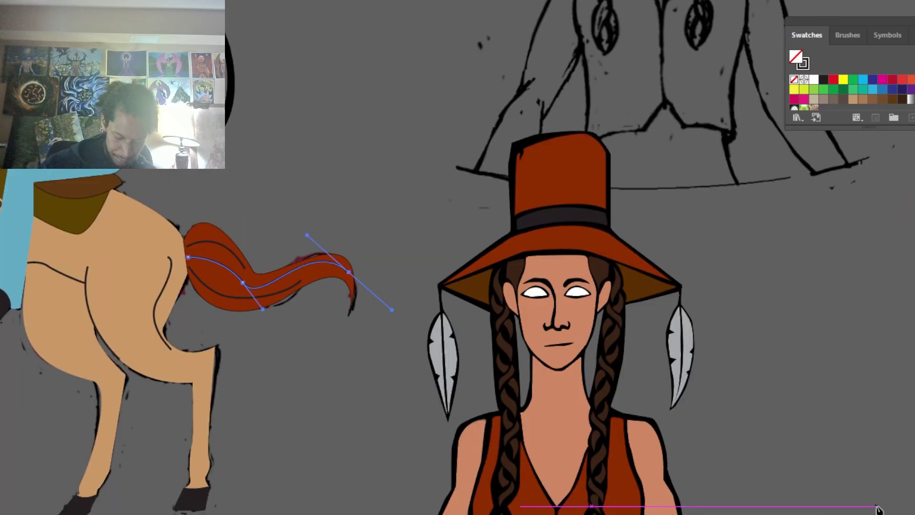
{"action": "key", "text": "v"}
{"action": "left_click", "coordinate": [359, 434]}
Step: Start a shadow outline on the horse's far hind leg, running along the flank line to the thigh line and down its curve
{"action": "left_click_drag", "start_coordinate": [509, 424], "coordinate": [868, 435]}
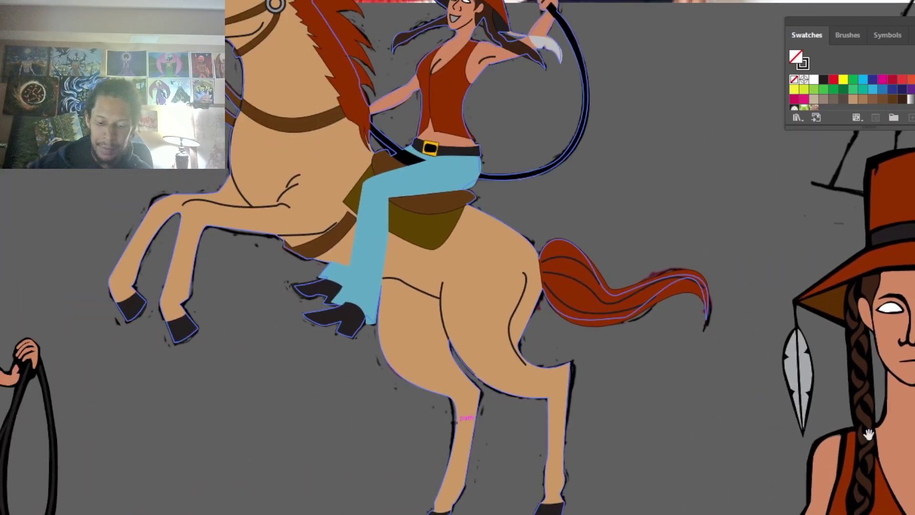
{"action": "left_click_drag", "start_coordinate": [715, 347], "coordinate": [802, 483]}
{"action": "left_click_drag", "start_coordinate": [661, 385], "coordinate": [656, 310]}
{"action": "key", "text": "ctrl+equal"}
{"action": "key", "text": "ctrl+equal"}
{"action": "key", "text": "ctrl+equal"}
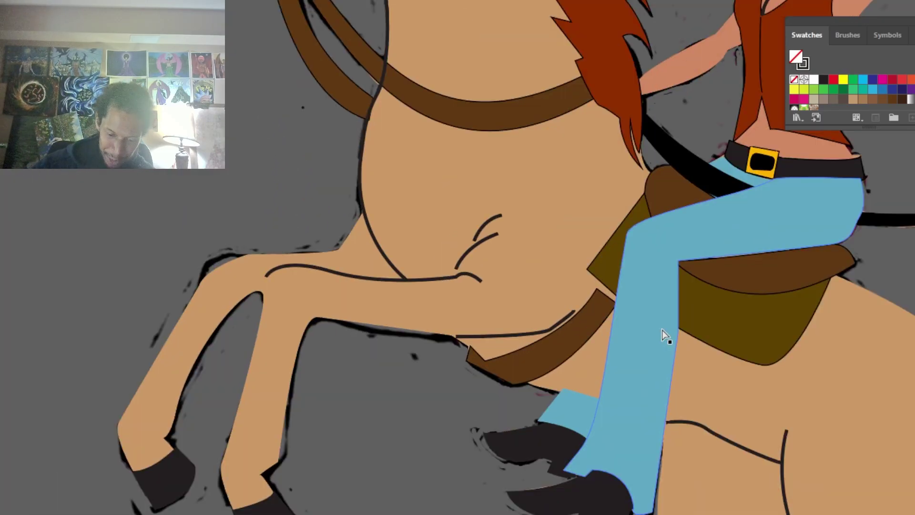
{"action": "left_click_drag", "start_coordinate": [335, 457], "coordinate": [233, 449]}
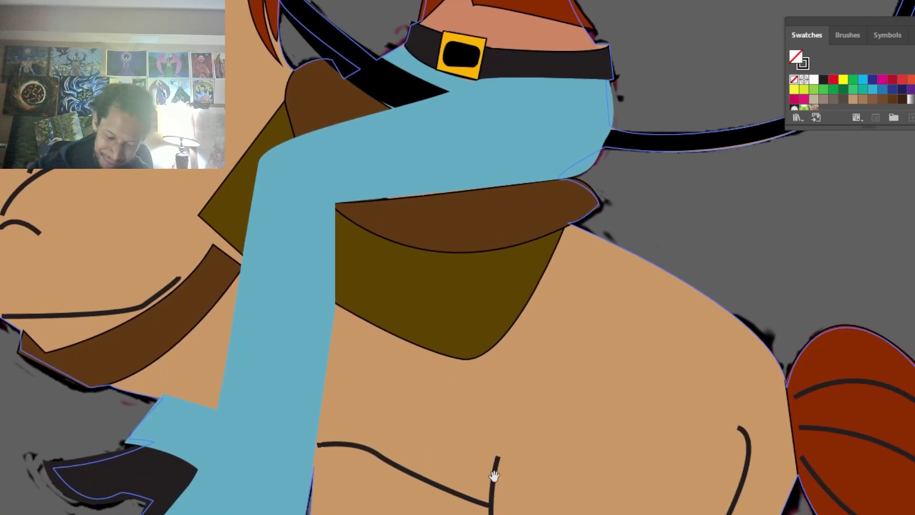
{"action": "left_click_drag", "start_coordinate": [493, 492], "coordinate": [631, 313]}
{"action": "key", "text": "ctrl+shift+a"}
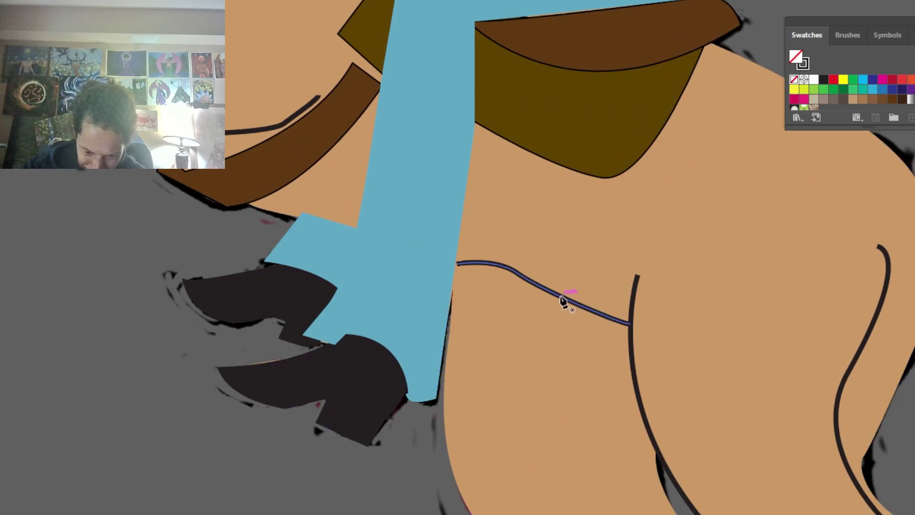
{"action": "left_click", "coordinate": [626, 323]}
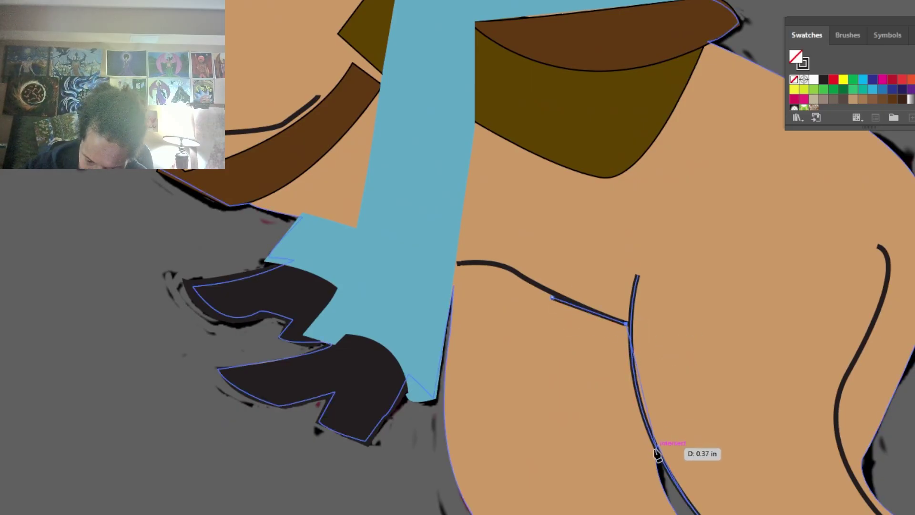
{"action": "mouse_move", "coordinate": [655, 452]}
{"action": "left_mouse_down"}
{"action": "mouse_move", "coordinate": [667, 453]}
{"action": "mouse_move", "coordinate": [690, 510]}
{"action": "left_mouse_up"}
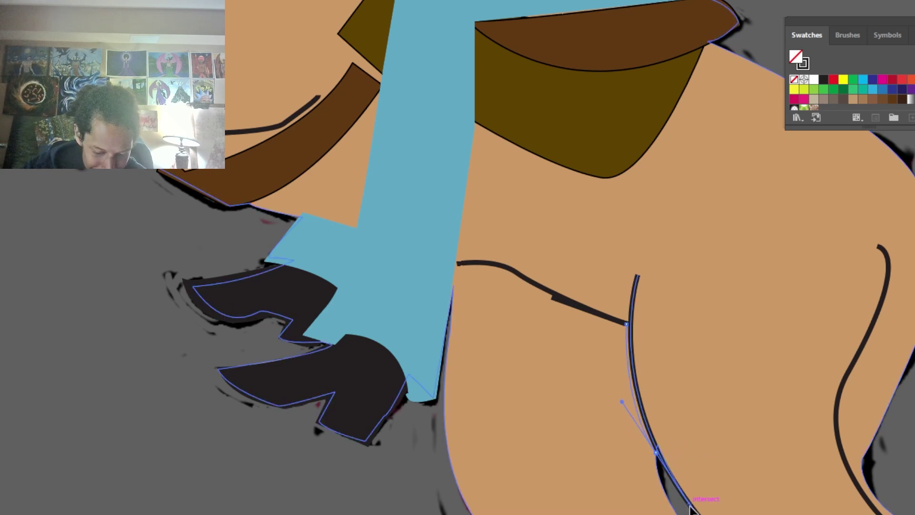
{"action": "left_click", "coordinate": [656, 452]}
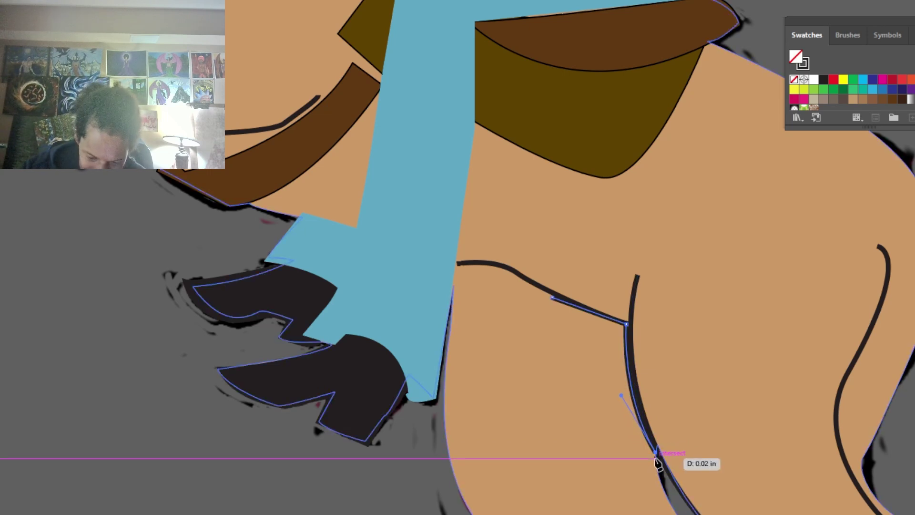
{"action": "left_click_drag", "start_coordinate": [567, 357], "coordinate": [592, 352]}
{"action": "left_click_drag", "start_coordinate": [563, 303], "coordinate": [549, 310]}
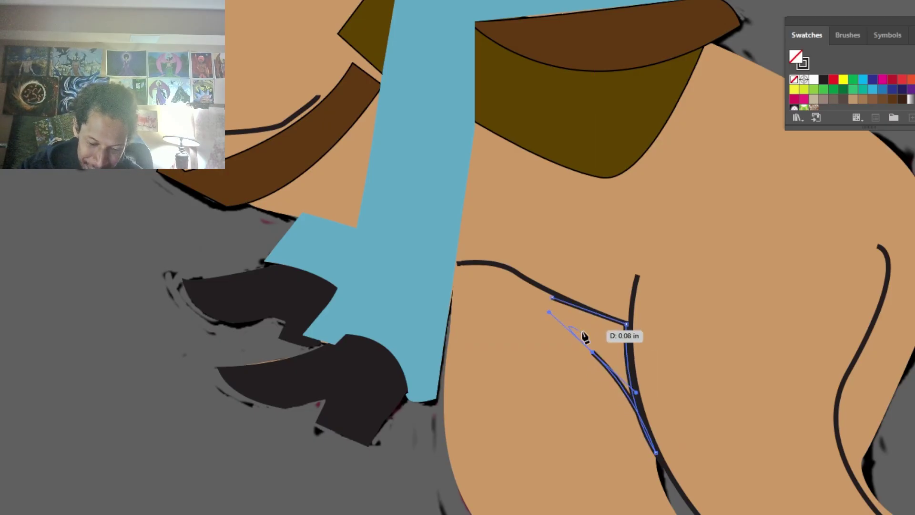
{"action": "key", "text": "ctrl+z"}
Step: Close the hind-leg shadow outline with a rounded edge bulging down from the thigh line back to the flank line
{"action": "left_click_drag", "start_coordinate": [611, 435], "coordinate": [609, 434]}
{"action": "left_click_drag", "start_coordinate": [590, 401], "coordinate": [563, 357]}
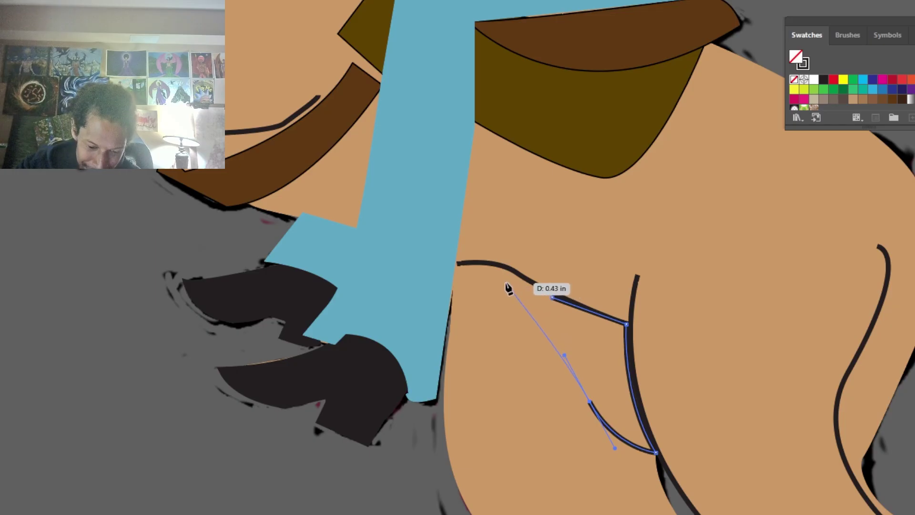
{"action": "left_click", "coordinate": [551, 297]}
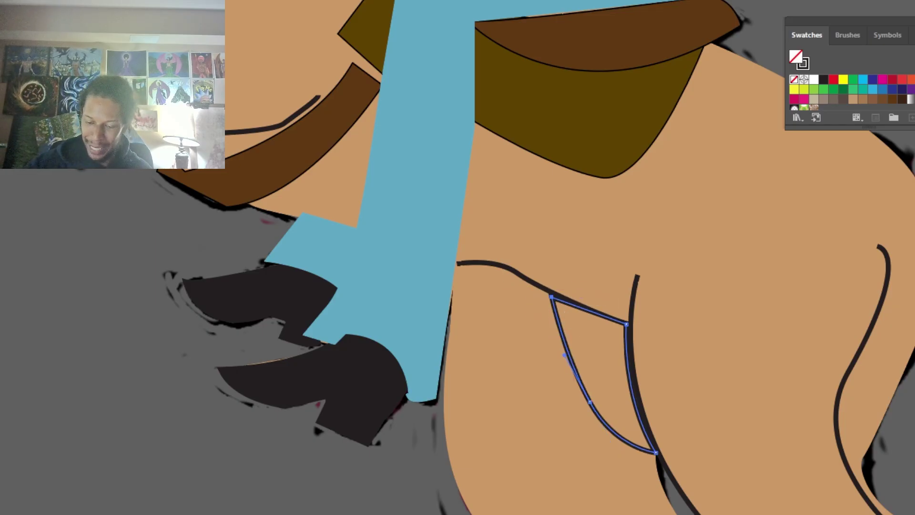
Step: Fill the hind-leg shadow shape with the horse's tan, without stroke, and darken it to brown by lowering the HSB brightness
{"action": "key", "text": "i"}
{"action": "left_click", "coordinate": [790, 423]}
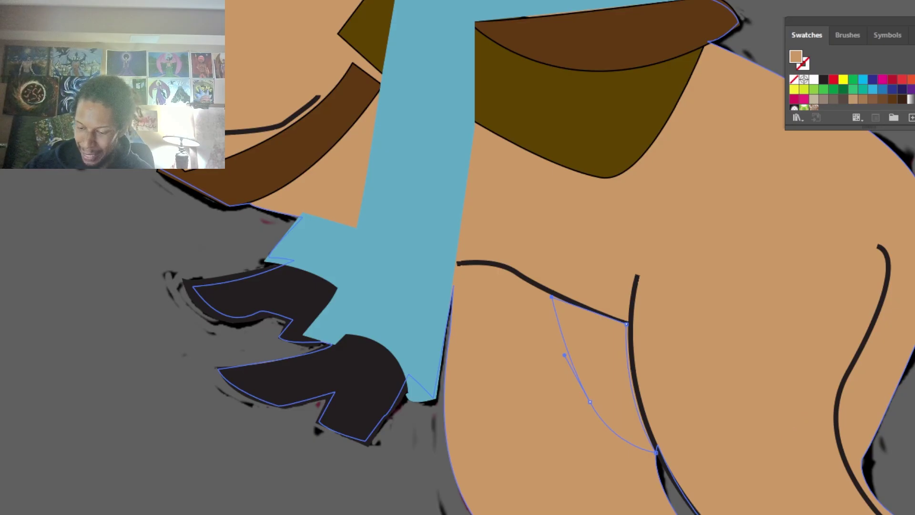
{"action": "left_click", "coordinate": [888, 417]}
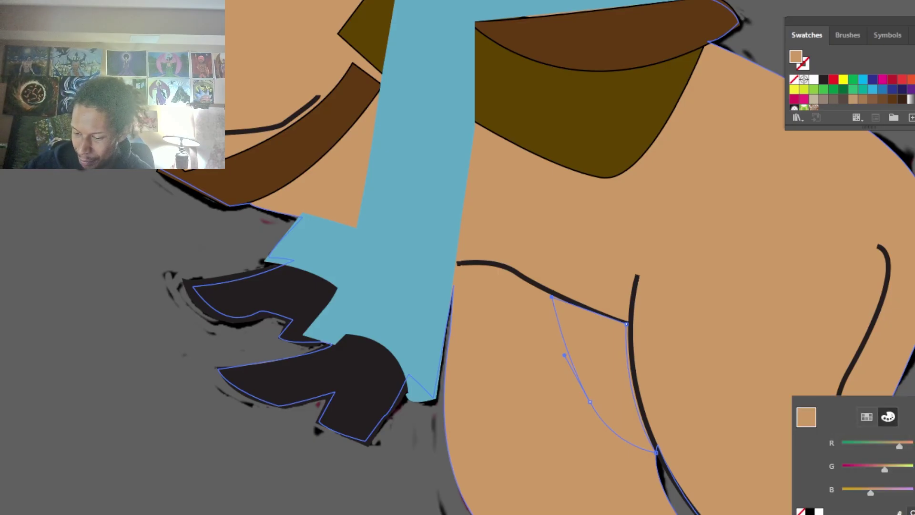
{"action": "left_click", "coordinate": [884, 491]}
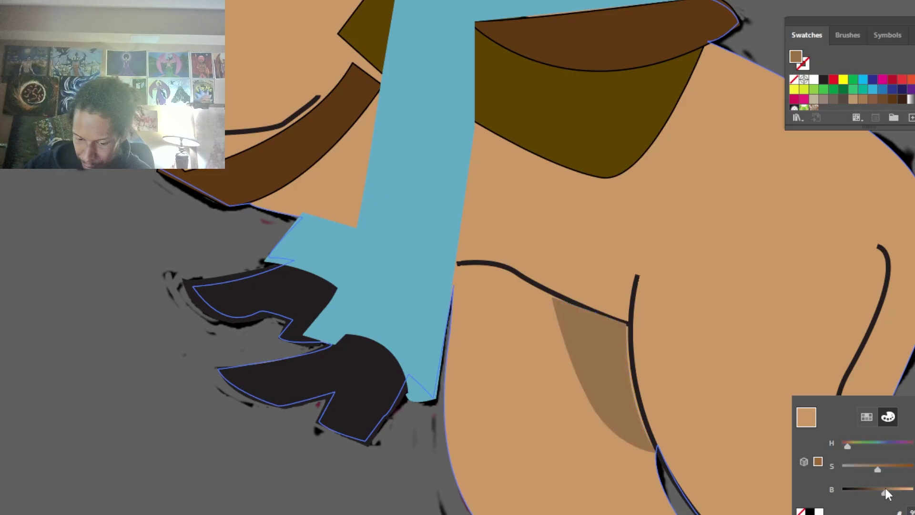
{"action": "key", "text": "v"}
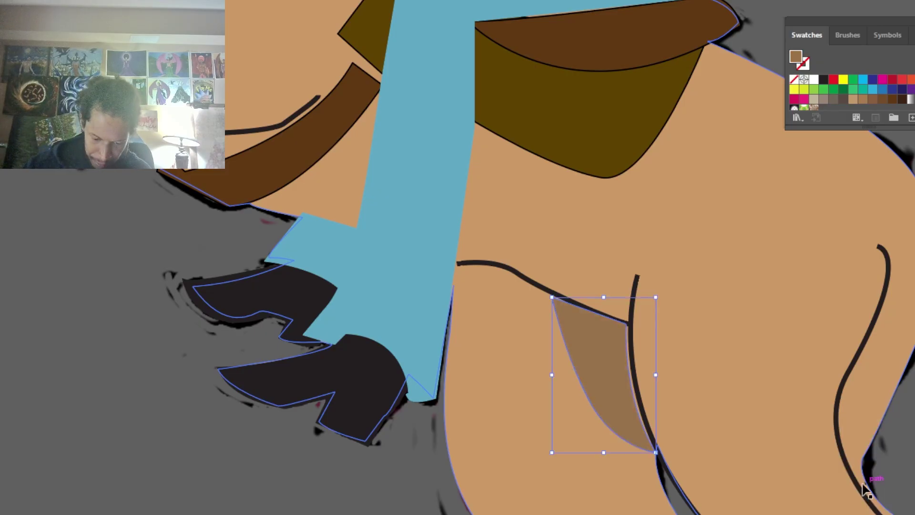
{"action": "left_click", "coordinate": [901, 478]}
Step: Draw a narrow brown shadow strip along the underside of the far hind thigh, up to the bend at the lower leg
{"action": "scroll", "coordinate": [755, 302], "scroll_direction": "down", "scroll_amount": 10}
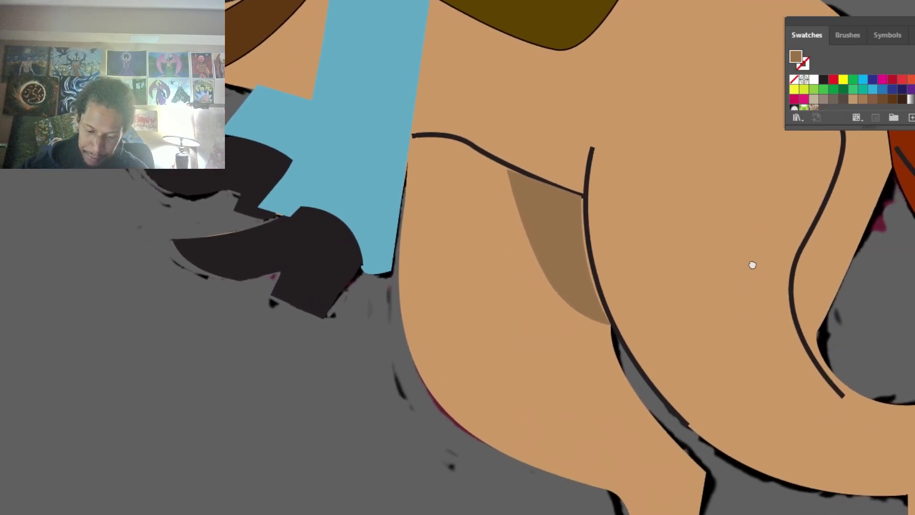
{"action": "left_click_drag", "start_coordinate": [761, 235], "coordinate": [762, 230]}
{"action": "key", "text": "p"}
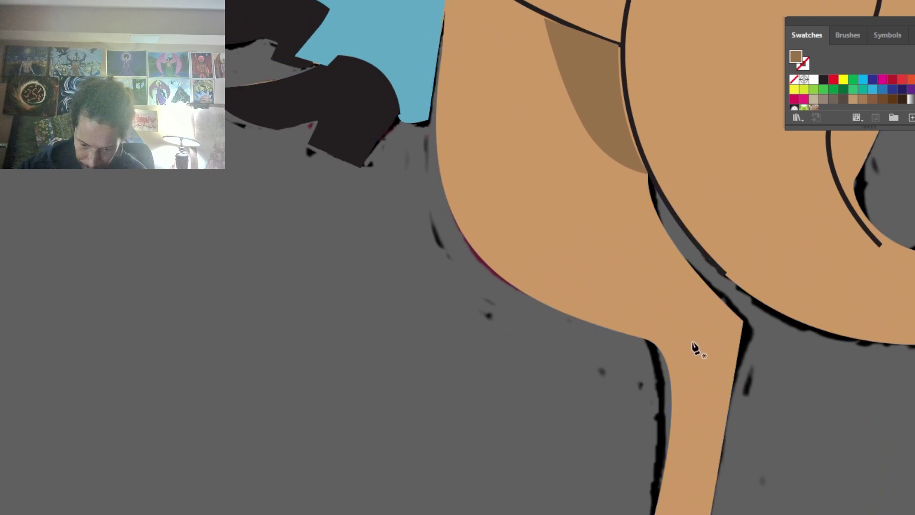
{"action": "left_click", "coordinate": [654, 340]}
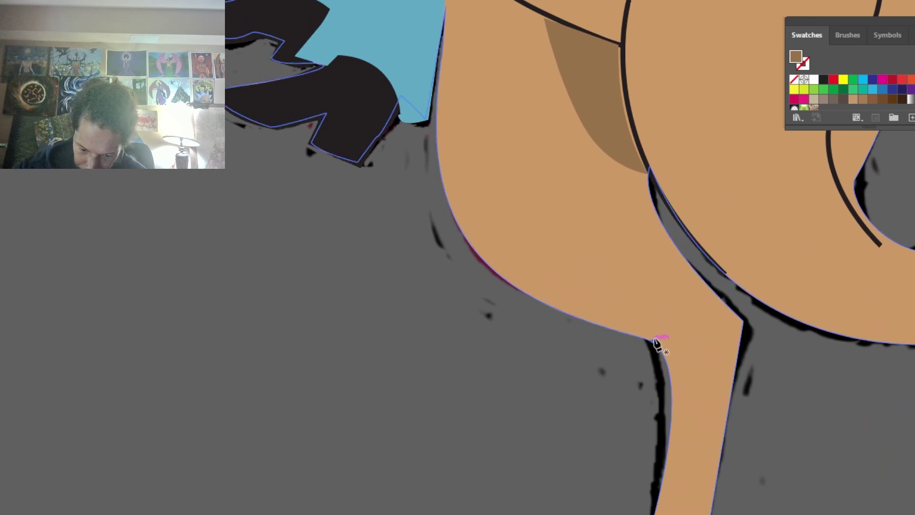
{"action": "left_click_drag", "start_coordinate": [492, 269], "coordinate": [460, 229]}
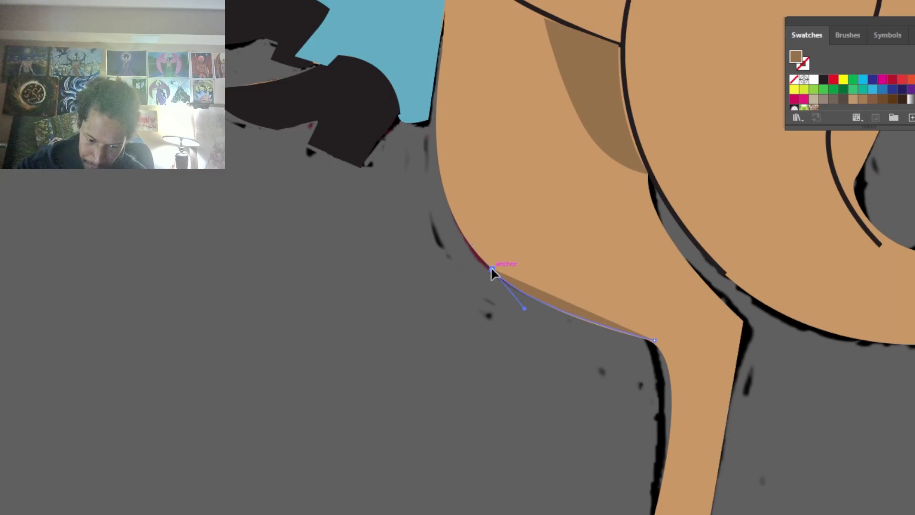
{"action": "left_click", "coordinate": [663, 328]}
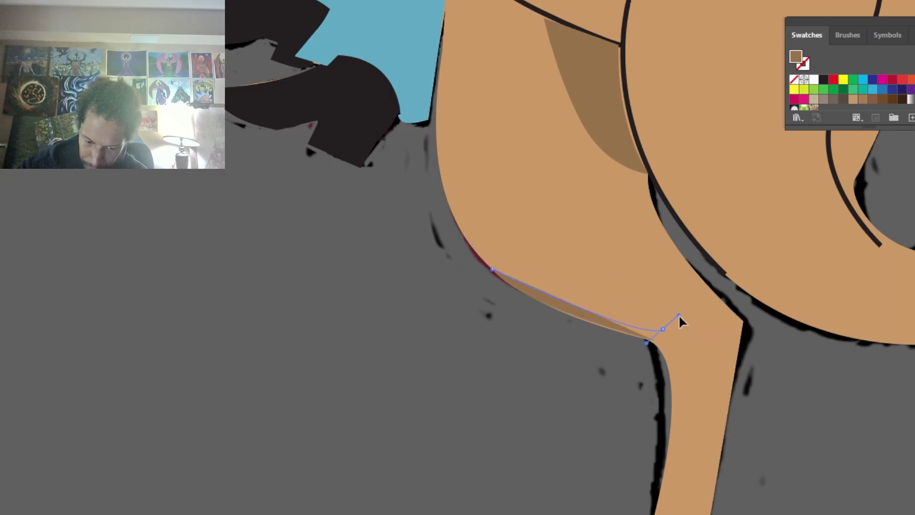
{"action": "left_click_drag", "start_coordinate": [679, 316], "coordinate": [682, 320]}
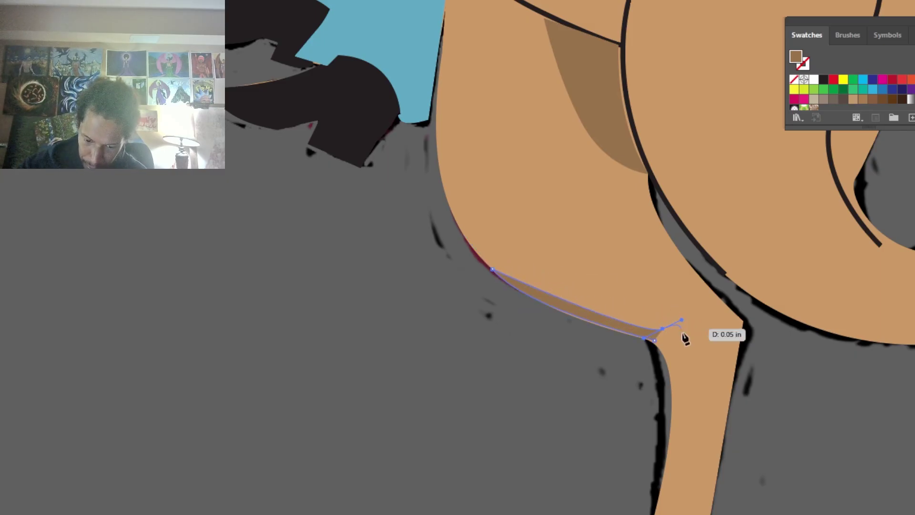
Step: Extend the brown shadow strip down the front edge of the lower hind leg and close it with a curve following the leg
{"action": "left_click_drag", "start_coordinate": [666, 500], "coordinate": [622, 514]}
{"action": "left_click", "coordinate": [655, 514]}
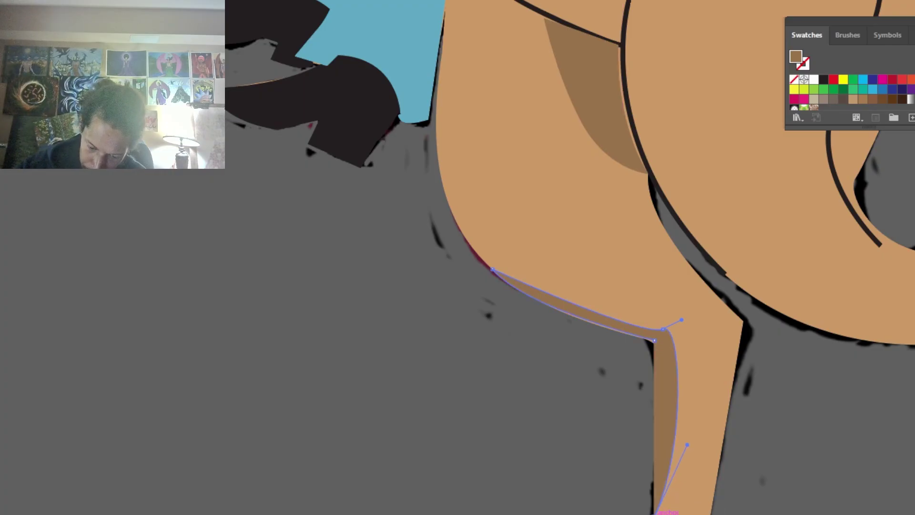
{"action": "left_click", "coordinate": [652, 339]}
{"action": "left_click_drag", "start_coordinate": [642, 318], "coordinate": [636, 311]}
{"action": "left_click_drag", "start_coordinate": [678, 333], "coordinate": [690, 352]}
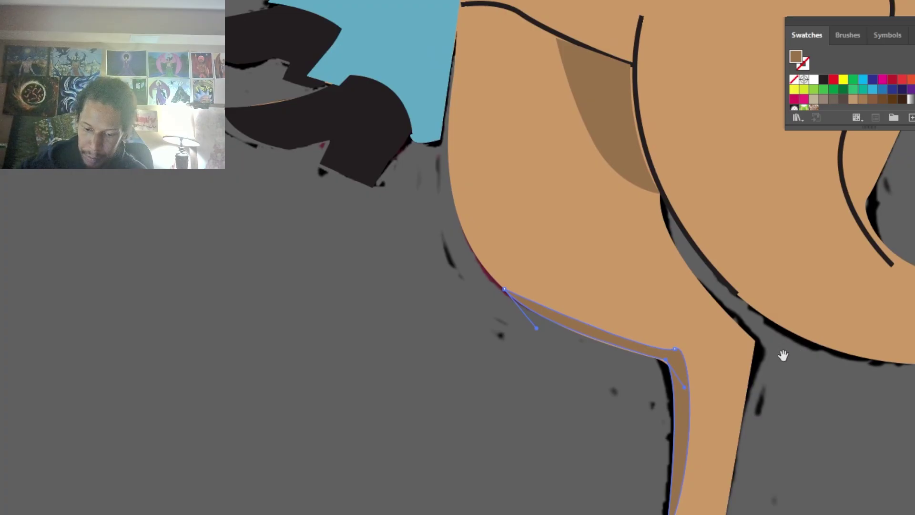
Step: Trace a brown shadow along the underside of the near hind thigh and down the front edge of the lower leg
{"action": "left_click_drag", "start_coordinate": [784, 355], "coordinate": [487, 514]}
{"action": "scroll", "coordinate": [608, 386], "scroll_direction": "down", "scroll_amount": 5}
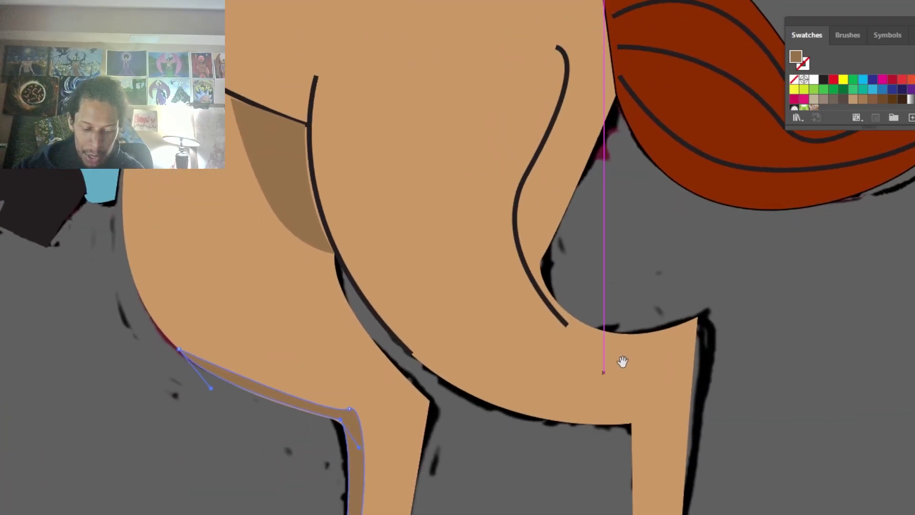
{"action": "left_click", "coordinate": [431, 371]}
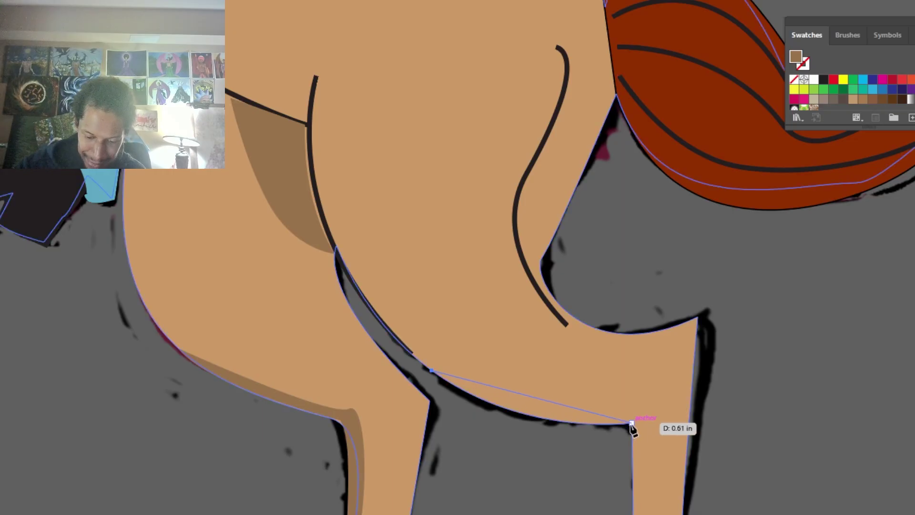
{"action": "left_click_drag", "start_coordinate": [632, 423], "coordinate": [662, 398]}
{"action": "left_click_drag", "start_coordinate": [734, 401], "coordinate": [738, 409]}
{"action": "left_click", "coordinate": [632, 424]}
{"action": "scroll", "coordinate": [637, 388], "scroll_direction": "down", "scroll_amount": 4}
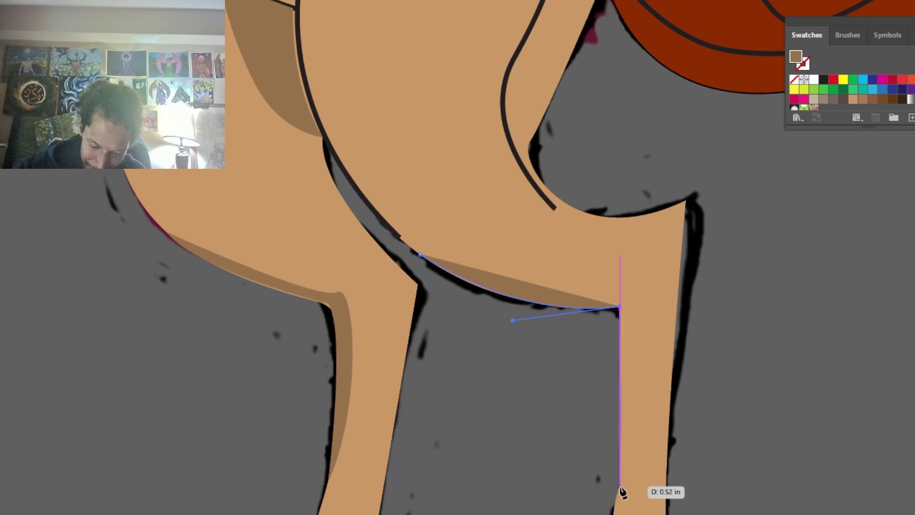
{"action": "left_click_drag", "start_coordinate": [619, 481], "coordinate": [617, 514]}
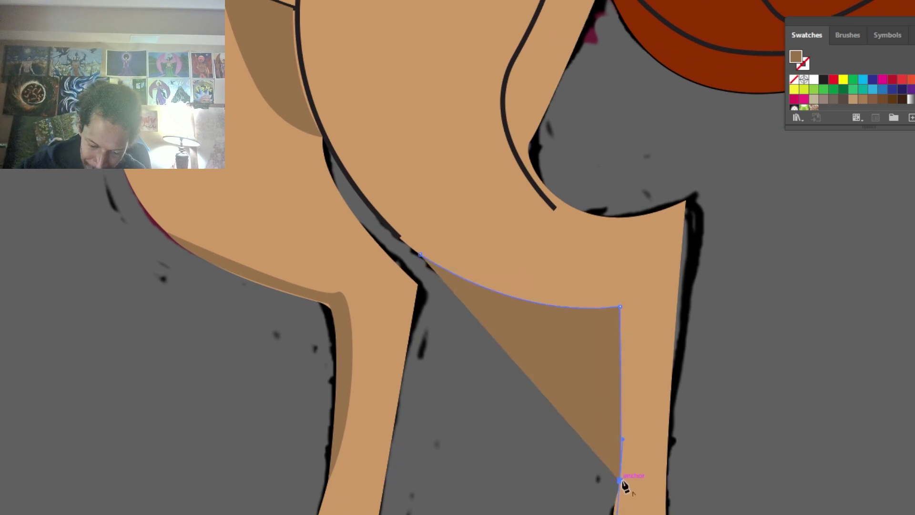
{"action": "left_click", "coordinate": [619, 481]}
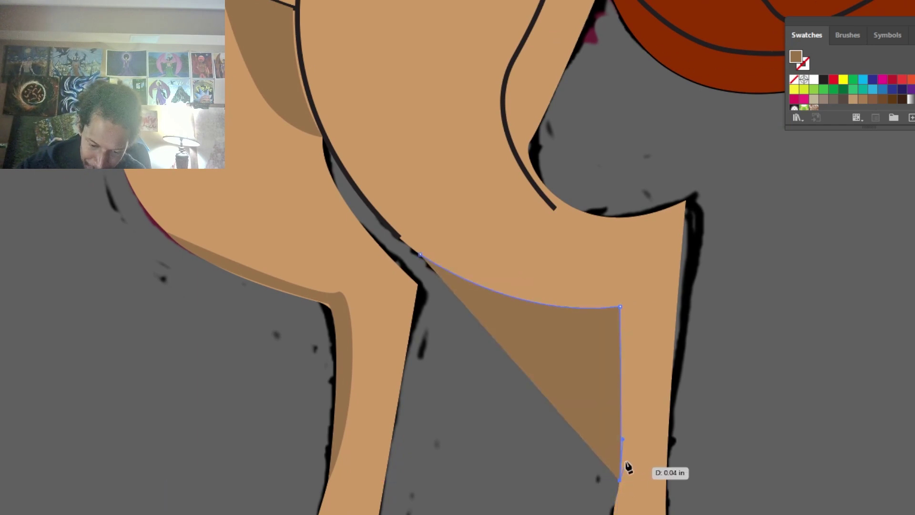
Step: Close the near hind-leg shadow with an inner edge rounding the leg bend and curving back along the thigh's underside
{"action": "left_click", "coordinate": [636, 282]}
{"action": "left_click_drag", "start_coordinate": [628, 265], "coordinate": [624, 275]}
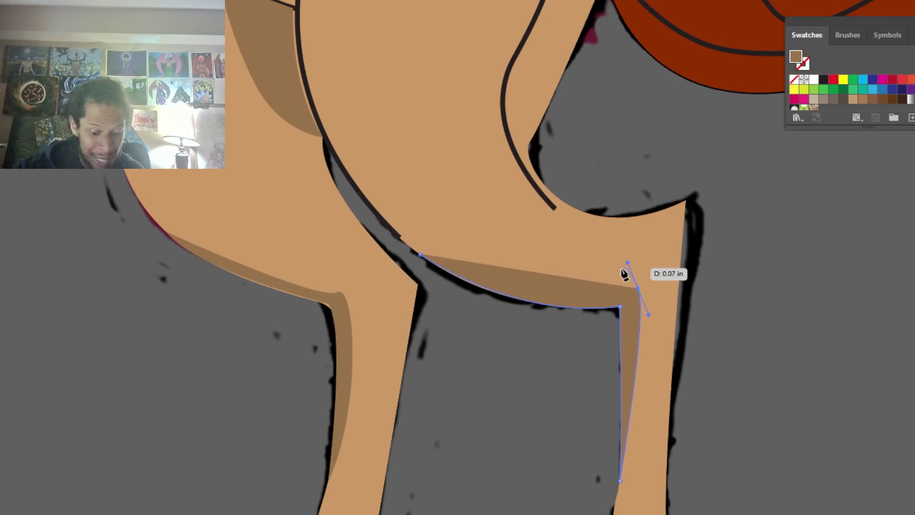
{"action": "left_click_drag", "start_coordinate": [510, 283], "coordinate": [569, 400]}
{"action": "left_click", "coordinate": [479, 371]}
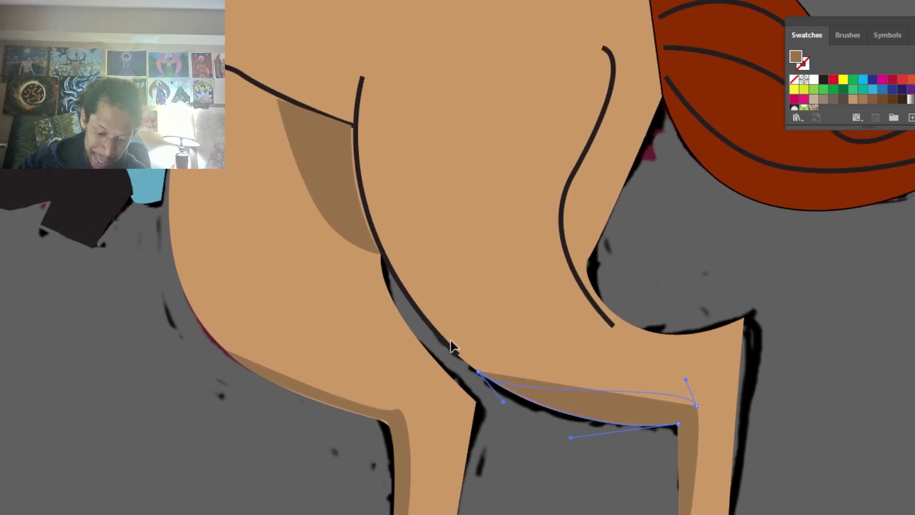
{"action": "mouse_move", "coordinate": [450, 339]}
{"action": "left_mouse_down"}
{"action": "mouse_move", "coordinate": [426, 347]}
{"action": "mouse_move", "coordinate": [417, 338]}
{"action": "left_mouse_up"}
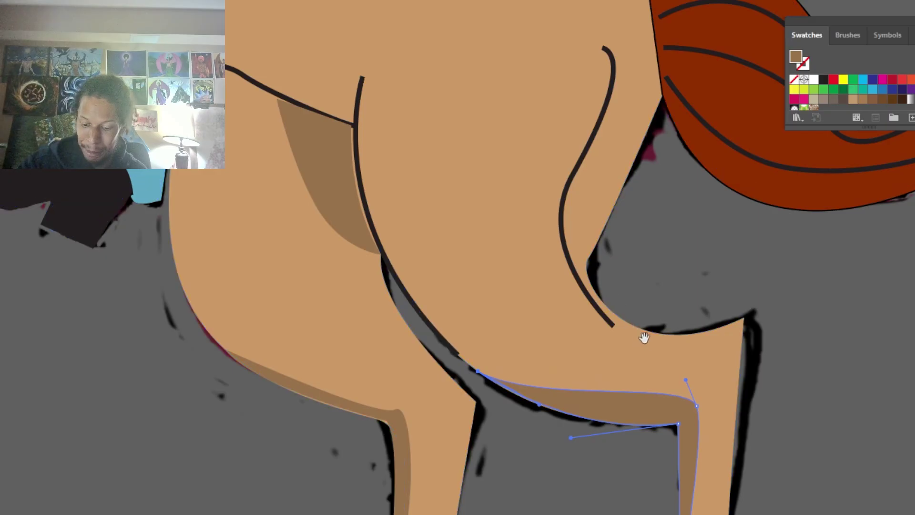
Step: Draw a small curved brown shadow across the near hind leg's fetlock, just above the hoof
{"action": "left_click_drag", "start_coordinate": [661, 393], "coordinate": [596, 166]}
{"action": "left_click_drag", "start_coordinate": [613, 265], "coordinate": [605, 170]}
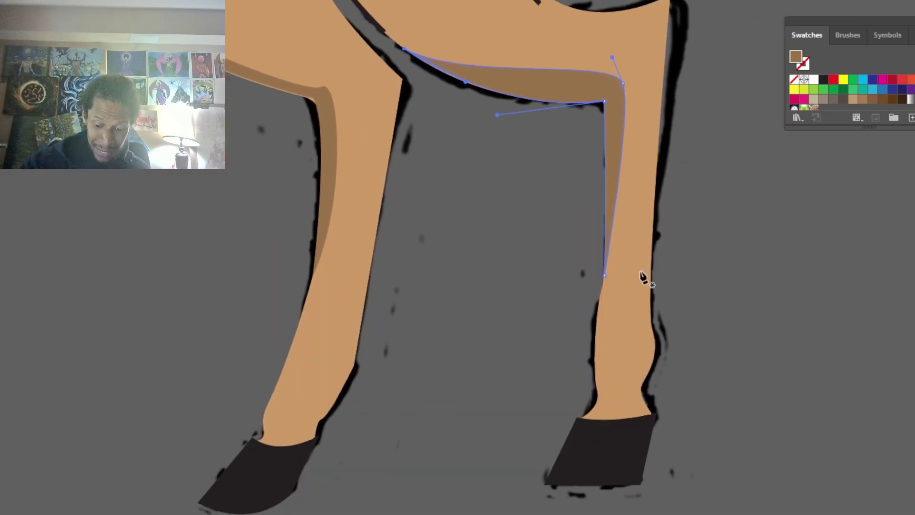
{"action": "left_click_drag", "start_coordinate": [650, 323], "coordinate": [617, 394]}
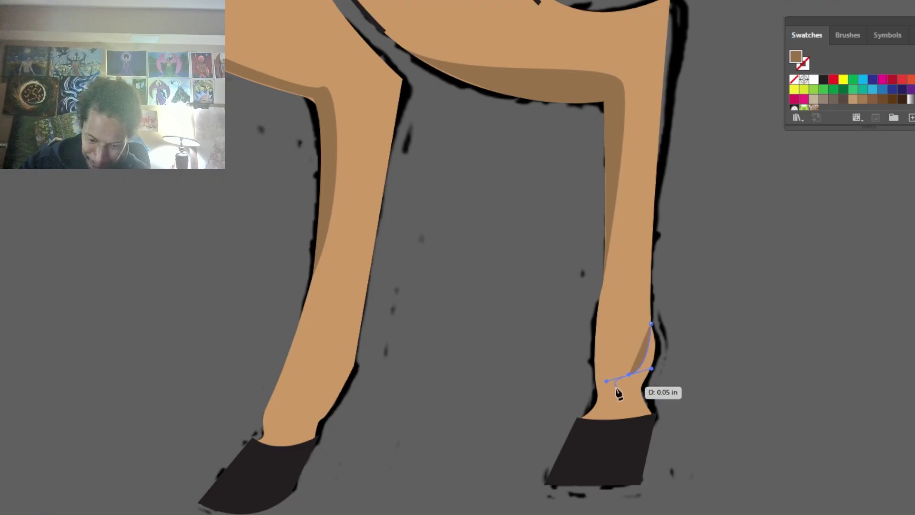
{"action": "left_click", "coordinate": [600, 390]}
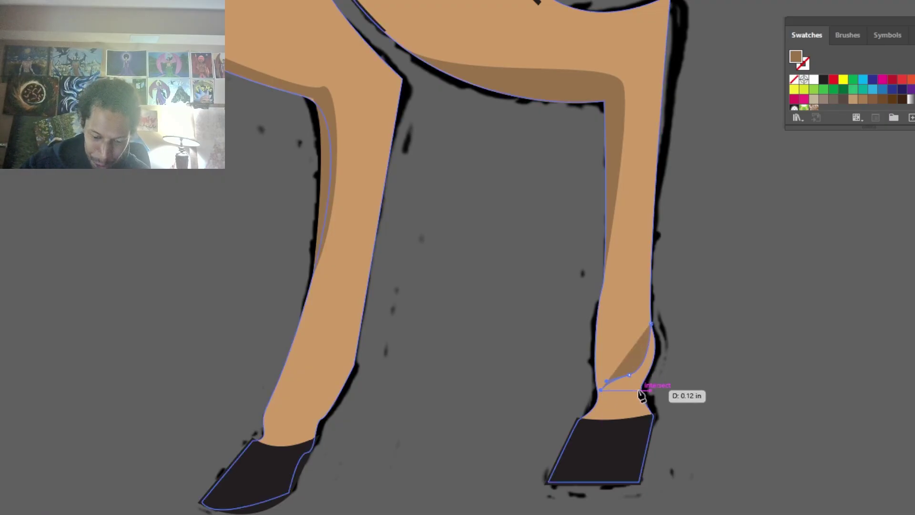
{"action": "left_click_drag", "start_coordinate": [634, 404], "coordinate": [652, 433]}
Step: Draw a brown shadow along the rump's rear edge beside the tail, down to the hock, and close it with a curved inner edge
{"action": "left_click_drag", "start_coordinate": [656, 321], "coordinate": [638, 493]}
{"action": "left_click_drag", "start_coordinate": [610, 250], "coordinate": [630, 384]}
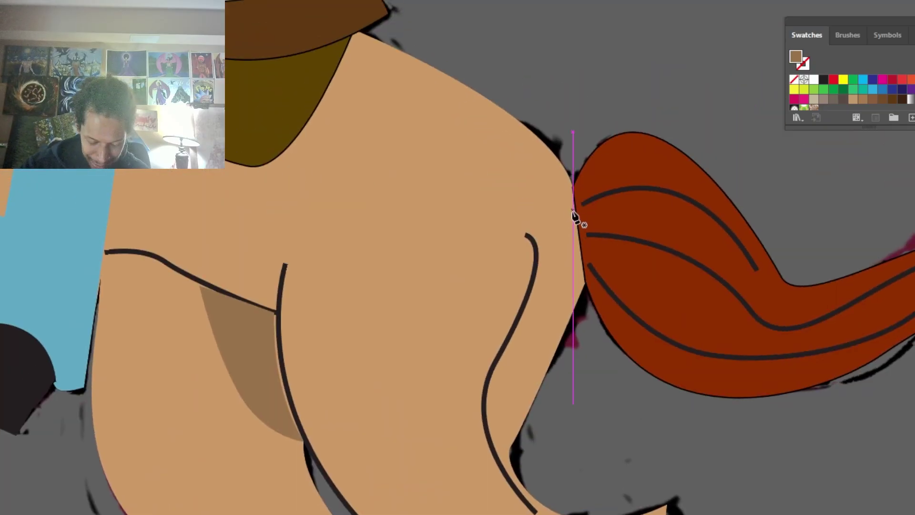
{"action": "left_click", "coordinate": [551, 150]}
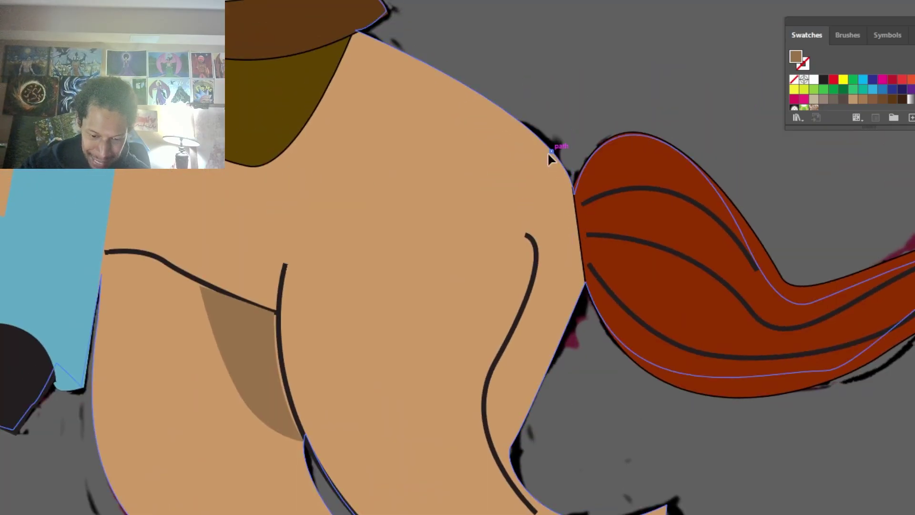
{"action": "left_click_drag", "start_coordinate": [582, 291], "coordinate": [572, 427]}
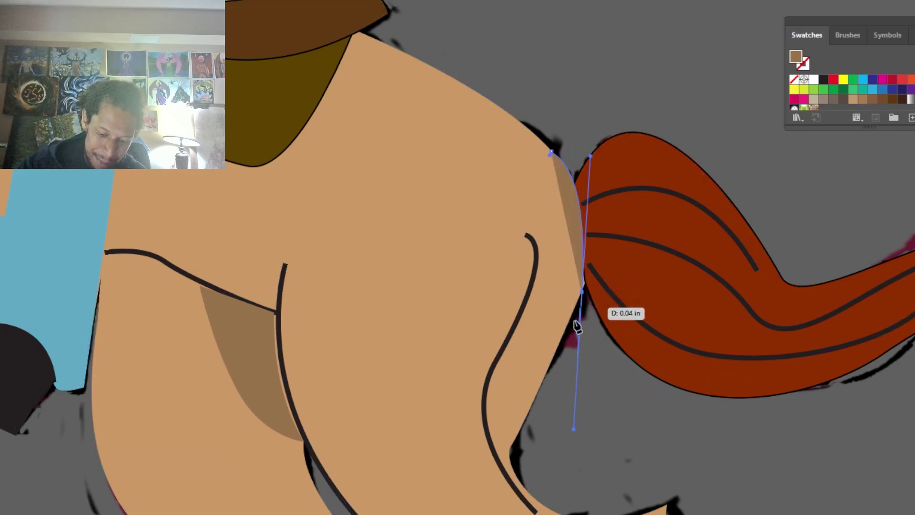
{"action": "left_click", "coordinate": [509, 456]}
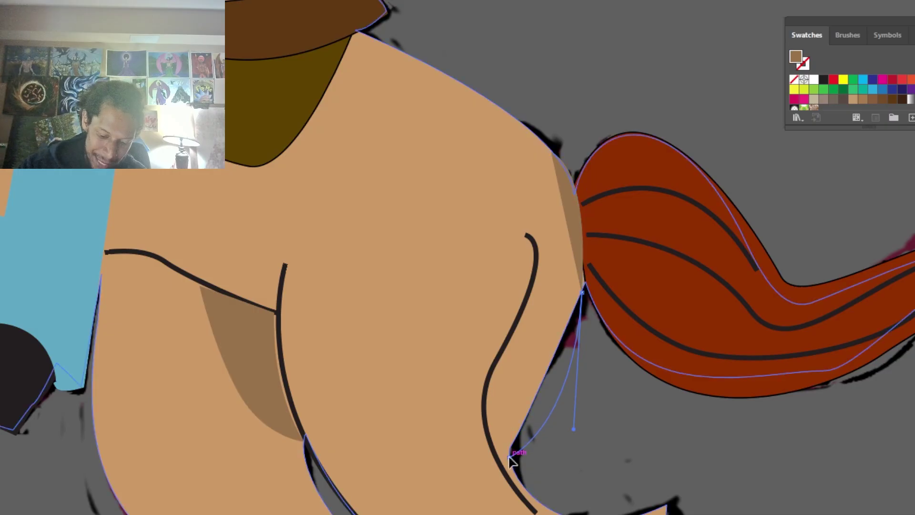
{"action": "left_click", "coordinate": [551, 152]}
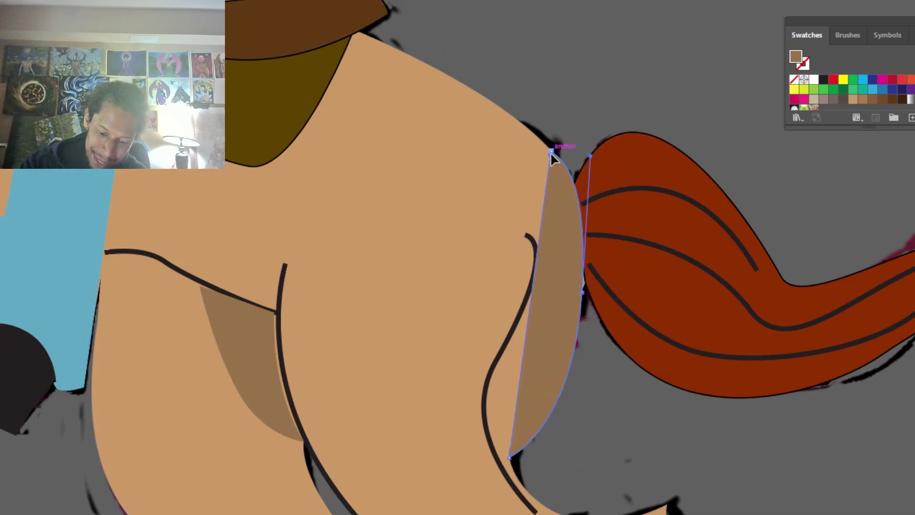
{"action": "left_click_drag", "start_coordinate": [517, 179], "coordinate": [518, 182]}
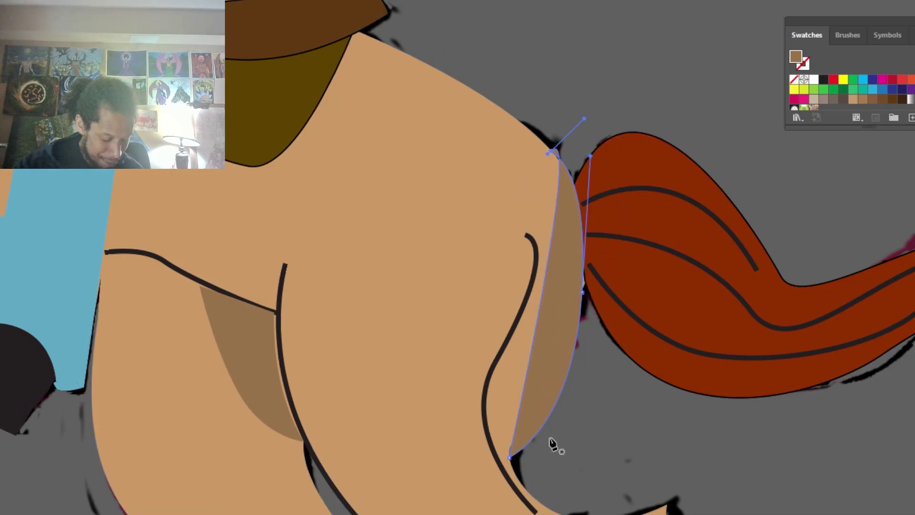
Step: Move the rump shadow's outer anchor up onto the body contour and shorten its upper handle to follow the rump
{"action": "mouse_move", "coordinate": [545, 424]}
{"action": "left_mouse_down"}
{"action": "mouse_move", "coordinate": [548, 400]}
{"action": "mouse_move", "coordinate": [586, 364]}
{"action": "mouse_move", "coordinate": [582, 345]}
{"action": "mouse_move", "coordinate": [595, 347]}
{"action": "mouse_move", "coordinate": [594, 434]}
{"action": "left_mouse_up"}
{"action": "left_click_drag", "start_coordinate": [553, 262], "coordinate": [555, 281]}
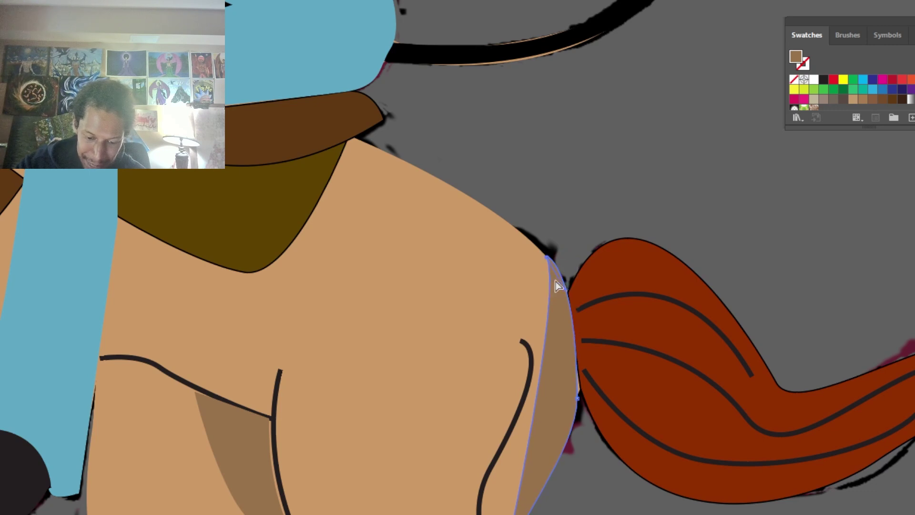
{"action": "left_click_drag", "start_coordinate": [582, 402], "coordinate": [583, 386]}
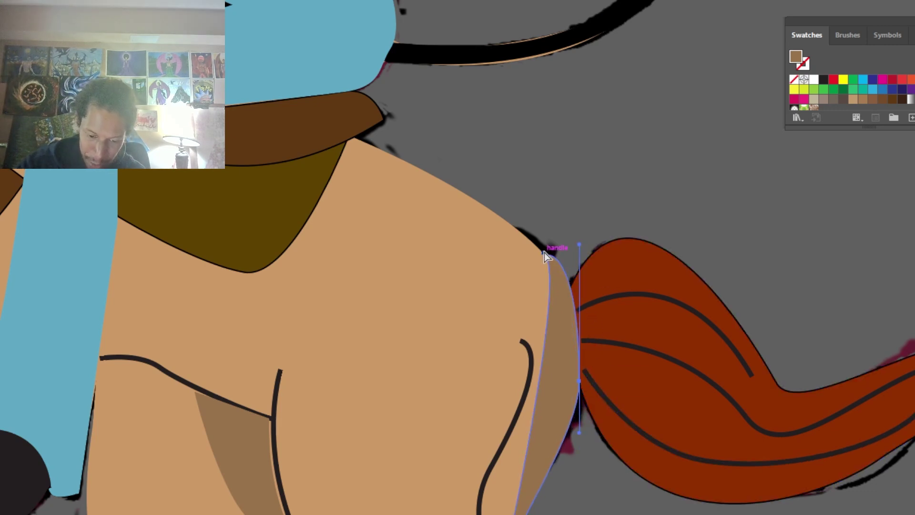
{"action": "mouse_move", "coordinate": [545, 251]}
{"action": "left_mouse_down"}
{"action": "mouse_move", "coordinate": [558, 241]}
{"action": "mouse_move", "coordinate": [556, 253]}
{"action": "left_mouse_up"}
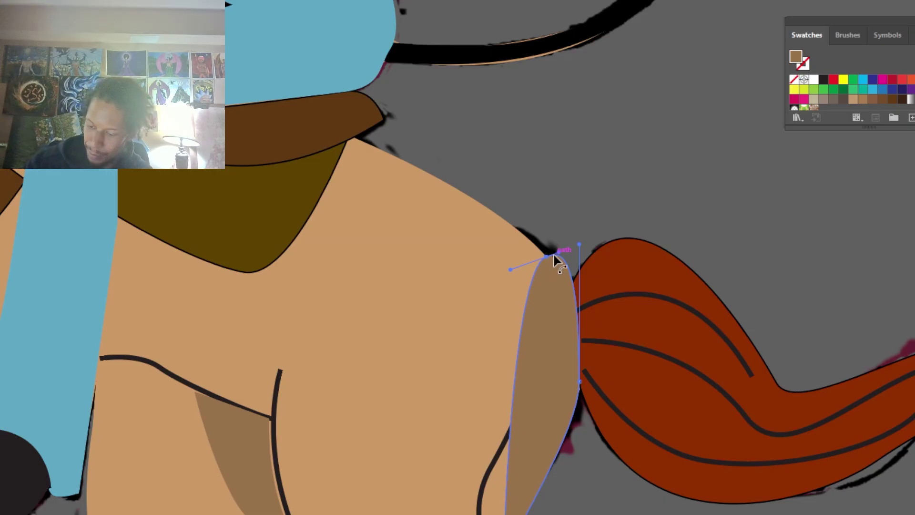
{"action": "left_click", "coordinate": [71, 2]}
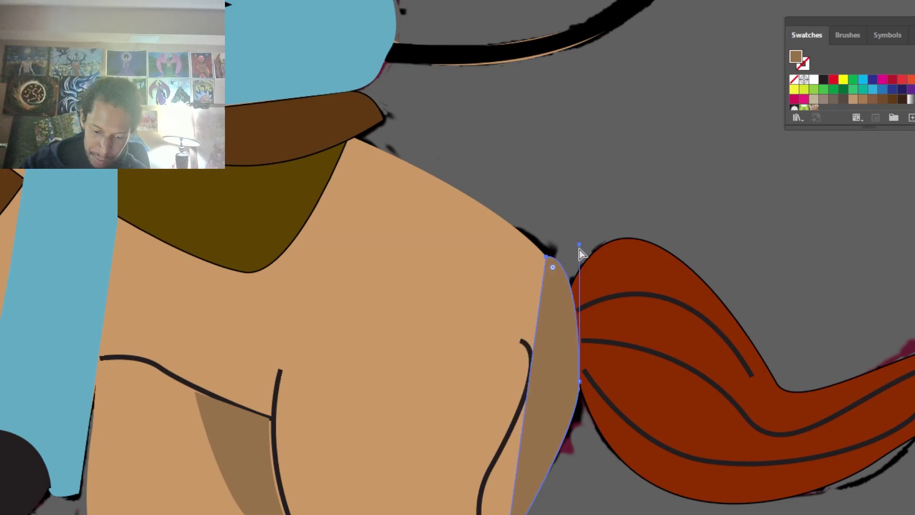
{"action": "left_click", "coordinate": [579, 382]}
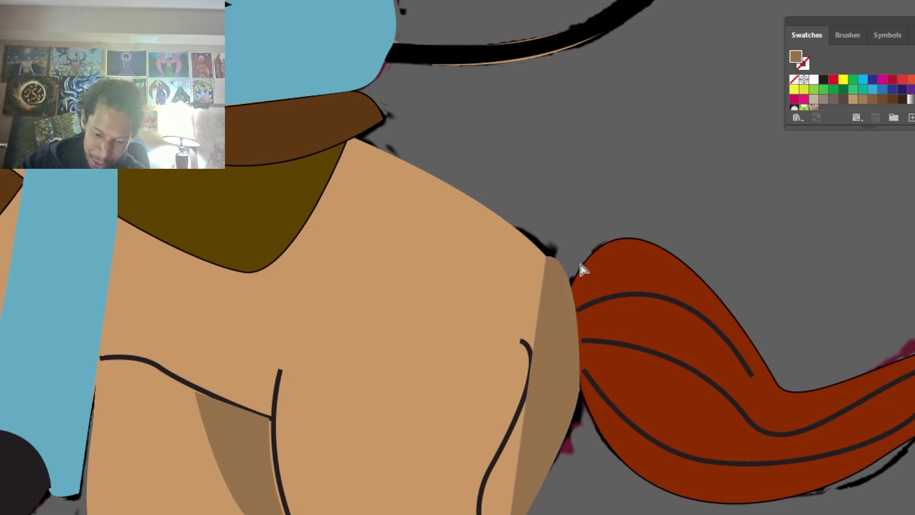
{"action": "left_click", "coordinate": [578, 376]}
{"action": "left_click", "coordinate": [579, 381]}
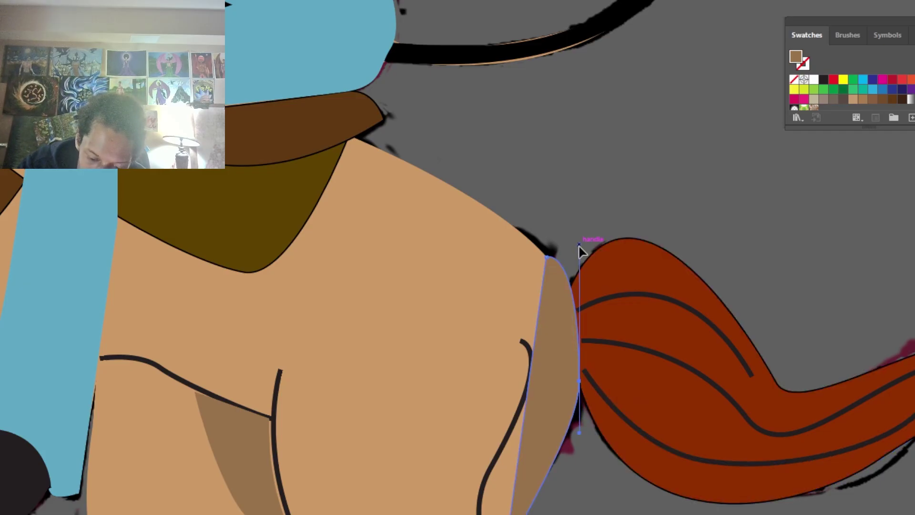
{"action": "left_click_drag", "start_coordinate": [579, 246], "coordinate": [578, 273]}
Step: Bend the rump shadow's inner edge toward the tail and reshape its lower end to make the shadow narrower
{"action": "key", "text": "shift+c"}
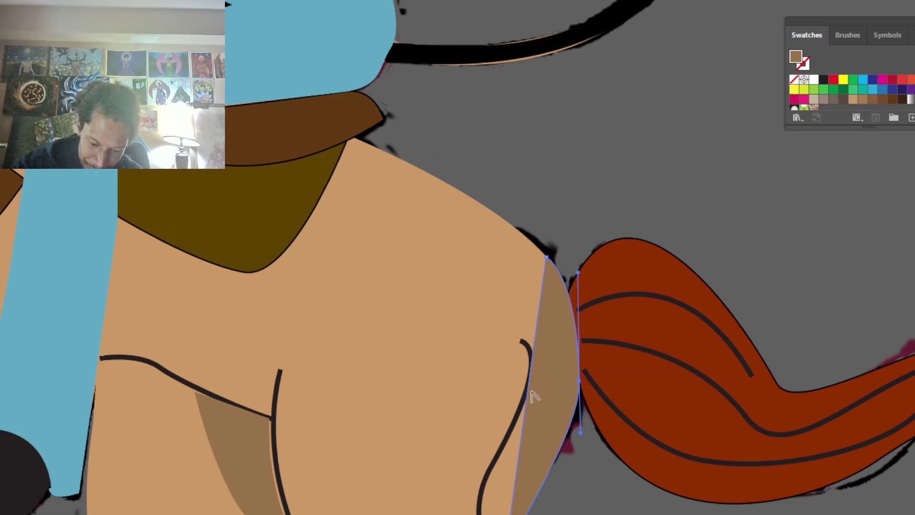
{"action": "mouse_move", "coordinate": [529, 391]}
{"action": "left_mouse_down"}
{"action": "mouse_move", "coordinate": [546, 383]}
{"action": "mouse_move", "coordinate": [552, 395]}
{"action": "left_mouse_up"}
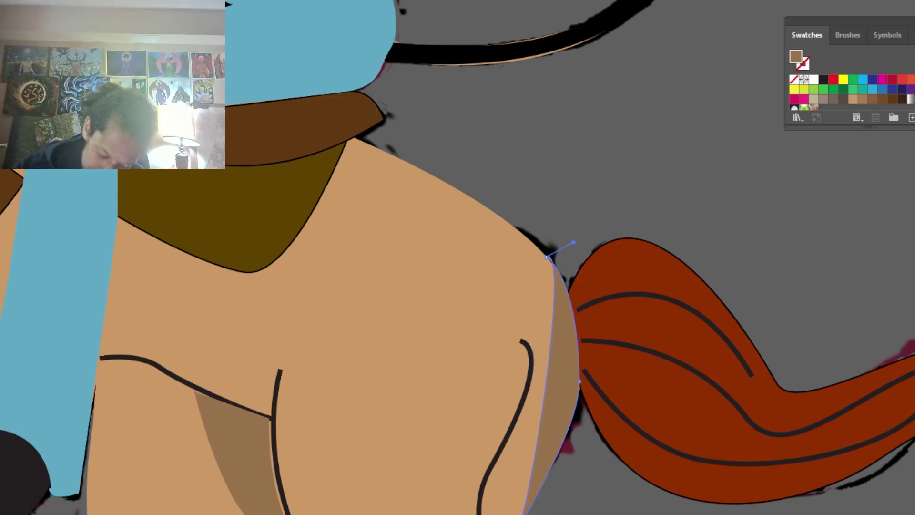
{"action": "left_click_drag", "start_coordinate": [530, 513], "coordinate": [542, 438]}
{"action": "left_click_drag", "start_coordinate": [511, 514], "coordinate": [510, 514]}
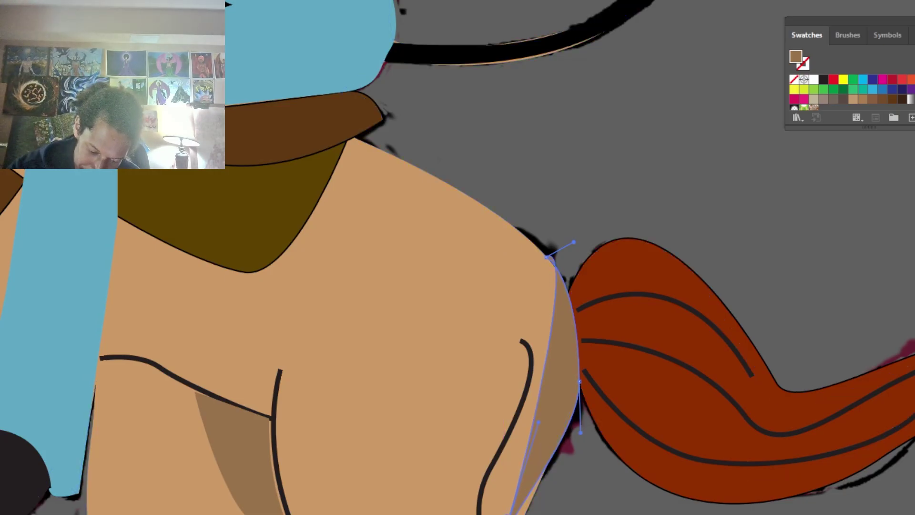
{"action": "left_click_drag", "start_coordinate": [539, 422], "coordinate": [546, 422]}
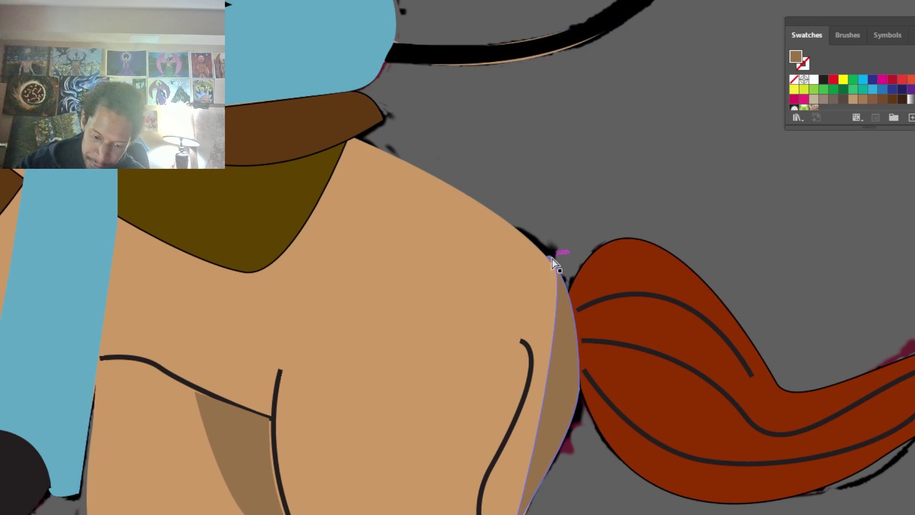
Step: Extend the rump shadow's upper tip along the back line and adjust the outer curve to the body contour
{"action": "mouse_move", "coordinate": [551, 258]}
{"action": "left_mouse_down"}
{"action": "mouse_move", "coordinate": [532, 261]}
{"action": "mouse_move", "coordinate": [536, 244]}
{"action": "left_mouse_up"}
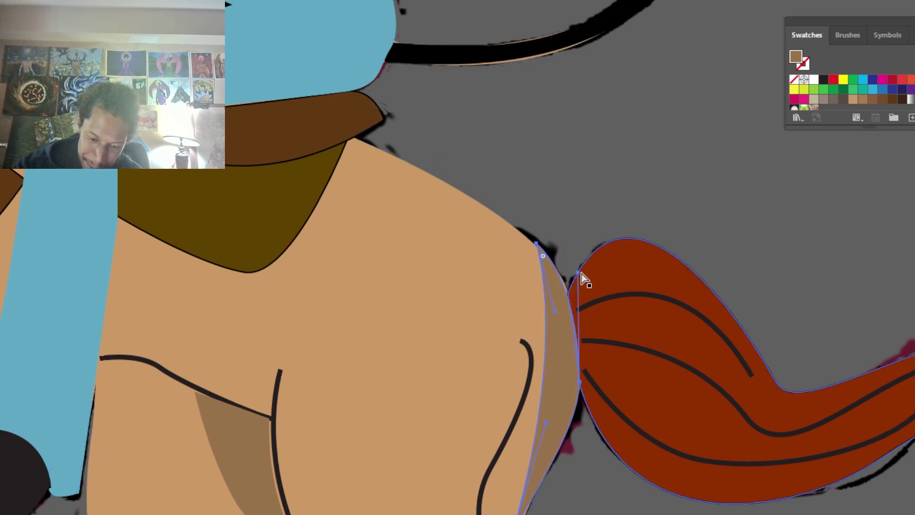
{"action": "left_click_drag", "start_coordinate": [579, 274], "coordinate": [583, 263]}
{"action": "left_click", "coordinate": [598, 192]}
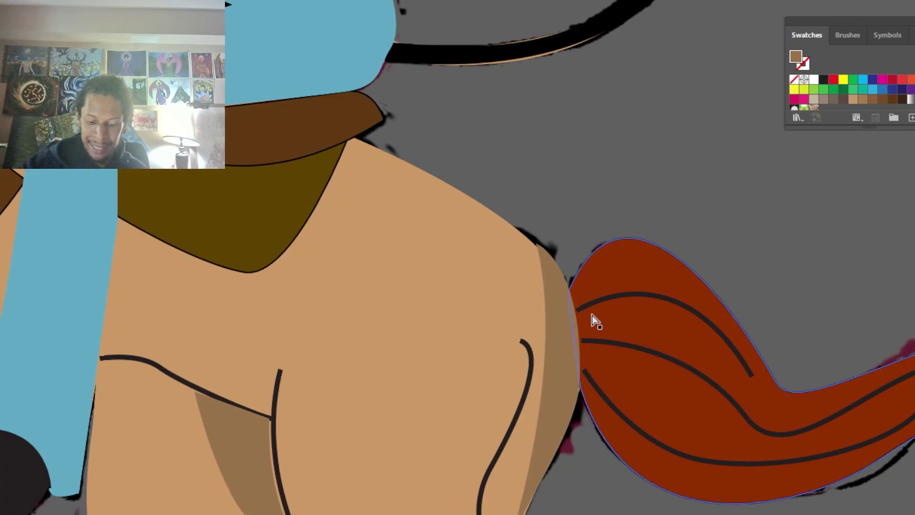
Step: Draw a closed brown shadow band on the horse's body along the saddle blanket's lower edge, from the rider's leg up to the saddle's rear
{"action": "mouse_move", "coordinate": [576, 391]}
{"action": "left_mouse_down"}
{"action": "mouse_move", "coordinate": [576, 375]}
{"action": "mouse_move", "coordinate": [691, 221]}
{"action": "left_mouse_up"}
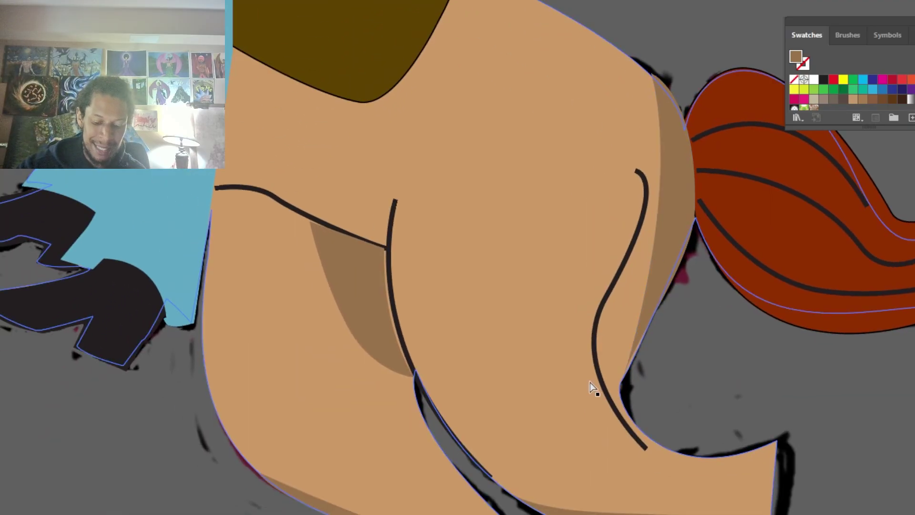
{"action": "left_click_drag", "start_coordinate": [582, 360], "coordinate": [549, 506]}
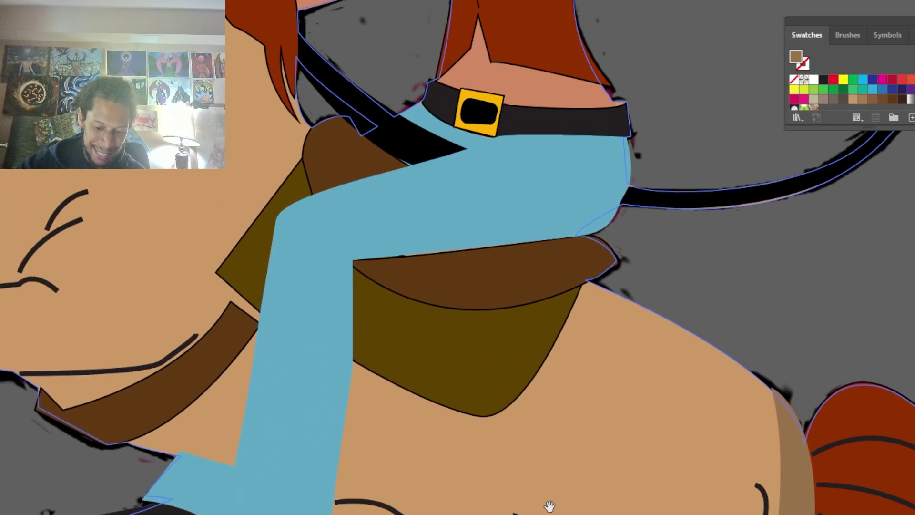
{"action": "key", "text": "p"}
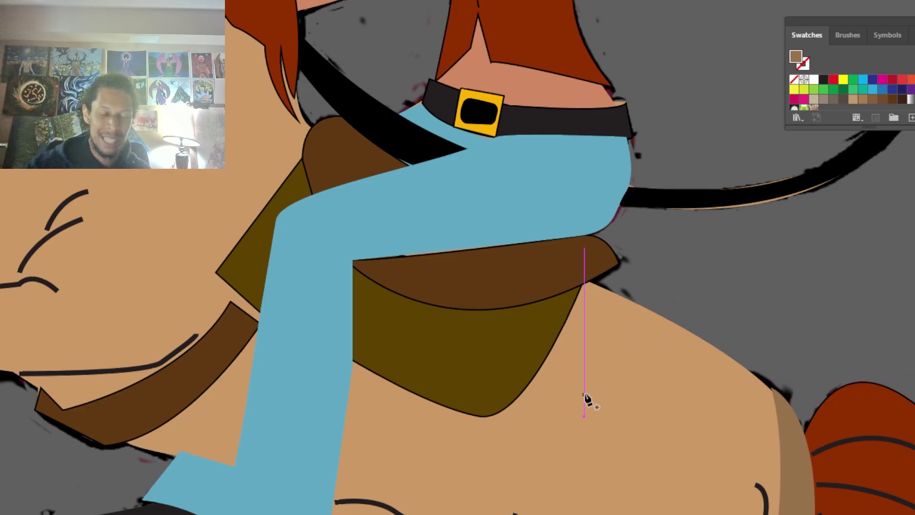
{"action": "left_click", "coordinate": [352, 360]}
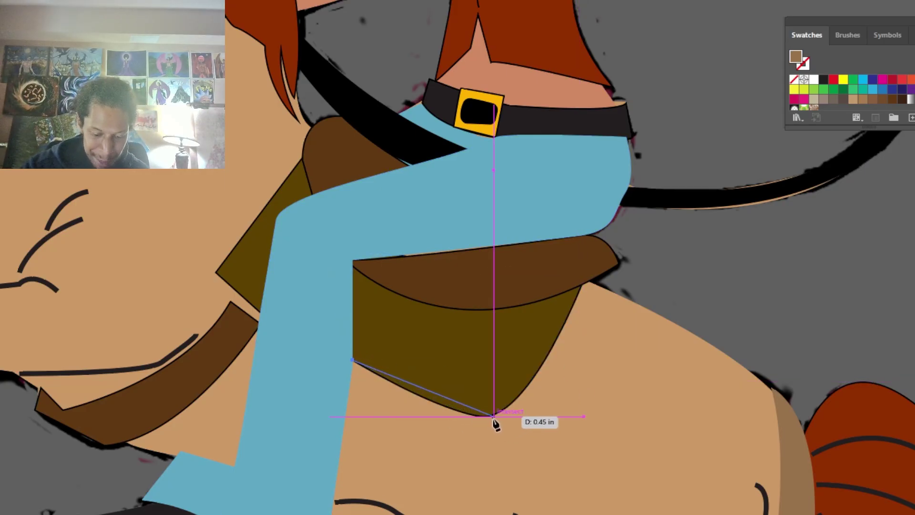
{"action": "left_click_drag", "start_coordinate": [494, 416], "coordinate": [527, 403]}
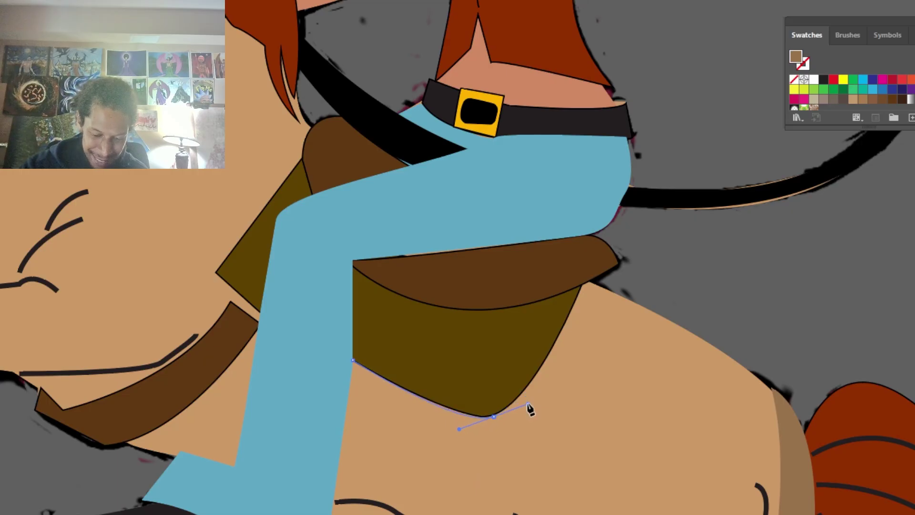
{"action": "left_click", "coordinate": [581, 284]}
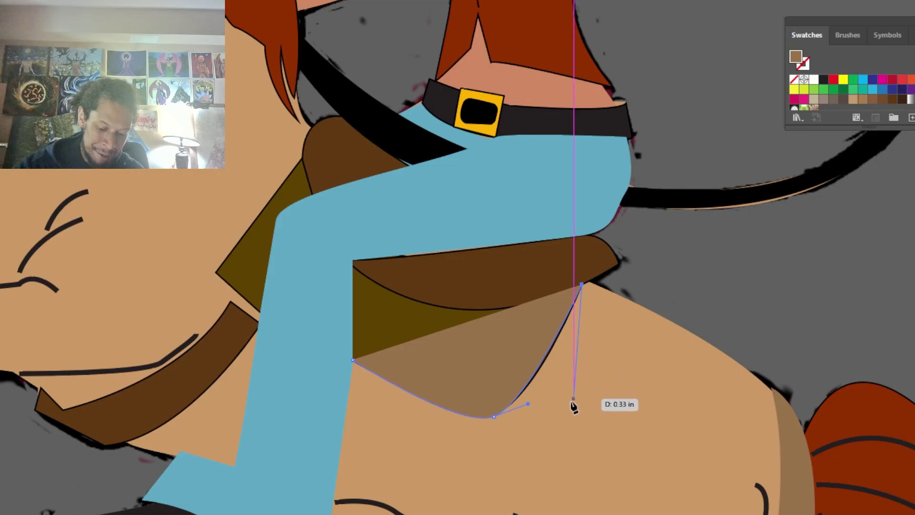
{"action": "left_click_drag", "start_coordinate": [573, 403], "coordinate": [444, 456]}
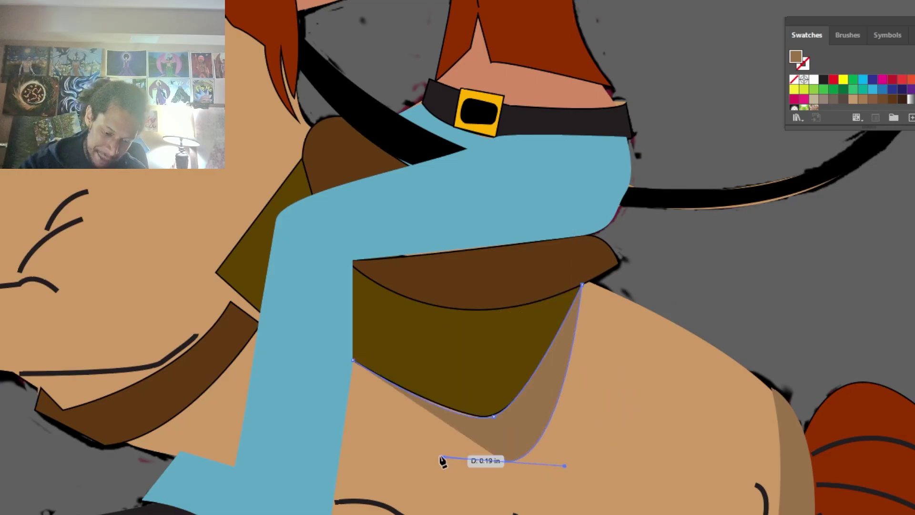
{"action": "left_click", "coordinate": [348, 401]}
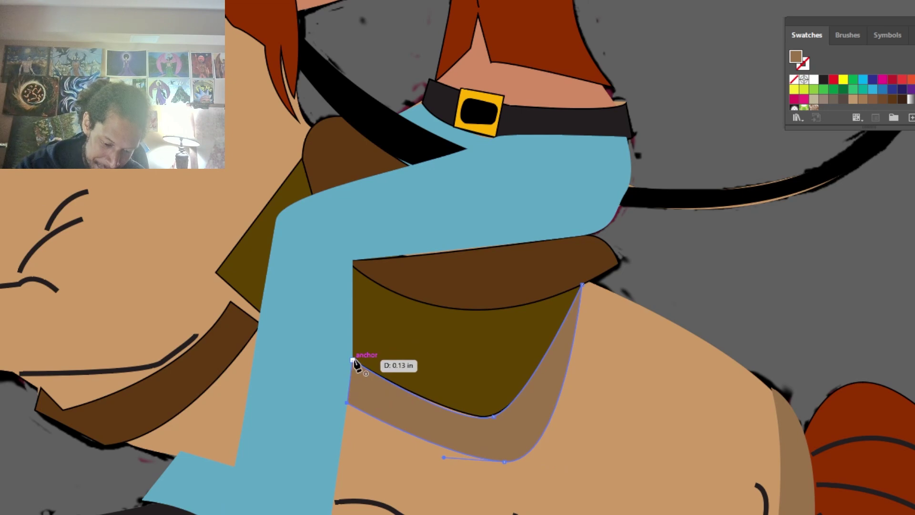
{"action": "left_click", "coordinate": [353, 360]}
{"action": "left_click_drag", "start_coordinate": [535, 423], "coordinate": [702, 514]}
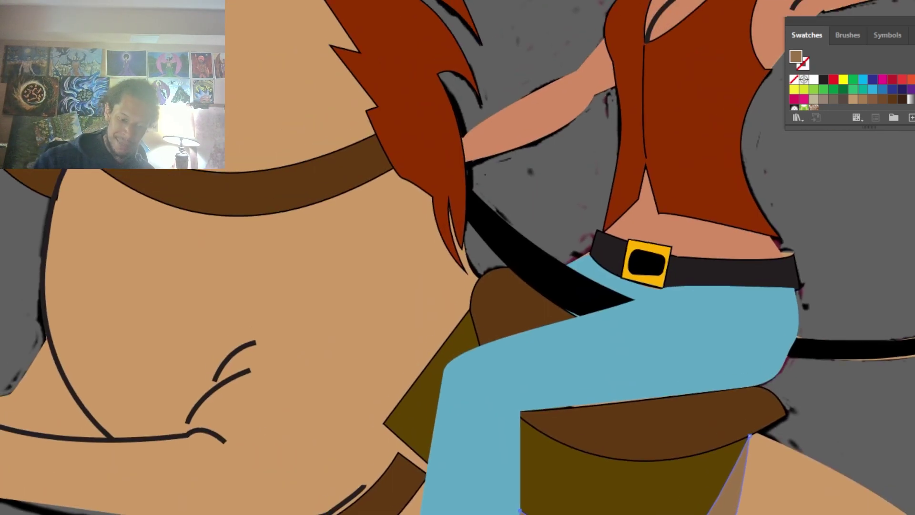
{"action": "left_click_drag", "start_coordinate": [500, 304], "coordinate": [680, 455]}
{"action": "left_click_drag", "start_coordinate": [359, 509], "coordinate": [510, 385]}
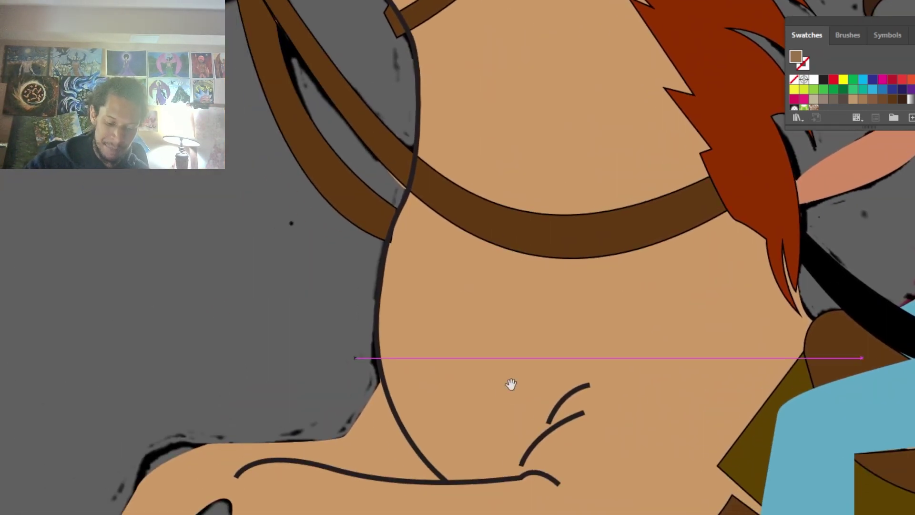
{"action": "left_click", "coordinate": [385, 250]}
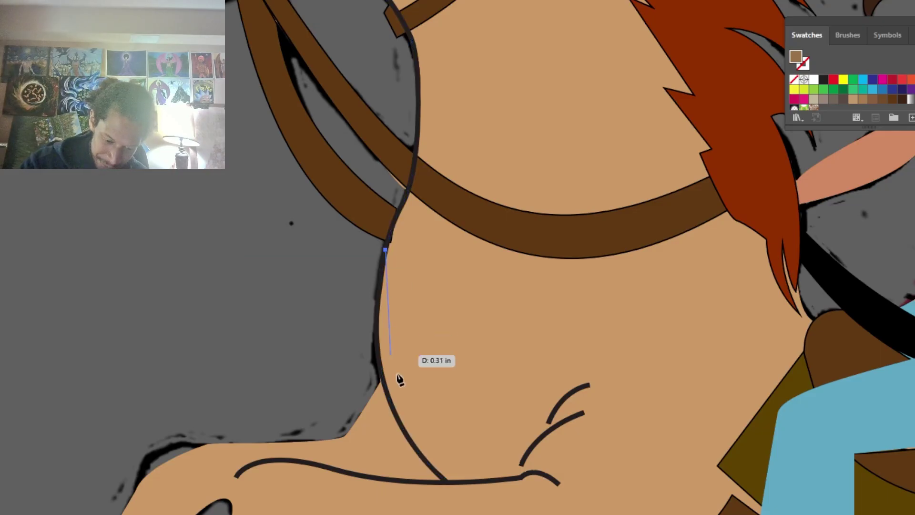
{"action": "left_click_drag", "start_coordinate": [447, 482], "coordinate": [532, 481]}
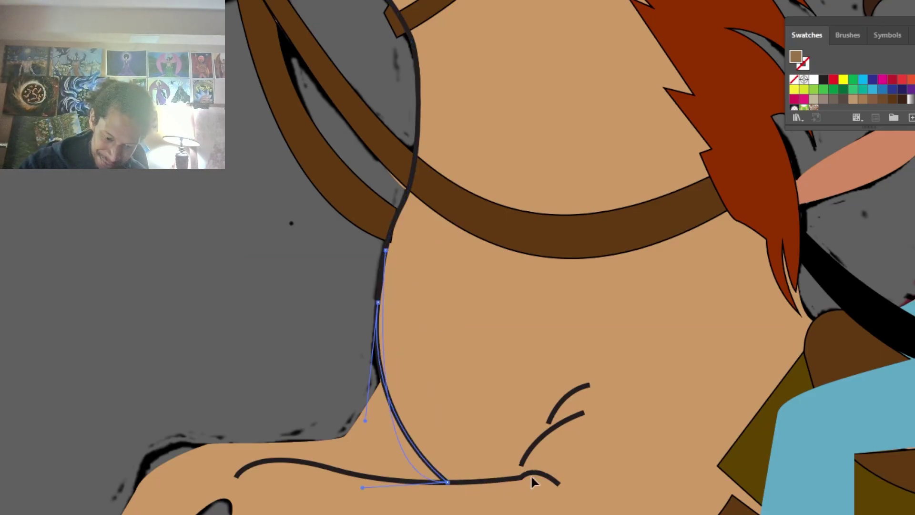
{"action": "left_click_drag", "start_coordinate": [536, 514], "coordinate": [555, 514]}
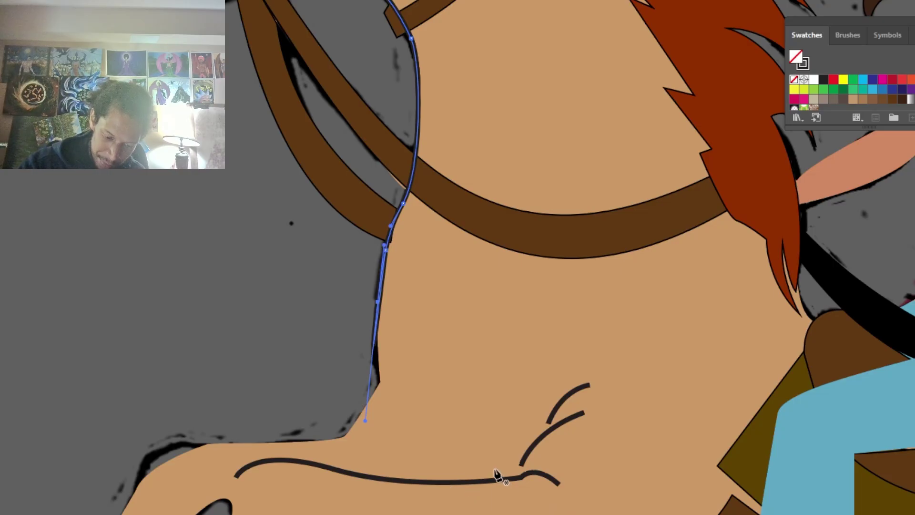
{"action": "key", "text": "ctrl+z"}
{"action": "key", "text": "ctrl+z"}
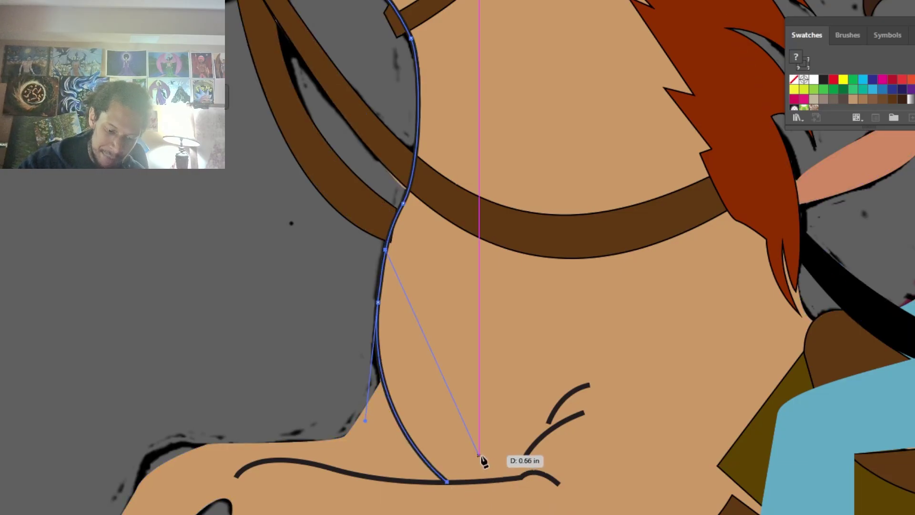
{"action": "left_click_drag", "start_coordinate": [480, 456], "coordinate": [552, 514]}
Step: Draw a closed shadow shape beside the horse's chest line, from below the rein down to the foreleg line, with a curved inner edge
{"action": "left_click", "coordinate": [392, 250]}
{"action": "mouse_move", "coordinate": [463, 478]}
{"action": "left_mouse_down"}
{"action": "mouse_move", "coordinate": [521, 470]}
{"action": "mouse_move", "coordinate": [466, 483]}
{"action": "left_mouse_up"}
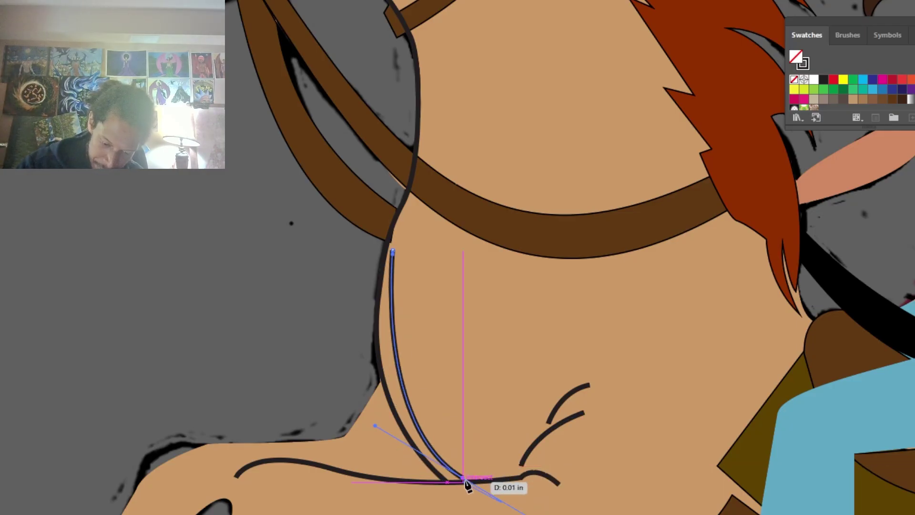
{"action": "left_click", "coordinate": [464, 480]}
{"action": "left_click", "coordinate": [510, 472]}
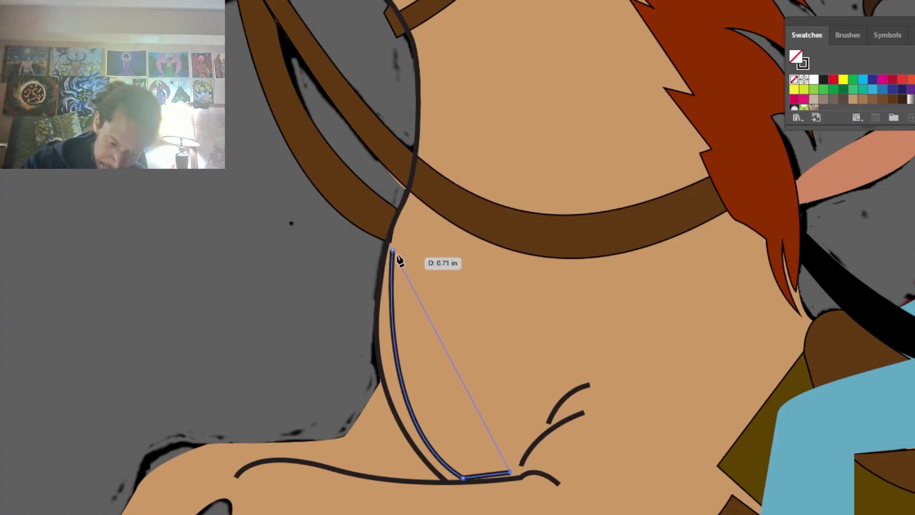
{"action": "left_click_drag", "start_coordinate": [392, 251], "coordinate": [397, 141]}
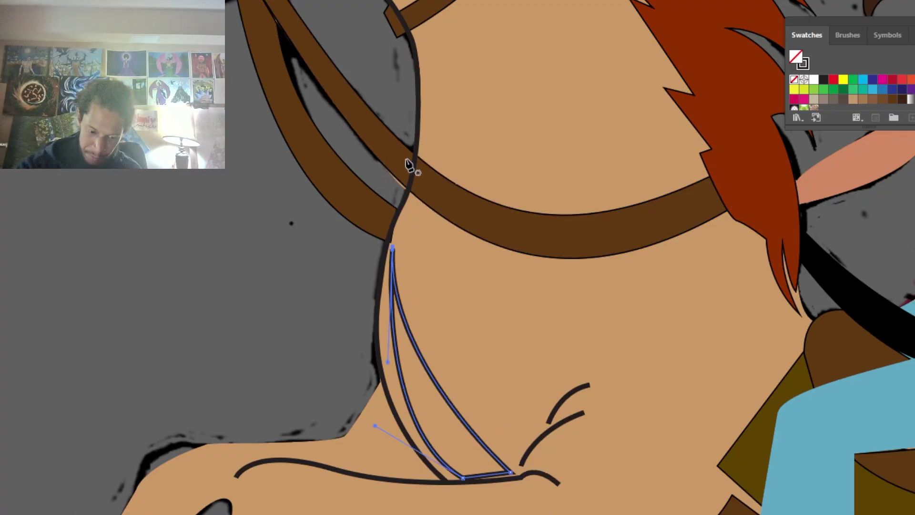
Step: Give the chest shape the saddle blanket shadow's brown fill without a stroke and move it against the chest outline
{"action": "left_click_drag", "start_coordinate": [638, 414], "coordinate": [384, 131]}
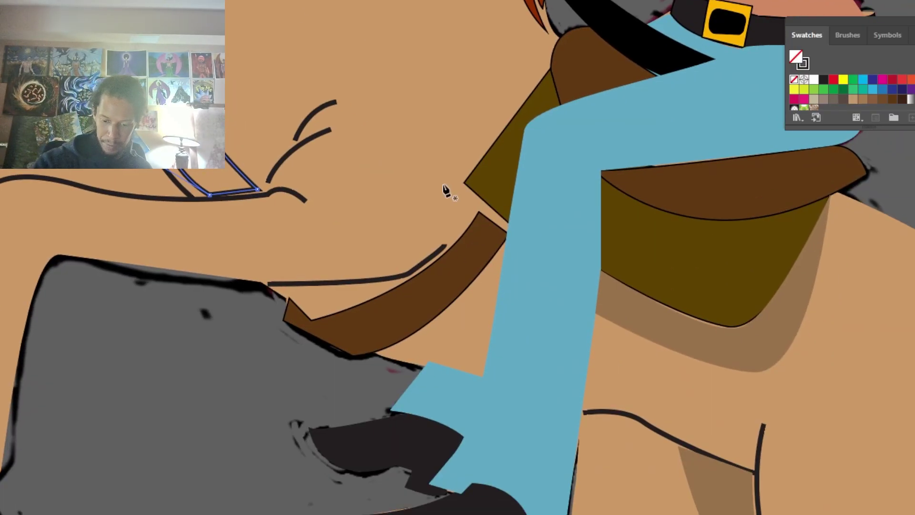
{"action": "left_click", "coordinate": [684, 335]}
{"action": "left_click_drag", "start_coordinate": [682, 327], "coordinate": [823, 512]}
{"action": "key", "text": "v"}
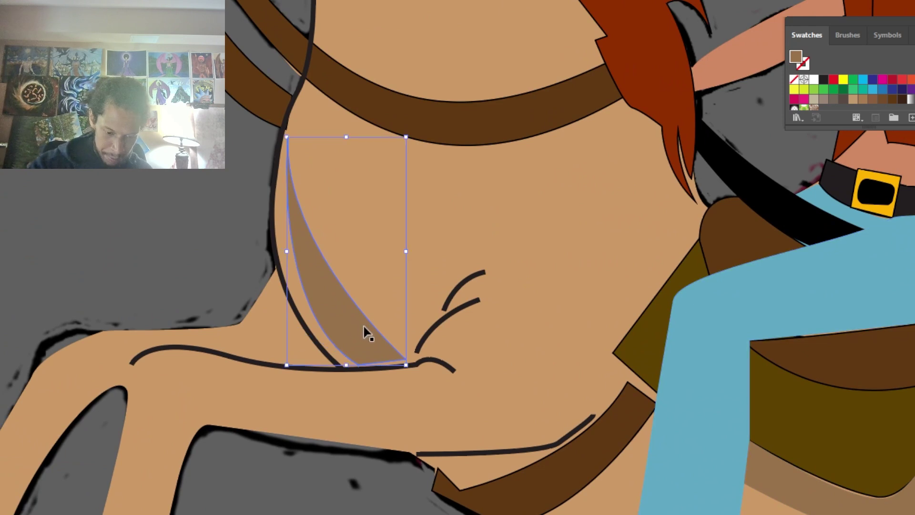
{"action": "left_click_drag", "start_coordinate": [364, 319], "coordinate": [355, 326]}
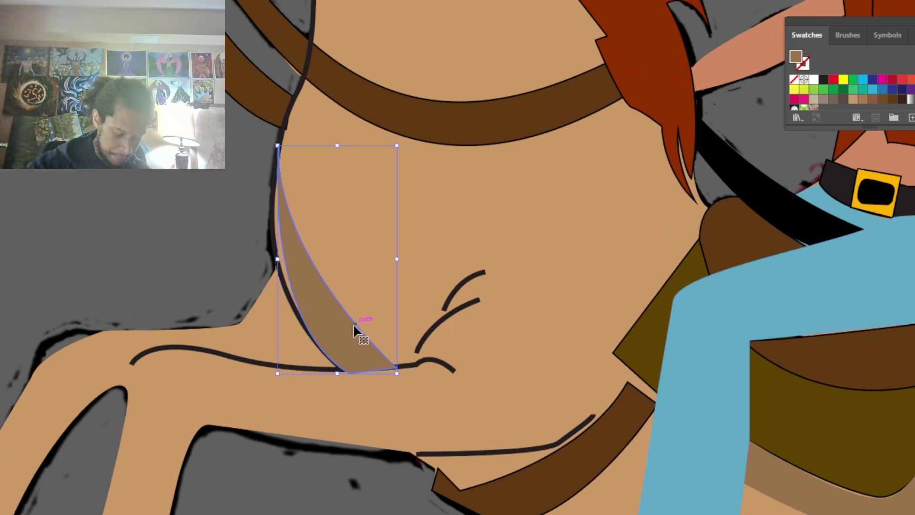
Step: Reshape the chest shadow so its outer curve follows the chest contour and its inner edge runs straight down to the foreleg line
{"action": "key", "text": "a"}
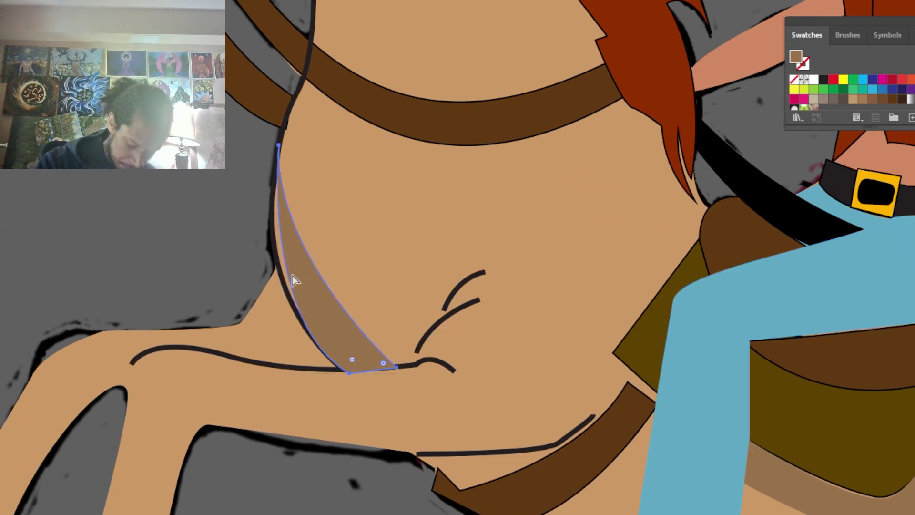
{"action": "mouse_move", "coordinate": [292, 279]}
{"action": "left_mouse_down"}
{"action": "mouse_move", "coordinate": [285, 276]}
{"action": "mouse_move", "coordinate": [292, 261]}
{"action": "left_mouse_up"}
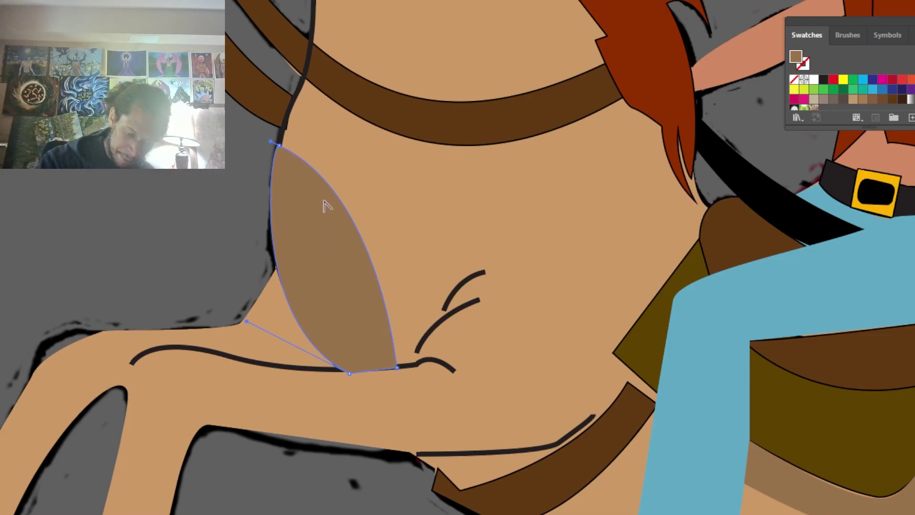
{"action": "left_click", "coordinate": [279, 144]}
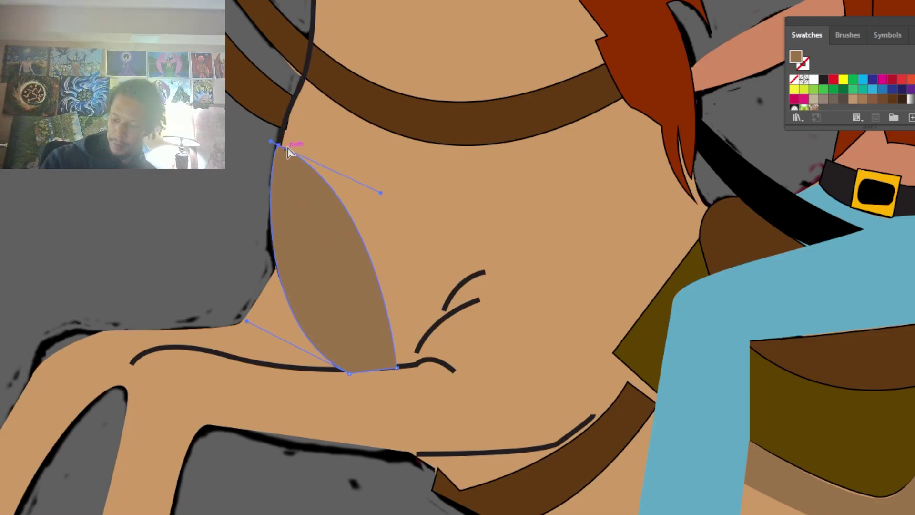
{"action": "left_click", "coordinate": [62, 1]}
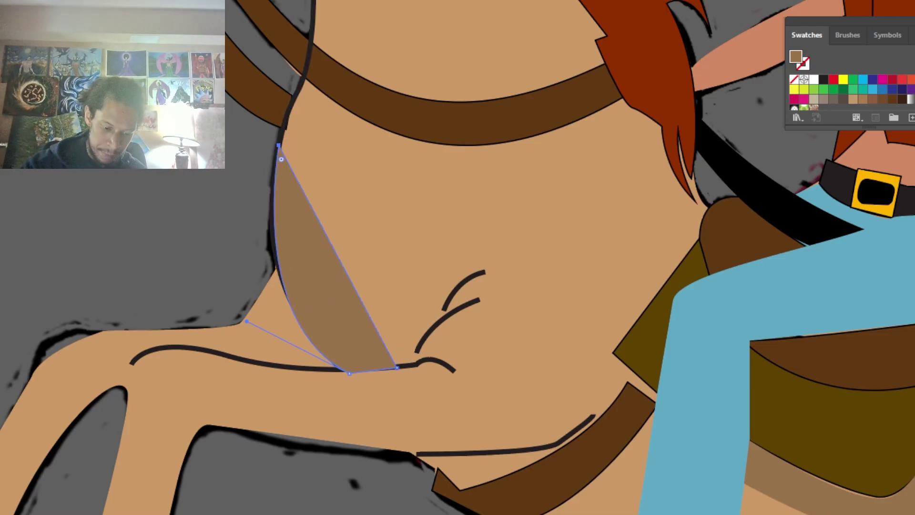
Step: Bend the horse body's lower edge between the foreleg bend and the girth strap downward to follow the sketched outline
{"action": "scroll", "coordinate": [531, 133], "scroll_direction": "down", "scroll_amount": 5}
{"action": "left_click", "coordinate": [441, 268]}
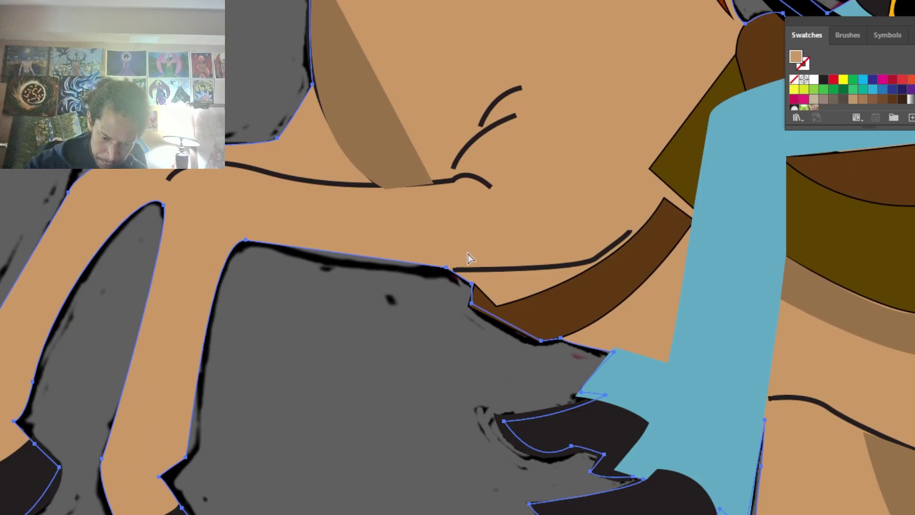
{"action": "left_click", "coordinate": [447, 268]}
{"action": "left_click_drag", "start_coordinate": [425, 265], "coordinate": [424, 270]}
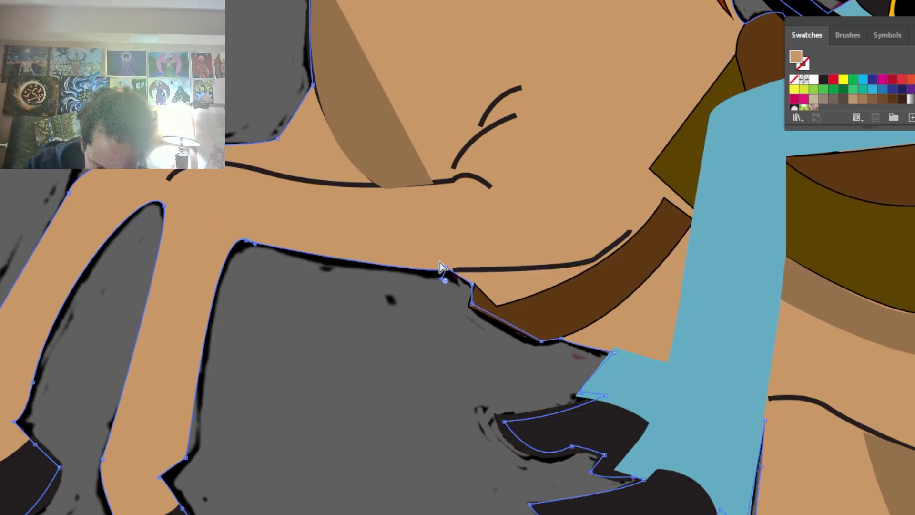
Step: Draw a closed shadow shape along the underside of the near foreleg, from below its bend back to the belly line beside the girth strap
{"action": "left_click_drag", "start_coordinate": [475, 225], "coordinate": [437, 289]}
{"action": "key", "text": "p"}
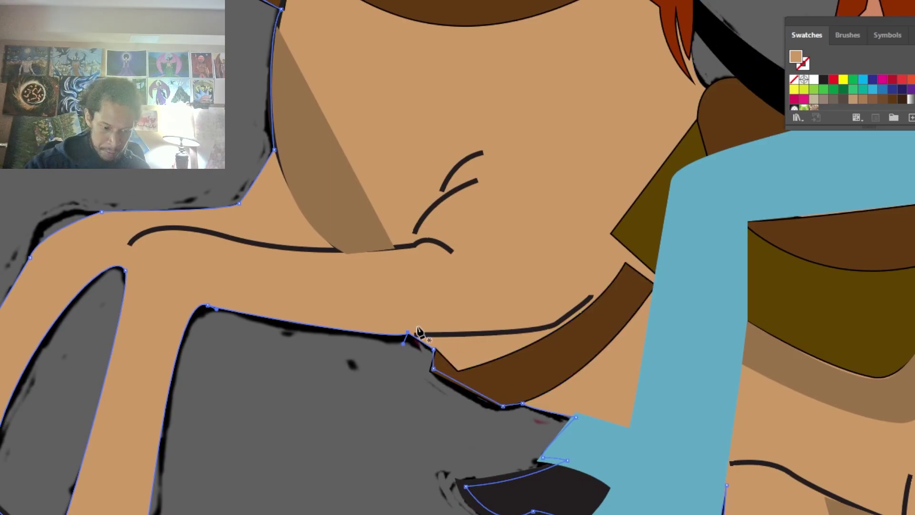
{"action": "left_click", "coordinate": [169, 370]}
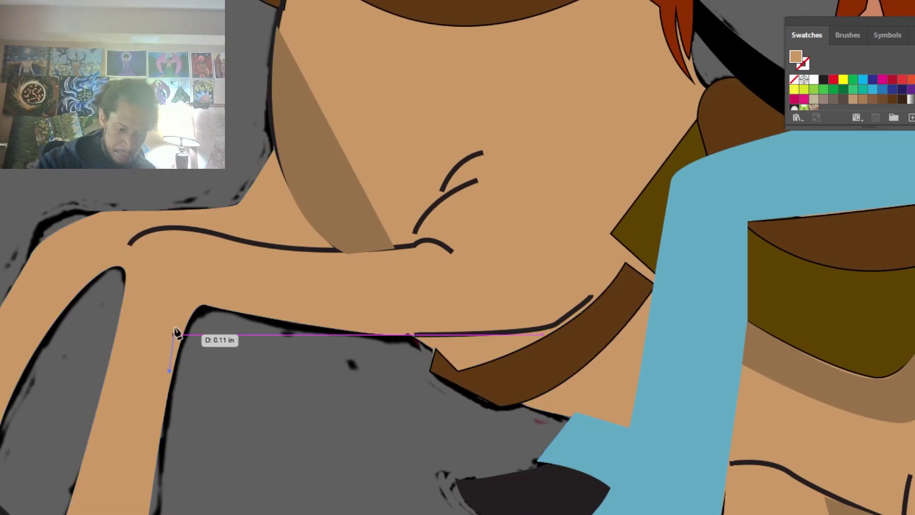
{"action": "left_click_drag", "start_coordinate": [262, 270], "coordinate": [261, 269]}
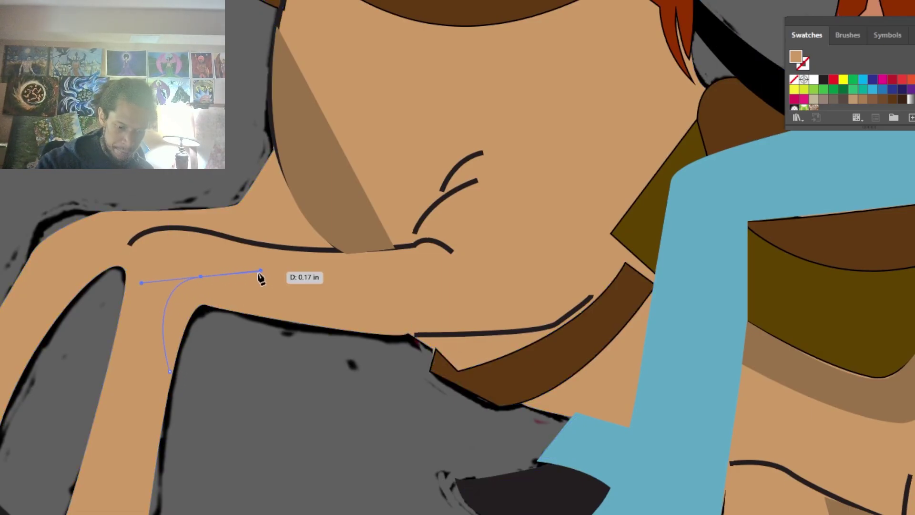
{"action": "key", "text": "ctrl+z"}
{"action": "left_click_drag", "start_coordinate": [202, 285], "coordinate": [213, 282]}
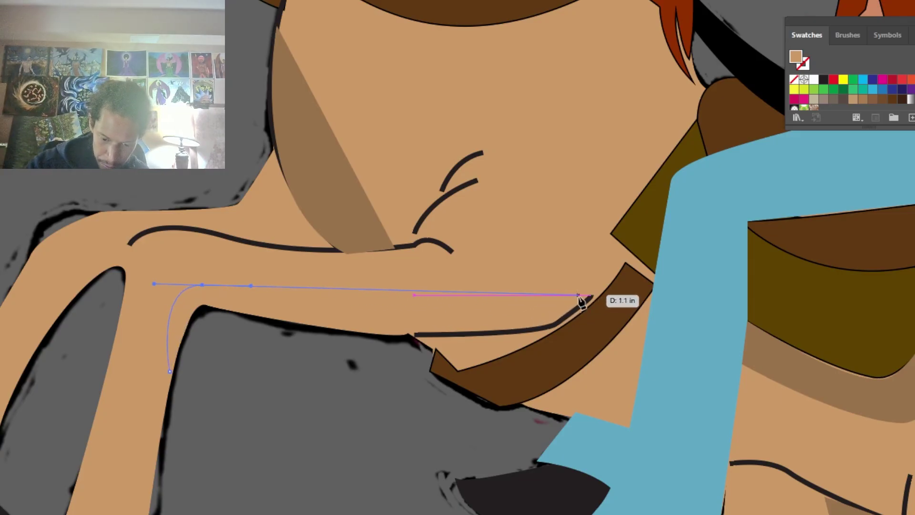
{"action": "left_click_drag", "start_coordinate": [584, 294], "coordinate": [644, 233]}
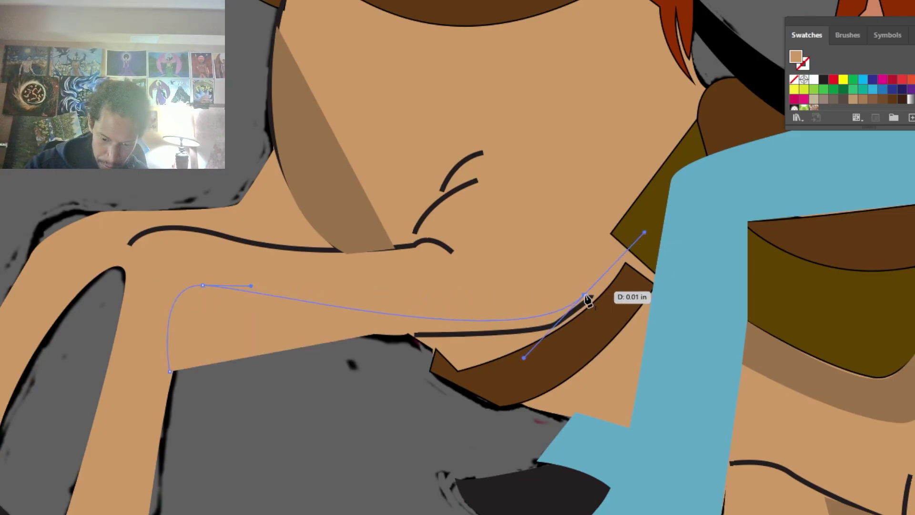
{"action": "left_click", "coordinate": [419, 334]}
{"action": "left_click_drag", "start_coordinate": [420, 336], "coordinate": [379, 329]}
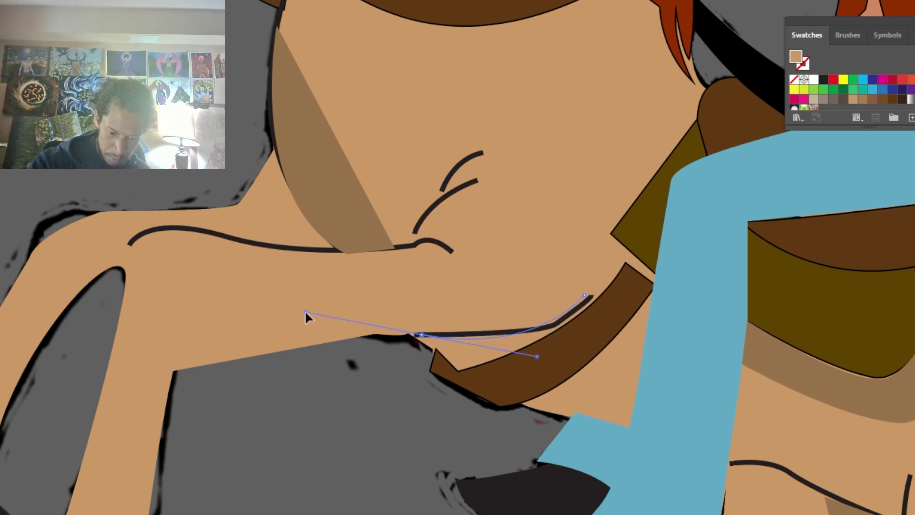
{"action": "left_click_drag", "start_coordinate": [197, 315], "coordinate": [195, 319]}
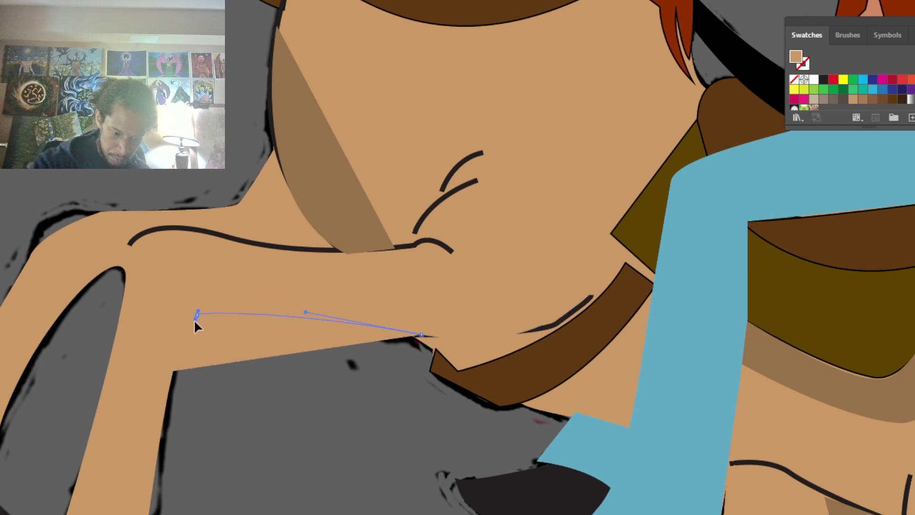
{"action": "mouse_move", "coordinate": [170, 371]}
{"action": "left_mouse_down"}
{"action": "mouse_move", "coordinate": [184, 371]}
{"action": "mouse_move", "coordinate": [172, 374]}
{"action": "left_mouse_up"}
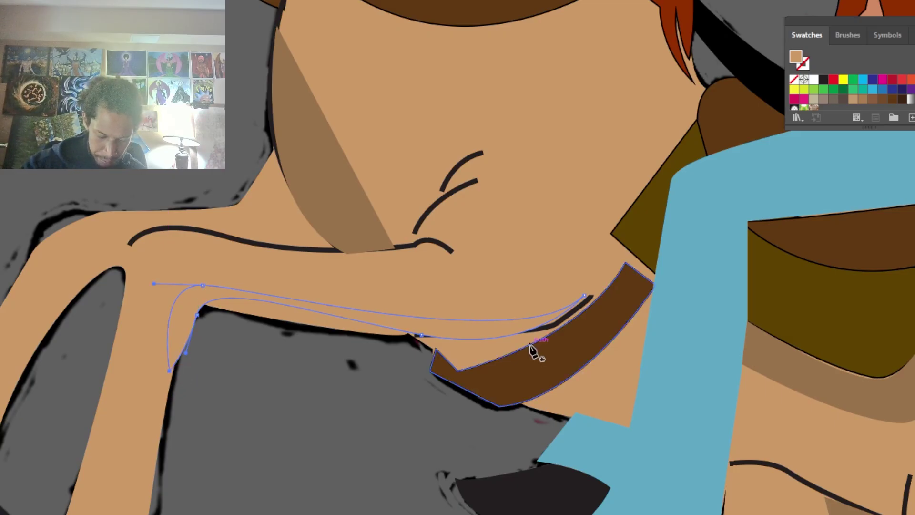
Step: Fill the foreleg underside shadow with the brown sampled from the chest shadow
{"action": "key", "text": "i"}
{"action": "left_click", "coordinate": [354, 201]}
{"action": "key", "text": "ctrl+minus"}
{"action": "key", "text": "ctrl+minus"}
{"action": "key", "text": "ctrl+minus"}
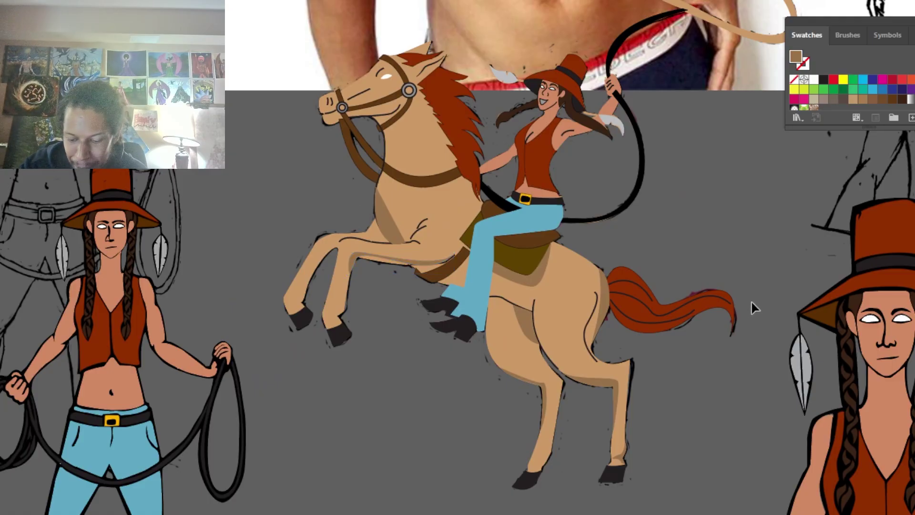
{"action": "left_click_drag", "start_coordinate": [827, 387], "coordinate": [727, 299]}
{"action": "left_click_drag", "start_coordinate": [829, 285], "coordinate": [778, 300]}
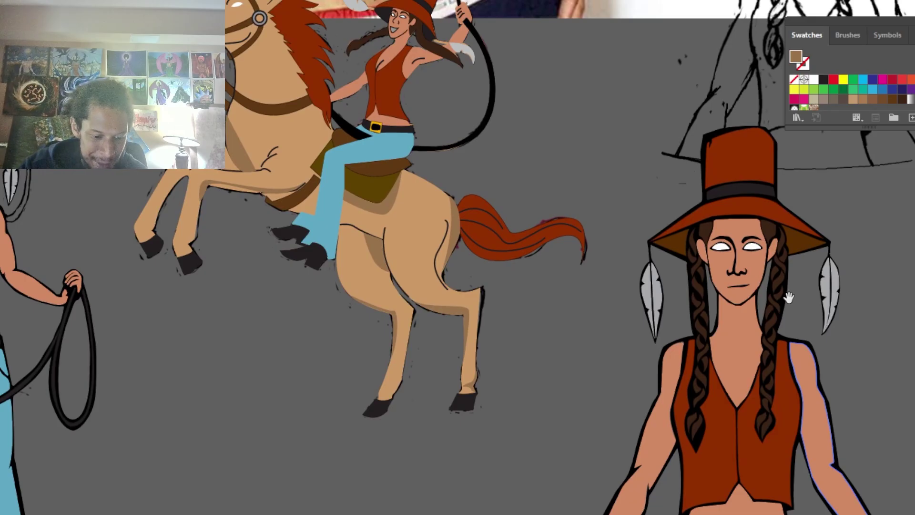
{"action": "left_click", "coordinate": [787, 306]}
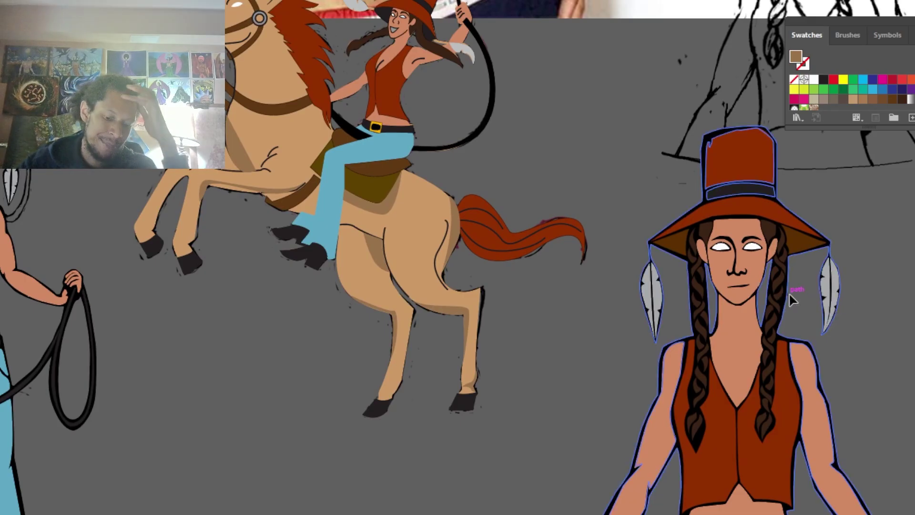
{"action": "key", "text": "ctrl+shift+a"}
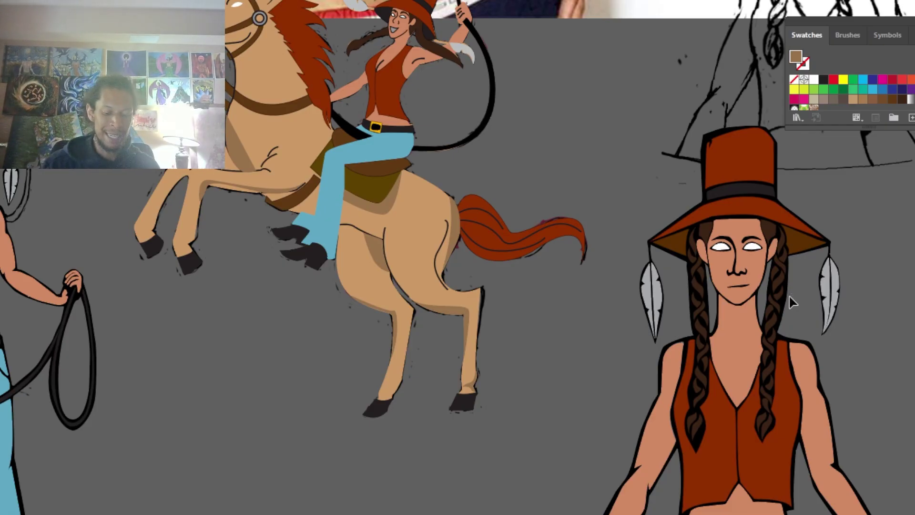
Step: Draw a closed shadow shape down the back of the rider's lower leg, from behind the knee to the trouser hem above the boot
{"action": "key", "text": "ctrl+equal"}
{"action": "key", "text": "ctrl+equal"}
{"action": "key", "text": "ctrl+equal"}
{"action": "key", "text": "ctrl+equal"}
{"action": "key", "text": "ctrl+equal"}
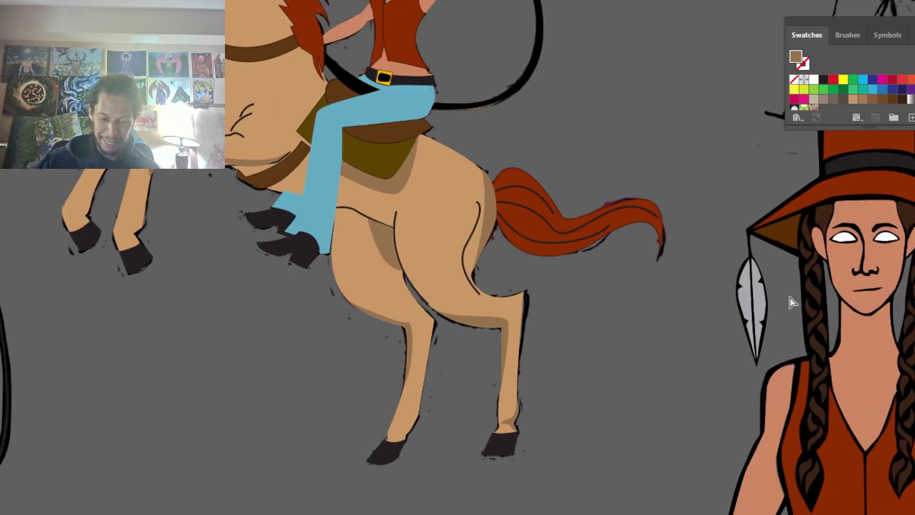
{"action": "left_click_drag", "start_coordinate": [448, 120], "coordinate": [781, 514]}
{"action": "key", "text": "ctrl+shift+a"}
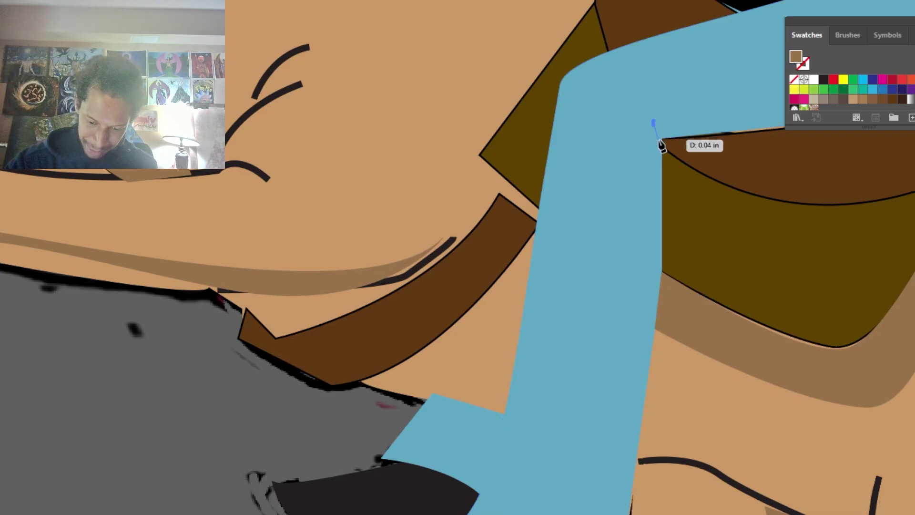
{"action": "left_click", "coordinate": [661, 139]}
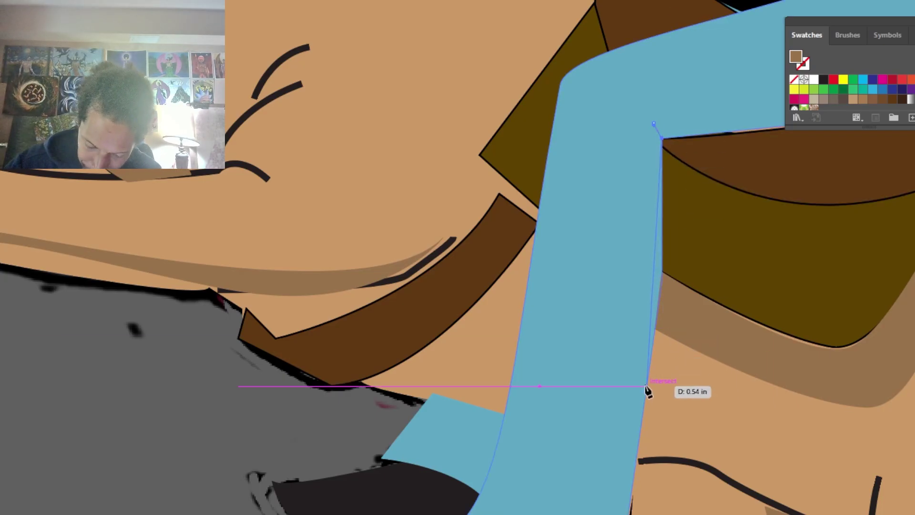
{"action": "left_click_drag", "start_coordinate": [646, 386], "coordinate": [623, 447]}
{"action": "key", "text": "ctrl+z"}
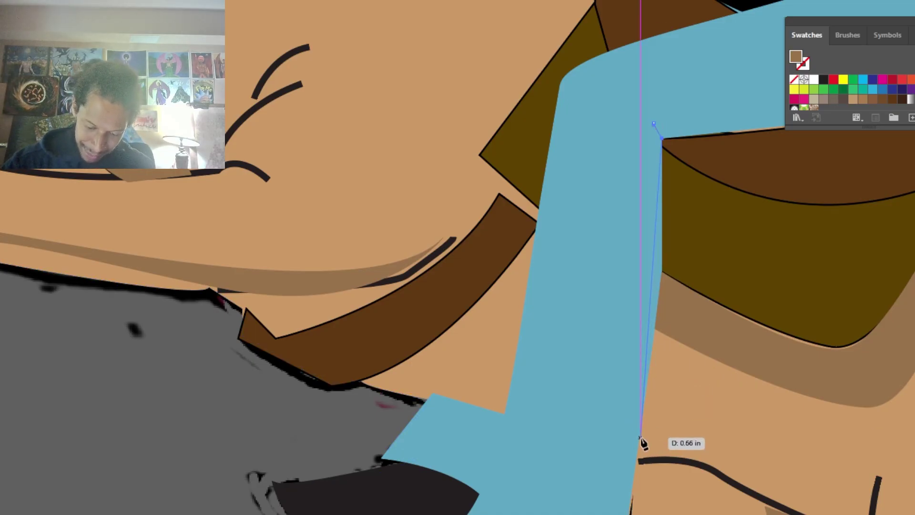
{"action": "left_click_drag", "start_coordinate": [640, 438], "coordinate": [634, 456]}
{"action": "left_click_drag", "start_coordinate": [624, 510], "coordinate": [623, 511]}
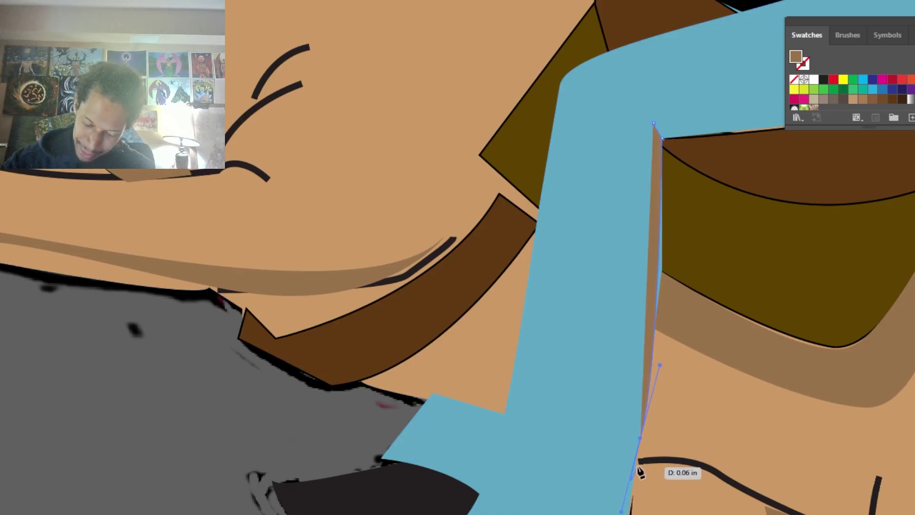
{"action": "scroll", "coordinate": [647, 457], "scroll_direction": "down", "scroll_amount": 3}
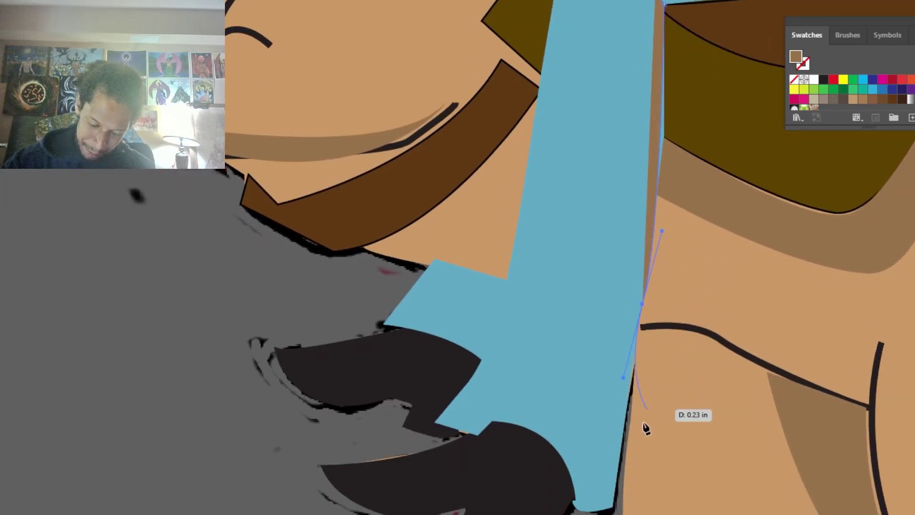
{"action": "left_click", "coordinate": [612, 509]}
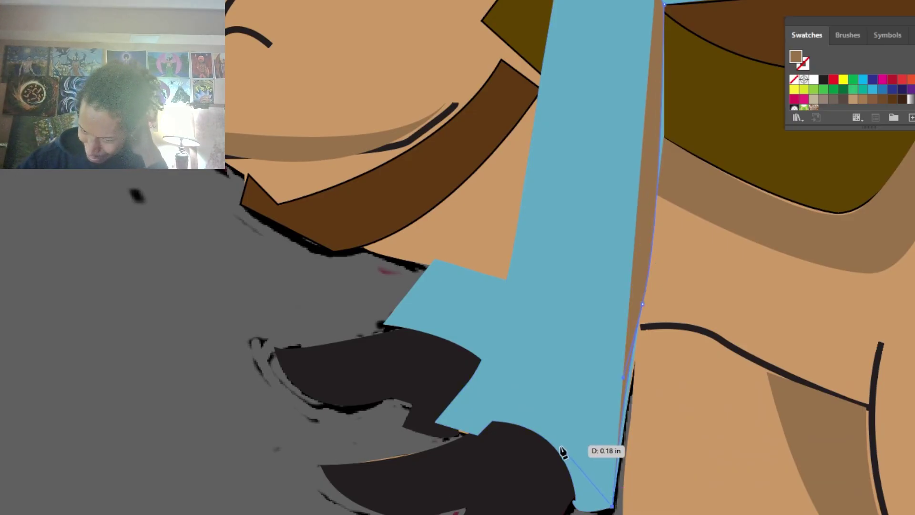
{"action": "left_click_drag", "start_coordinate": [531, 424], "coordinate": [497, 422]}
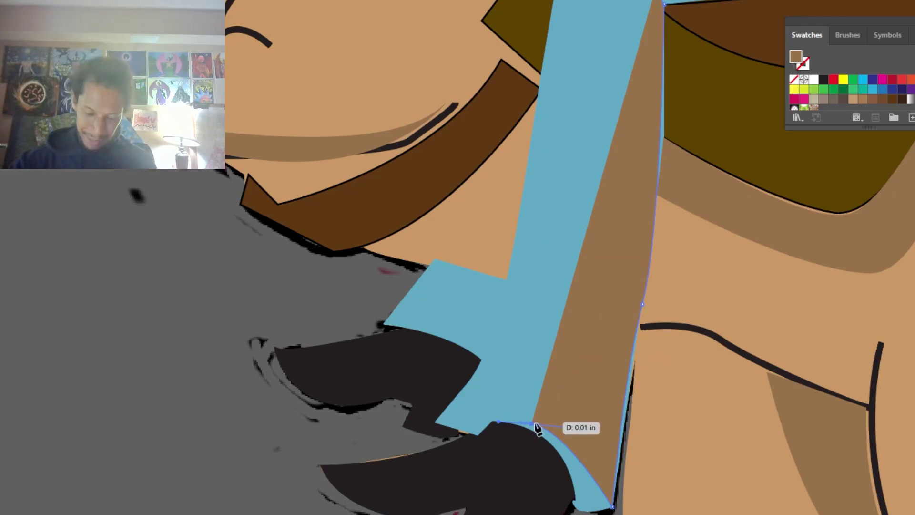
{"action": "scroll", "coordinate": [609, 376], "scroll_direction": "up", "scroll_amount": 5}
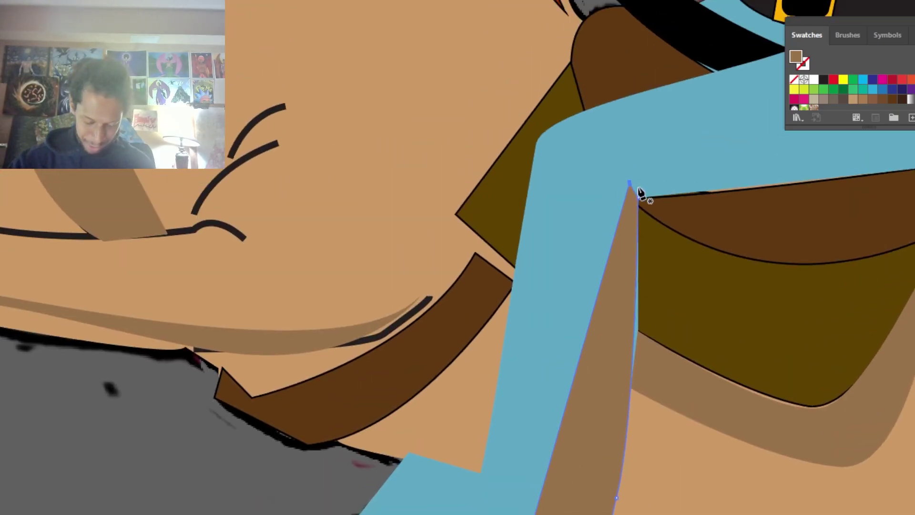
Step: Fill the lower-leg shadow with the trousers' sampled blue, then lower its brightness to a darker teal
{"action": "left_click", "coordinate": [689, 151]}
{"action": "key", "text": "F6"}
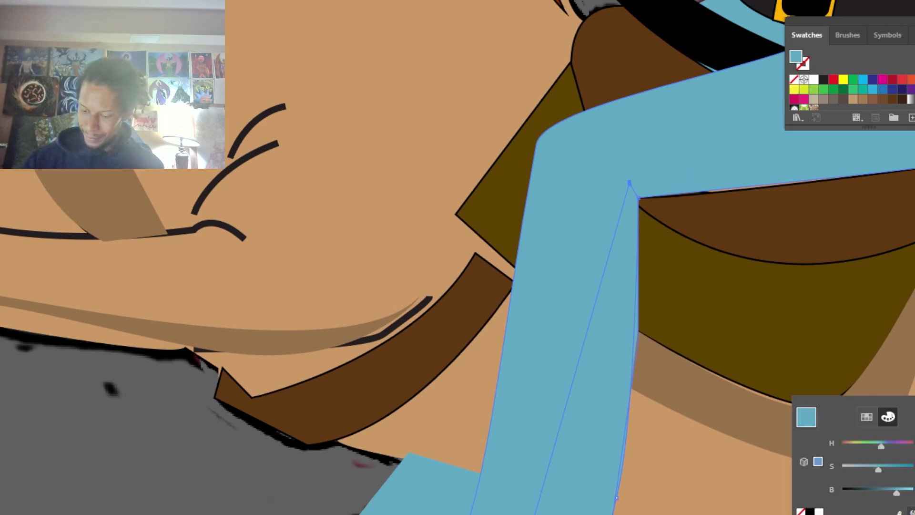
{"action": "left_click", "coordinate": [882, 488]}
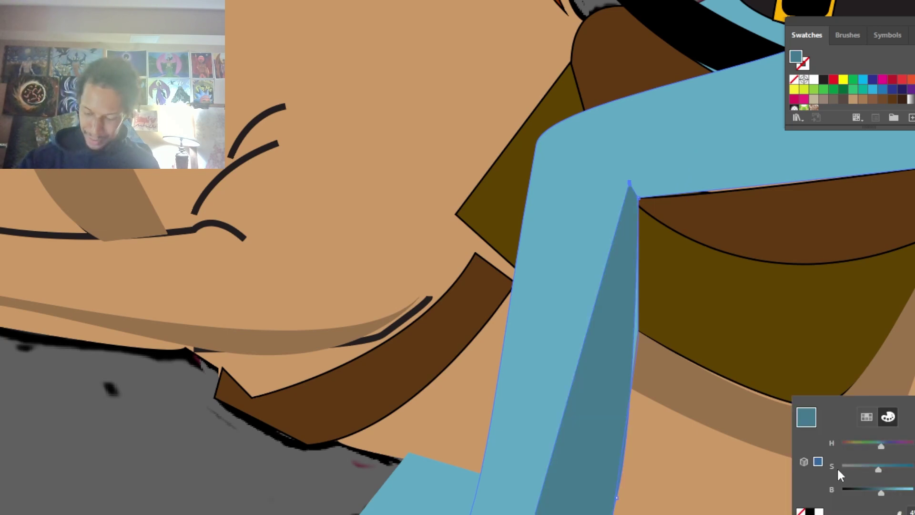
Step: Draw a closed dark teal shadow along the underside of the rider's thigh, curving up around the seat to the belt
{"action": "left_click_drag", "start_coordinate": [586, 482], "coordinate": [553, 369]}
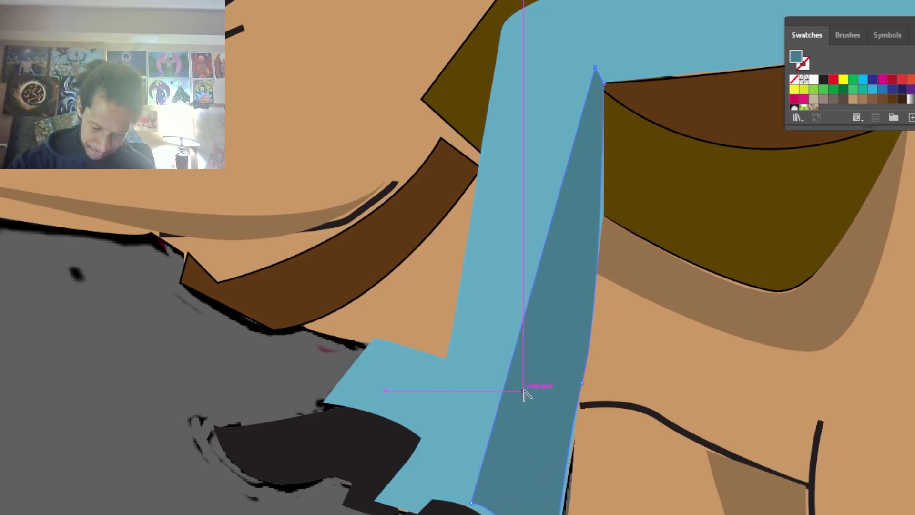
{"action": "mouse_move", "coordinate": [506, 383]}
{"action": "left_mouse_down"}
{"action": "mouse_move", "coordinate": [524, 388]}
{"action": "mouse_move", "coordinate": [523, 420]}
{"action": "mouse_move", "coordinate": [419, 514]}
{"action": "left_mouse_up"}
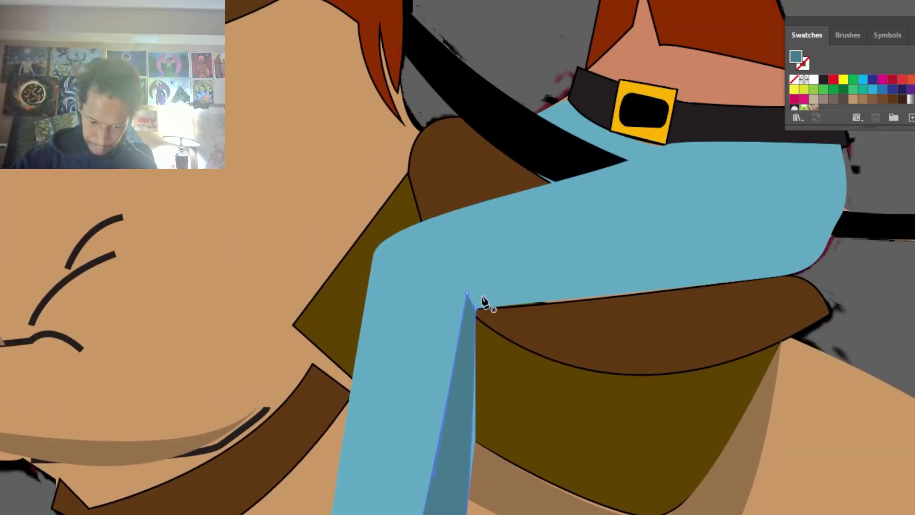
{"action": "mouse_move", "coordinate": [479, 297]}
{"action": "left_mouse_down"}
{"action": "mouse_move", "coordinate": [590, 288]}
{"action": "mouse_move", "coordinate": [484, 307]}
{"action": "left_mouse_up"}
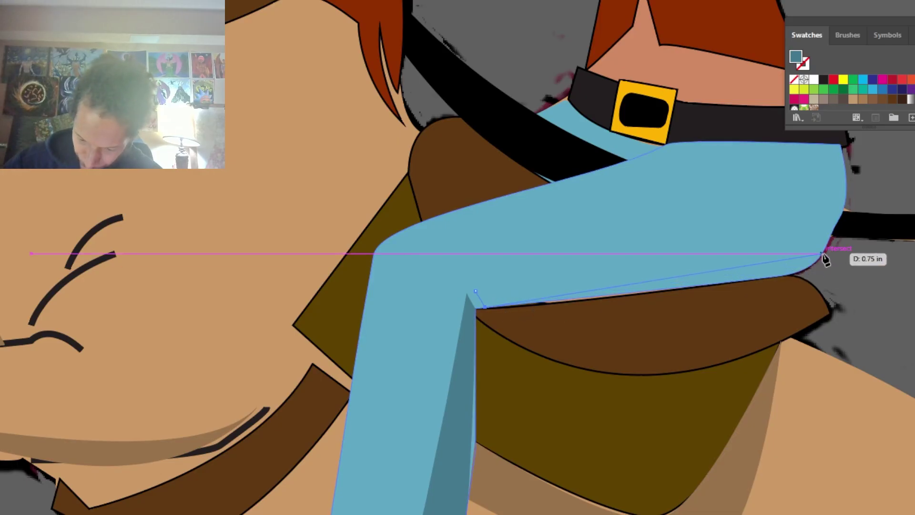
{"action": "left_click_drag", "start_coordinate": [817, 260], "coordinate": [860, 222]}
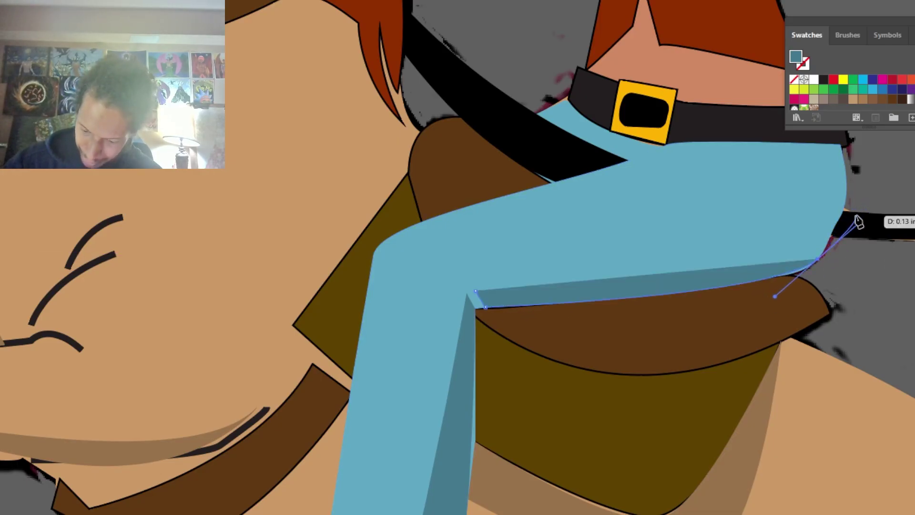
{"action": "left_click", "coordinate": [846, 152]}
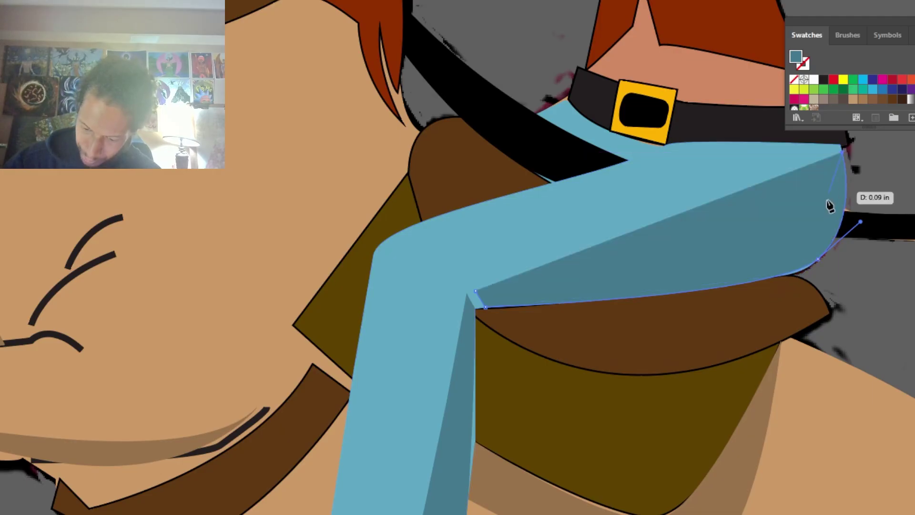
{"action": "left_click_drag", "start_coordinate": [763, 260], "coordinate": [737, 260]}
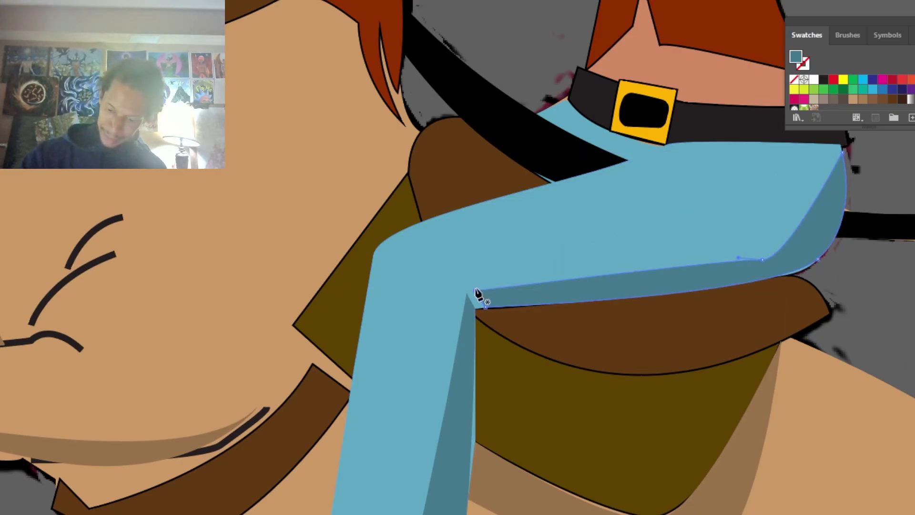
{"action": "key", "text": "ctrl+equal"}
{"action": "key", "text": "ctrl+equal"}
{"action": "key", "text": "ctrl+equal"}
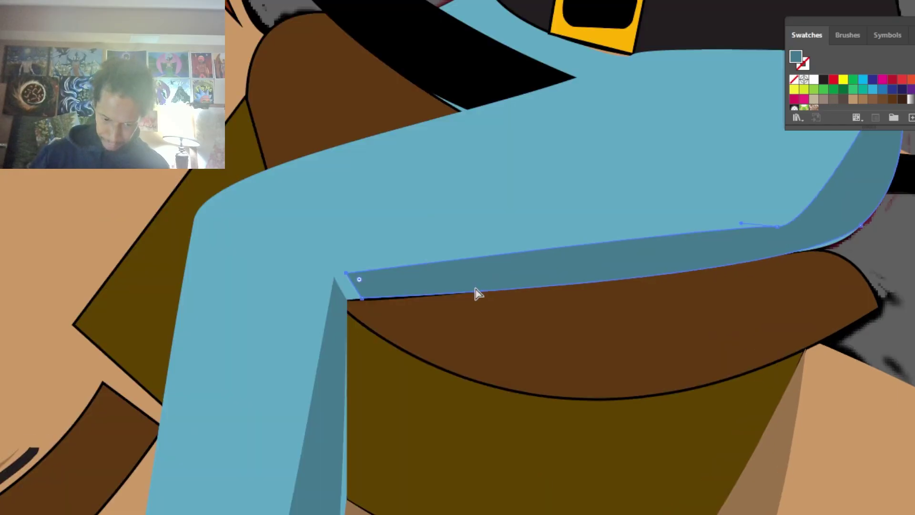
{"action": "left_click_drag", "start_coordinate": [539, 361], "coordinate": [321, 103]}
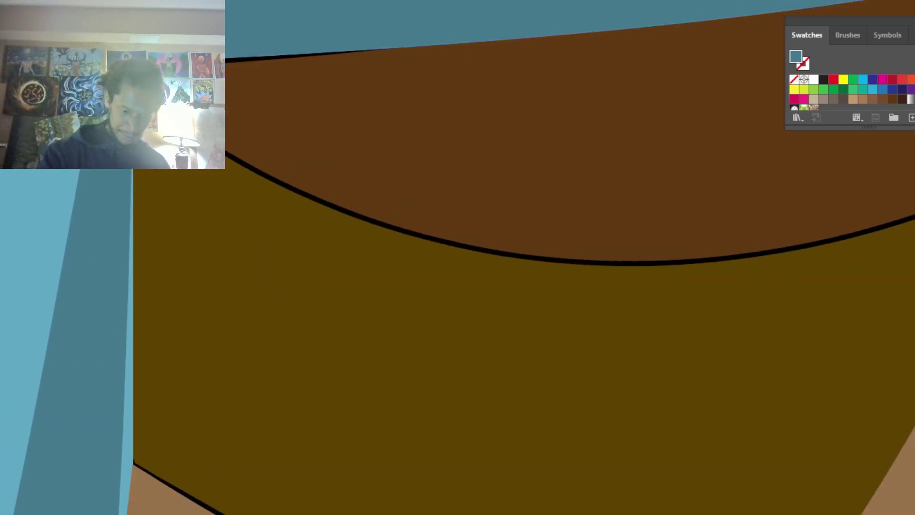
{"action": "left_click_drag", "start_coordinate": [610, 427], "coordinate": [376, 449]}
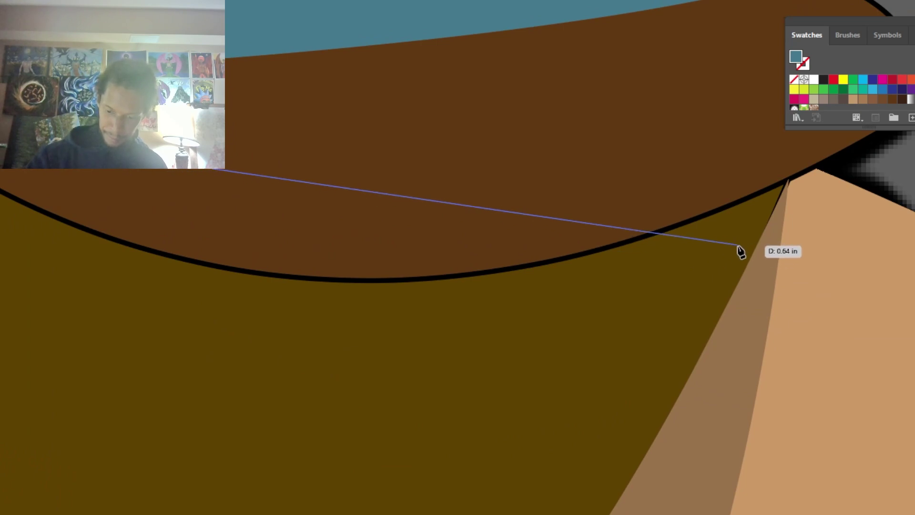
{"action": "left_click_drag", "start_coordinate": [740, 252], "coordinate": [10, 392]}
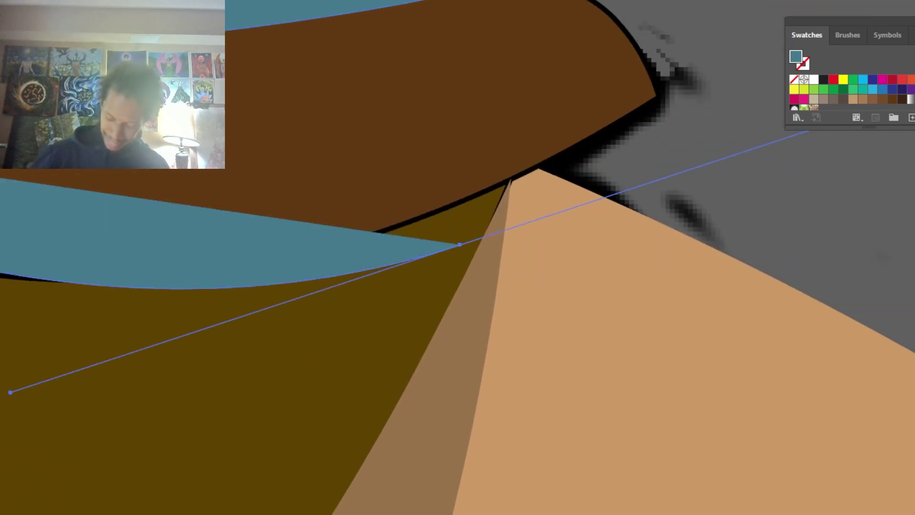
{"action": "key", "text": "ctrl+plus"}
{"action": "key", "text": "ctrl+minus"}
{"action": "key", "text": "ctrl+minus"}
{"action": "key", "text": "ctrl+minus"}
{"action": "key", "text": "ctrl+minus"}
{"action": "key", "text": "ctrl+z"}
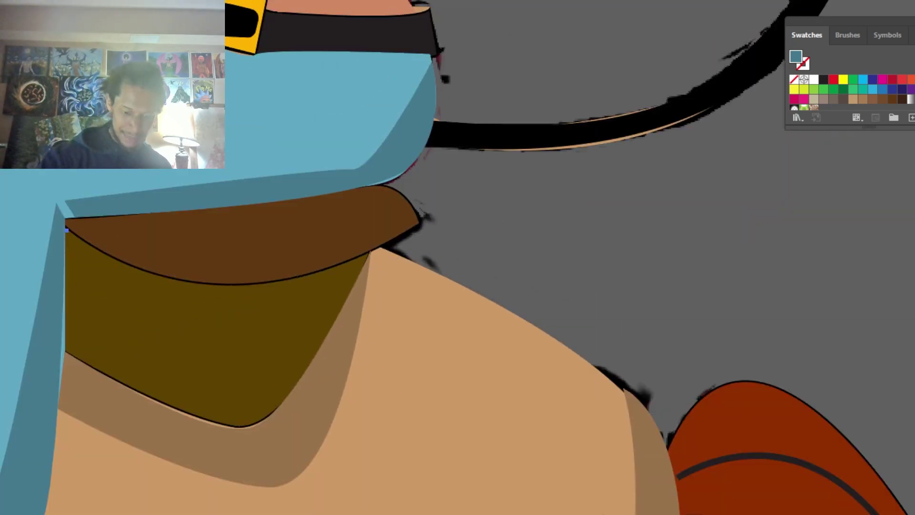
Step: Draw a closed shadow shape on the saddle blanket, dipping below the saddle and ending at the blanket's rear corner
{"action": "left_click_drag", "start_coordinate": [222, 346], "coordinate": [290, 303]}
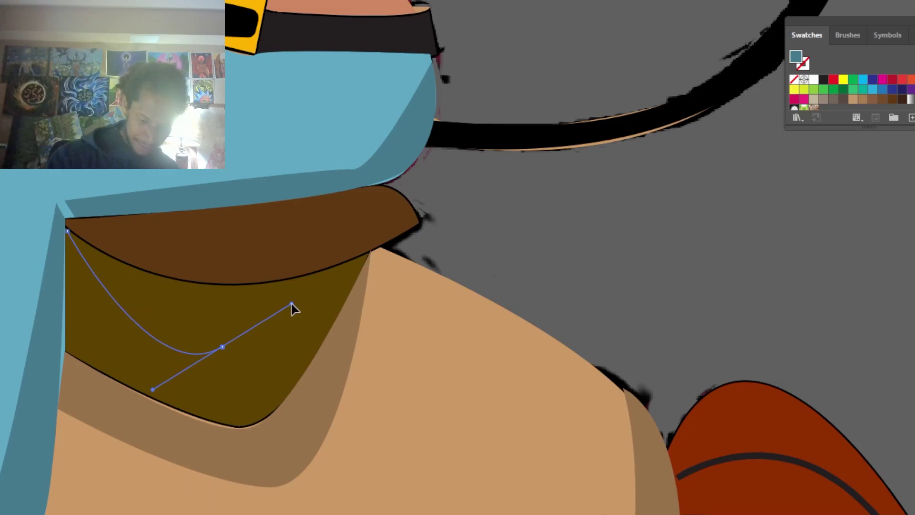
{"action": "left_click", "coordinate": [367, 253]}
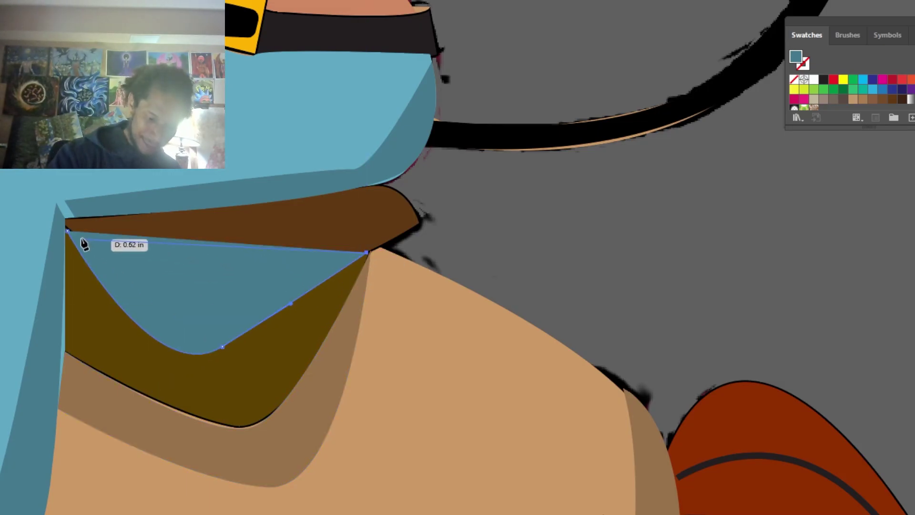
{"action": "left_click", "coordinate": [66, 231]}
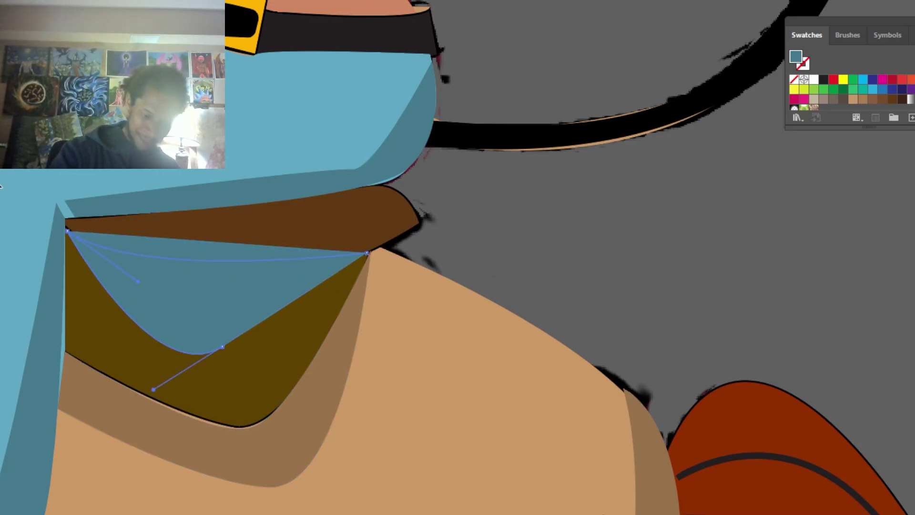
Step: Fill the blanket shadow with a darkened version of the blanket's sampled olive and remove its stroke
{"action": "key", "text": "i"}
{"action": "left_click", "coordinate": [273, 351]}
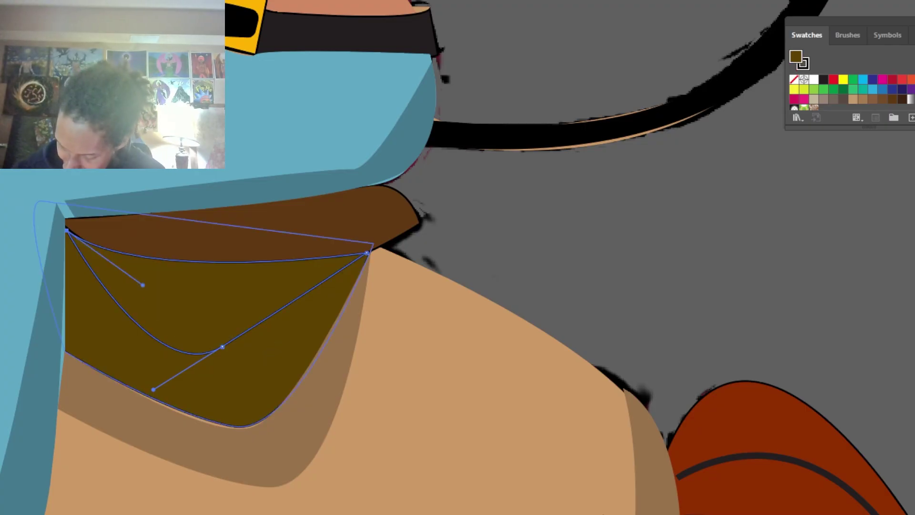
{"action": "key", "text": "F6"}
{"action": "left_click_drag", "start_coordinate": [867, 494], "coordinate": [878, 492]}
{"action": "key", "text": "F6"}
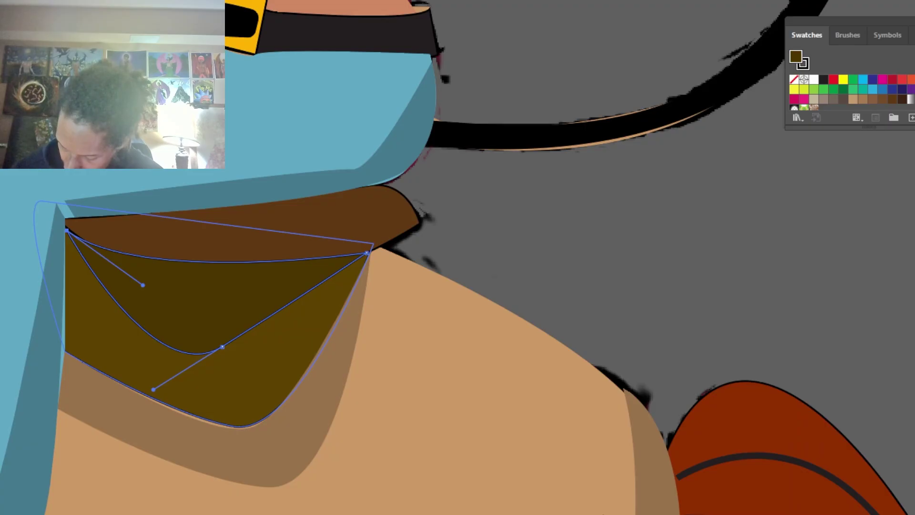
{"action": "key", "text": "ctrl+F10"}
{"action": "key", "text": "ctrl+F10"}
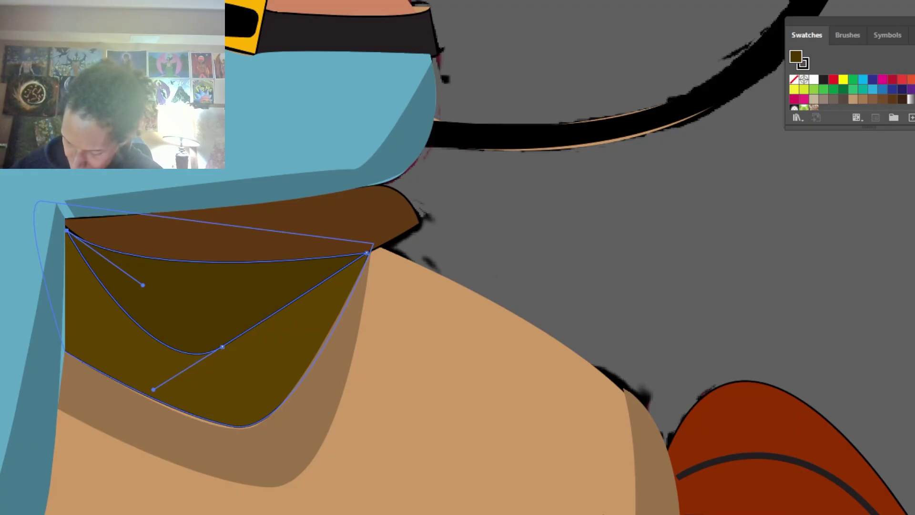
{"action": "left_click", "coordinate": [912, 422]}
{"action": "left_click", "coordinate": [801, 461]}
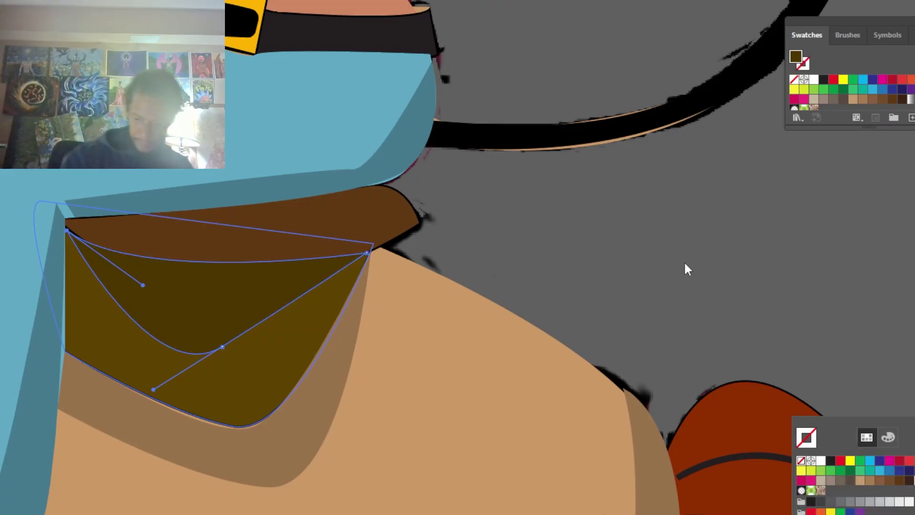
{"action": "left_click", "coordinate": [691, 276]}
{"action": "key", "text": "i"}
{"action": "left_click", "coordinate": [692, 280]}
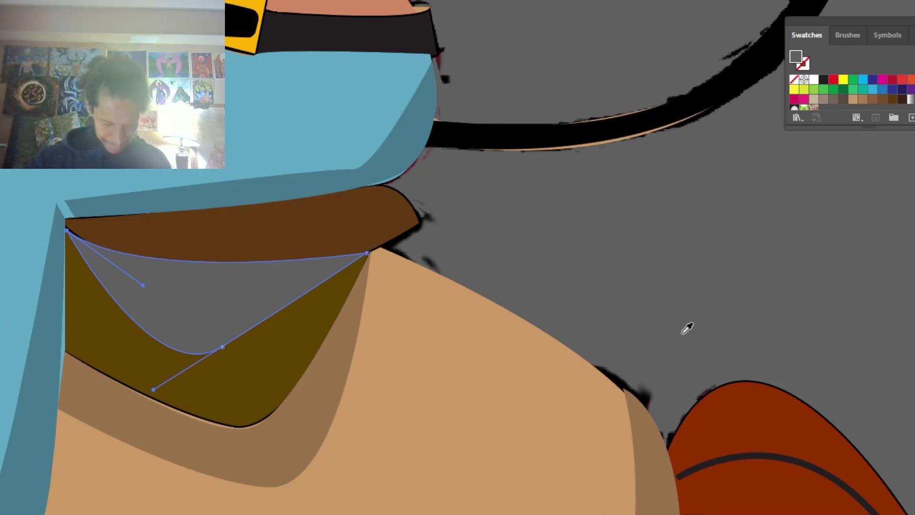
{"action": "key", "text": "v"}
{"action": "key", "text": "ctrl+z"}
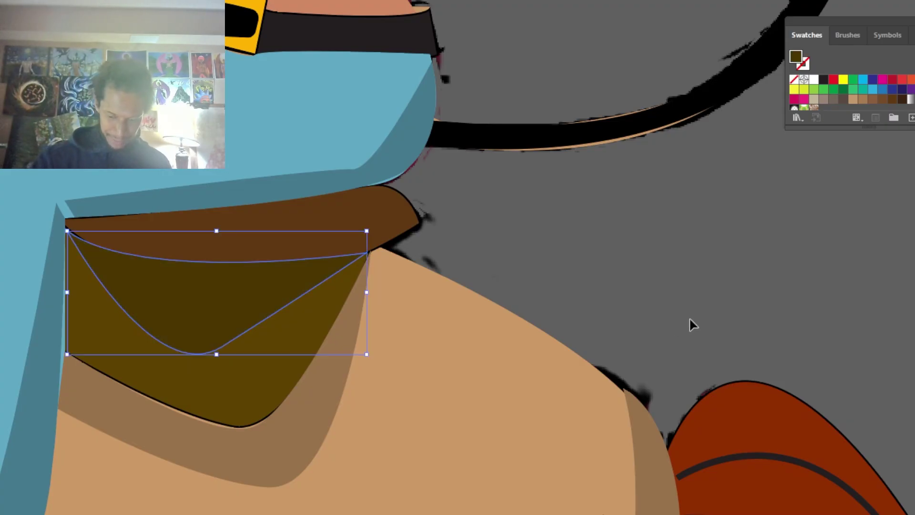
Step: Move the blanket shadow slightly downward beneath the saddle's curved lower edge
{"action": "left_click", "coordinate": [693, 310]}
{"action": "left_click_drag", "start_coordinate": [292, 296], "coordinate": [299, 299]}
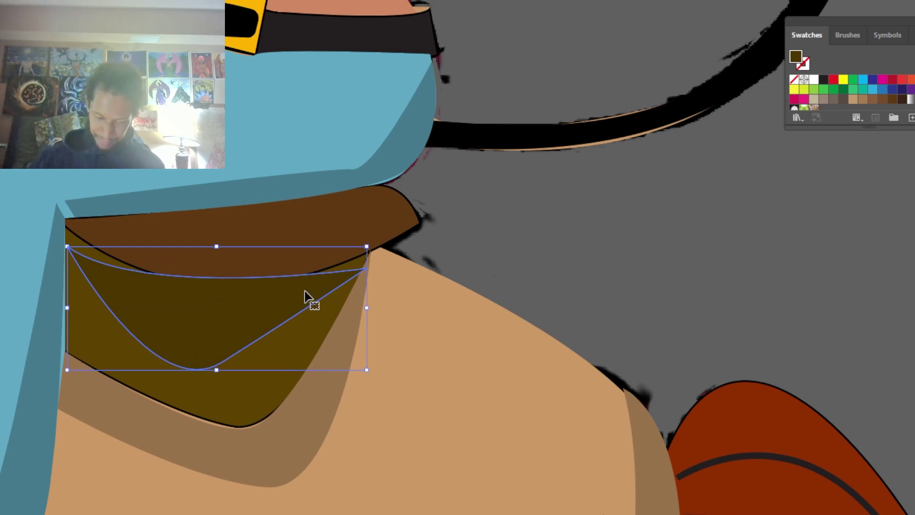
Step: Draw a closed, slim curved strand shape across the horse's mane, from its jagged neck edge toward the outer tips
{"action": "scroll", "coordinate": [304, 296], "scroll_direction": "down", "scroll_amount": 5}
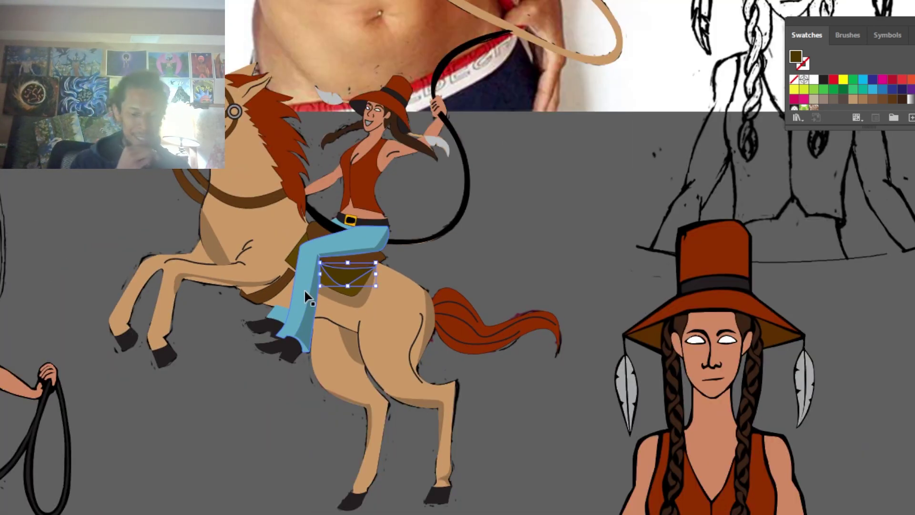
{"action": "scroll", "coordinate": [305, 291], "scroll_direction": "up", "scroll_amount": 5}
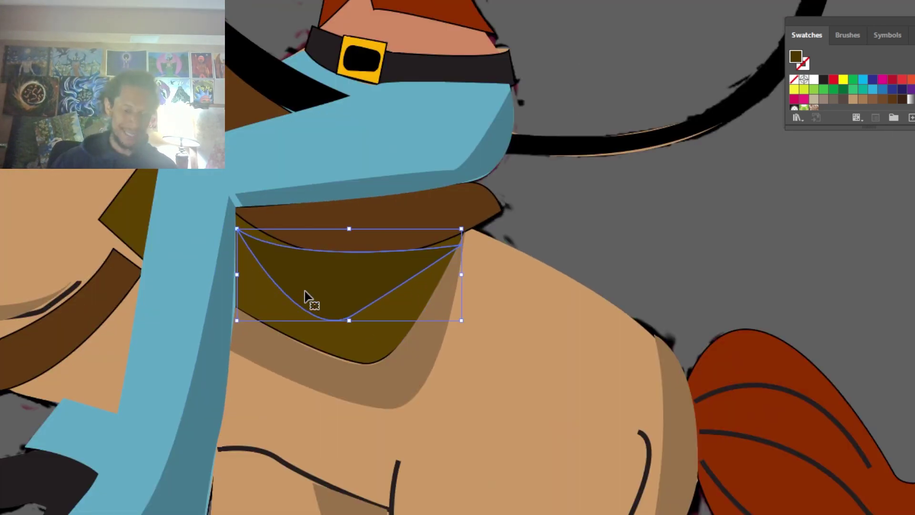
{"action": "left_click_drag", "start_coordinate": [519, 280], "coordinate": [682, 372]}
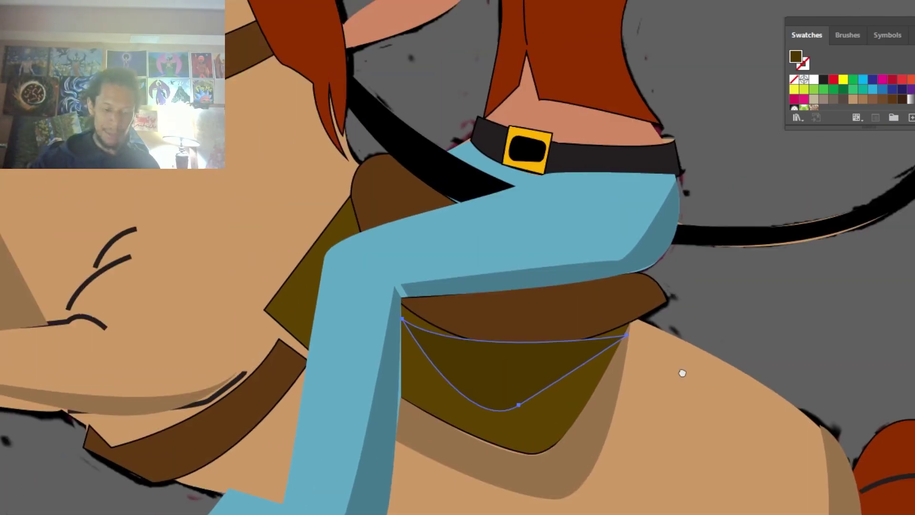
{"action": "left_click_drag", "start_coordinate": [448, 174], "coordinate": [649, 452]}
{"action": "left_click_drag", "start_coordinate": [556, 254], "coordinate": [645, 422]}
{"action": "left_click_drag", "start_coordinate": [593, 349], "coordinate": [600, 358]}
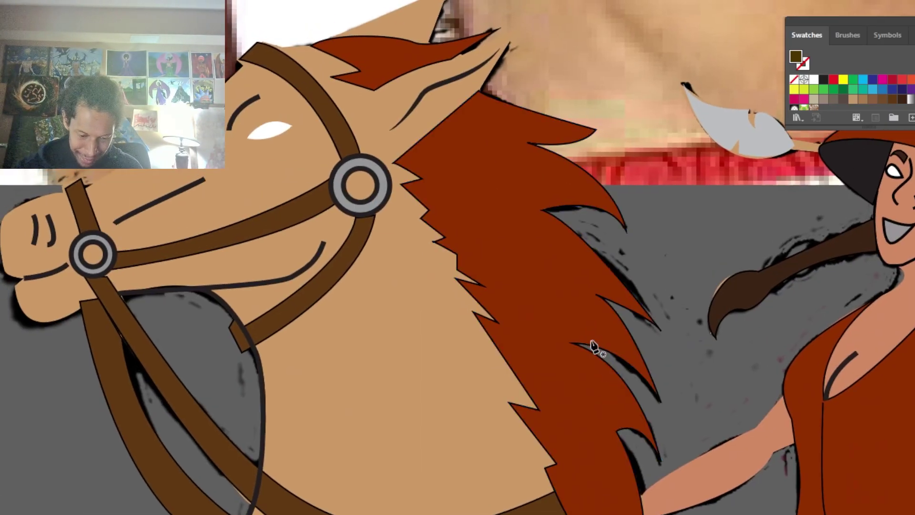
{"action": "left_click", "coordinate": [424, 221]}
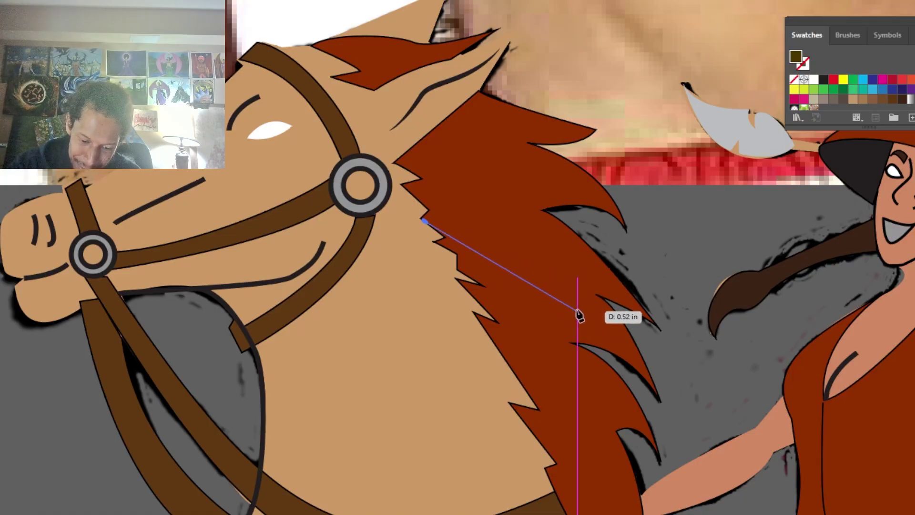
{"action": "left_click_drag", "start_coordinate": [577, 307], "coordinate": [612, 367]}
{"action": "key", "text": "ctrl+z"}
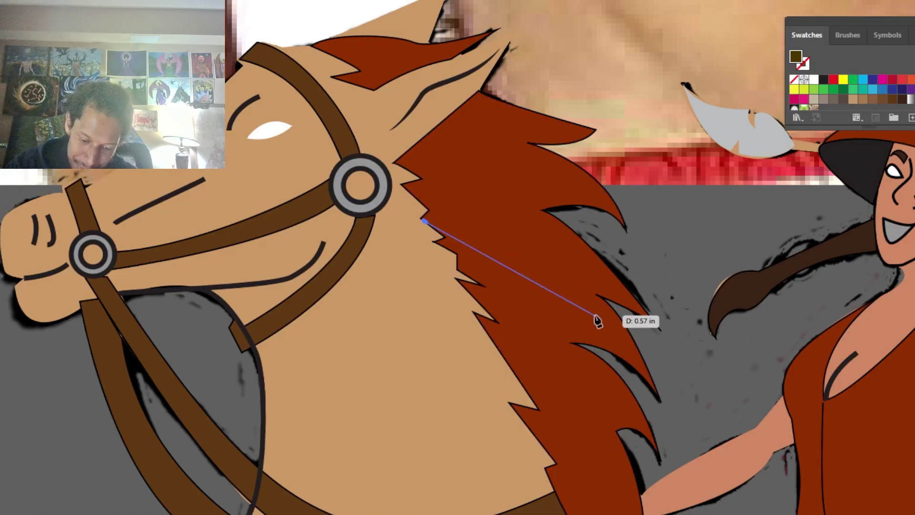
{"action": "left_click_drag", "start_coordinate": [608, 325], "coordinate": [631, 359]}
{"action": "left_click", "coordinate": [607, 325]}
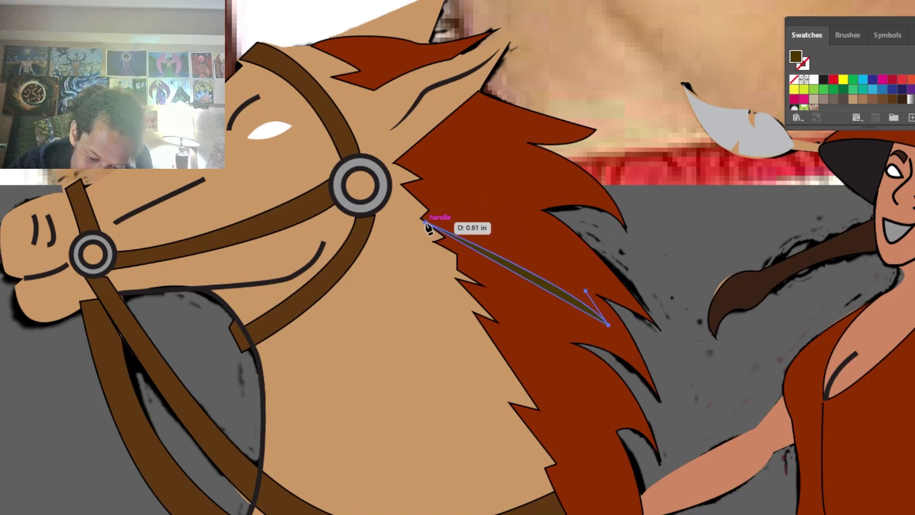
{"action": "left_click_drag", "start_coordinate": [426, 223], "coordinate": [340, 223]}
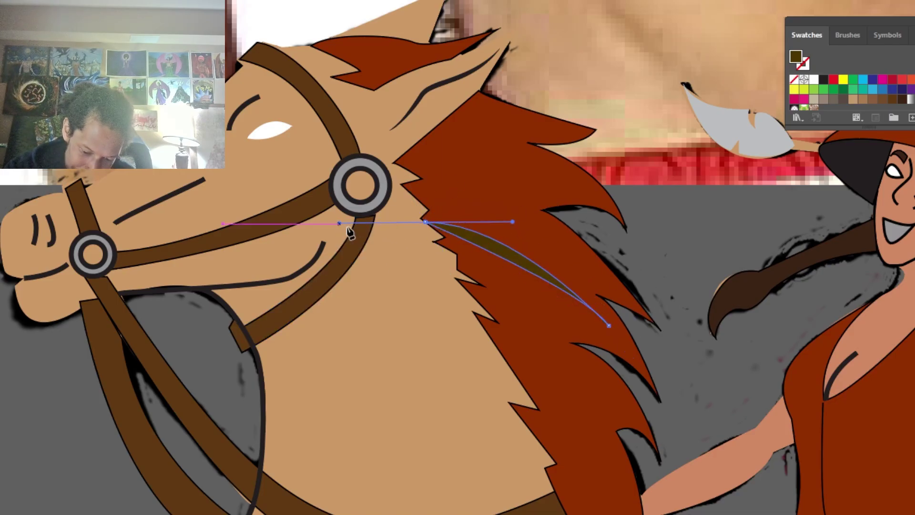
Step: Fill the mane strand with a darkened version of the mane's sampled red
{"action": "key", "text": "i"}
{"action": "left_click", "coordinate": [554, 243]}
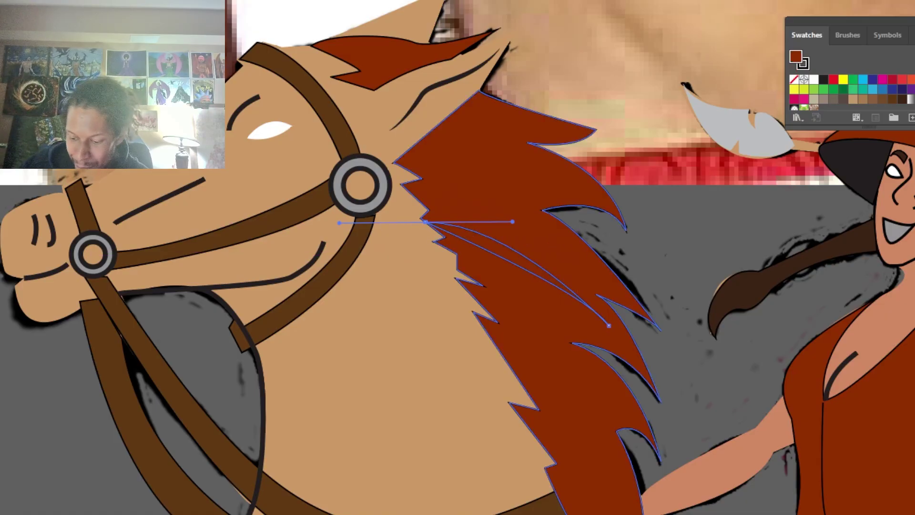
{"action": "key", "text": "F6"}
{"action": "left_click", "coordinate": [868, 489]}
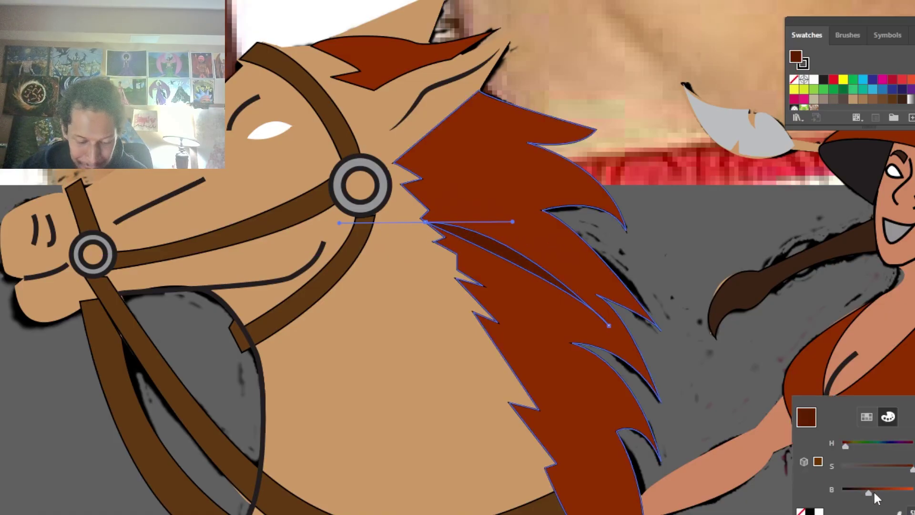
{"action": "key", "text": "v"}
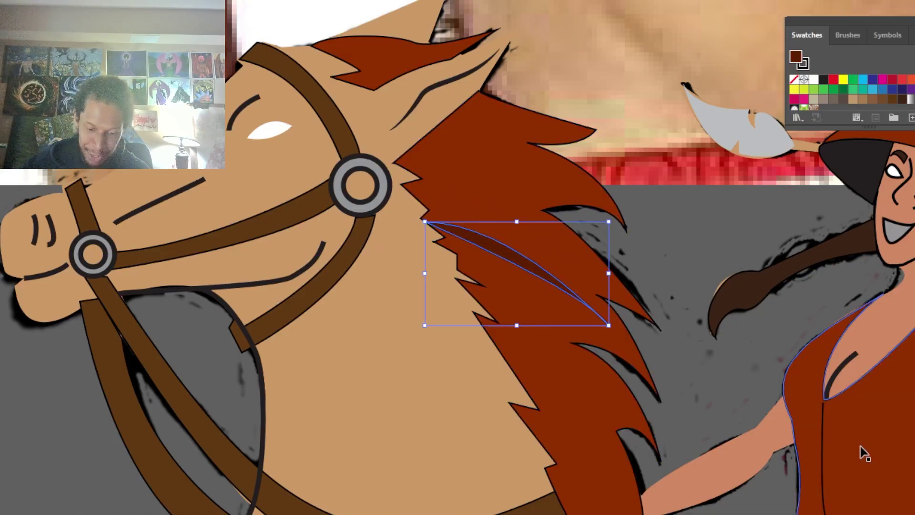
Step: Place two copies of the dark strand on the mane, one above and one below the original
{"action": "left_click", "coordinate": [695, 282]}
{"action": "mouse_move", "coordinate": [543, 281]}
{"action": "left_mouse_down"}
{"action": "mouse_move", "coordinate": [596, 392]}
{"action": "mouse_move", "coordinate": [551, 265]}
{"action": "mouse_move", "coordinate": [548, 210]}
{"action": "left_mouse_up"}
{"action": "left_click", "coordinate": [662, 257]}
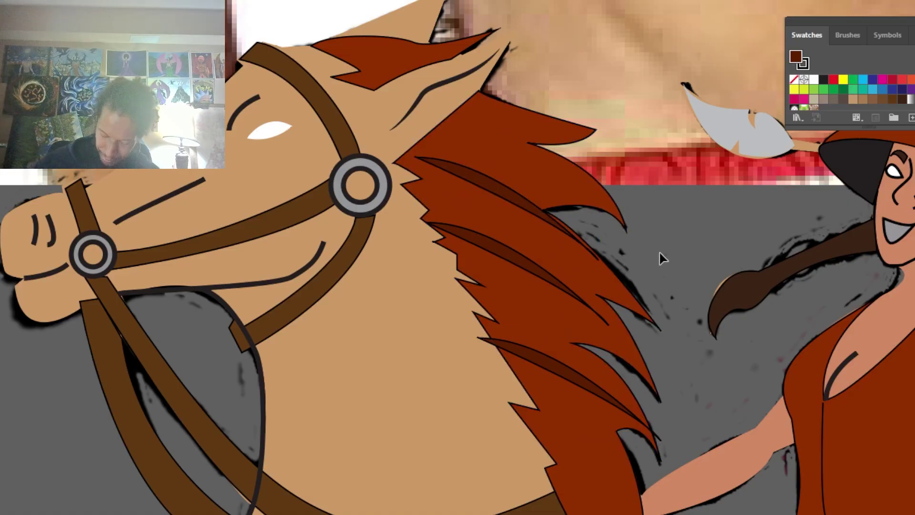
{"action": "key", "text": "ctrl+minus"}
{"action": "key", "text": "ctrl+minus"}
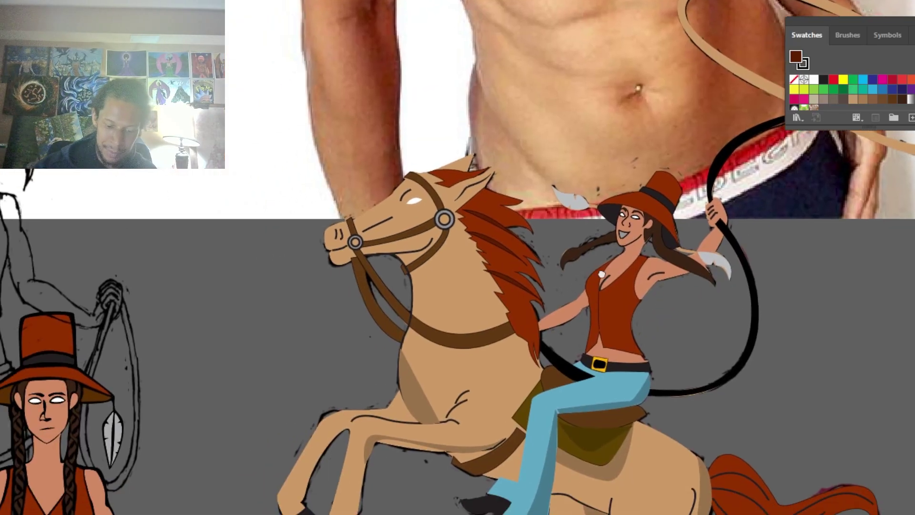
Step: On the front-facing cowgirl, trace the upper edge of a neck shadow along the jawline, curving beneath the chin from side to side
{"action": "left_click_drag", "start_coordinate": [602, 275], "coordinate": [672, 190]}
{"action": "left_click_drag", "start_coordinate": [641, 262], "coordinate": [889, 129]}
{"action": "mouse_move", "coordinate": [630, 343]}
{"action": "left_mouse_down"}
{"action": "mouse_move", "coordinate": [607, 380]}
{"action": "mouse_move", "coordinate": [422, 514]}
{"action": "mouse_move", "coordinate": [36, 409]}
{"action": "left_mouse_up"}
{"action": "mouse_move", "coordinate": [773, 486]}
{"action": "left_mouse_down"}
{"action": "mouse_move", "coordinate": [747, 465]}
{"action": "mouse_move", "coordinate": [589, 45]}
{"action": "mouse_move", "coordinate": [601, 514]}
{"action": "mouse_move", "coordinate": [620, 513]}
{"action": "left_mouse_up"}
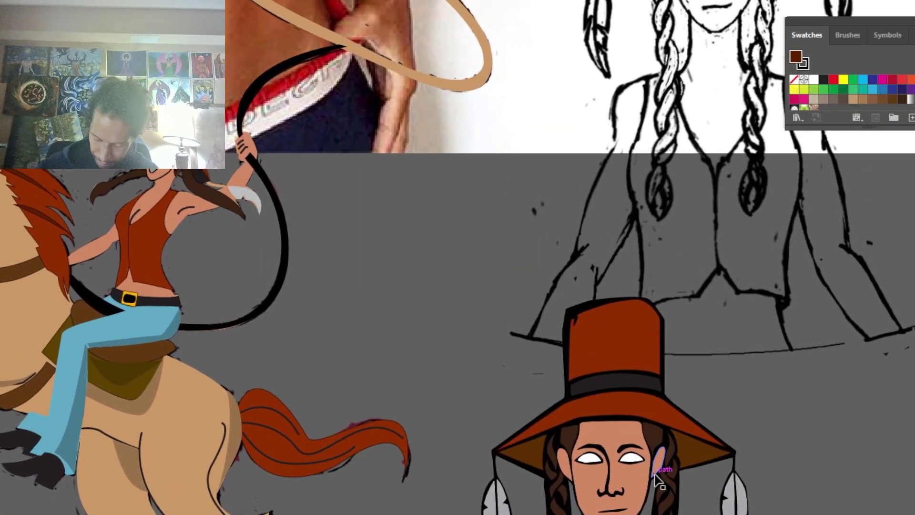
{"action": "key", "text": "ctrl+="}
{"action": "key", "text": "ctrl+="}
{"action": "key", "text": "ctrl+="}
{"action": "left_click_drag", "start_coordinate": [762, 414], "coordinate": [254, 24]}
{"action": "left_click_drag", "start_coordinate": [662, 460], "coordinate": [582, 204]}
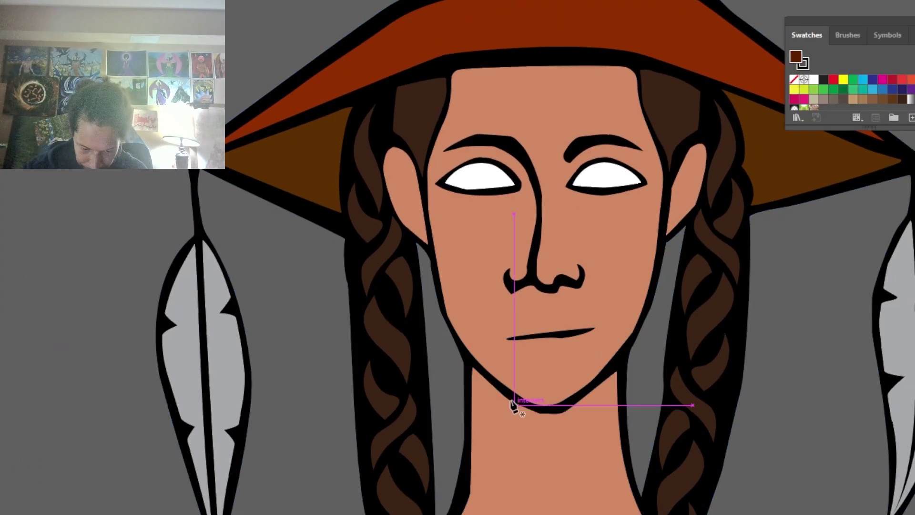
{"action": "key", "text": "ctrl+z"}
{"action": "key", "text": "p"}
{"action": "left_click", "coordinate": [473, 367]}
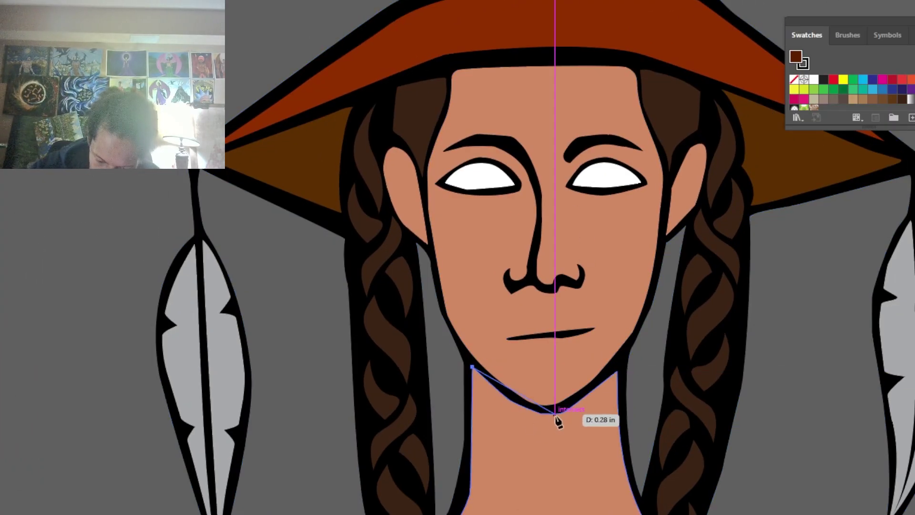
{"action": "left_click_drag", "start_coordinate": [551, 413], "coordinate": [582, 413]}
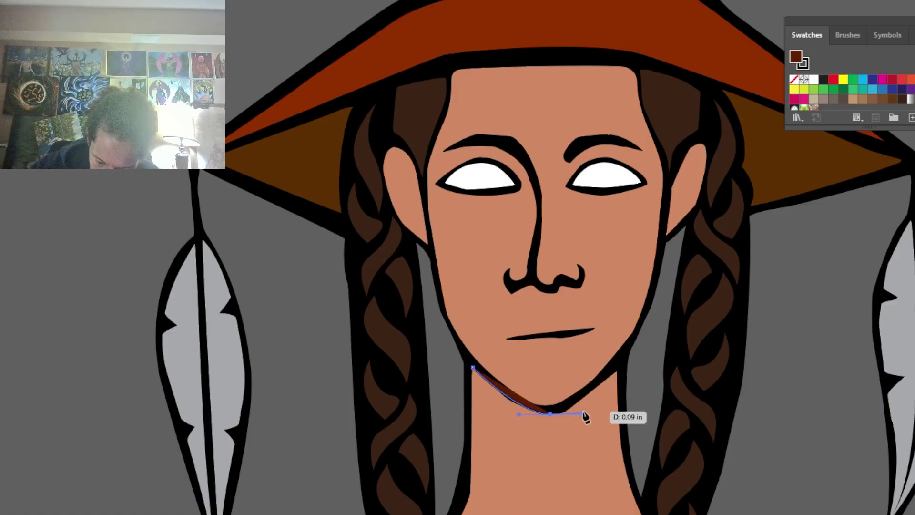
{"action": "left_click", "coordinate": [620, 364]}
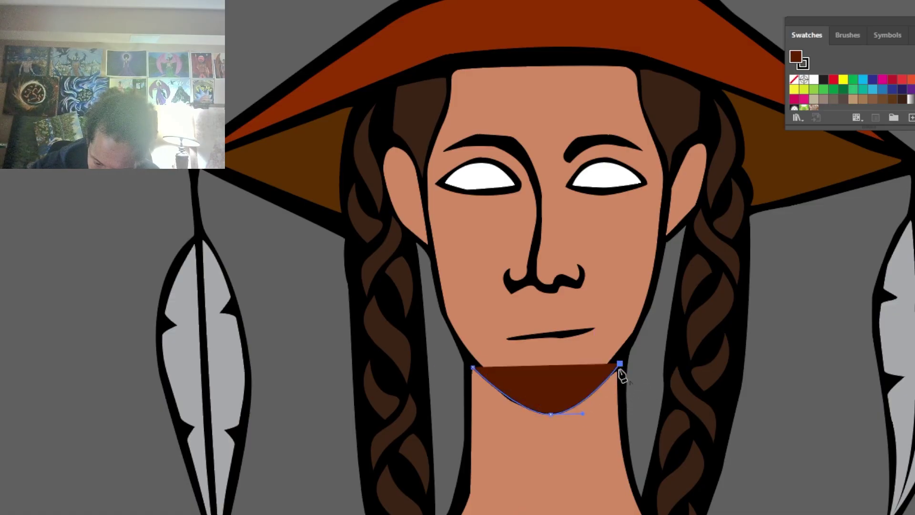
Step: Complete the neck shadow with a wavy lower edge that follows the chin, and close the shape at its starting point
{"action": "left_click", "coordinate": [616, 386]}
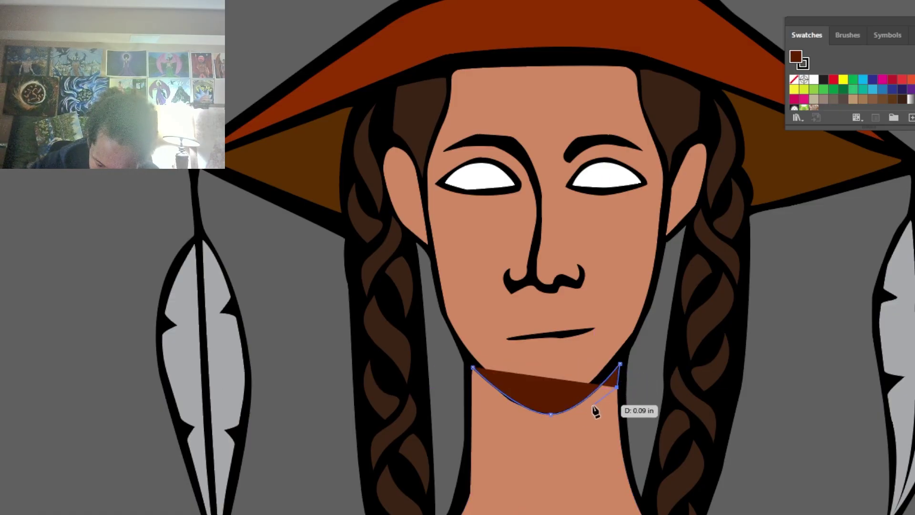
{"action": "left_click_drag", "start_coordinate": [584, 408], "coordinate": [578, 425]}
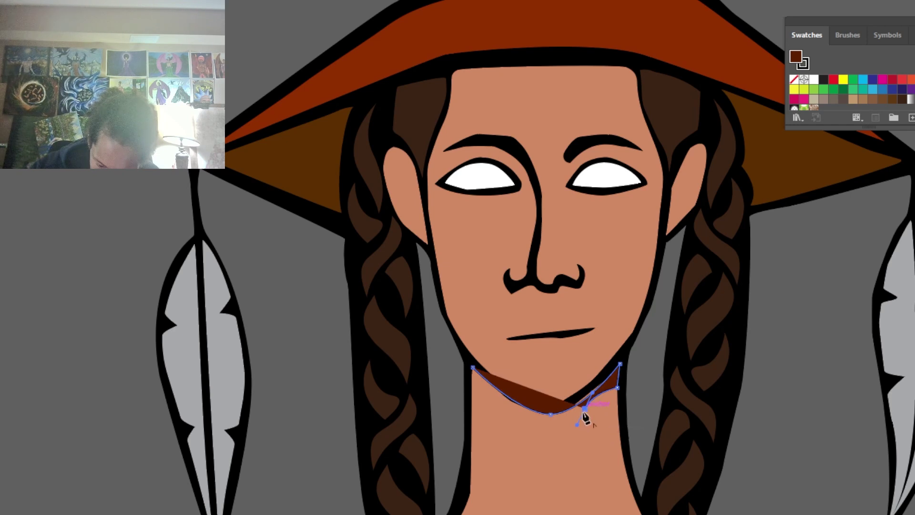
{"action": "left_click", "coordinate": [547, 426]}
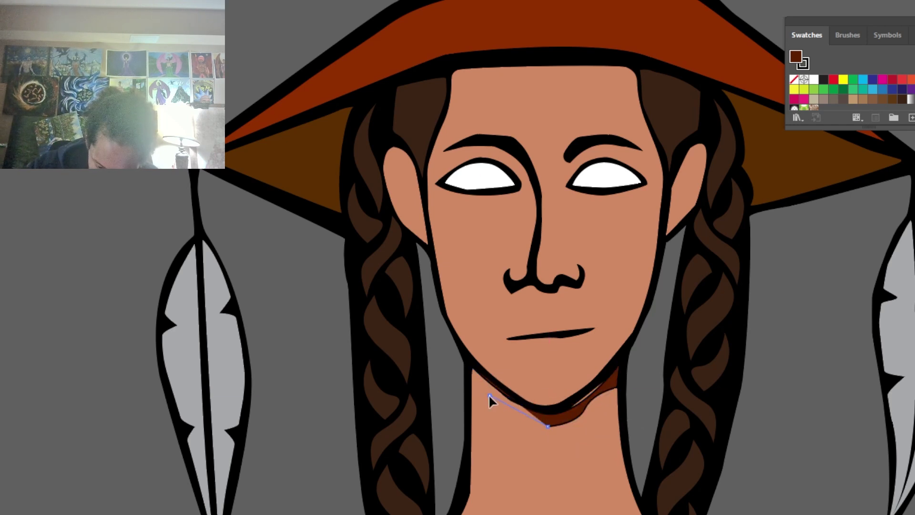
{"action": "left_click_drag", "start_coordinate": [489, 394], "coordinate": [468, 388]}
{"action": "left_click", "coordinate": [468, 388]}
{"action": "left_click", "coordinate": [472, 367]}
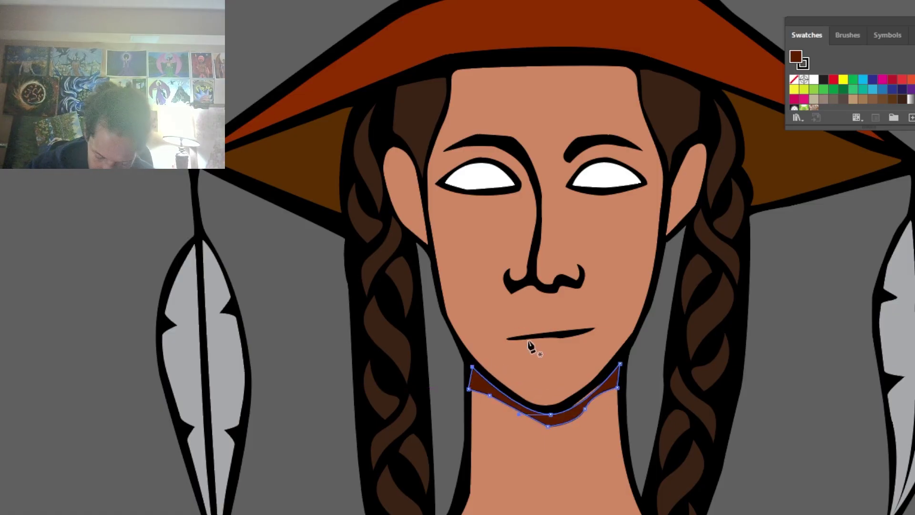
Step: Fill the neck shadow with a darkened version of the face's sampled skin tone and no stroke
{"action": "key", "text": "i"}
{"action": "left_click", "coordinate": [530, 363]}
{"action": "key", "text": "F6"}
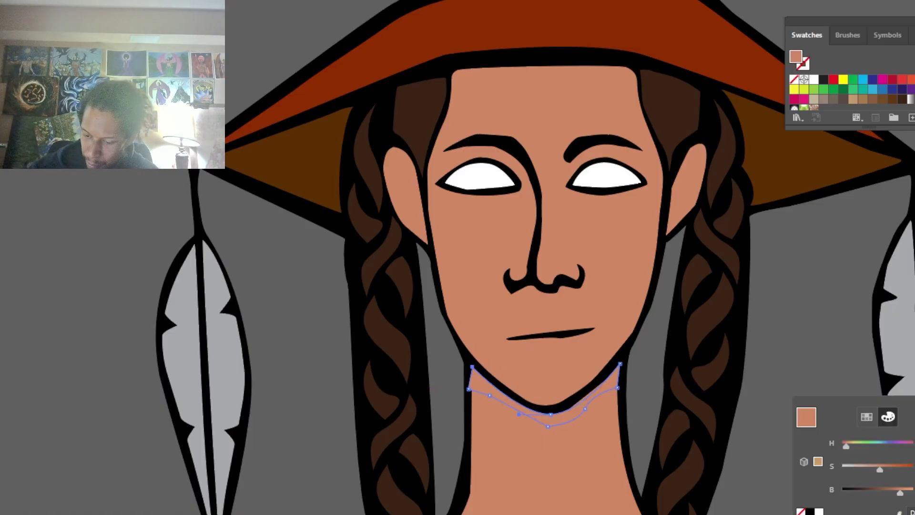
{"action": "left_click", "coordinate": [882, 491]}
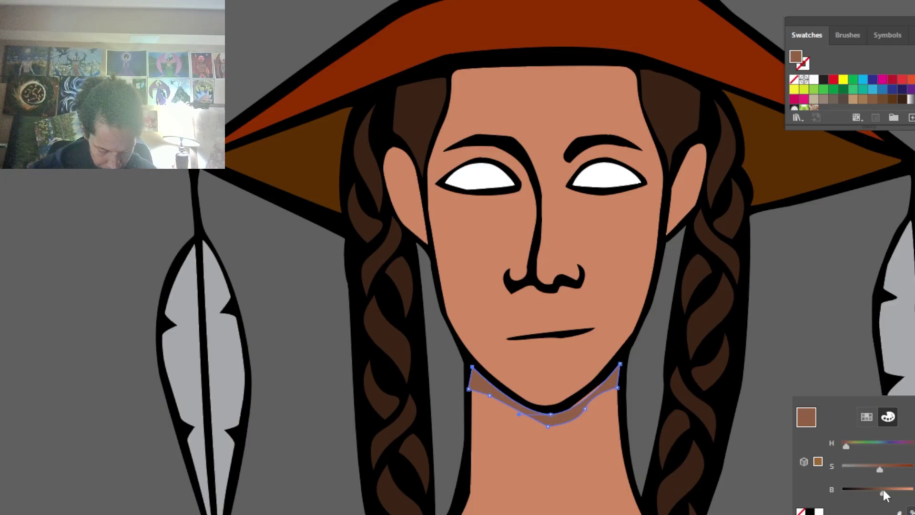
{"action": "key", "text": "v"}
{"action": "left_click", "coordinate": [666, 336]}
Step: Draw a closed crescent shadow from beside the nose bridge, past the inner end of the eyebrow and over the adjacent eye
{"action": "scroll", "coordinate": [659, 324], "scroll_direction": "up", "scroll_amount": 5}
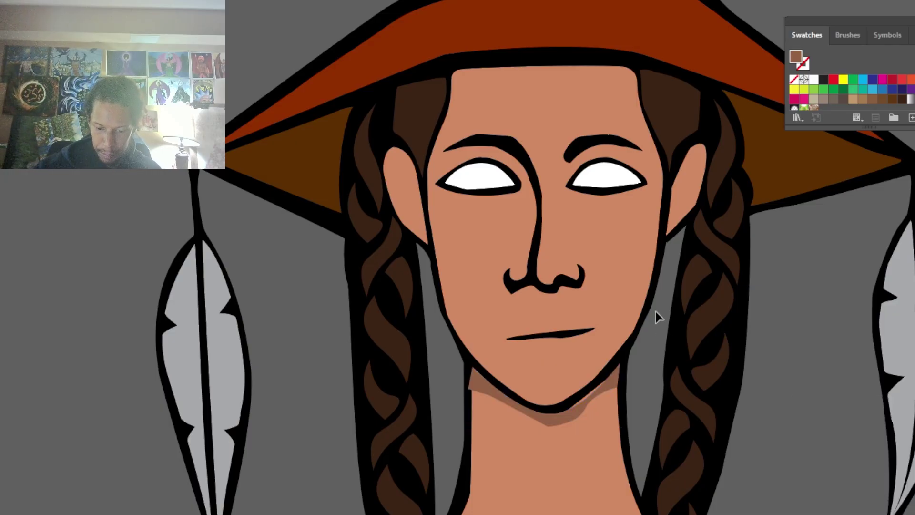
{"action": "key", "text": "p"}
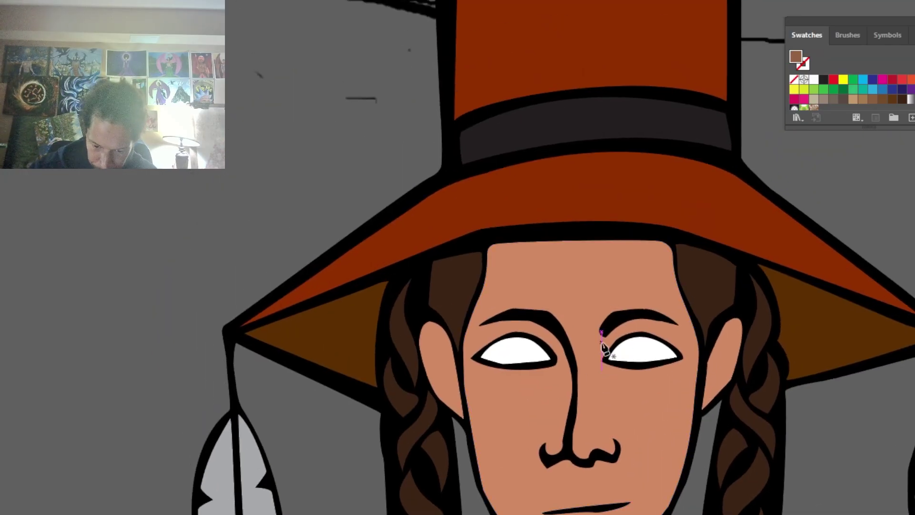
{"action": "left_click", "coordinate": [599, 339]}
{"action": "left_click_drag", "start_coordinate": [589, 372], "coordinate": [594, 411]}
{"action": "key", "text": "ctrl+z"}
{"action": "left_click", "coordinate": [586, 389]}
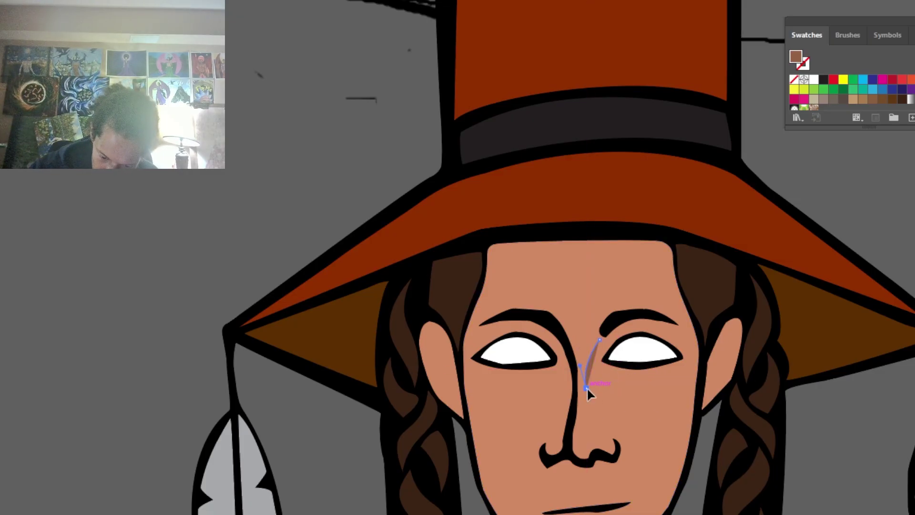
{"action": "left_click_drag", "start_coordinate": [604, 356], "coordinate": [664, 340]}
{"action": "left_click", "coordinate": [657, 340], "text": "ctrl"}
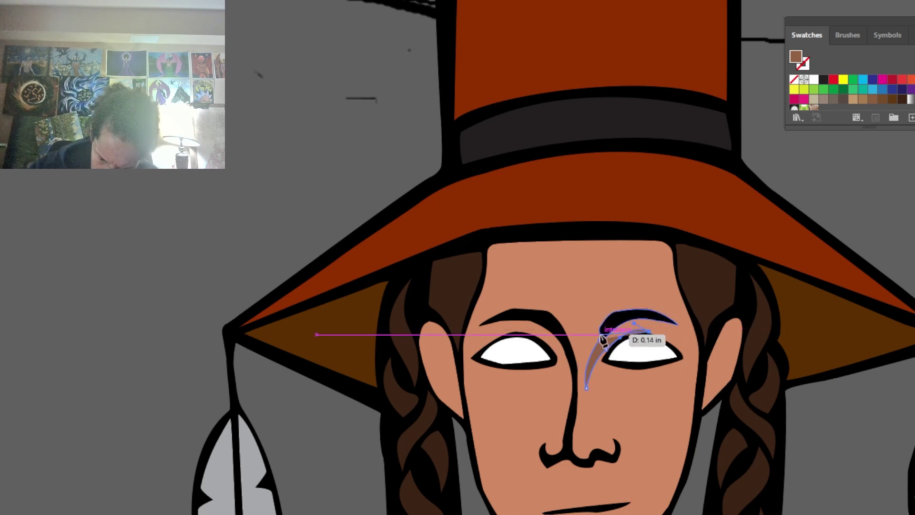
{"action": "left_click_drag", "start_coordinate": [583, 349], "coordinate": [576, 357]}
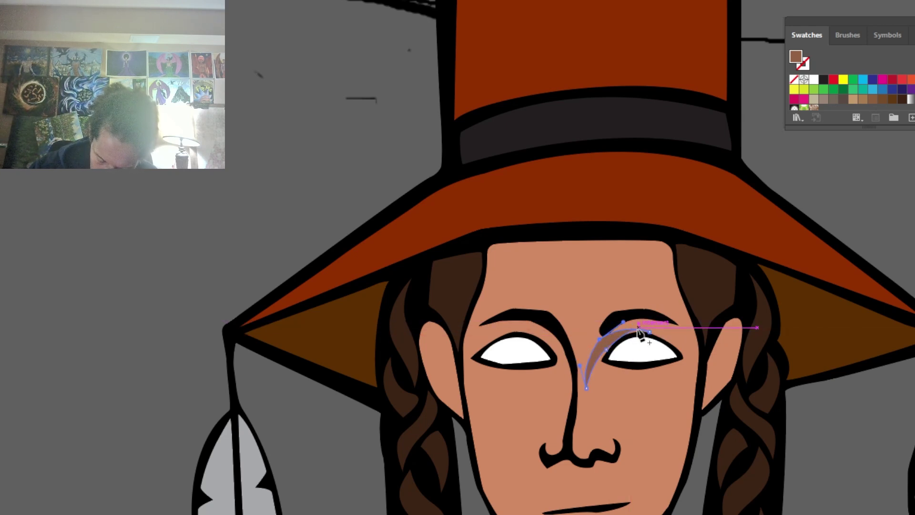
Step: Reshape the eye shadow's curves and outer tip so it widens under the eyebrow and follows the upper eyelid
{"action": "key", "text": "ctrl+equal"}
{"action": "key", "text": "ctrl+equal"}
{"action": "key", "text": "ctrl+equal"}
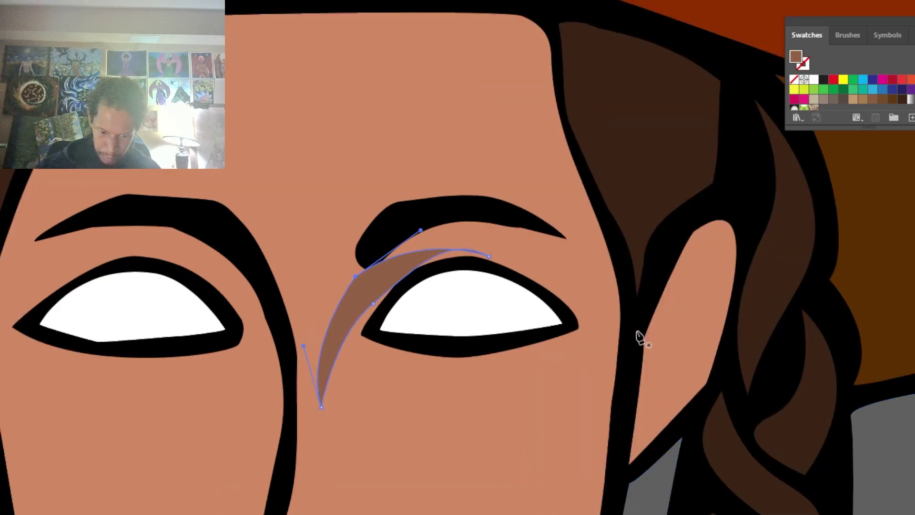
{"action": "left_click_drag", "start_coordinate": [421, 230], "coordinate": [454, 210]}
{"action": "left_click", "coordinate": [489, 256]}
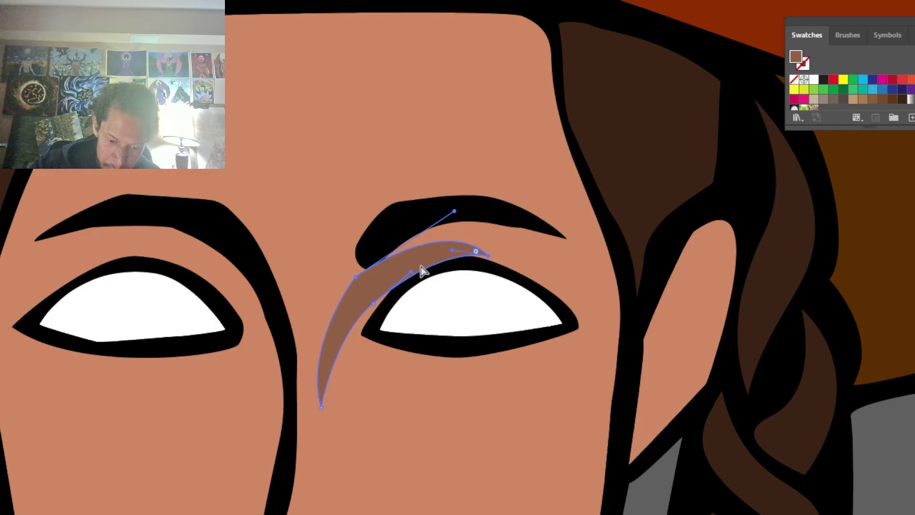
{"action": "left_click_drag", "start_coordinate": [410, 276], "coordinate": [390, 286]}
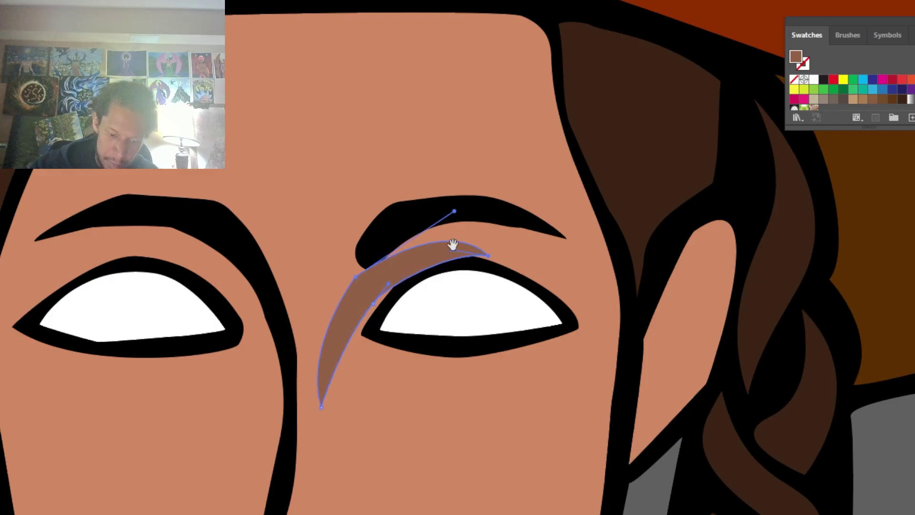
{"action": "left_click_drag", "start_coordinate": [489, 256], "coordinate": [481, 260]}
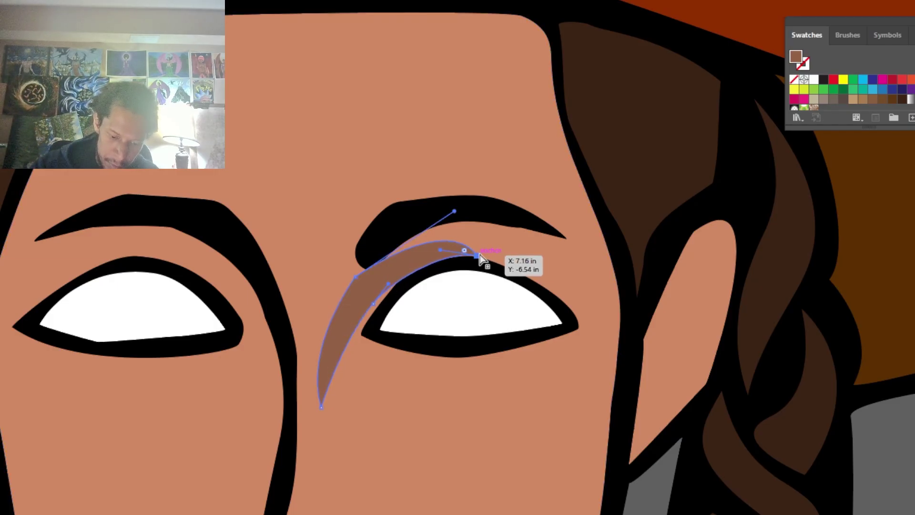
Step: Draw a closed tapered shadow on the right-hand eye, from its outer corner along the upper lid to just beneath the outer eyebrow
{"action": "left_click_drag", "start_coordinate": [559, 260], "coordinate": [496, 278]}
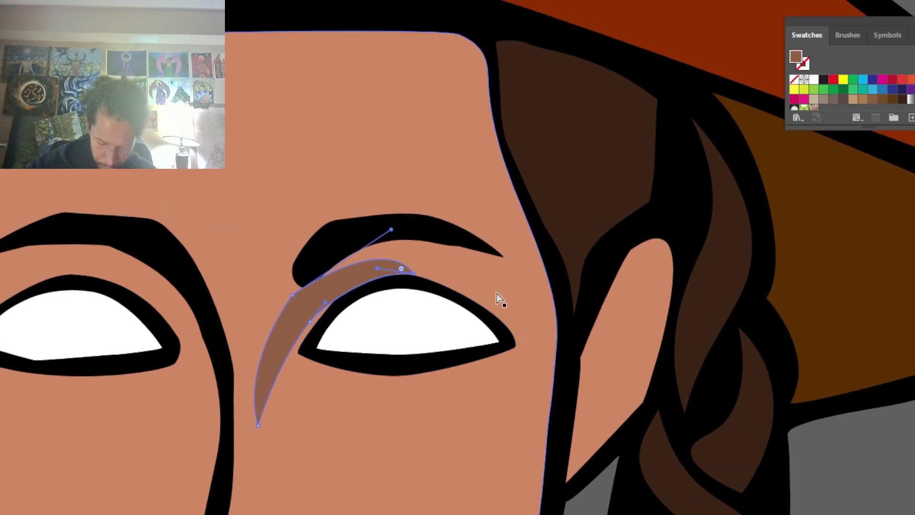
{"action": "left_click", "coordinate": [516, 333]}
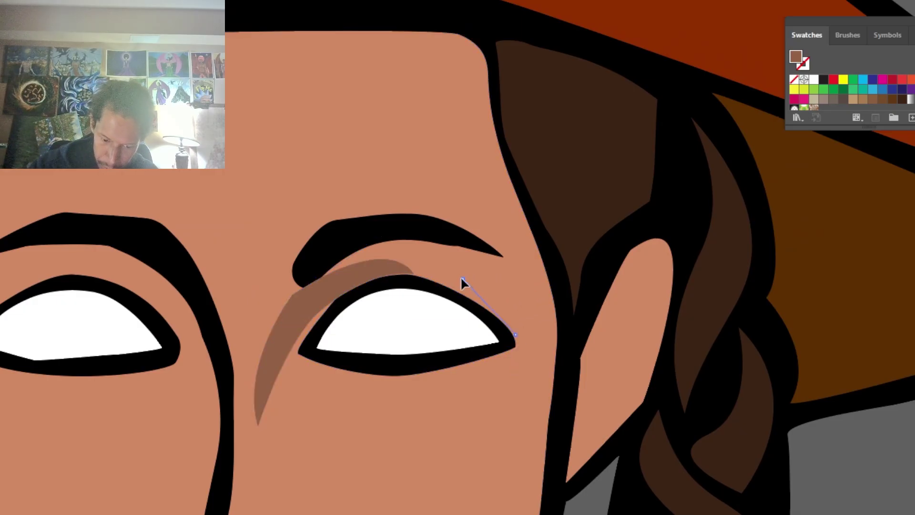
{"action": "left_click_drag", "start_coordinate": [443, 276], "coordinate": [434, 270]}
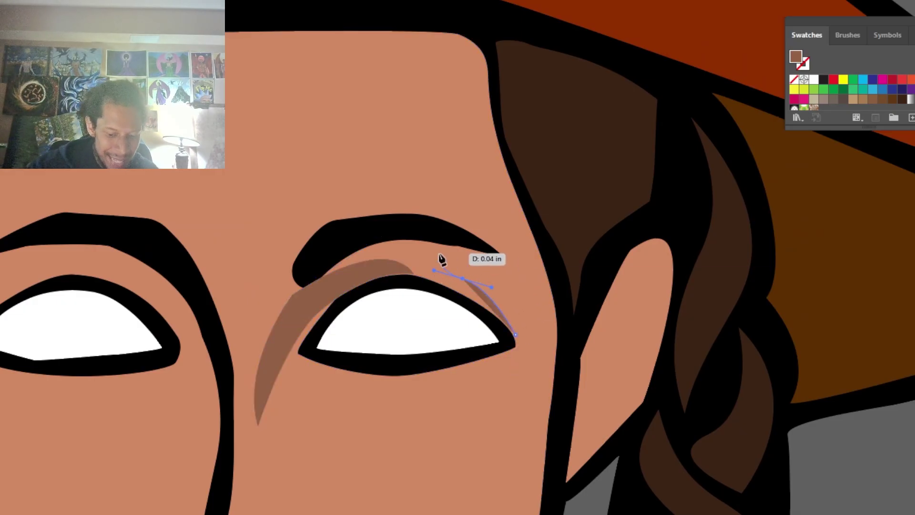
{"action": "left_click_drag", "start_coordinate": [424, 259], "coordinate": [512, 287]}
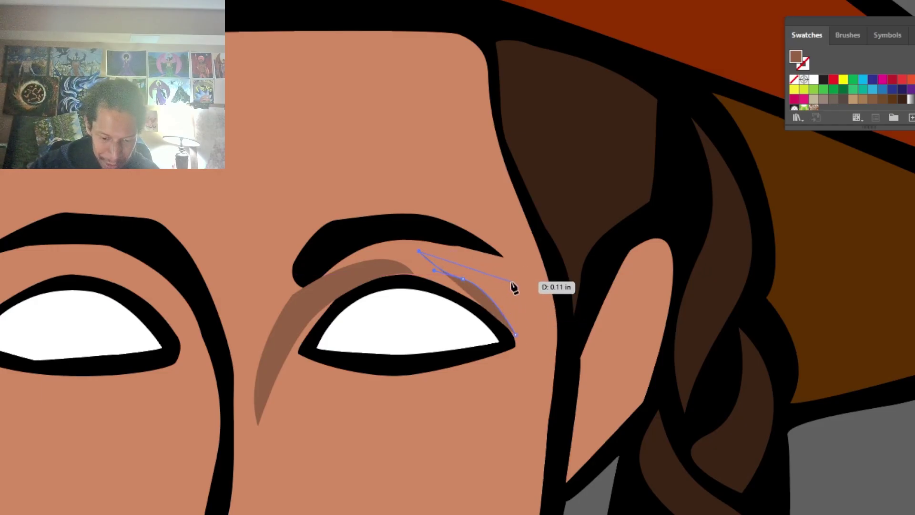
{"action": "left_click", "coordinate": [515, 335]}
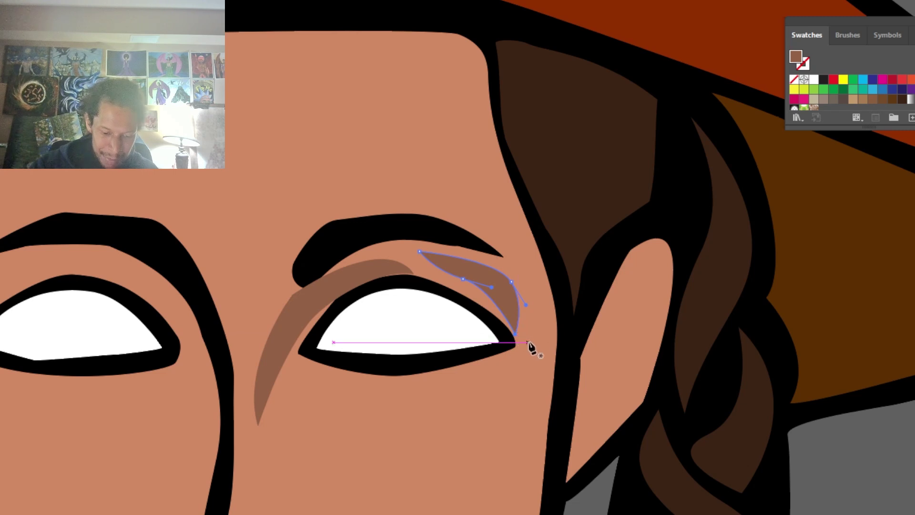
Step: Outline a crescent shadow around the left-hand eye's inner corner, from the upper lid down beside the nose line and back up
{"action": "left_click_drag", "start_coordinate": [530, 342], "coordinate": [682, 215]}
{"action": "left_click_drag", "start_coordinate": [474, 309], "coordinate": [540, 435]}
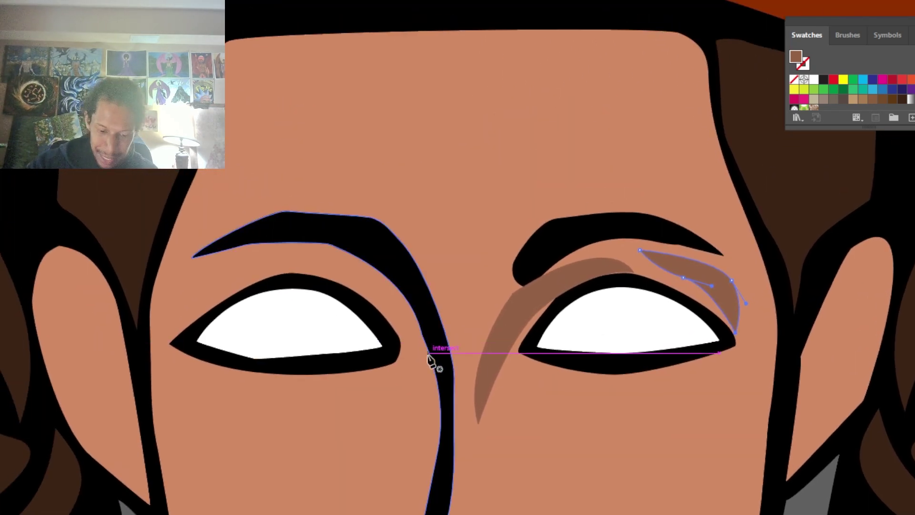
{"action": "left_click", "coordinate": [340, 280]}
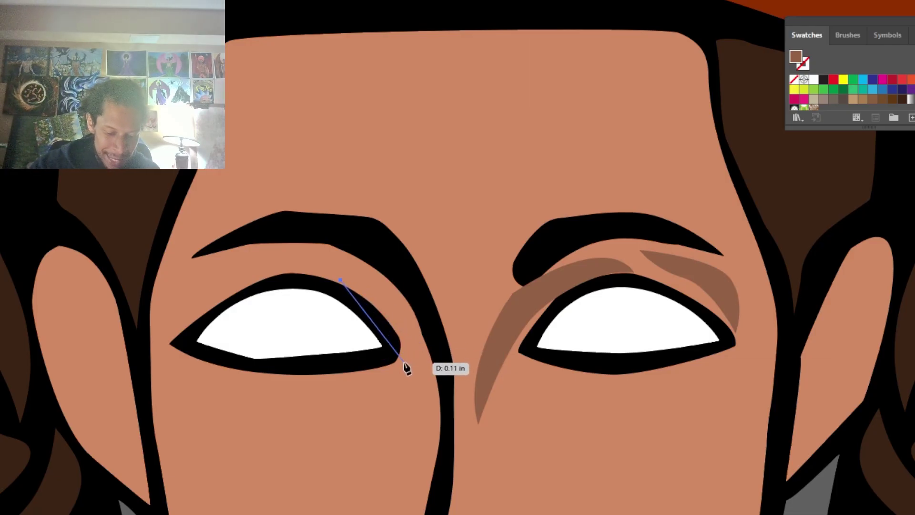
{"action": "left_click_drag", "start_coordinate": [404, 360], "coordinate": [409, 386]}
{"action": "left_click_drag", "start_coordinate": [423, 425], "coordinate": [424, 425]}
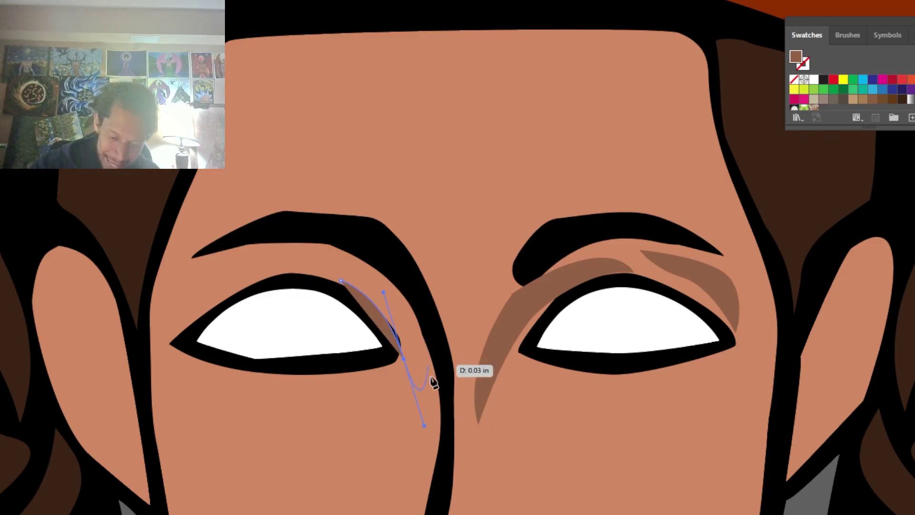
{"action": "left_click", "coordinate": [416, 423]}
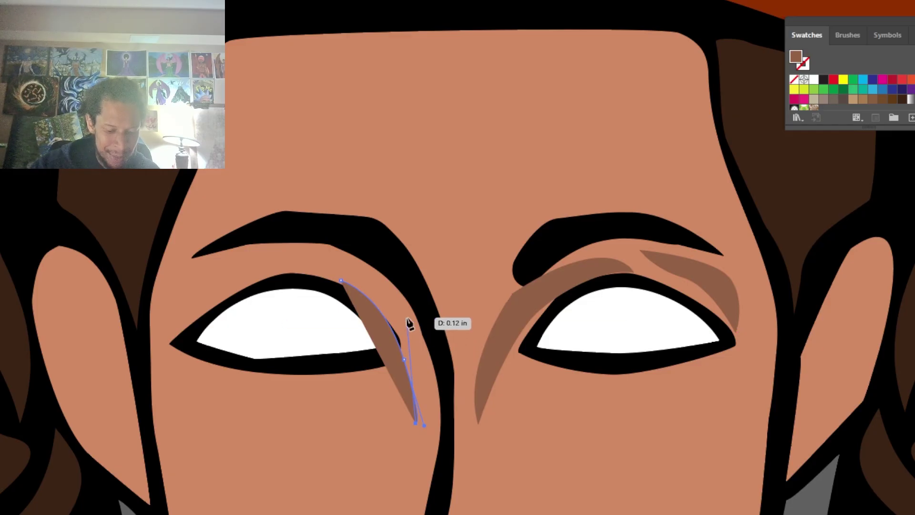
{"action": "left_click_drag", "start_coordinate": [406, 320], "coordinate": [386, 295]}
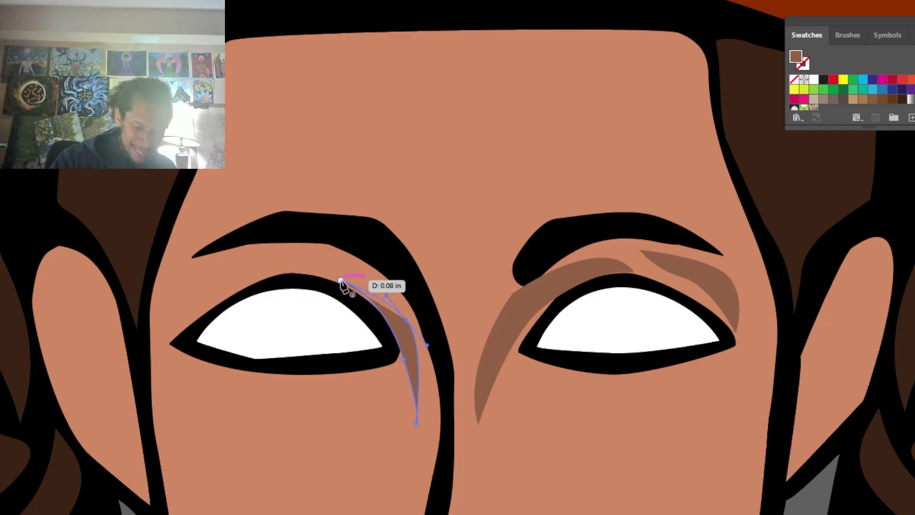
Step: Undo the misplaced closing point, remove the outer anchor's leading handle and close the crescent at its starting point
{"action": "left_click_drag", "start_coordinate": [340, 279], "coordinate": [346, 283]}
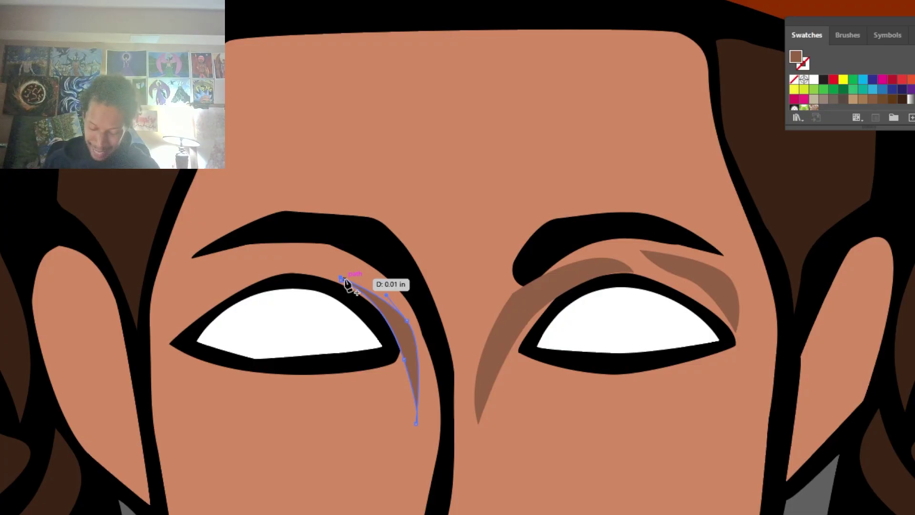
{"action": "scroll", "coordinate": [346, 284], "scroll_direction": "down", "scroll_amount": 4}
{"action": "scroll", "coordinate": [347, 284], "scroll_direction": "up", "scroll_amount": 4}
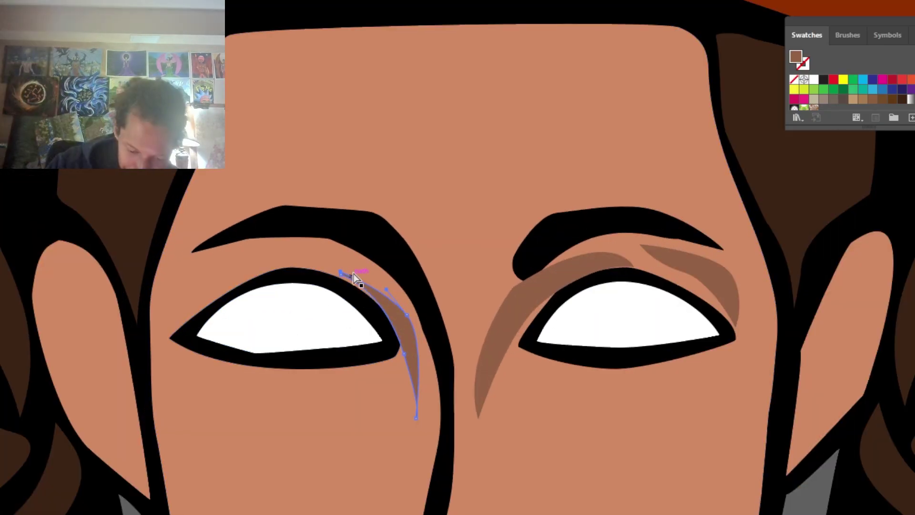
{"action": "key", "text": "v"}
{"action": "key", "text": "ctrl+z"}
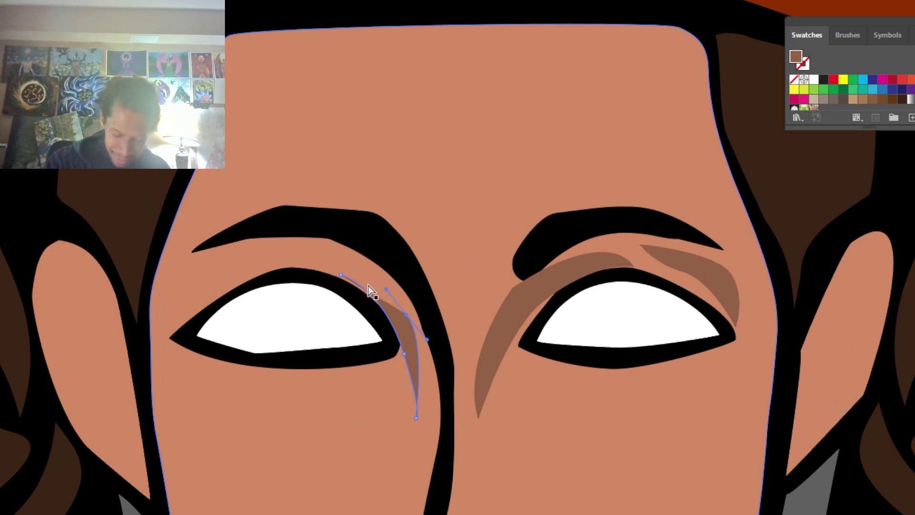
{"action": "key", "text": "p"}
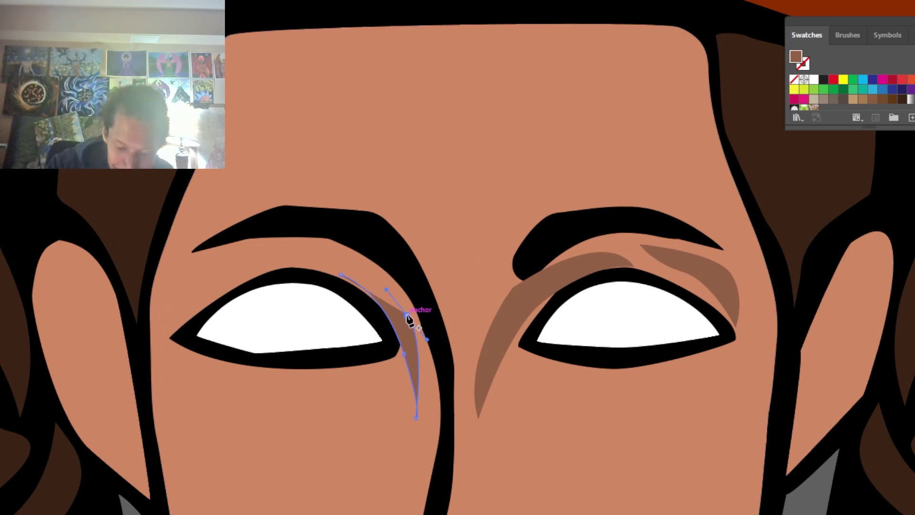
{"action": "left_click", "coordinate": [407, 316]}
{"action": "key", "text": "Return"}
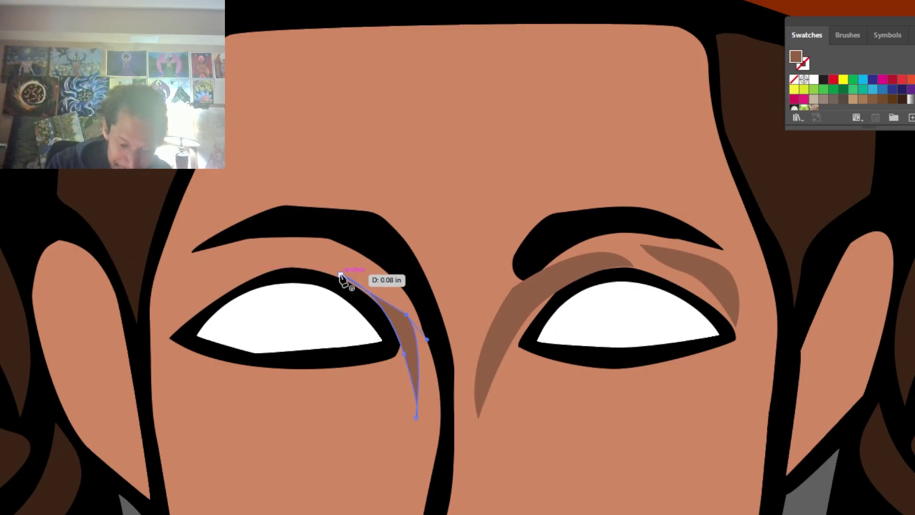
Step: Reshape the crescent so its upper tip meets the eyebrow, its outer edge follows the nose line and its lower tip reaches further down
{"action": "key", "text": "a"}
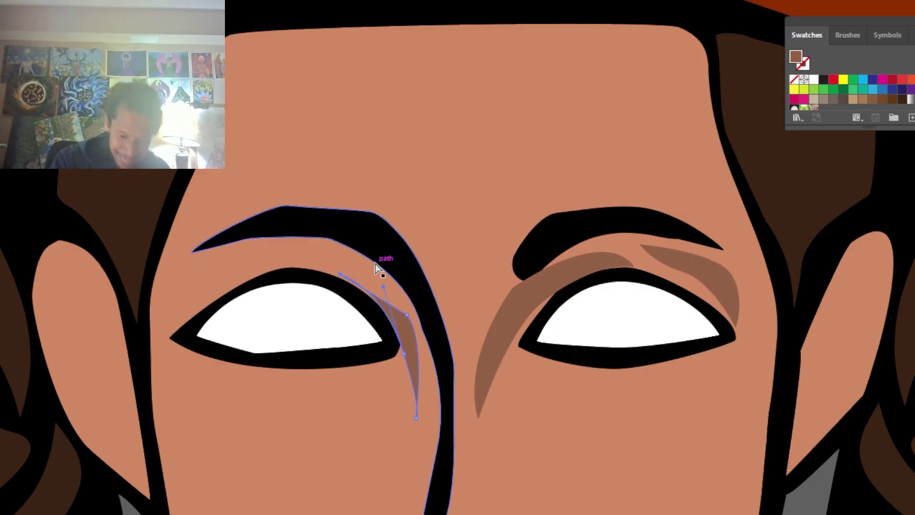
{"action": "left_click_drag", "start_coordinate": [340, 274], "coordinate": [337, 251]}
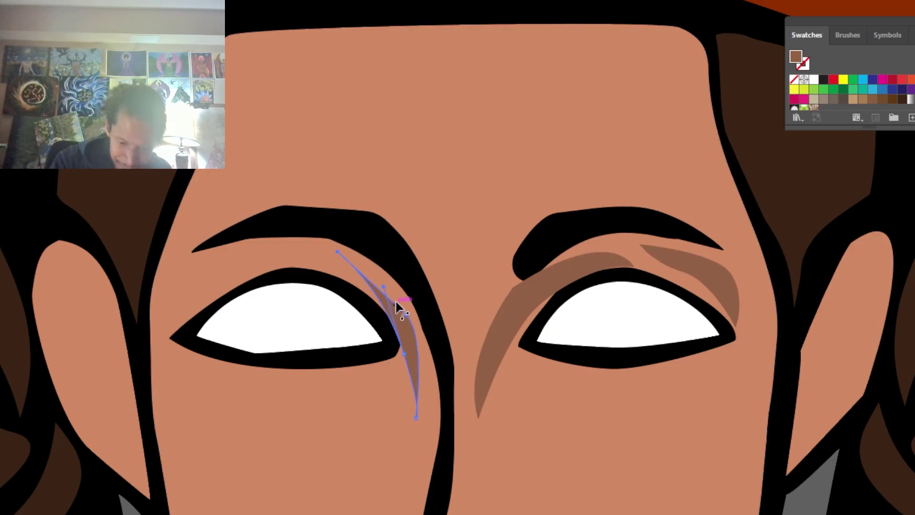
{"action": "left_click_drag", "start_coordinate": [397, 308], "coordinate": [422, 303]}
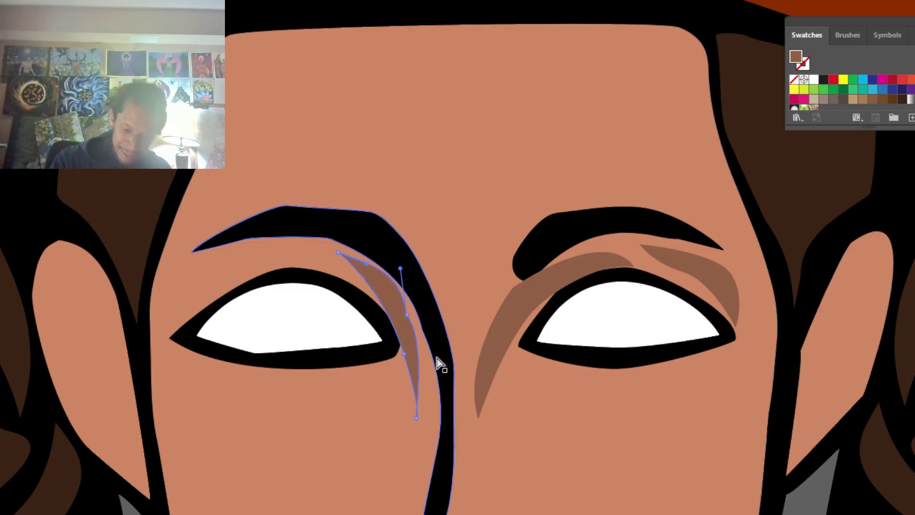
{"action": "left_click_drag", "start_coordinate": [417, 418], "coordinate": [418, 447]}
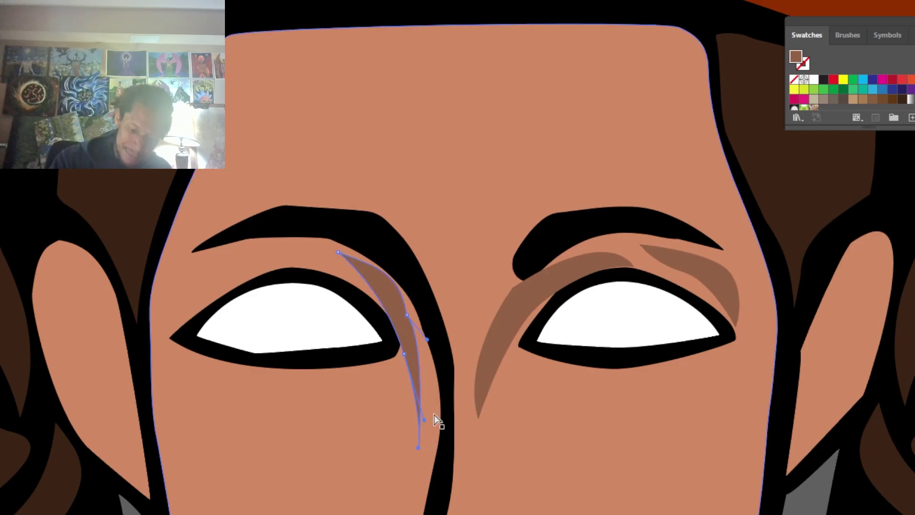
{"action": "left_click_drag", "start_coordinate": [406, 311], "coordinate": [420, 321]}
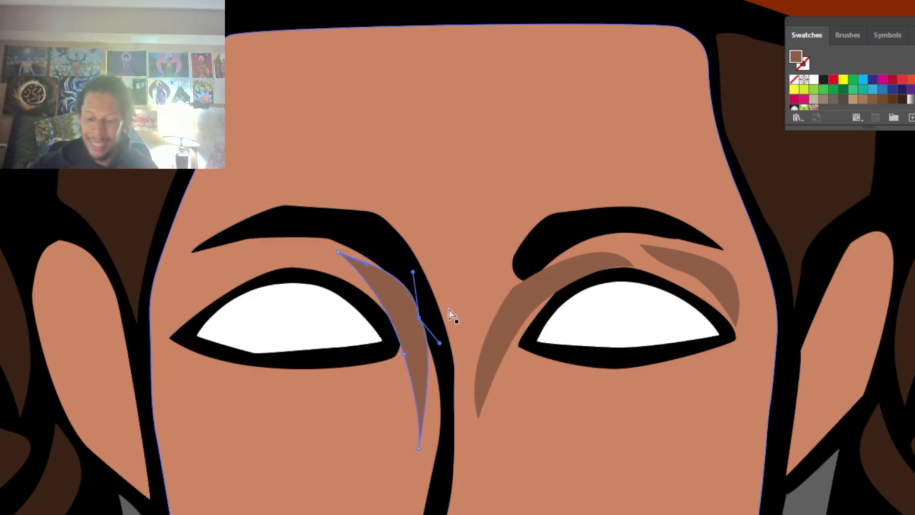
Step: Draw a closed shadow on the left-hand eye, from its outer corner over the upper lid and back beneath the outer eyebrow
{"action": "left_click_drag", "start_coordinate": [602, 361], "coordinate": [834, 435]}
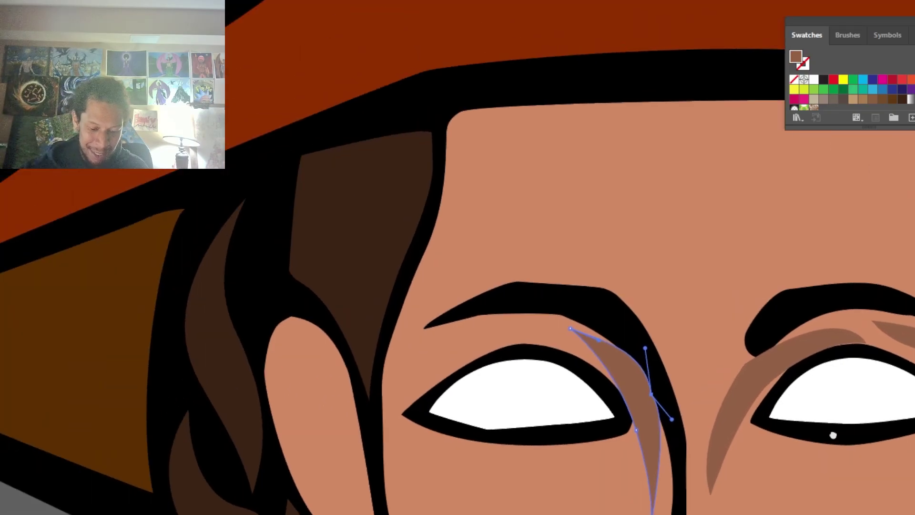
{"action": "key", "text": "p"}
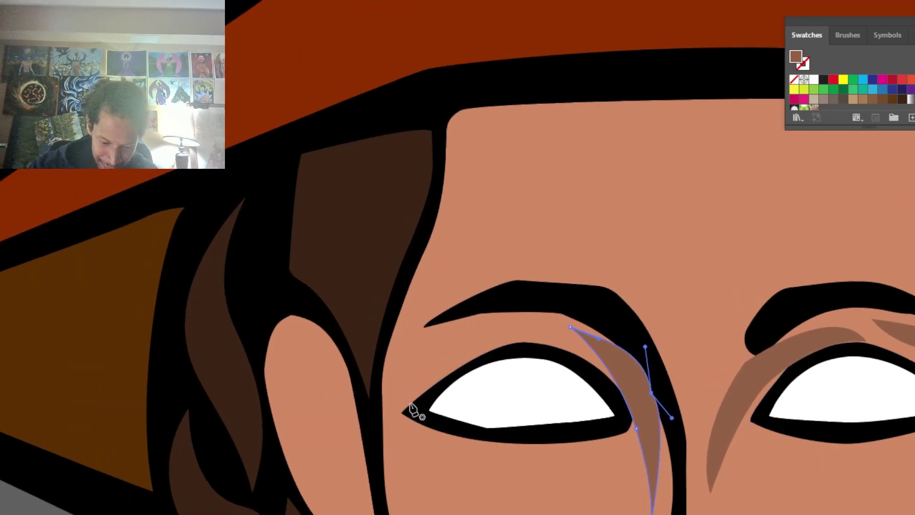
{"action": "left_click", "coordinate": [410, 404]}
{"action": "key", "text": "ctrl+z"}
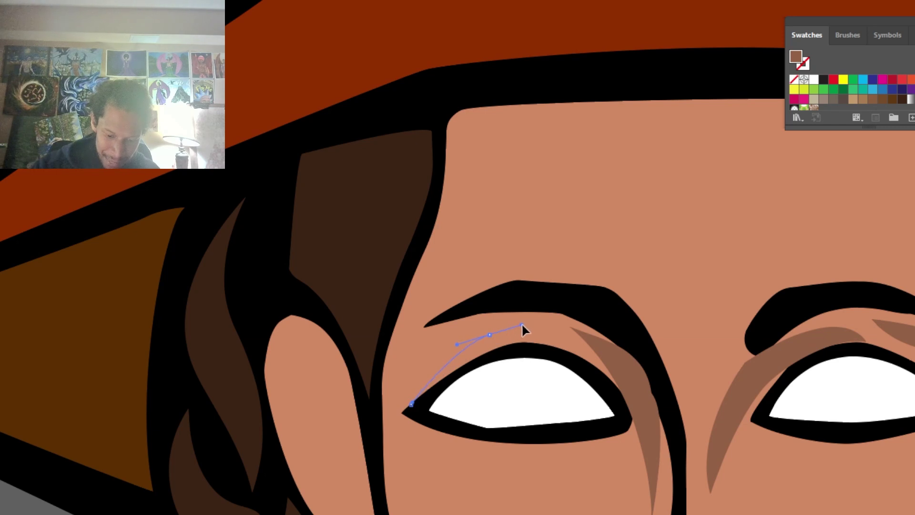
{"action": "left_click_drag", "start_coordinate": [489, 335], "coordinate": [415, 366]}
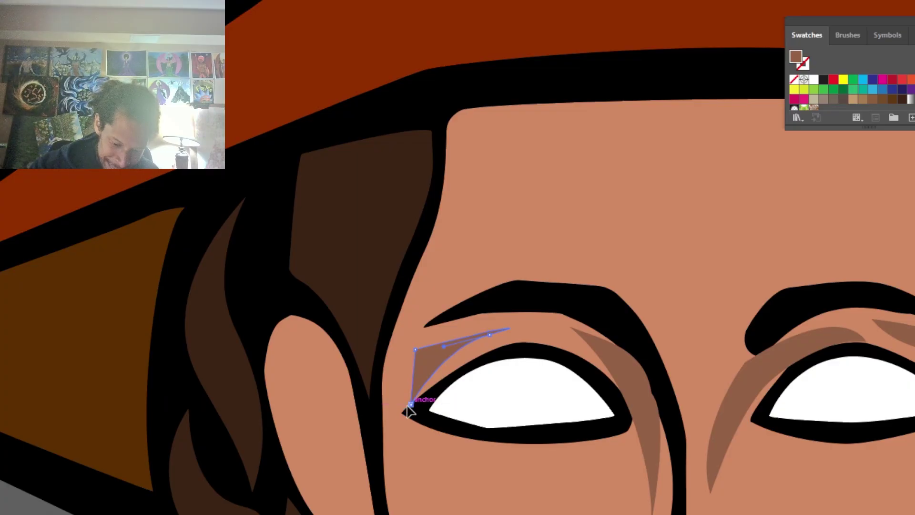
{"action": "left_click_drag", "start_coordinate": [408, 405], "coordinate": [441, 418]}
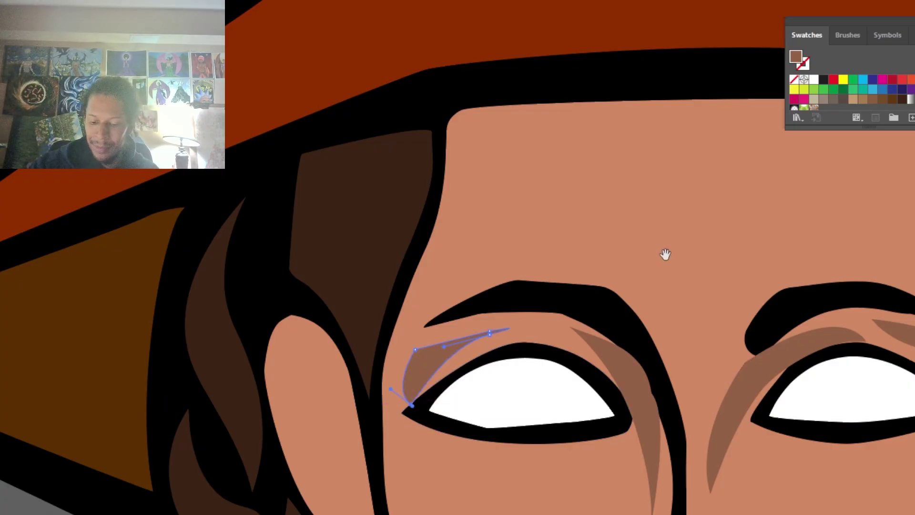
Step: Draw a closed shadow band across the top of the forehead beneath the hat brim, spanning from one hairline to the other
{"action": "left_click_drag", "start_coordinate": [665, 254], "coordinate": [544, 392]}
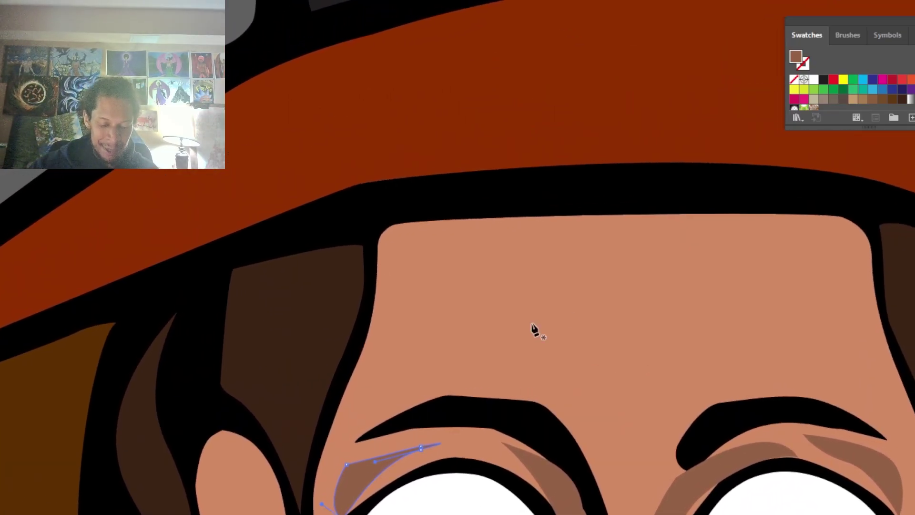
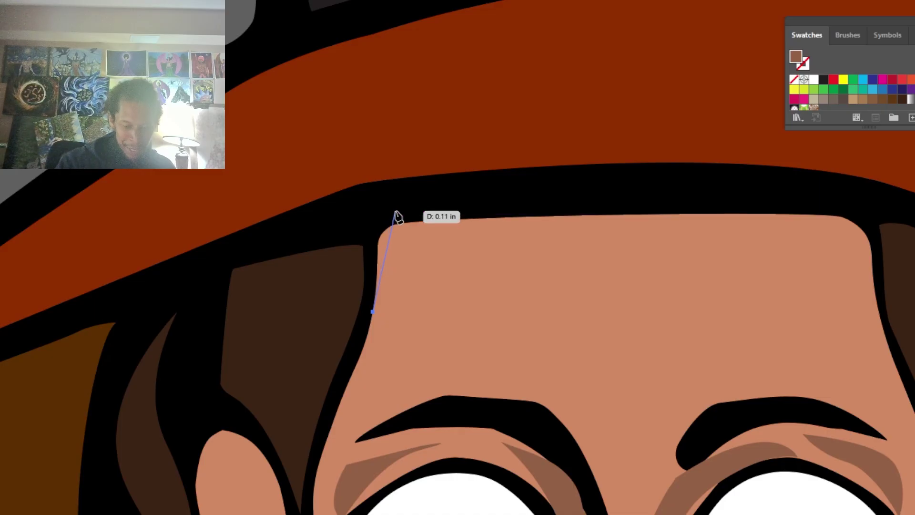
{"action": "left_click_drag", "start_coordinate": [396, 210], "coordinate": [428, 195]}
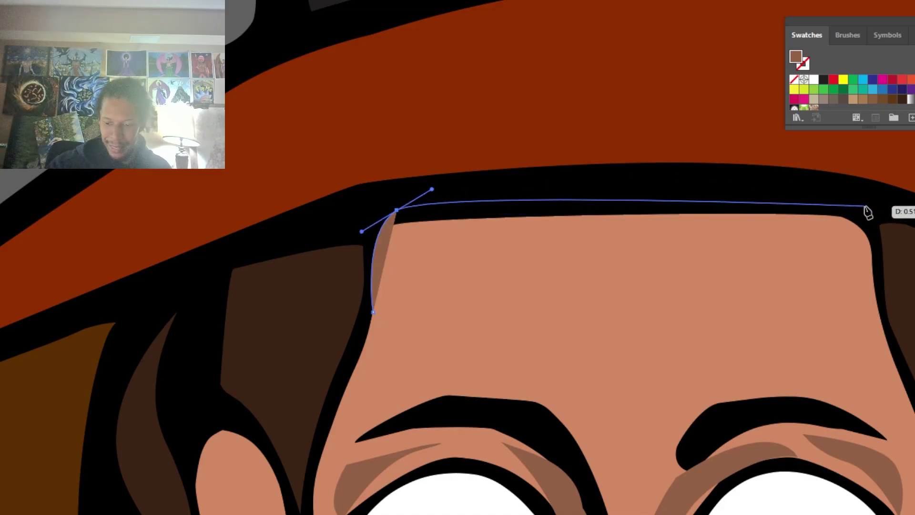
{"action": "left_click_drag", "start_coordinate": [869, 210], "coordinate": [885, 232]}
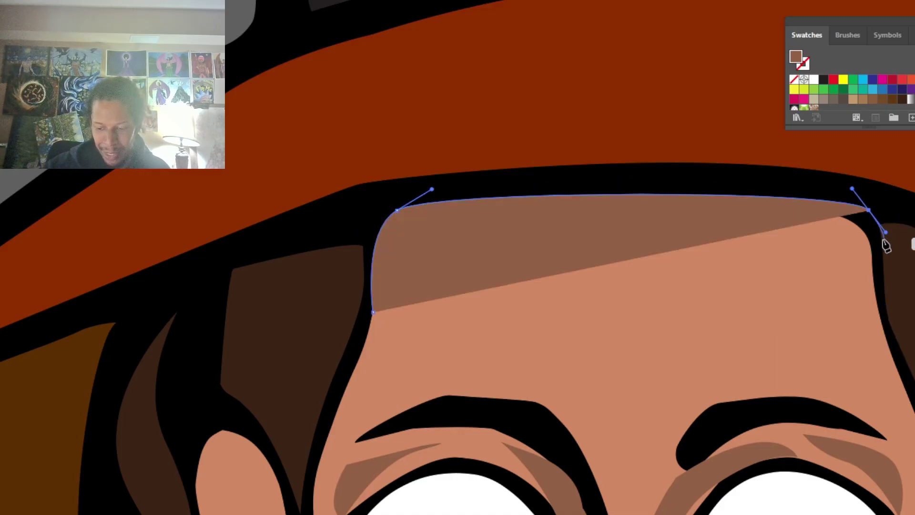
{"action": "left_click", "coordinate": [886, 319]}
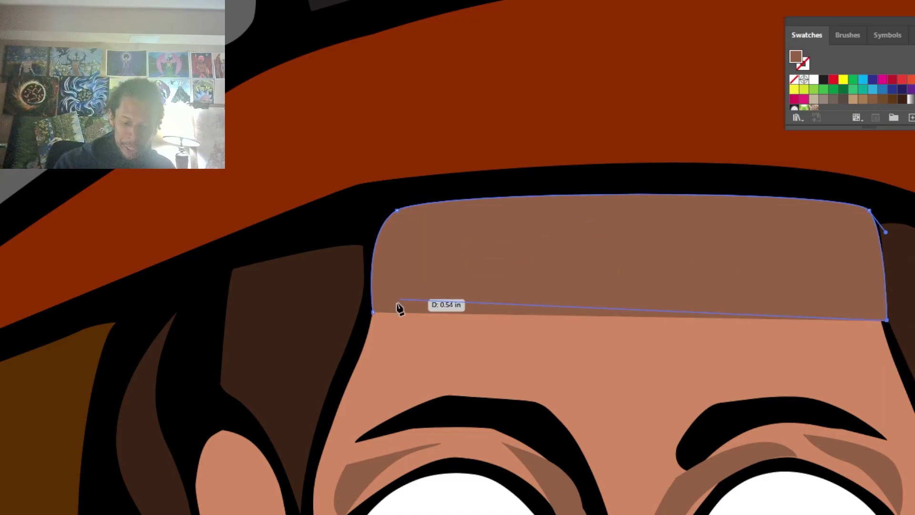
{"action": "left_click_drag", "start_coordinate": [374, 312], "coordinate": [366, 375]}
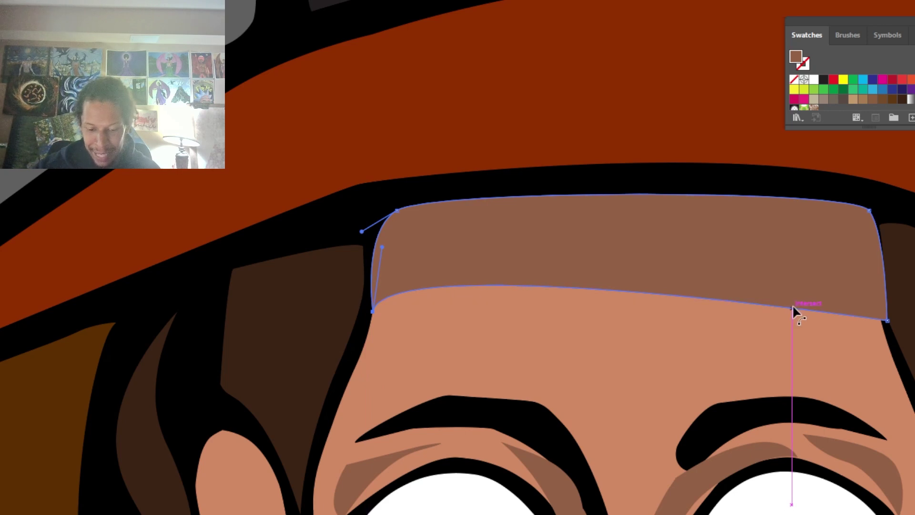
Step: Reshape the forehead shadow band so its lower edge arches upward and its corners fit inside the hairline on both sides
{"action": "mouse_move", "coordinate": [798, 286]}
{"action": "left_mouse_down"}
{"action": "mouse_move", "coordinate": [796, 298]}
{"action": "mouse_move", "coordinate": [803, 271]}
{"action": "left_mouse_up"}
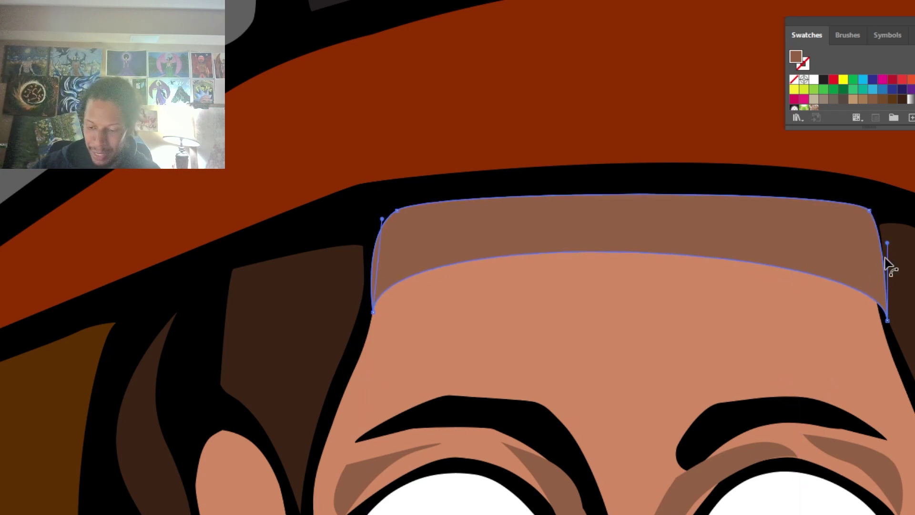
{"action": "left_click_drag", "start_coordinate": [886, 244], "coordinate": [860, 234]}
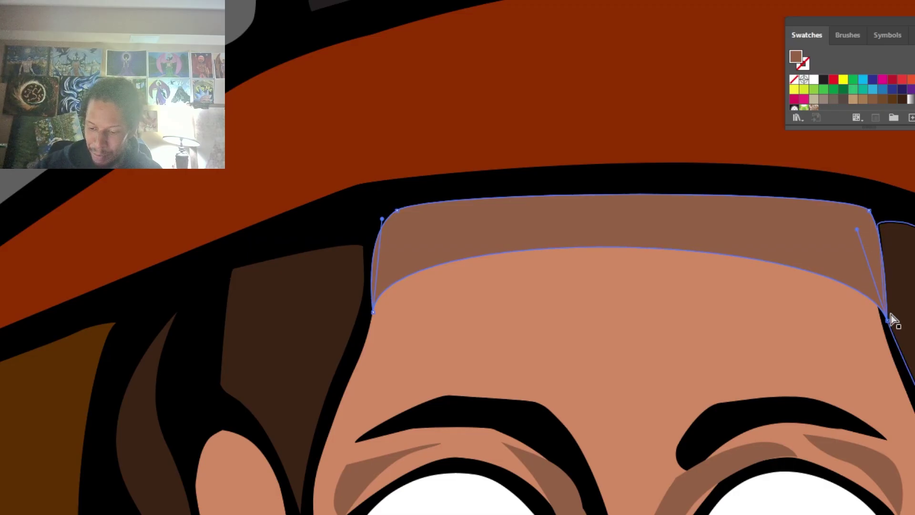
{"action": "left_click_drag", "start_coordinate": [886, 321], "coordinate": [875, 293]}
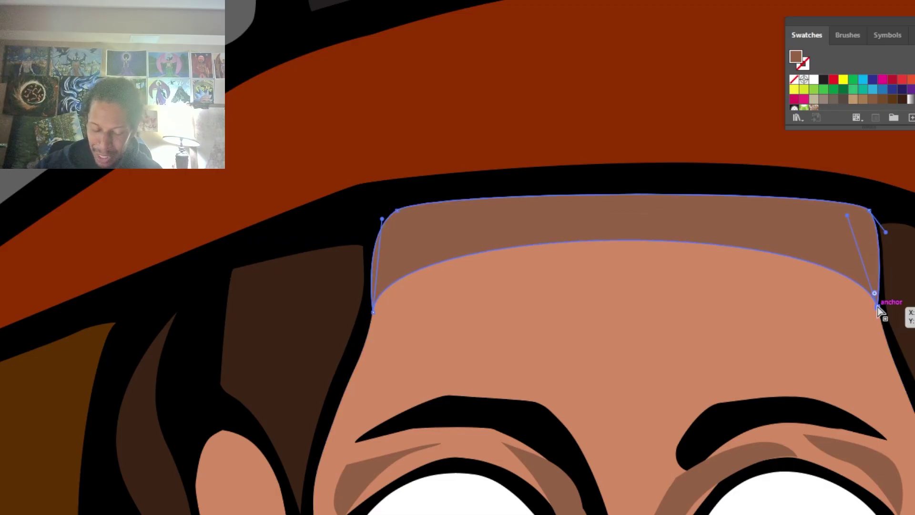
{"action": "left_click_drag", "start_coordinate": [869, 210], "coordinate": [852, 218]}
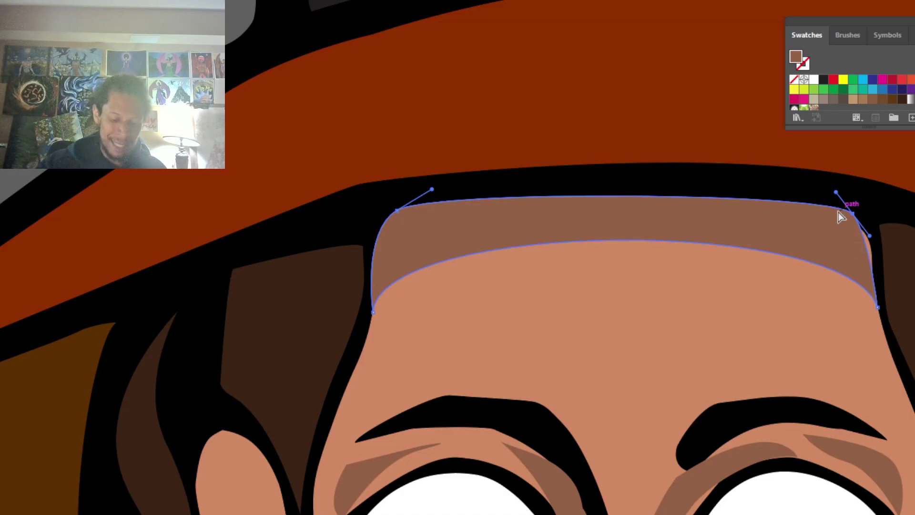
{"action": "left_click_drag", "start_coordinate": [373, 312], "coordinate": [388, 279]}
{"action": "mouse_move", "coordinate": [397, 210]}
{"action": "left_mouse_down"}
{"action": "mouse_move", "coordinate": [401, 219]}
{"action": "mouse_move", "coordinate": [387, 227]}
{"action": "mouse_move", "coordinate": [411, 219]}
{"action": "mouse_move", "coordinate": [393, 227]}
{"action": "left_mouse_up"}
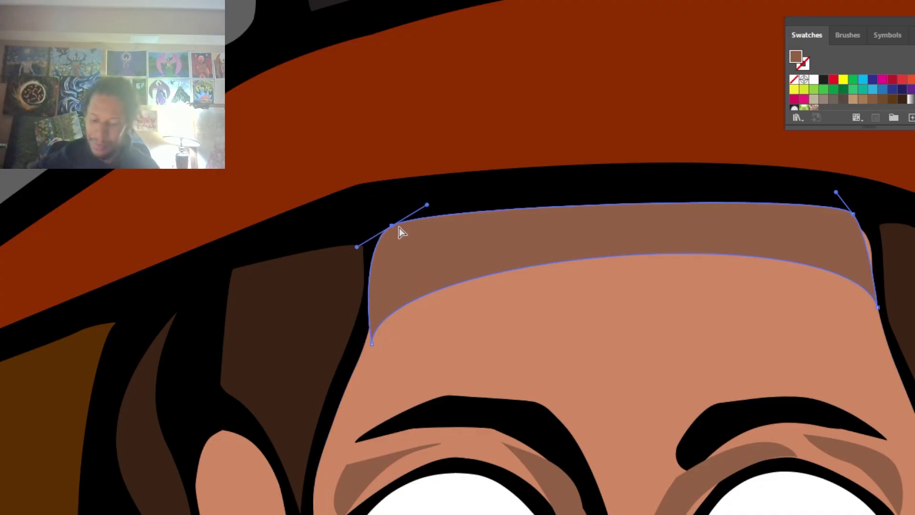
Step: Draw a closed crescent shadow around the outer edge of the right-hand nostril, redoing its closing curve at the upper tip
{"action": "scroll", "coordinate": [784, 310], "scroll_direction": "down", "scroll_amount": 5}
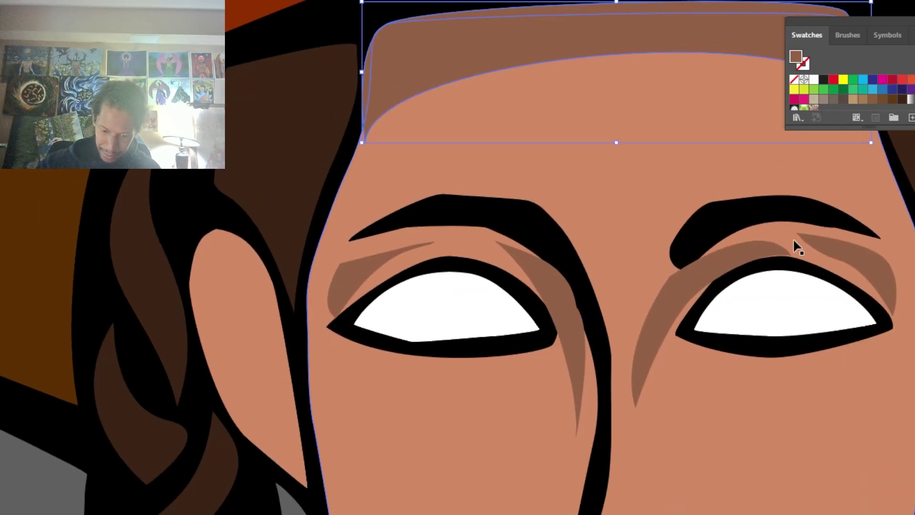
{"action": "key", "text": "space"}
{"action": "left_click_drag", "start_coordinate": [678, 440], "coordinate": [672, 363]}
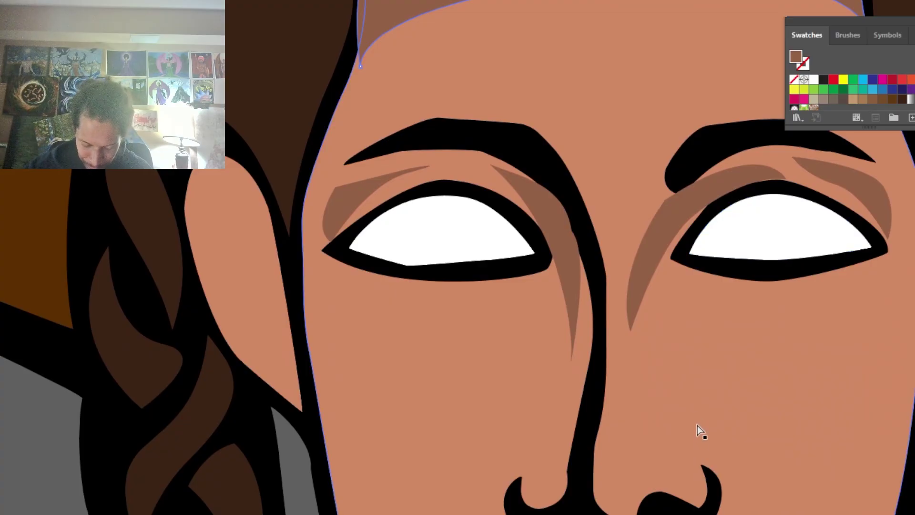
{"action": "left_click", "coordinate": [680, 433]}
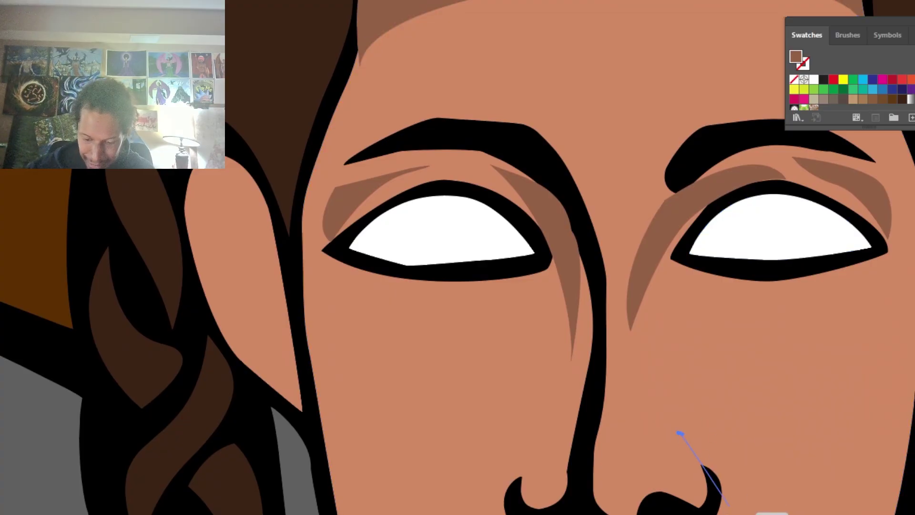
{"action": "left_click_drag", "start_coordinate": [706, 513], "coordinate": [685, 514]}
{"action": "left_click", "coordinate": [706, 512]}
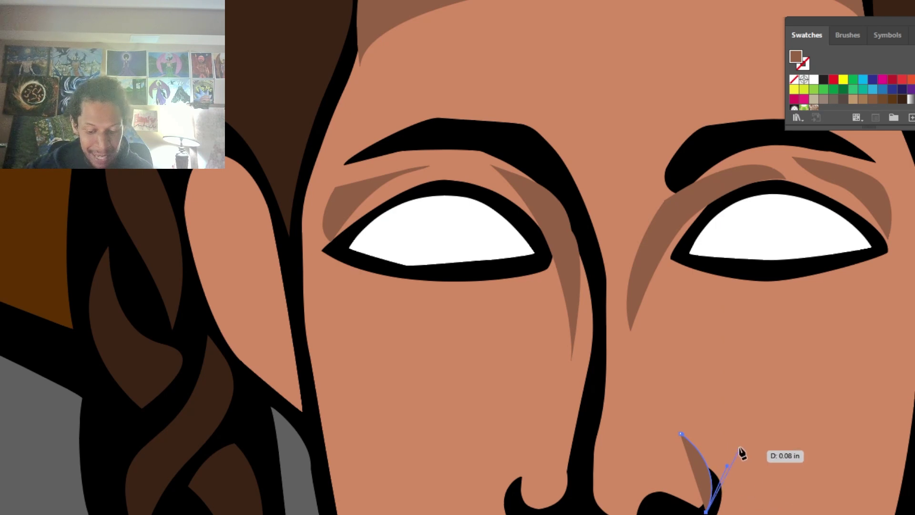
{"action": "left_click_drag", "start_coordinate": [681, 434], "coordinate": [601, 399]}
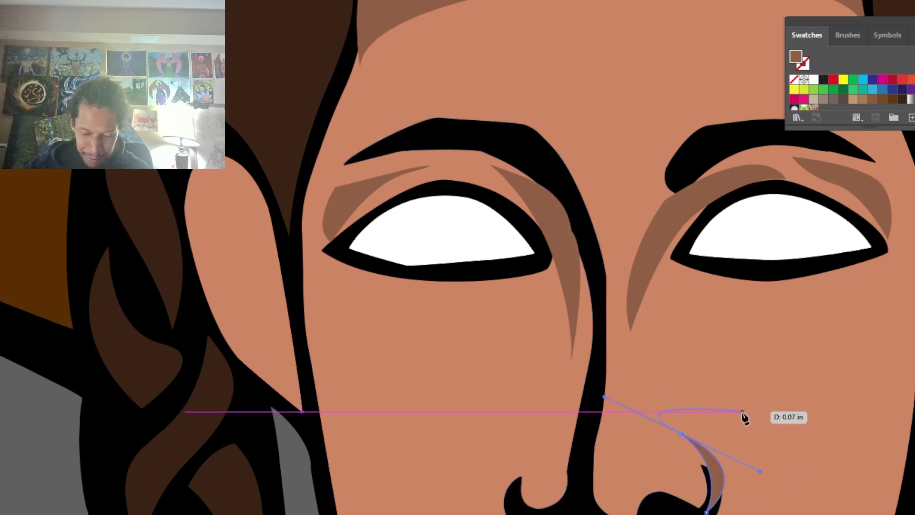
{"action": "key", "text": "ctrl+z"}
{"action": "left_click_drag", "start_coordinate": [681, 433], "coordinate": [670, 430]}
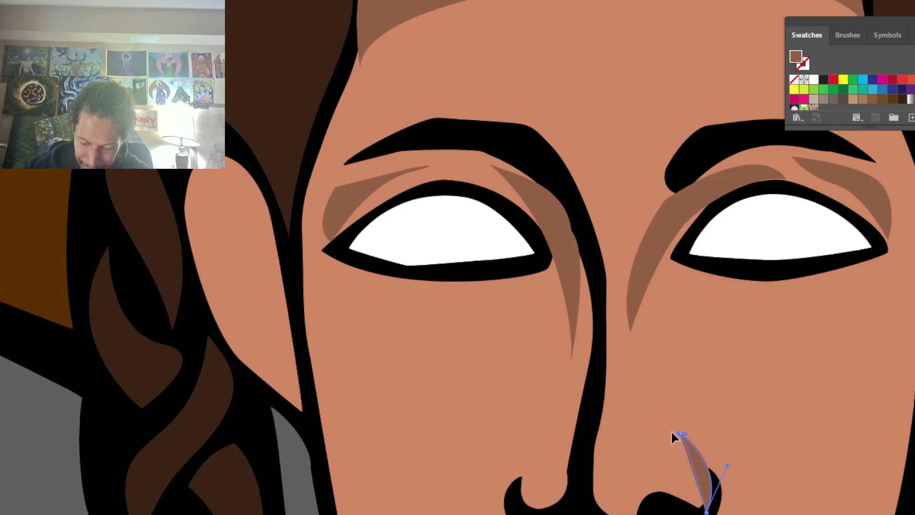
Step: Duplicate the nostril shadow onto the left-hand nostril, reflect it to mirror the original and fit it against the nostril's outer edge
{"action": "key", "text": "v"}
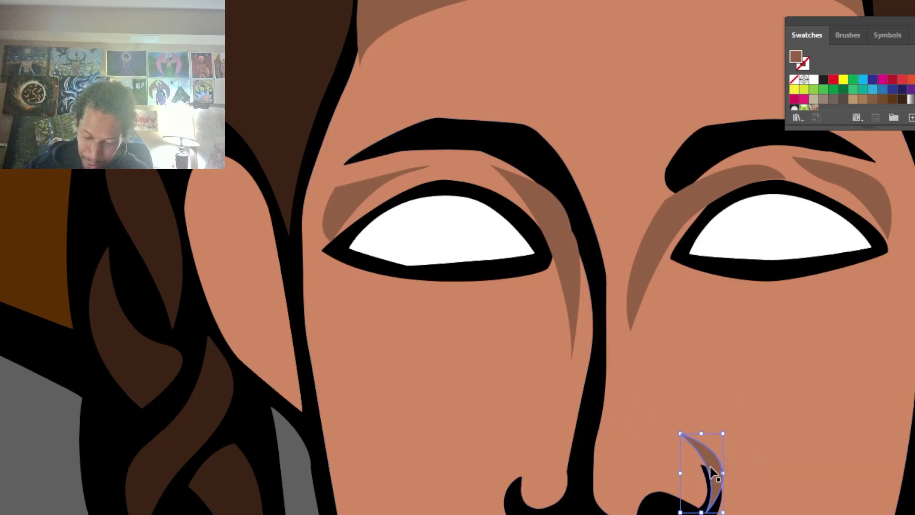
{"action": "left_click_drag", "start_coordinate": [713, 469], "coordinate": [514, 473]}
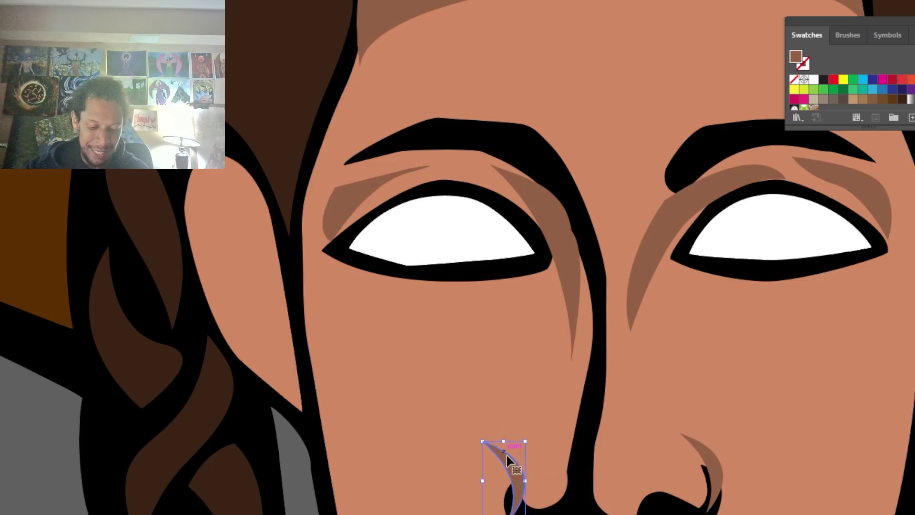
{"action": "right_click", "coordinate": [514, 464]}
{"action": "mouse_move", "coordinate": [569, 382]}
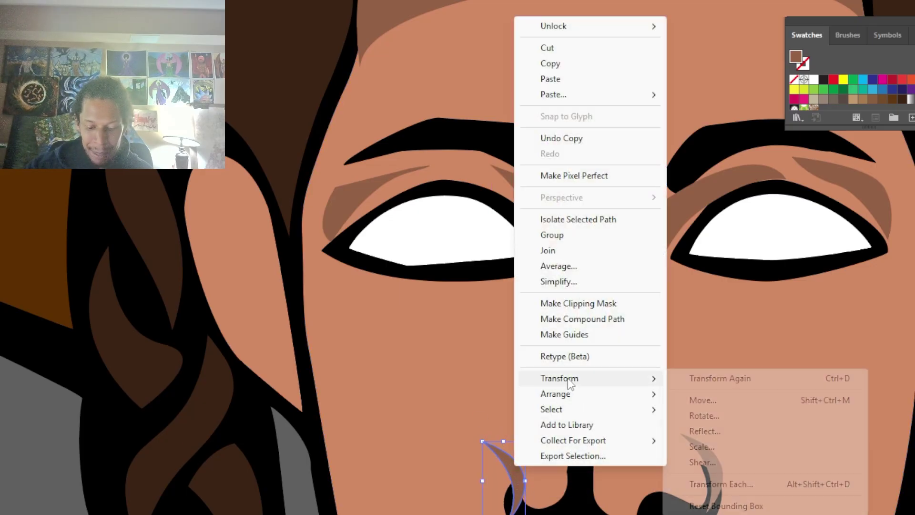
{"action": "left_click", "coordinate": [705, 430]}
{"action": "left_click", "coordinate": [446, 354]}
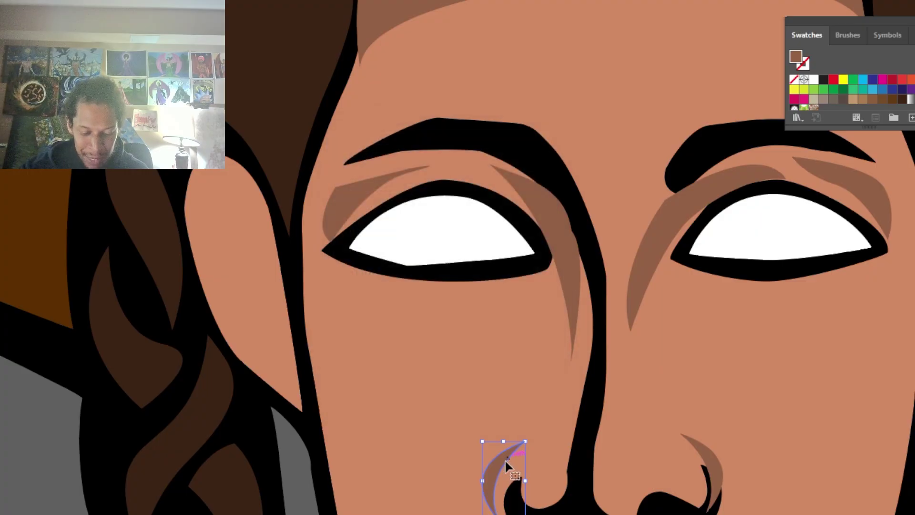
{"action": "left_click_drag", "start_coordinate": [502, 459], "coordinate": [519, 472]}
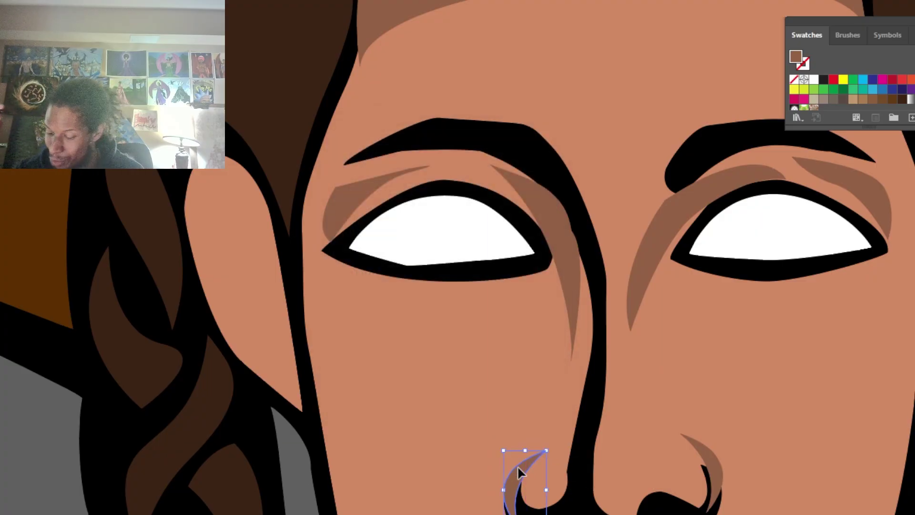
Step: Reshape the neck shadow by raising its left-hand lower corner, fitting its upper edge to the jawline and pulling its central point further down
{"action": "key", "text": "ctrl+minus"}
{"action": "key", "text": "ctrl+minus"}
{"action": "key", "text": "ctrl+minus"}
{"action": "key", "text": "ctrl+minus"}
{"action": "key", "text": "ctrl+minus"}
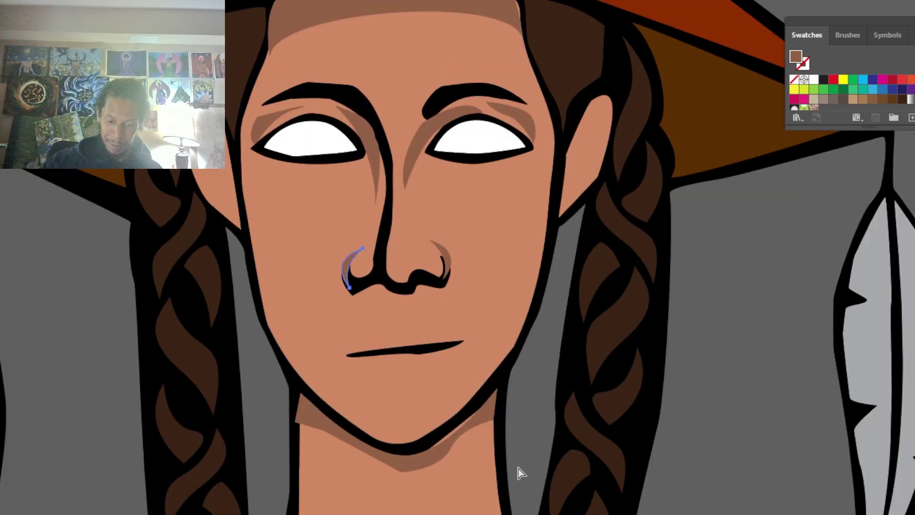
{"action": "key", "text": "ctrl+equal"}
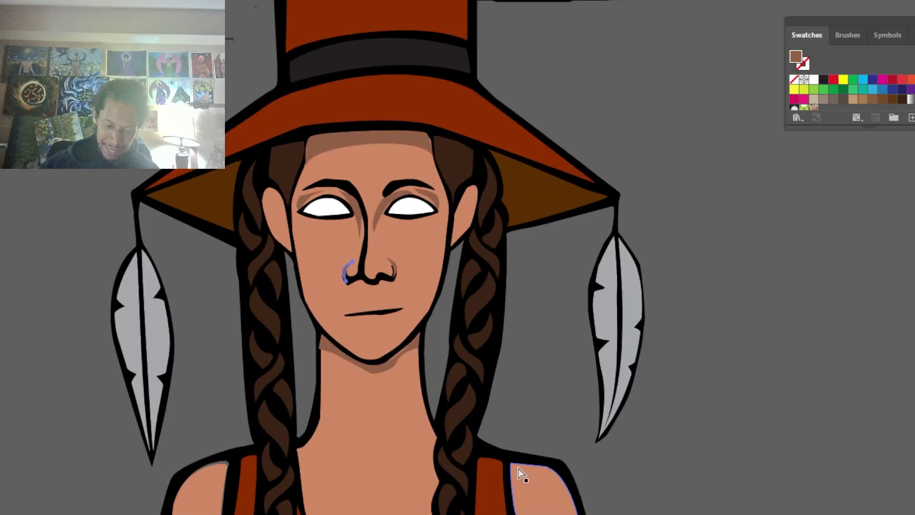
{"action": "key", "text": "ctrl+equal"}
{"action": "left_click_drag", "start_coordinate": [301, 422], "coordinate": [301, 411]}
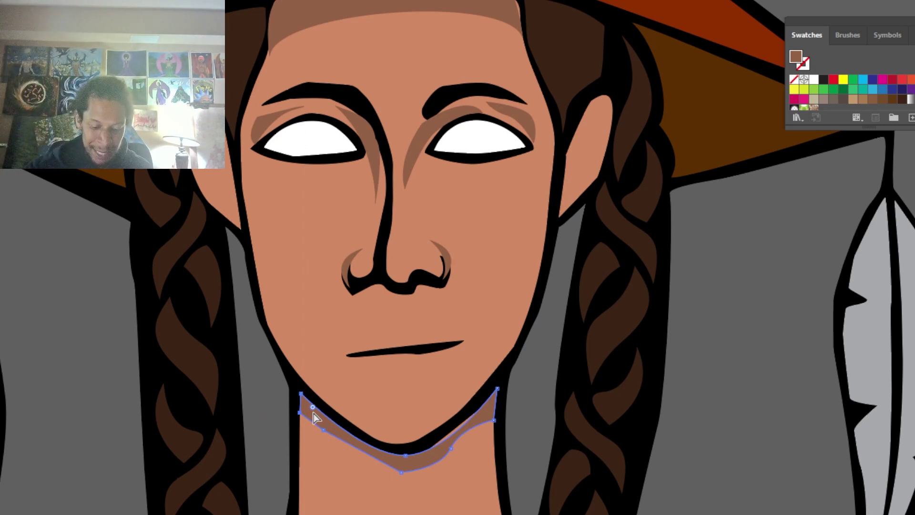
{"action": "left_click", "coordinate": [404, 455]}
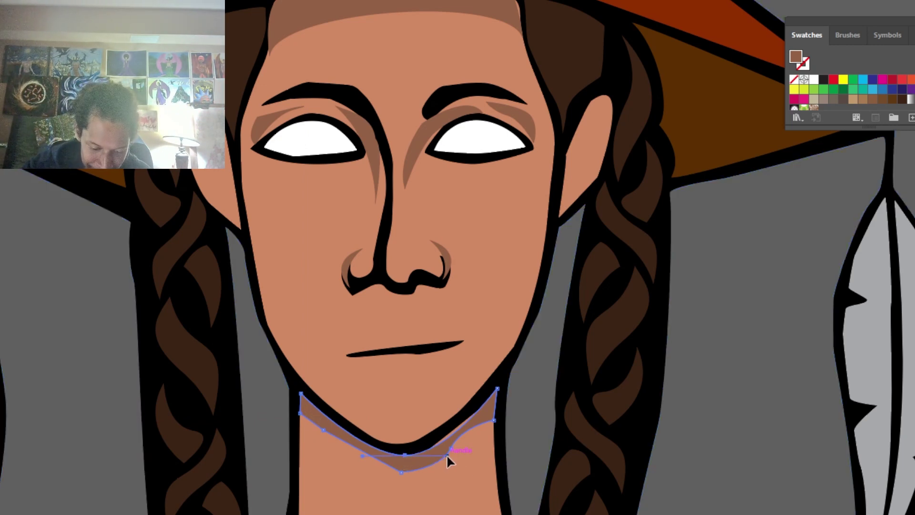
{"action": "mouse_move", "coordinate": [447, 453]}
{"action": "left_mouse_down"}
{"action": "mouse_move", "coordinate": [436, 444]}
{"action": "mouse_move", "coordinate": [451, 448]}
{"action": "left_mouse_up"}
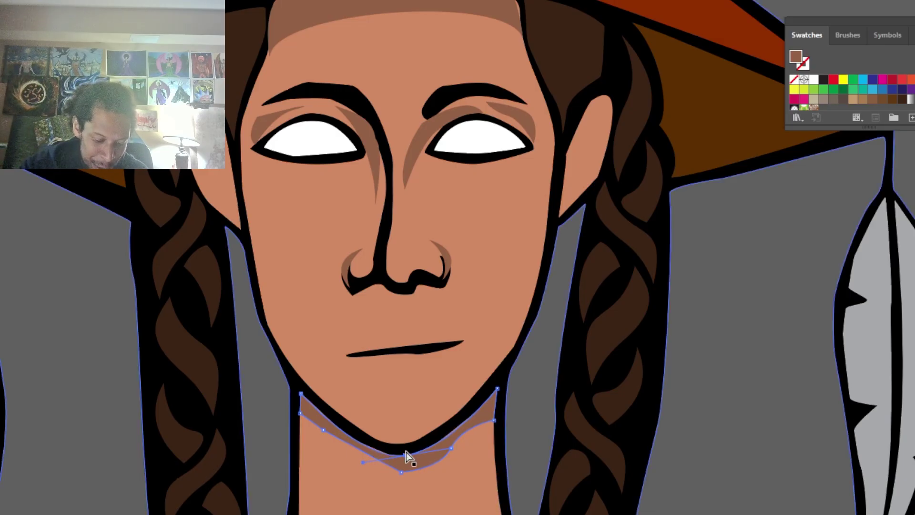
{"action": "mouse_move", "coordinate": [406, 454]}
{"action": "left_mouse_down"}
{"action": "mouse_move", "coordinate": [403, 444]}
{"action": "mouse_move", "coordinate": [442, 446]}
{"action": "mouse_move", "coordinate": [401, 450]}
{"action": "mouse_move", "coordinate": [399, 484]}
{"action": "left_mouse_up"}
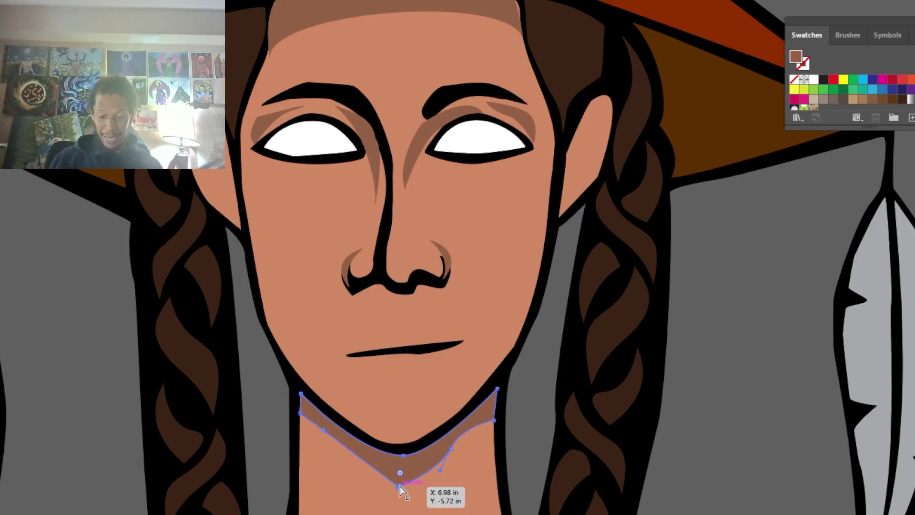
Step: Draw a thin, wavy closed collarbone shadow across the upper chest between the braids, dipping in the middle
{"action": "key", "text": "ctrl+minus"}
{"action": "key", "text": "ctrl+minus"}
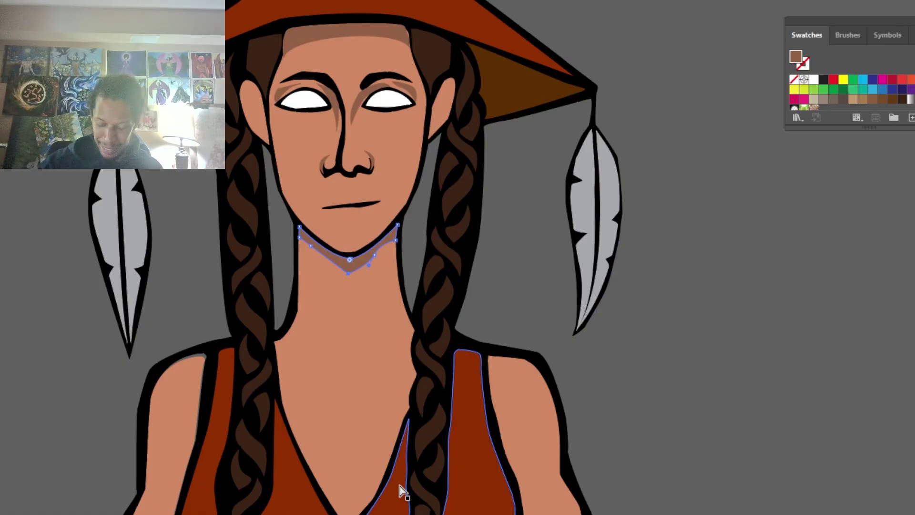
{"action": "key", "text": "ctrl+plus"}
{"action": "key", "text": "ctrl+plus"}
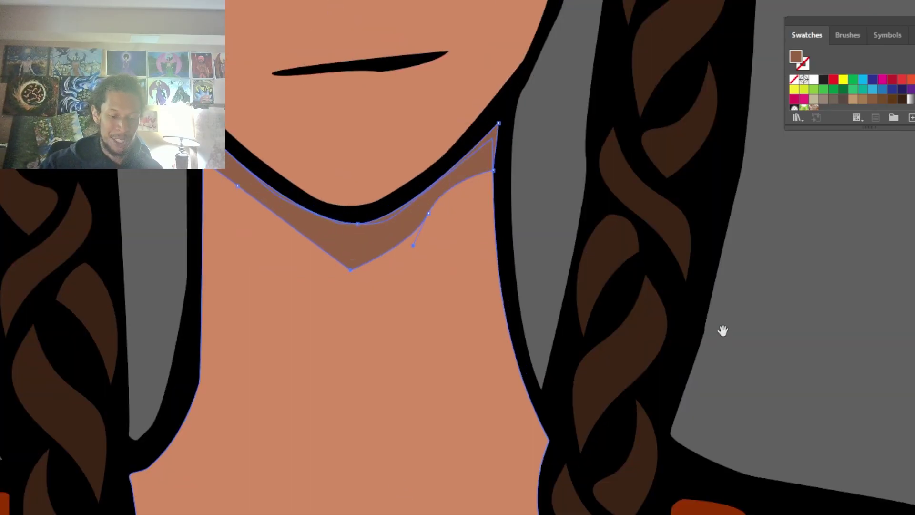
{"action": "key", "text": "ctrl+minus"}
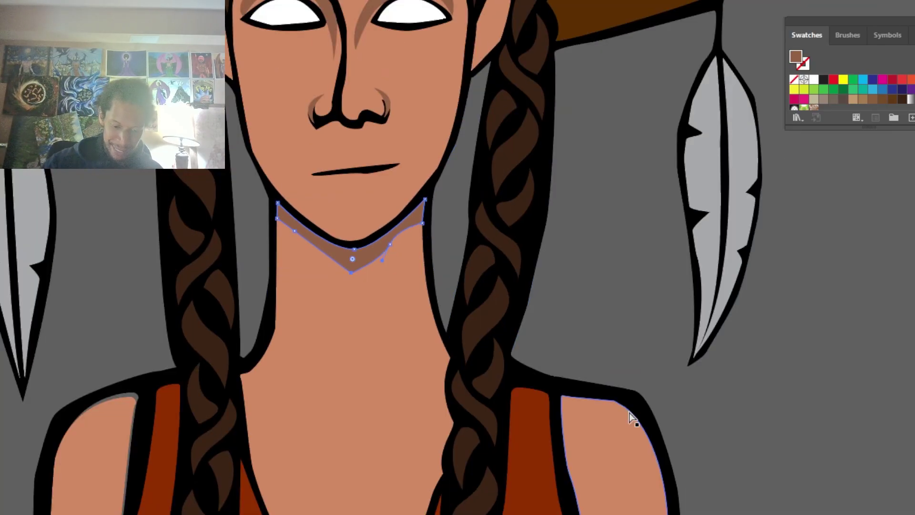
{"action": "key", "text": "p"}
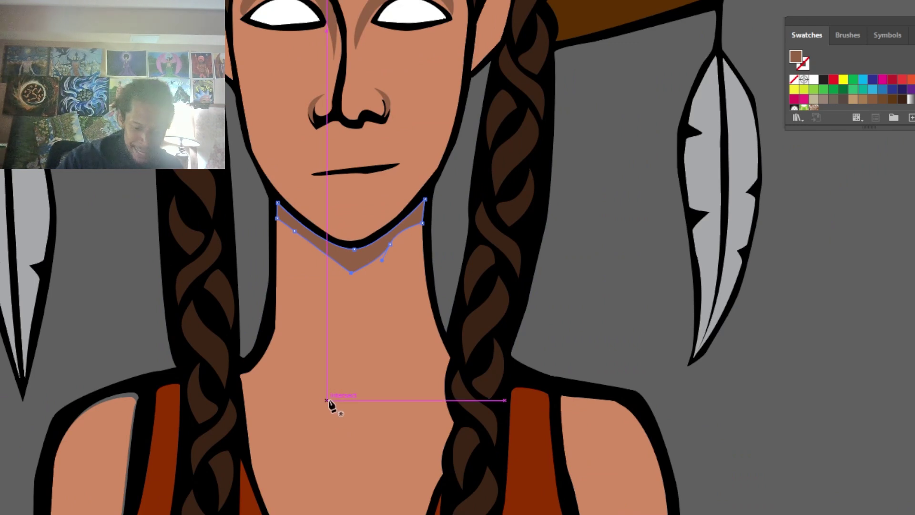
{"action": "left_click", "coordinate": [280, 400]}
{"action": "left_click_drag", "start_coordinate": [319, 392], "coordinate": [292, 402]}
{"action": "left_click", "coordinate": [425, 383]}
{"action": "left_click", "coordinate": [315, 407], "text": "ctrl"}
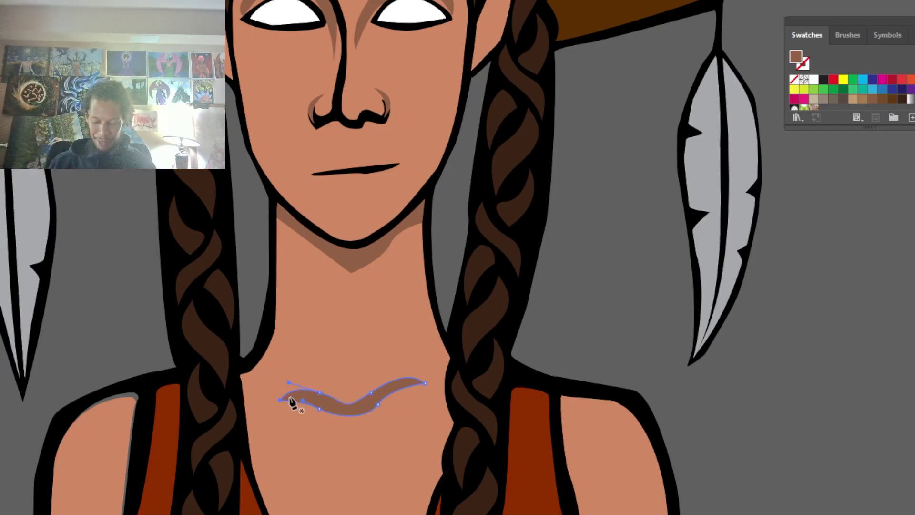
Step: Draw a closed shadow on the stomach beneath the right-hand vest hem, from the central notch to the waist's outer edge
{"action": "key", "text": "ctrl+minus"}
{"action": "key", "text": "ctrl+minus"}
{"action": "key", "text": "ctrl+minus"}
{"action": "key", "text": "ctrl+minus"}
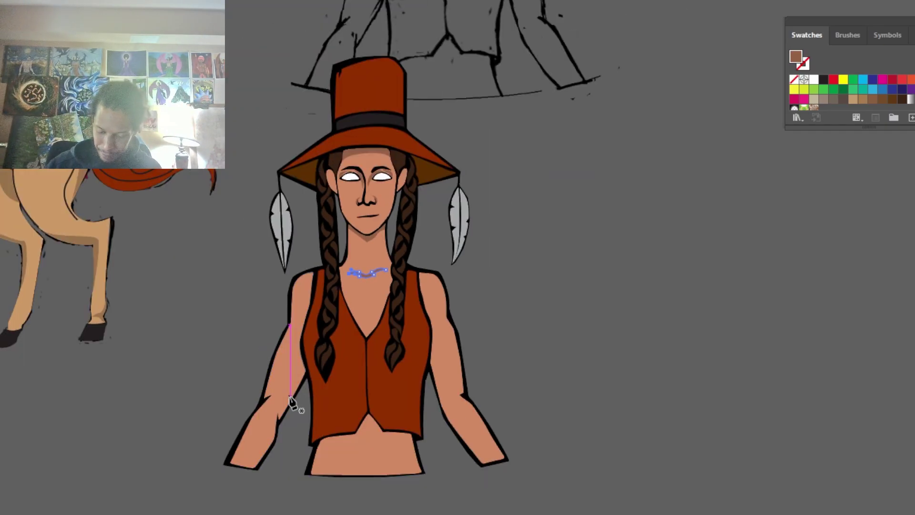
{"action": "key", "text": "ctrl+plus"}
{"action": "key", "text": "ctrl+plus"}
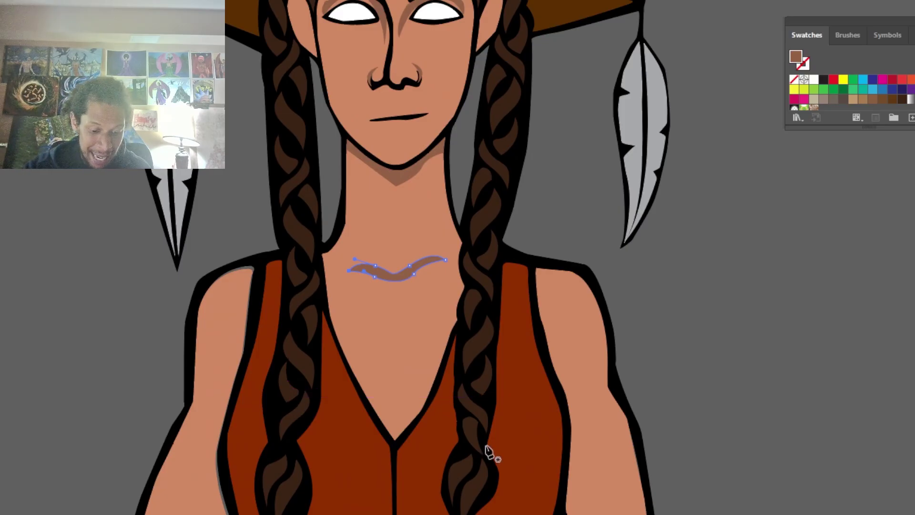
{"action": "left_click_drag", "start_coordinate": [507, 464], "coordinate": [534, 302]}
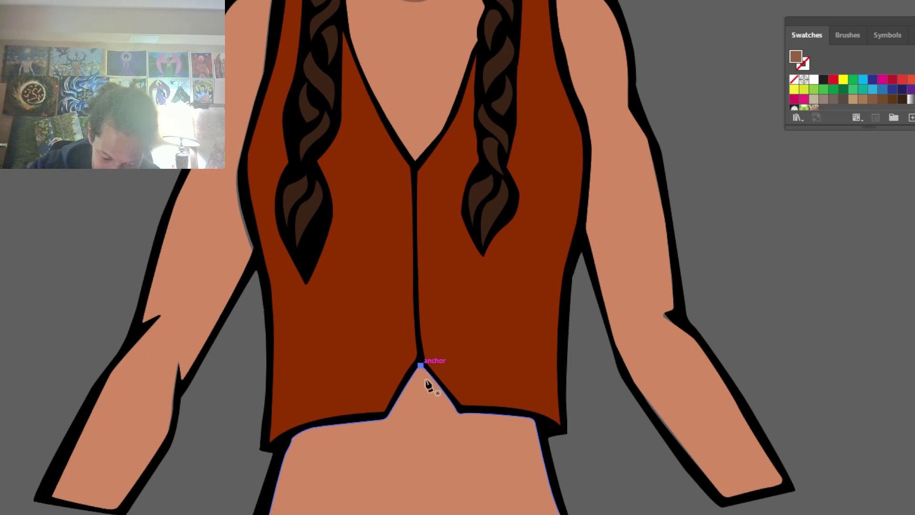
{"action": "left_click", "coordinate": [421, 367]}
{"action": "left_click", "coordinate": [449, 419]}
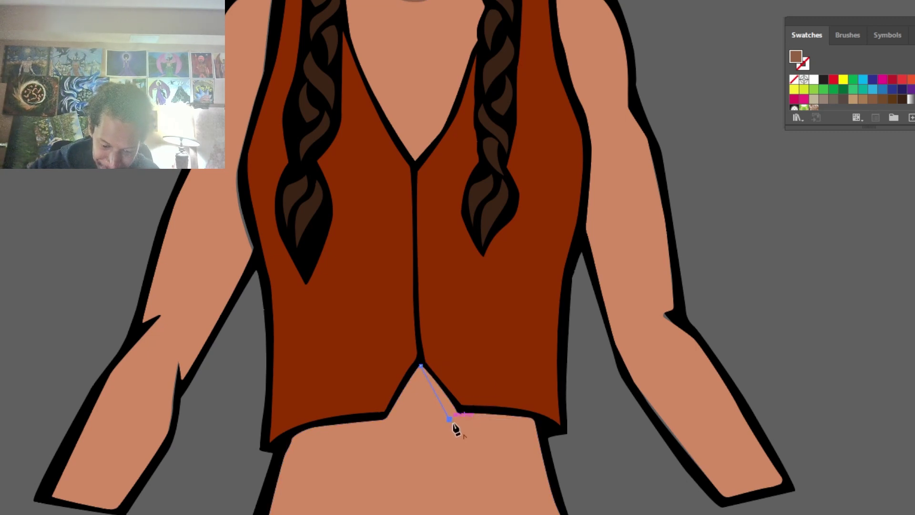
{"action": "mouse_move", "coordinate": [537, 432]}
{"action": "left_mouse_down"}
{"action": "mouse_move", "coordinate": [544, 448]}
{"action": "mouse_move", "coordinate": [541, 422]}
{"action": "mouse_move", "coordinate": [540, 434]}
{"action": "left_mouse_up"}
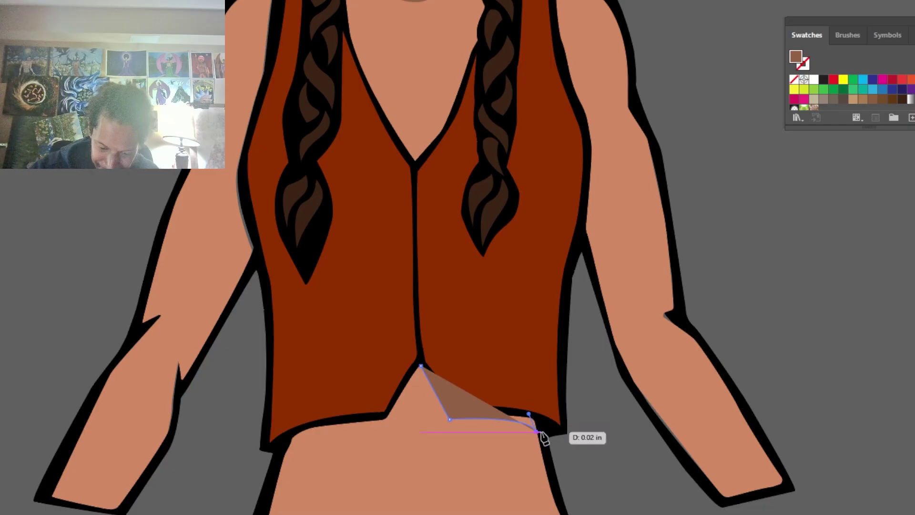
{"action": "left_click", "coordinate": [539, 420]}
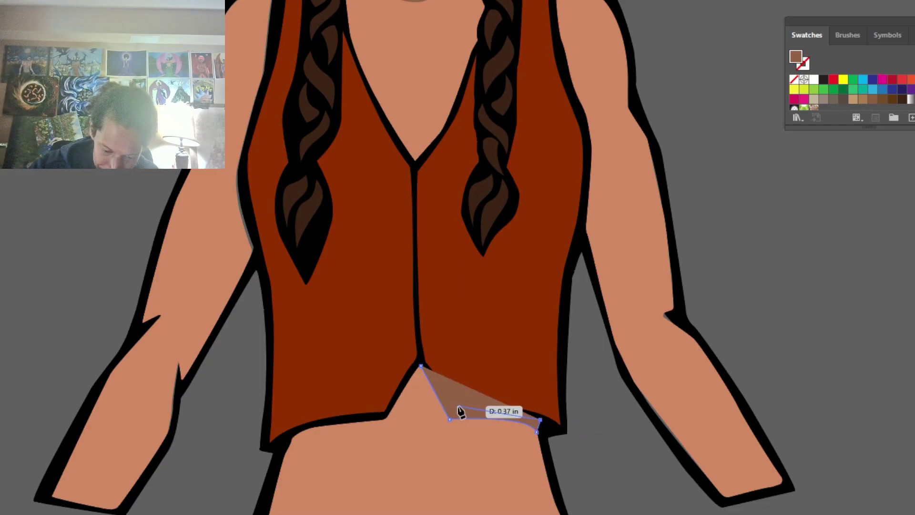
{"action": "left_click", "coordinate": [460, 404]}
{"action": "left_click", "coordinate": [420, 365]}
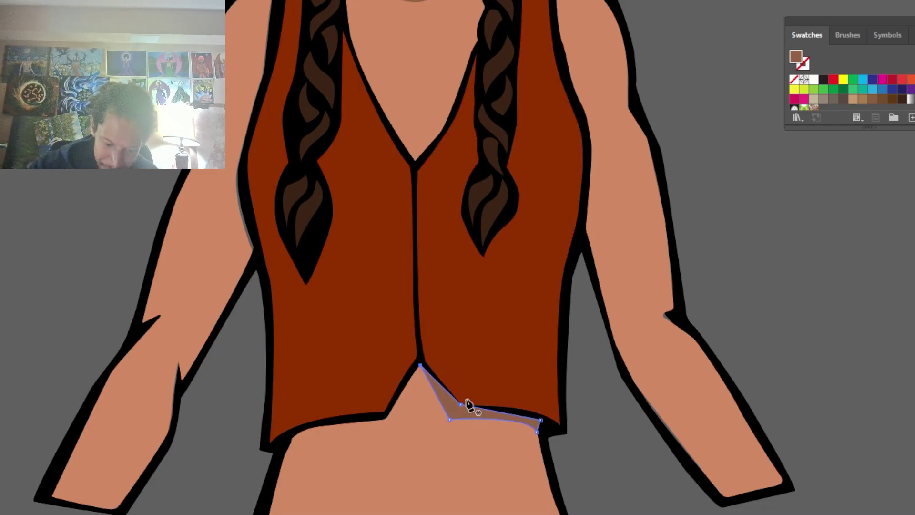
{"action": "left_click_drag", "start_coordinate": [464, 389], "coordinate": [448, 493]}
{"action": "left_click_drag", "start_coordinate": [488, 319], "coordinate": [470, 423]}
{"action": "left_click_drag", "start_coordinate": [518, 377], "coordinate": [567, 181]}
{"action": "left_click_drag", "start_coordinate": [528, 321], "coordinate": [562, 245]}
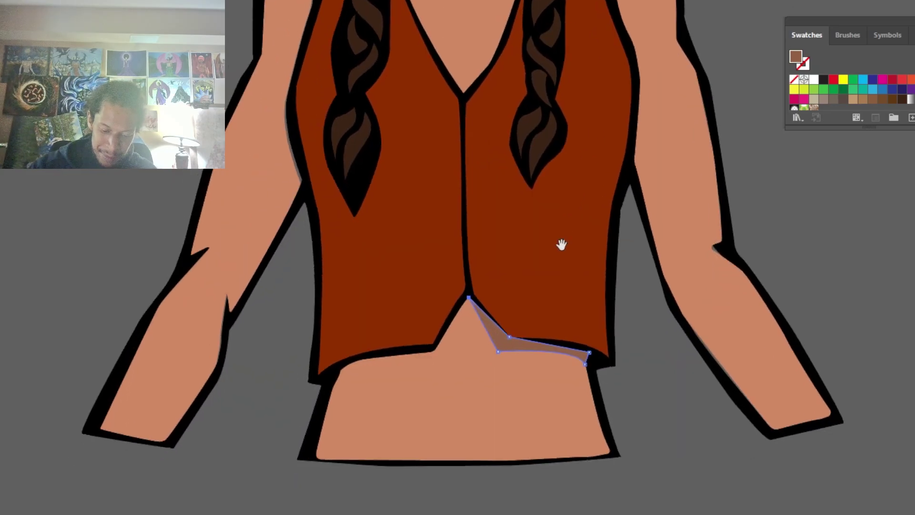
Step: Draw a closed stomach shadow beneath the left-hand vest hem, from the central notch to the waist's outer edge, and deselect it
{"action": "key", "text": "ctrl+shift+a"}
{"action": "left_click", "coordinate": [464, 298]}
{"action": "left_click", "coordinate": [447, 350]}
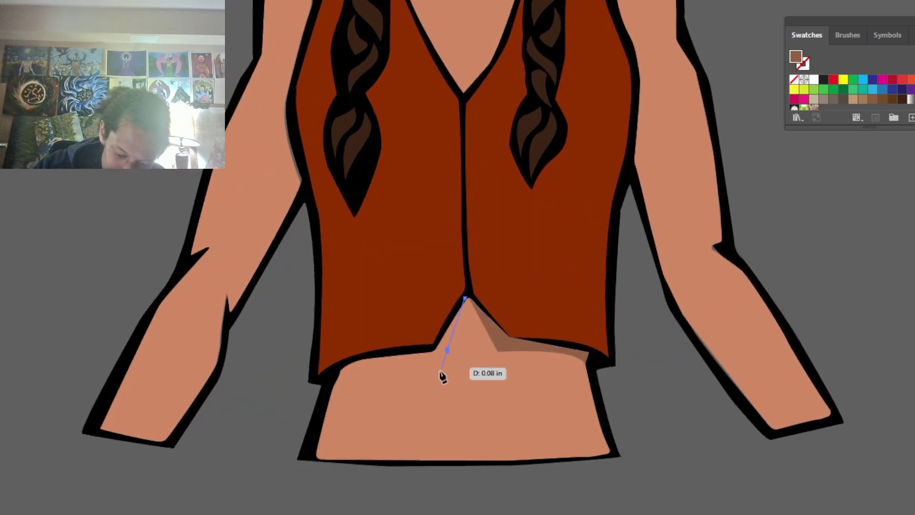
{"action": "left_click_drag", "start_coordinate": [343, 381], "coordinate": [330, 394]}
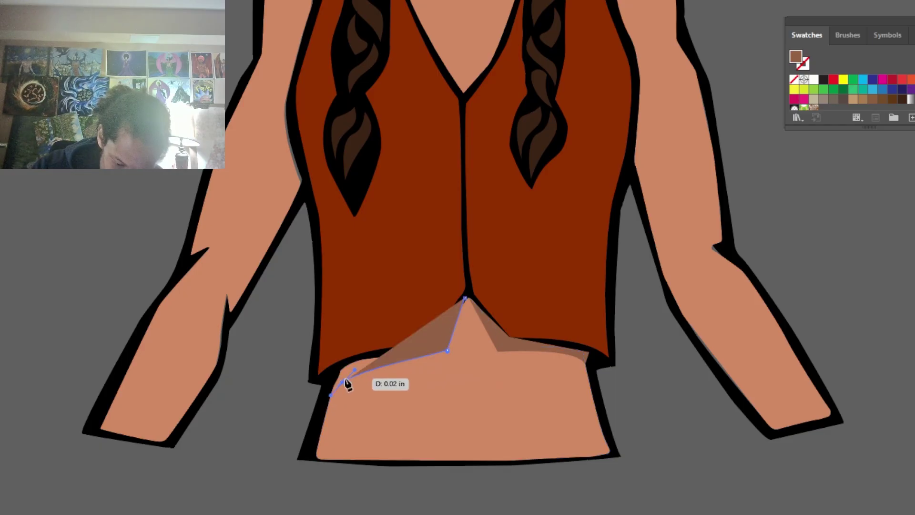
{"action": "left_click_drag", "start_coordinate": [348, 357], "coordinate": [362, 353]}
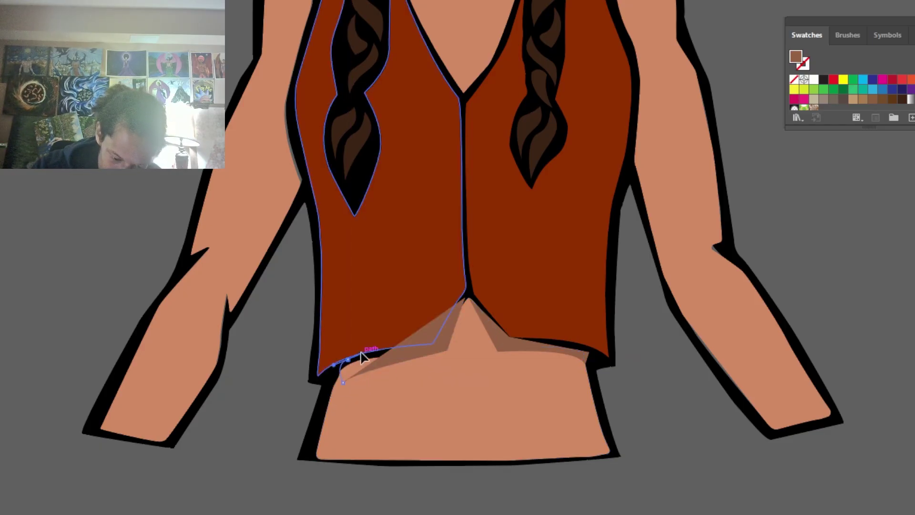
{"action": "left_click", "coordinate": [439, 335]}
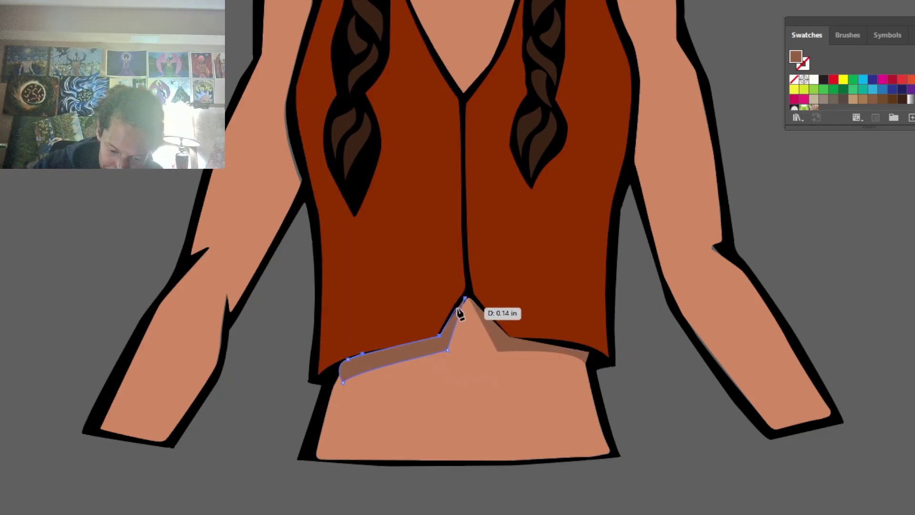
{"action": "left_click", "coordinate": [464, 298]}
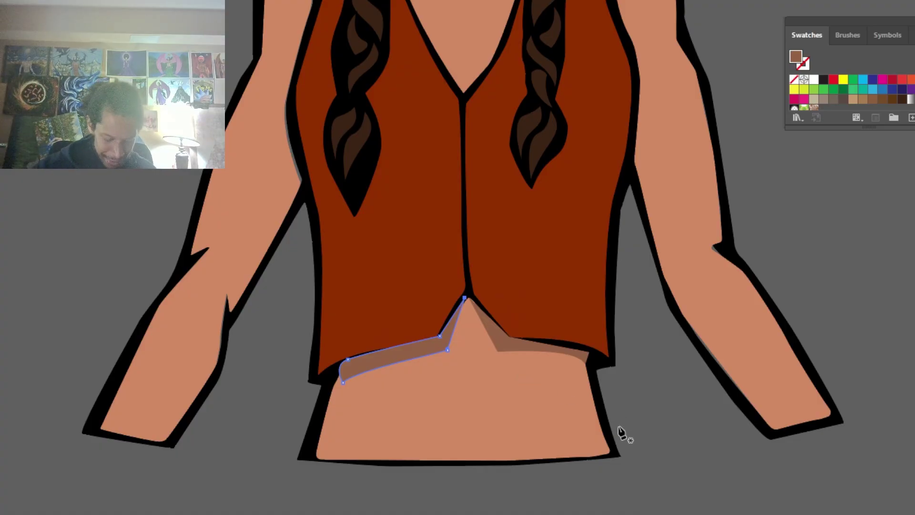
{"action": "key", "text": "v"}
{"action": "left_click", "coordinate": [654, 490]}
Step: Examine the shaded front-facing cowgirl as a whole alongside her sketch and the other cowgirl illustrations
{"action": "key", "text": "ctrl+minus"}
{"action": "key", "text": "ctrl+minus"}
{"action": "key", "text": "ctrl+minus"}
{"action": "key", "text": "ctrl+minus"}
{"action": "key", "text": "ctrl+minus"}
{"action": "key", "text": "ctrl+minus"}
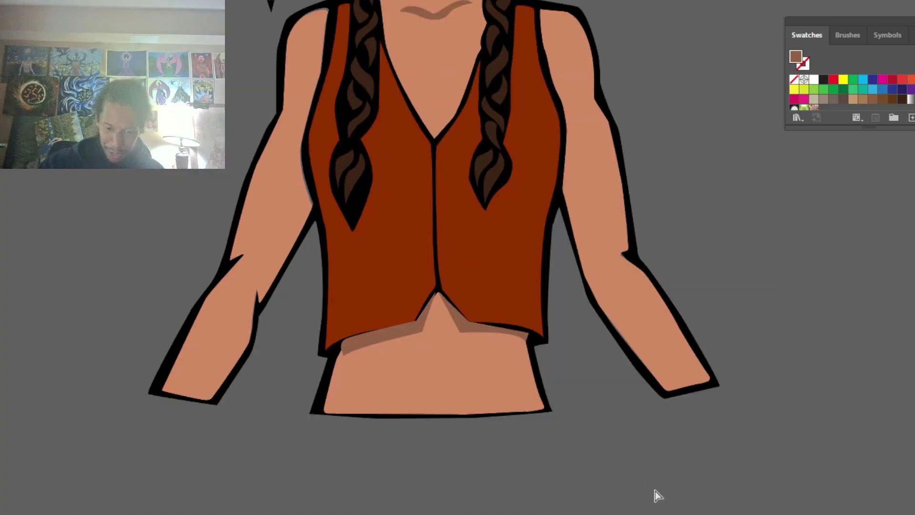
{"action": "key", "text": "ctrl+equal"}
{"action": "key", "text": "ctrl+equal"}
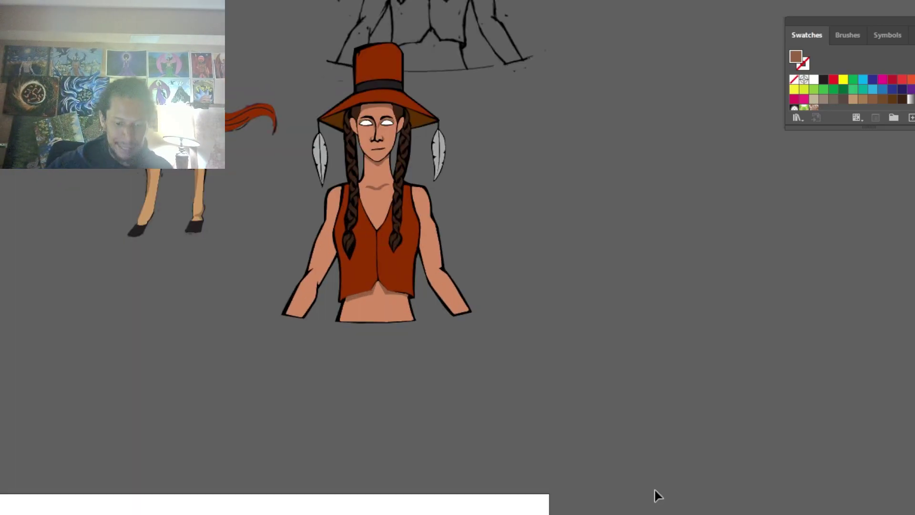
{"action": "left_click_drag", "start_coordinate": [556, 314], "coordinate": [690, 514]}
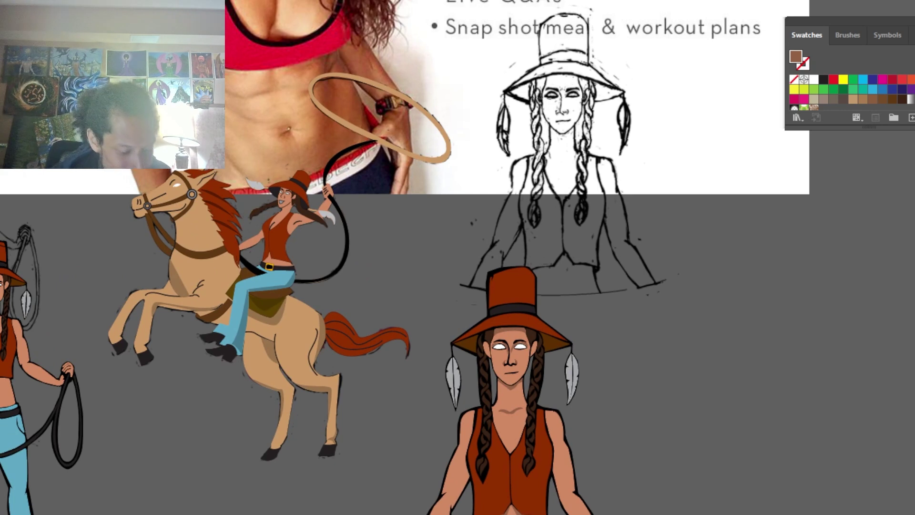